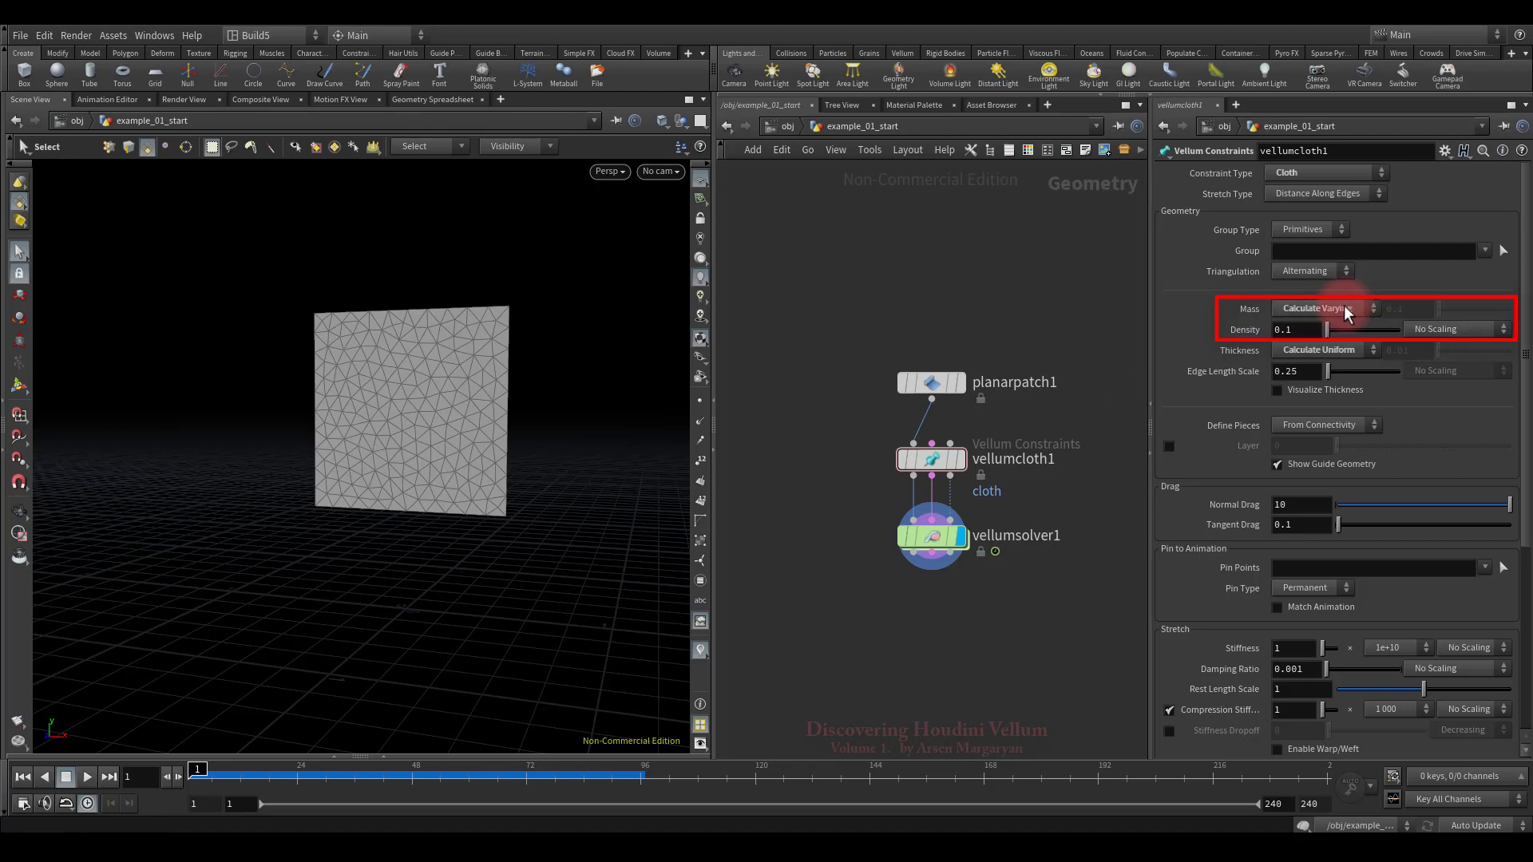
Play the cloth simulation, stop it and return to the first frame
left_click(87, 777)
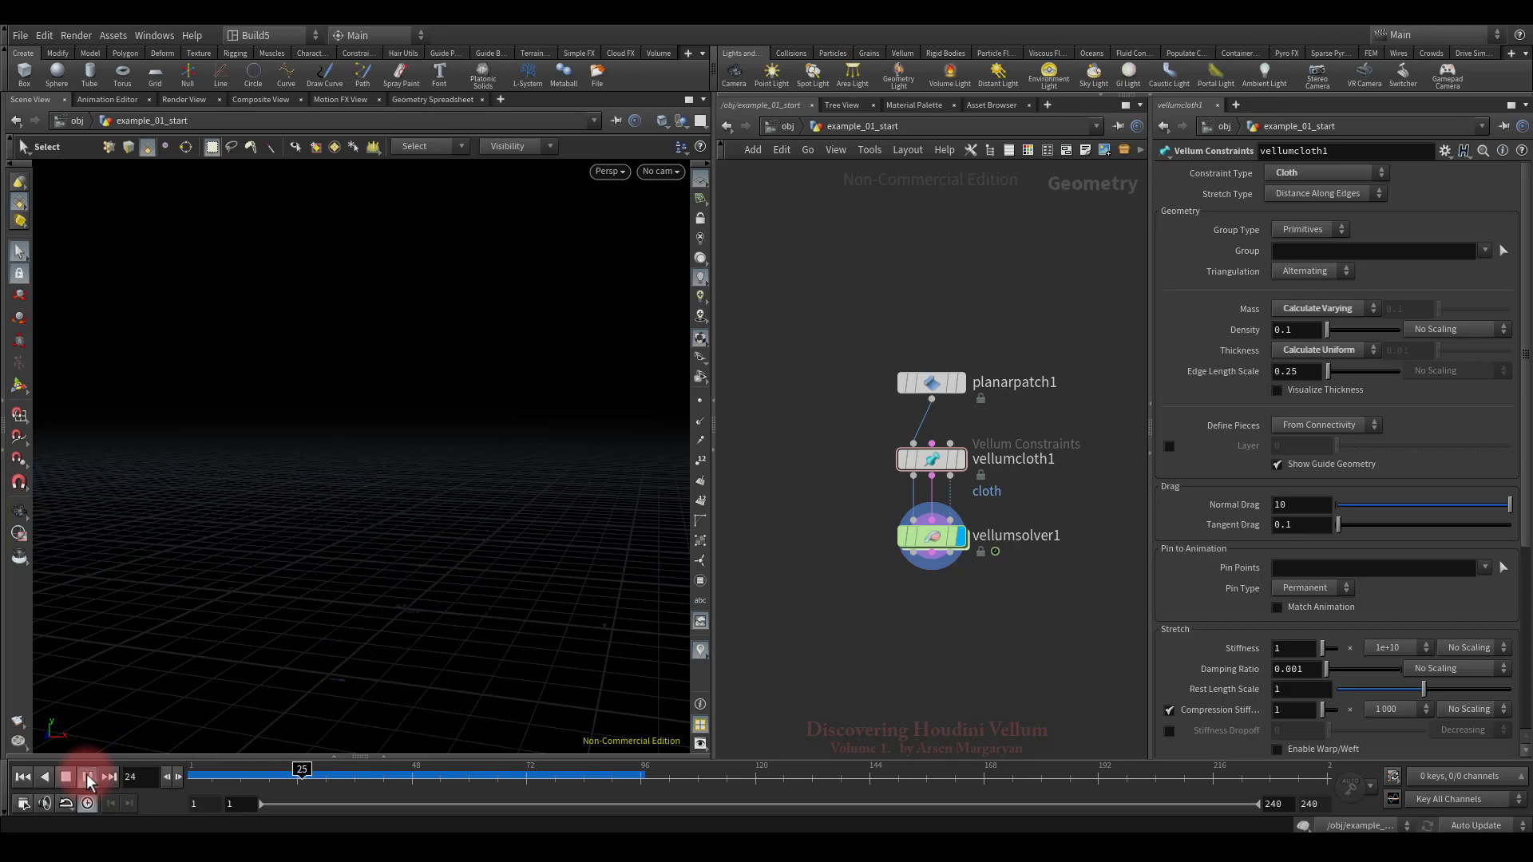
left_click(65, 777)
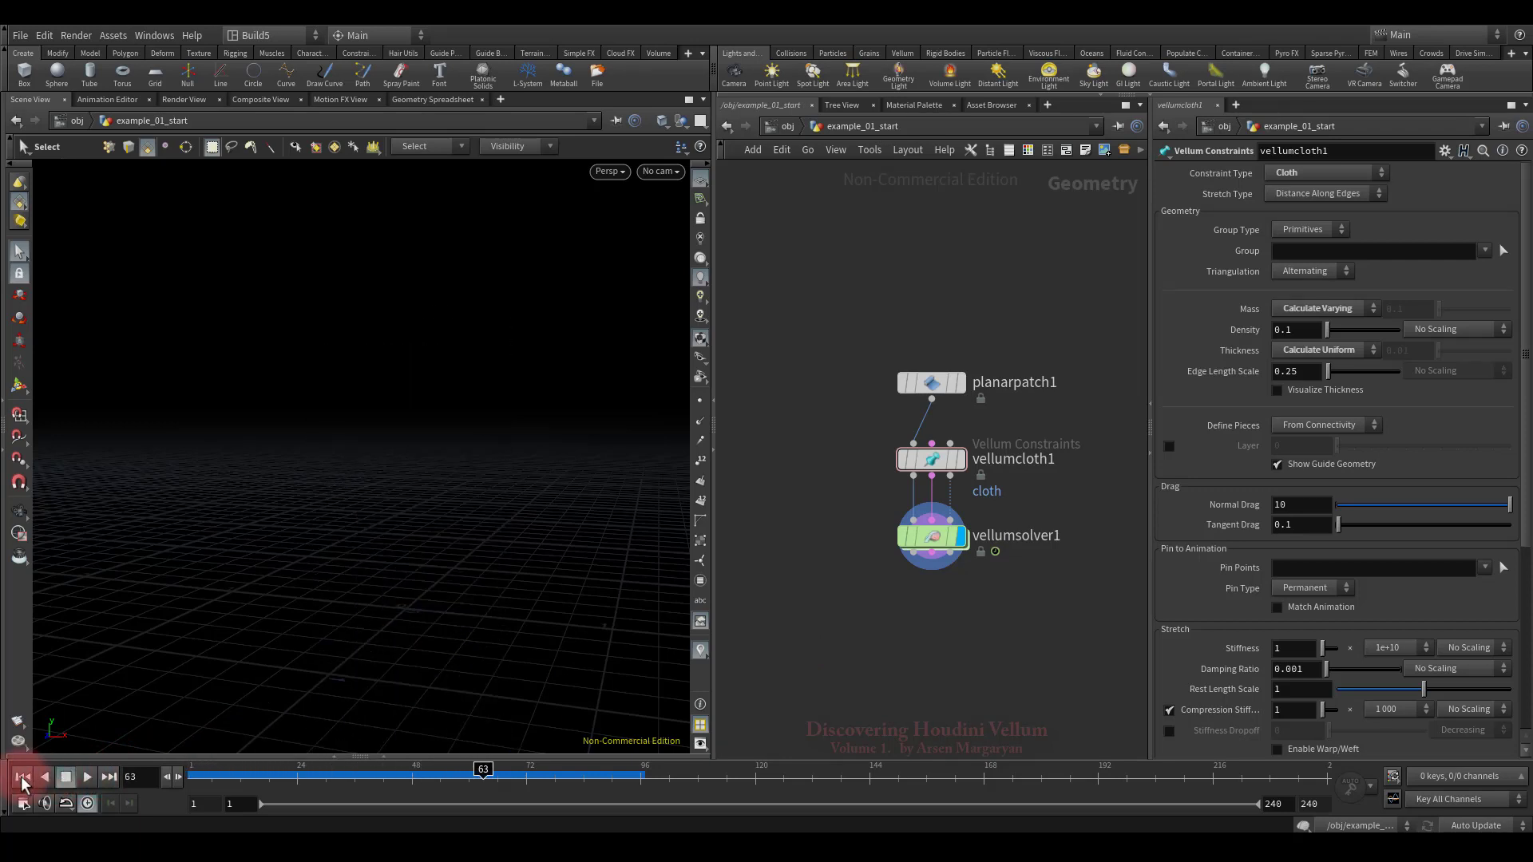
left_click(22, 777)
Enable the Top Seam group ${OS}_top on the planarpatch1 node
left_click(931, 384)
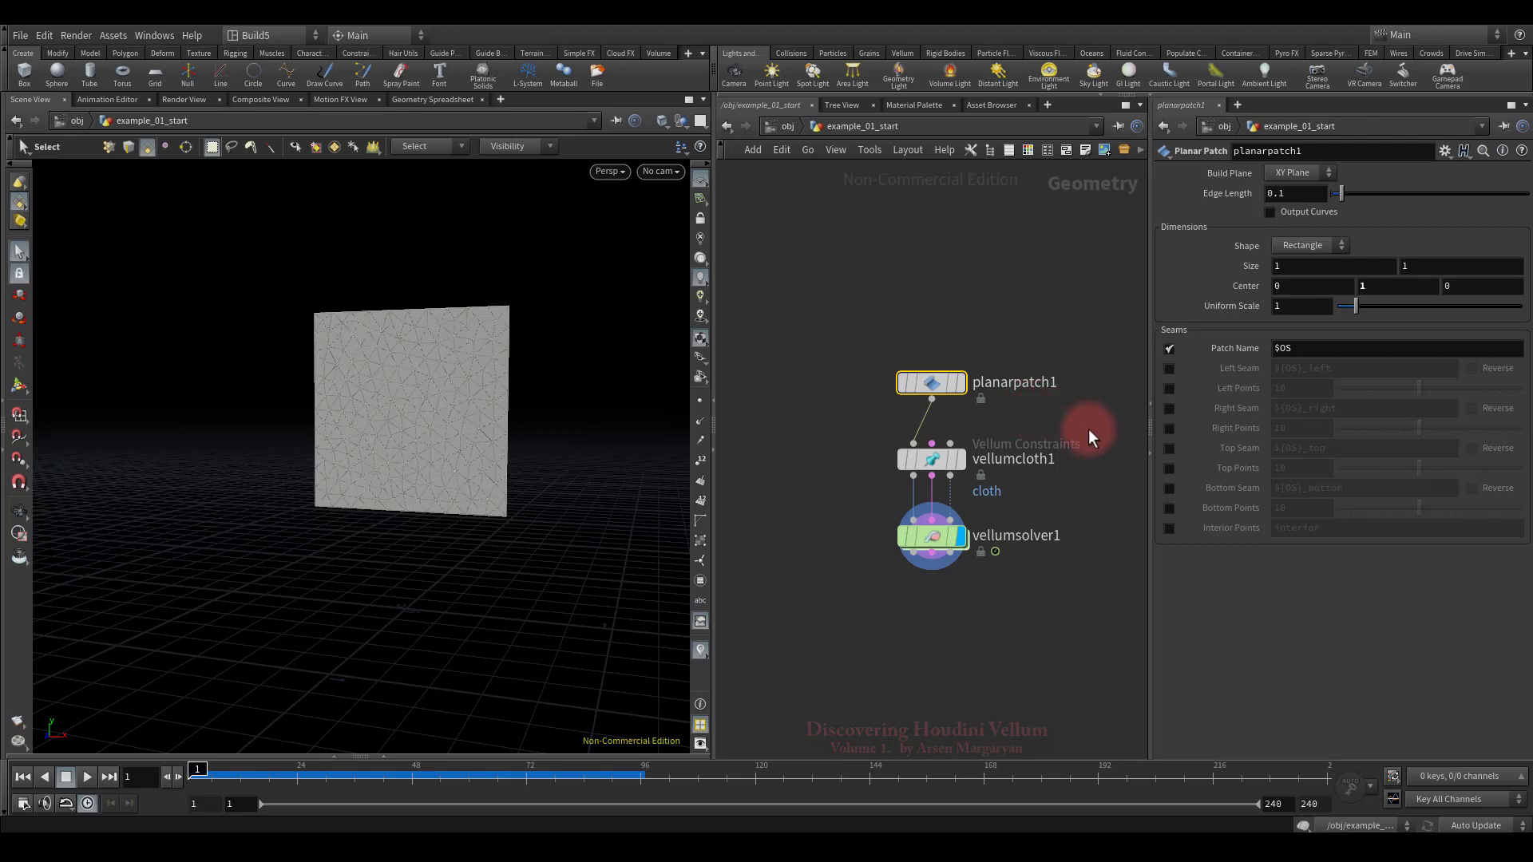
left_click(1169, 448)
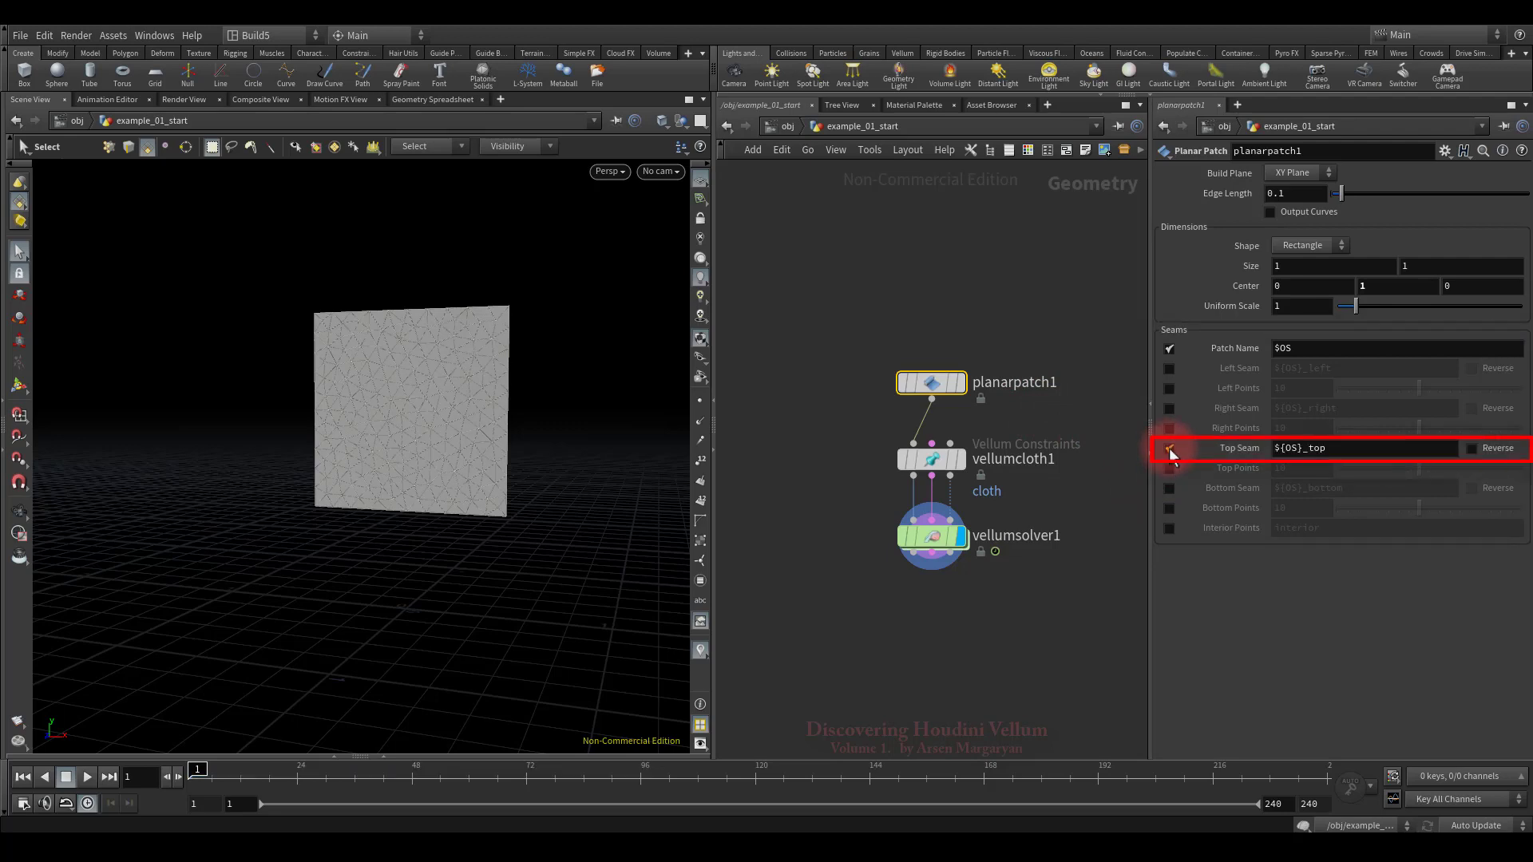
middle_click(928, 383)
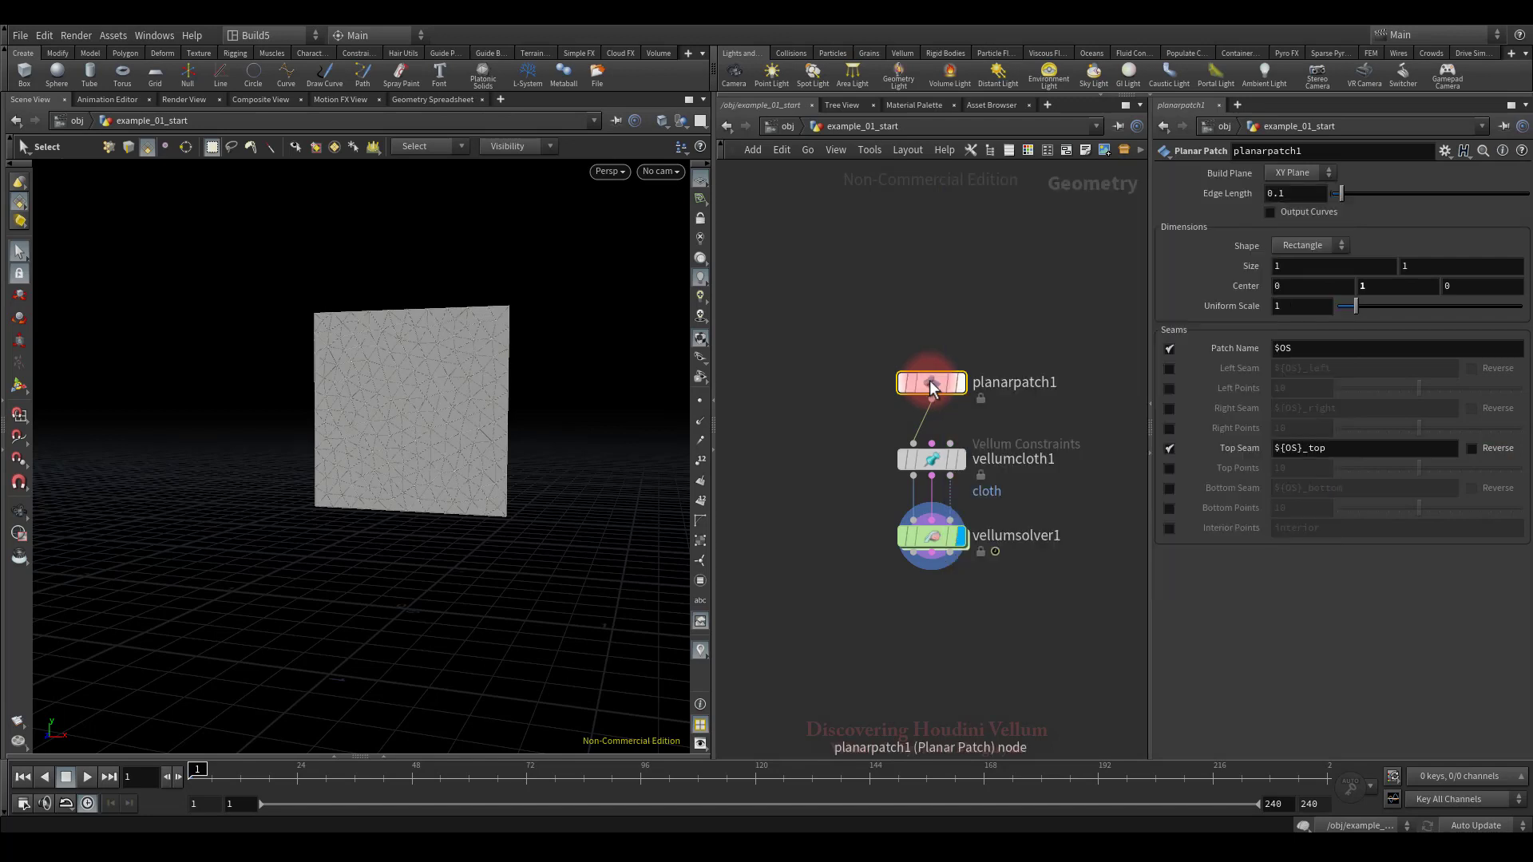
Try another edge length on the planar patch and reset it to 0.1
left_click_drag(1357, 190, 1335, 194)
double_click(1313, 193)
type("0.1")
key("Return")
Pin the vellumcloth1 constraint to animation using the planarpatch1_top point group
left_click_drag(850, 423, 1011, 489)
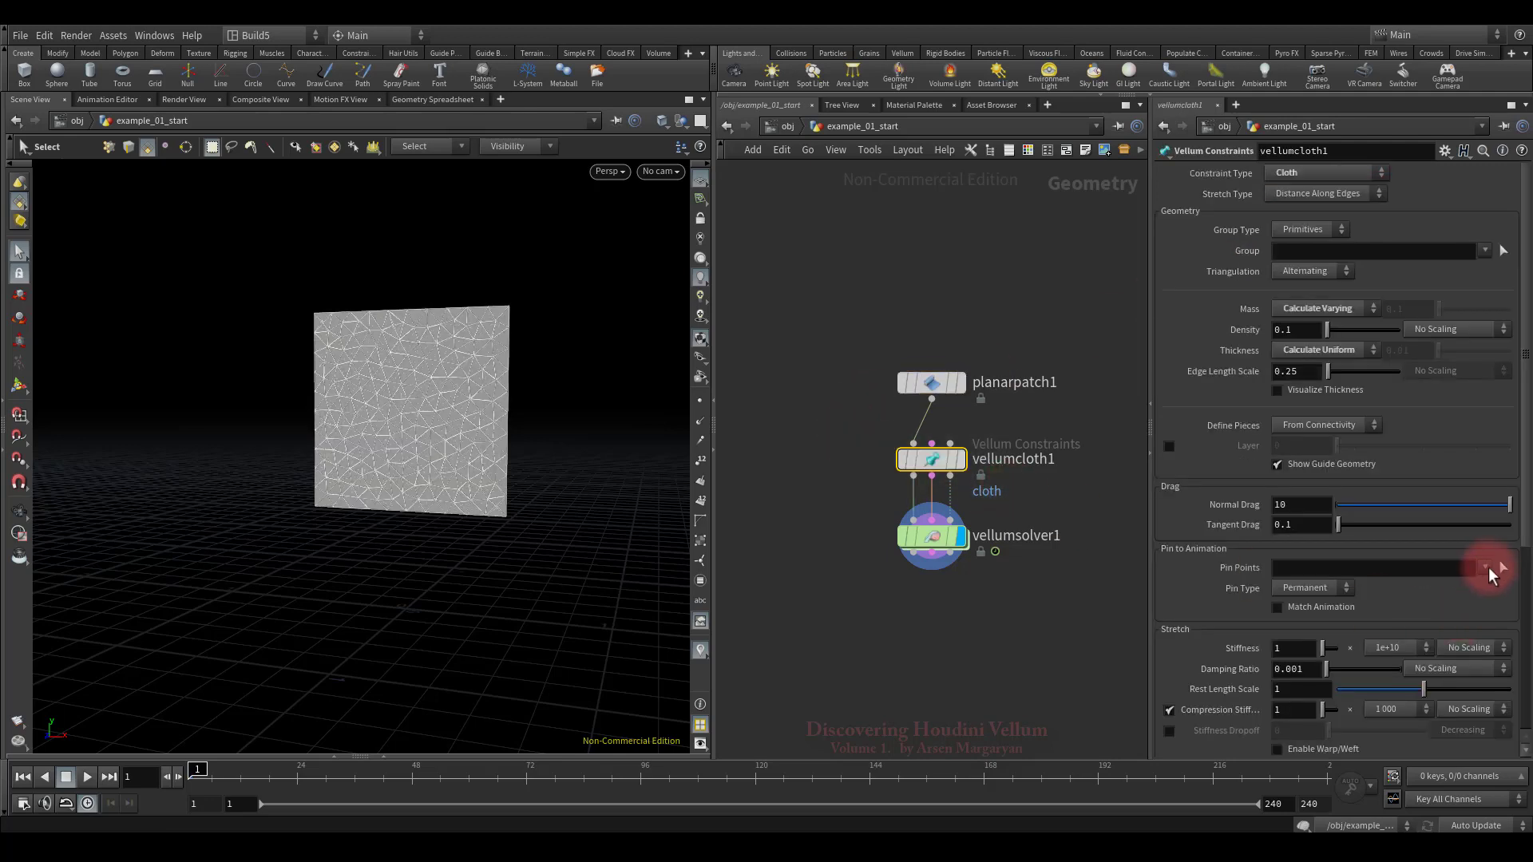
left_click(1485, 567)
left_click(1471, 588)
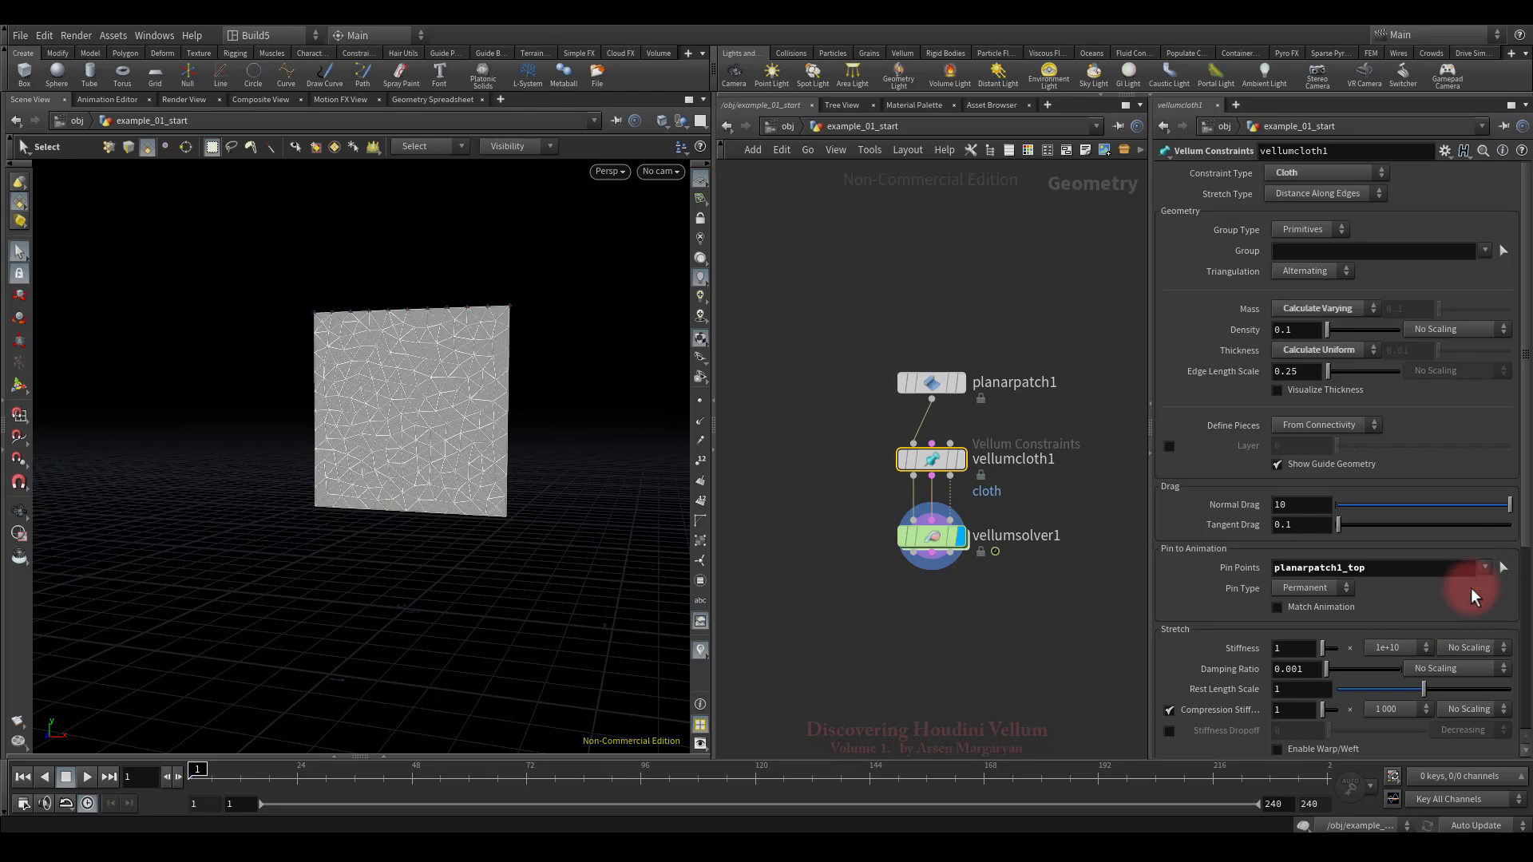
Set the multiplier of the cloth's stretch stiffness to 100
scroll(1471, 588, "down", 4)
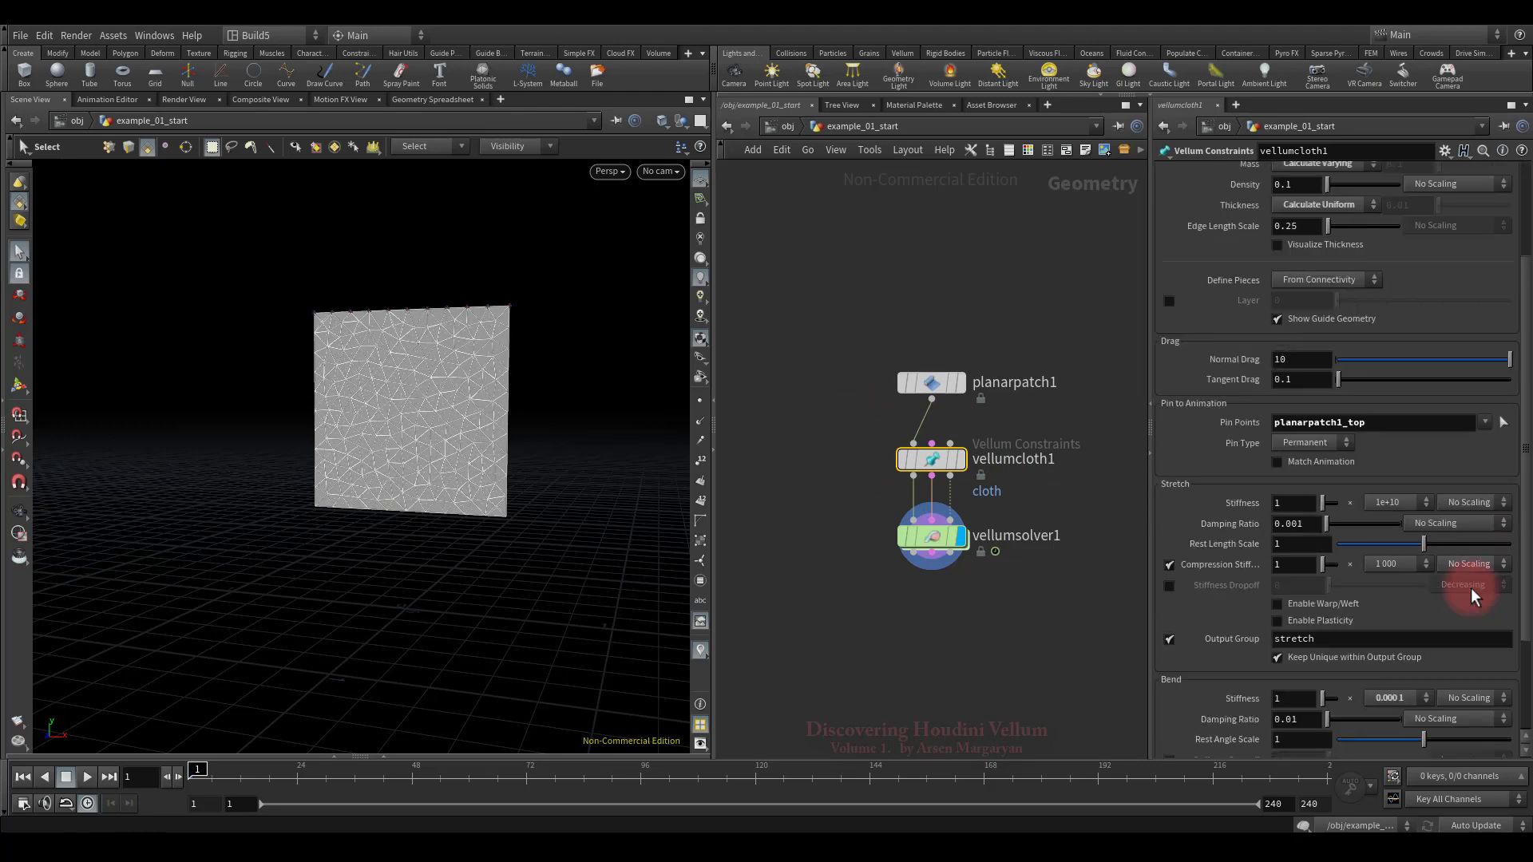
left_click(1392, 503)
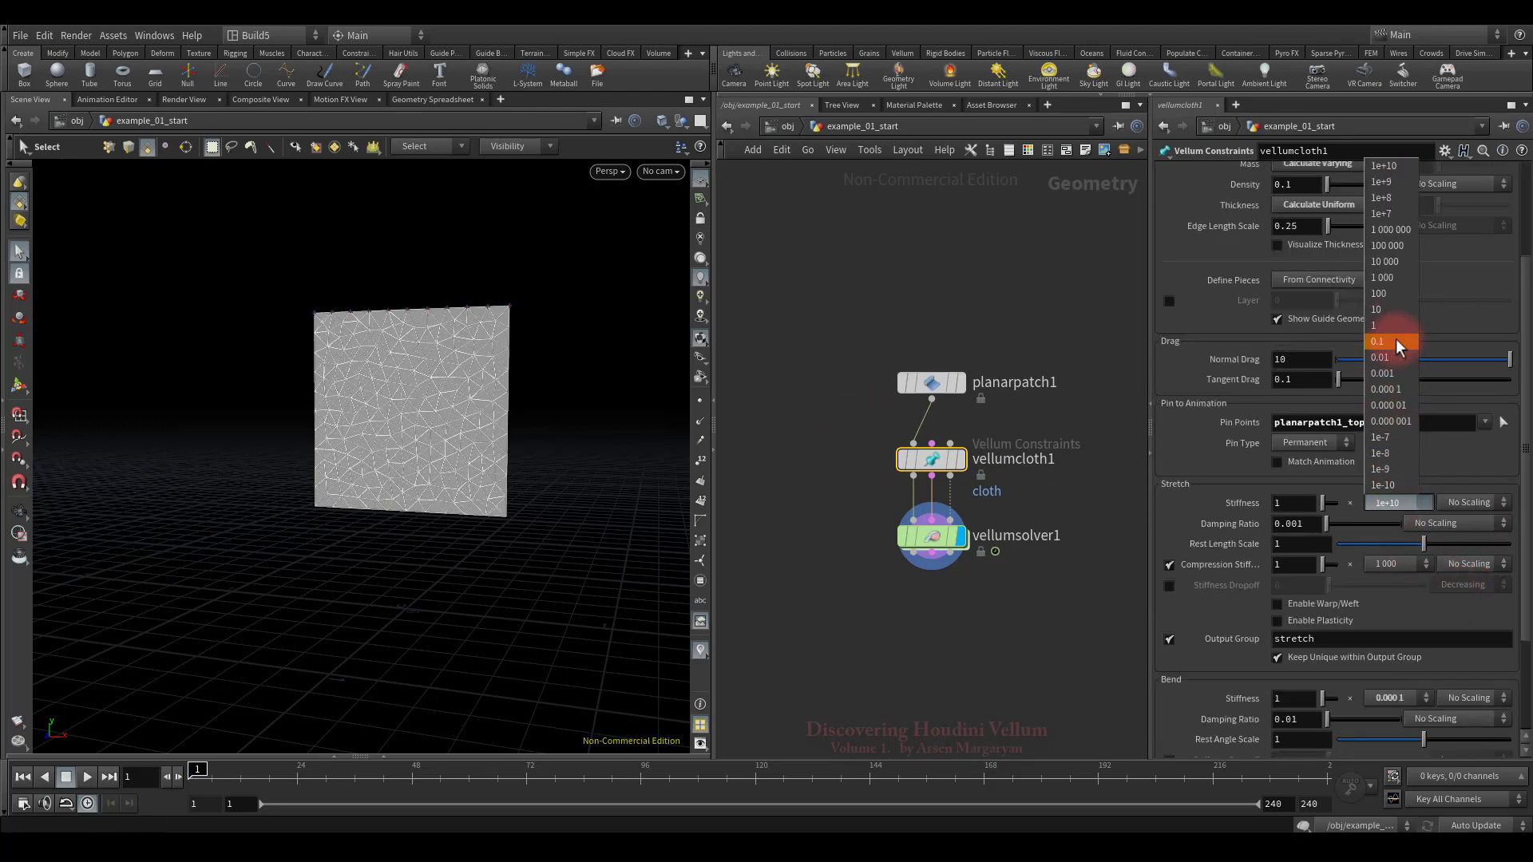
left_click(1392, 294)
Set the Vellum solver's substeps to 5 and enable its Pin to Target constraint visualization
left_click_drag(842, 508, 1028, 588)
left_click(1301, 254)
key("BackSpace")
type("5")
key("Return")
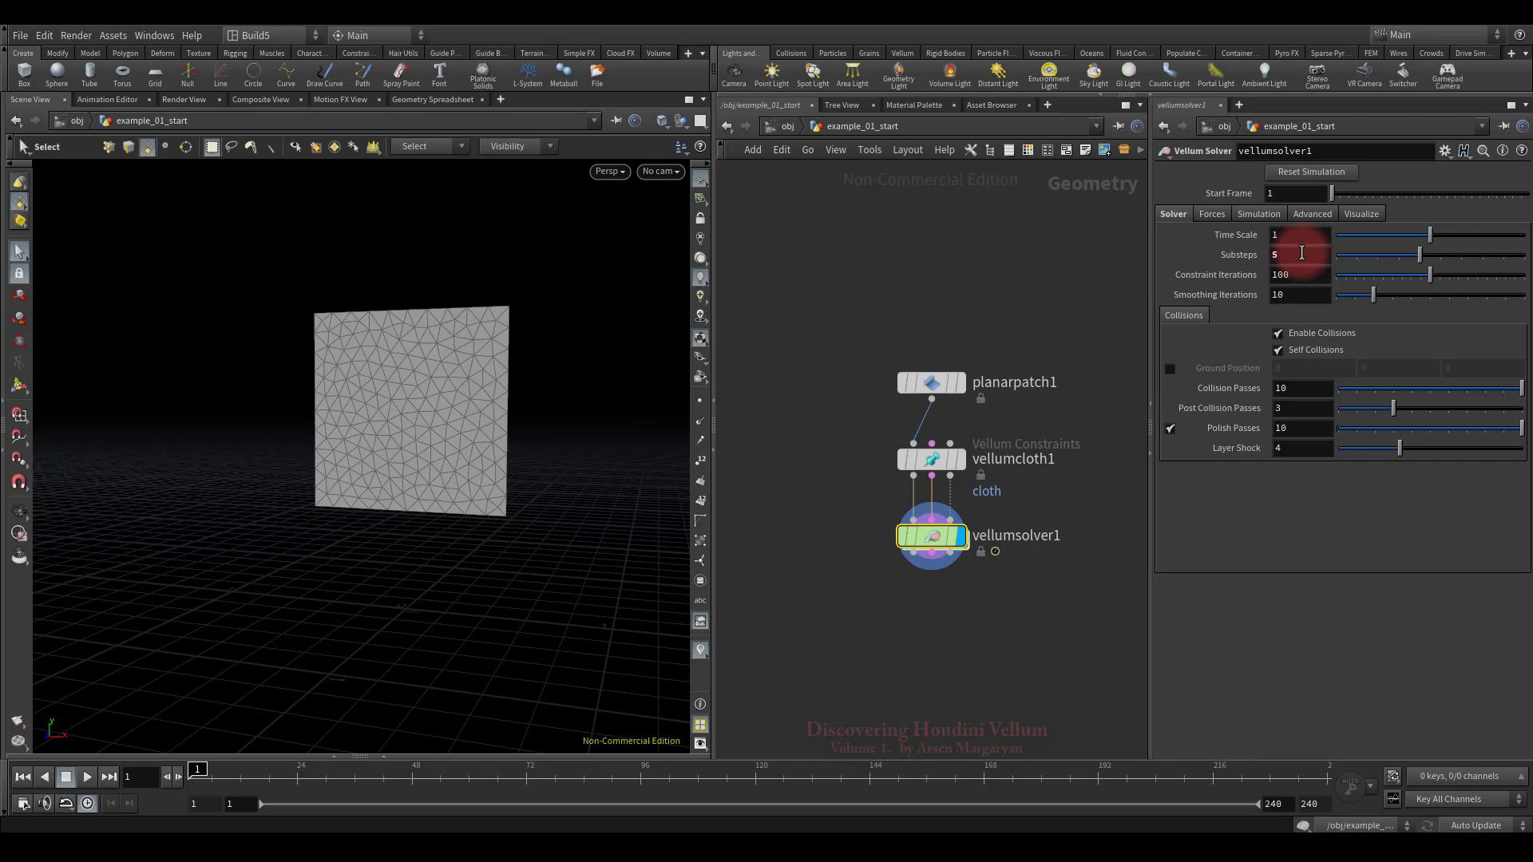
left_click(1362, 214)
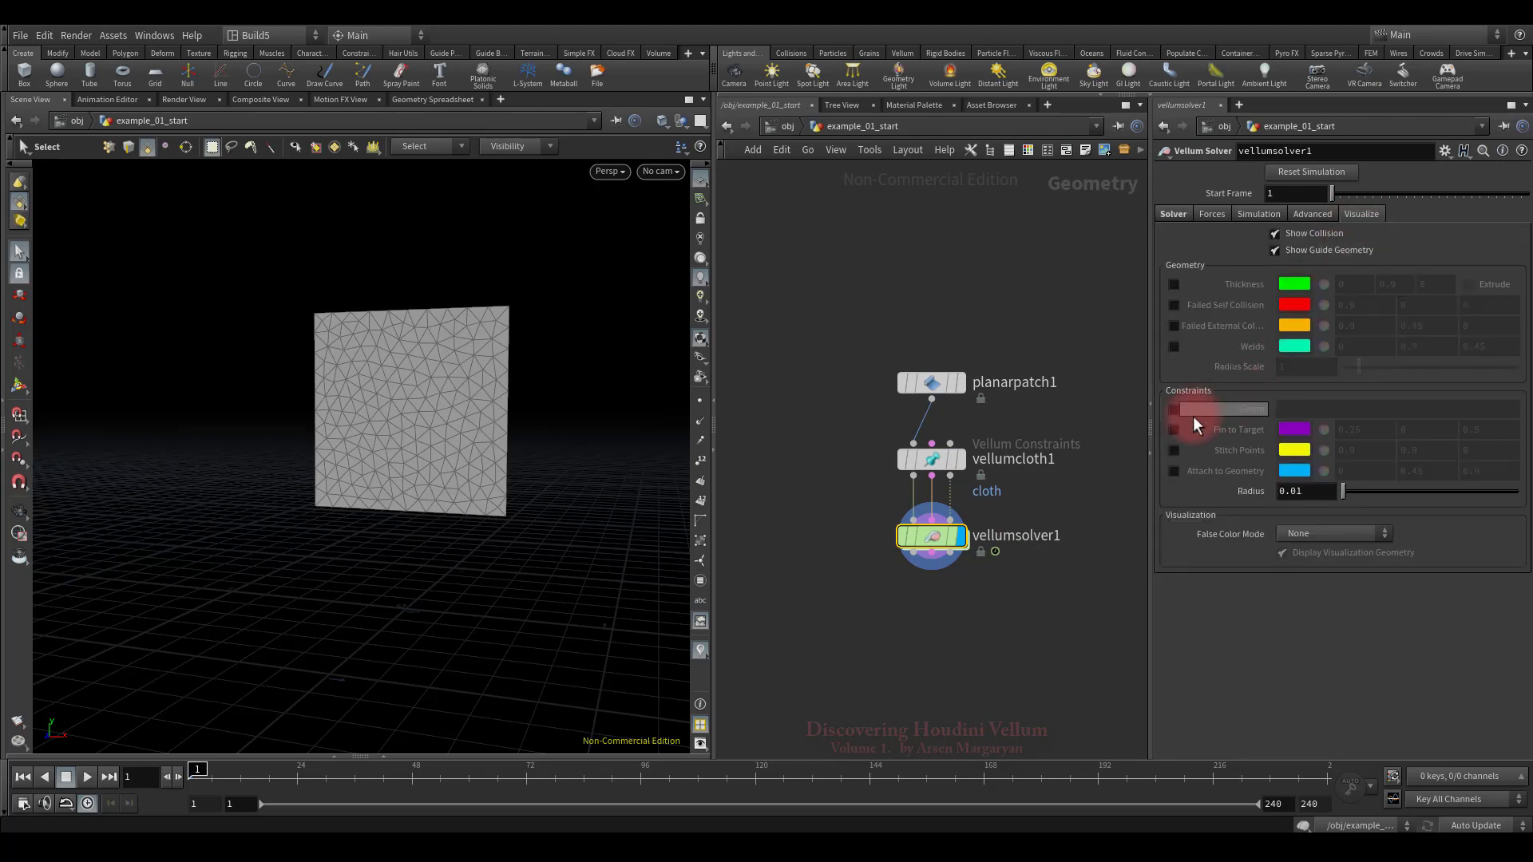
left_click(1174, 431)
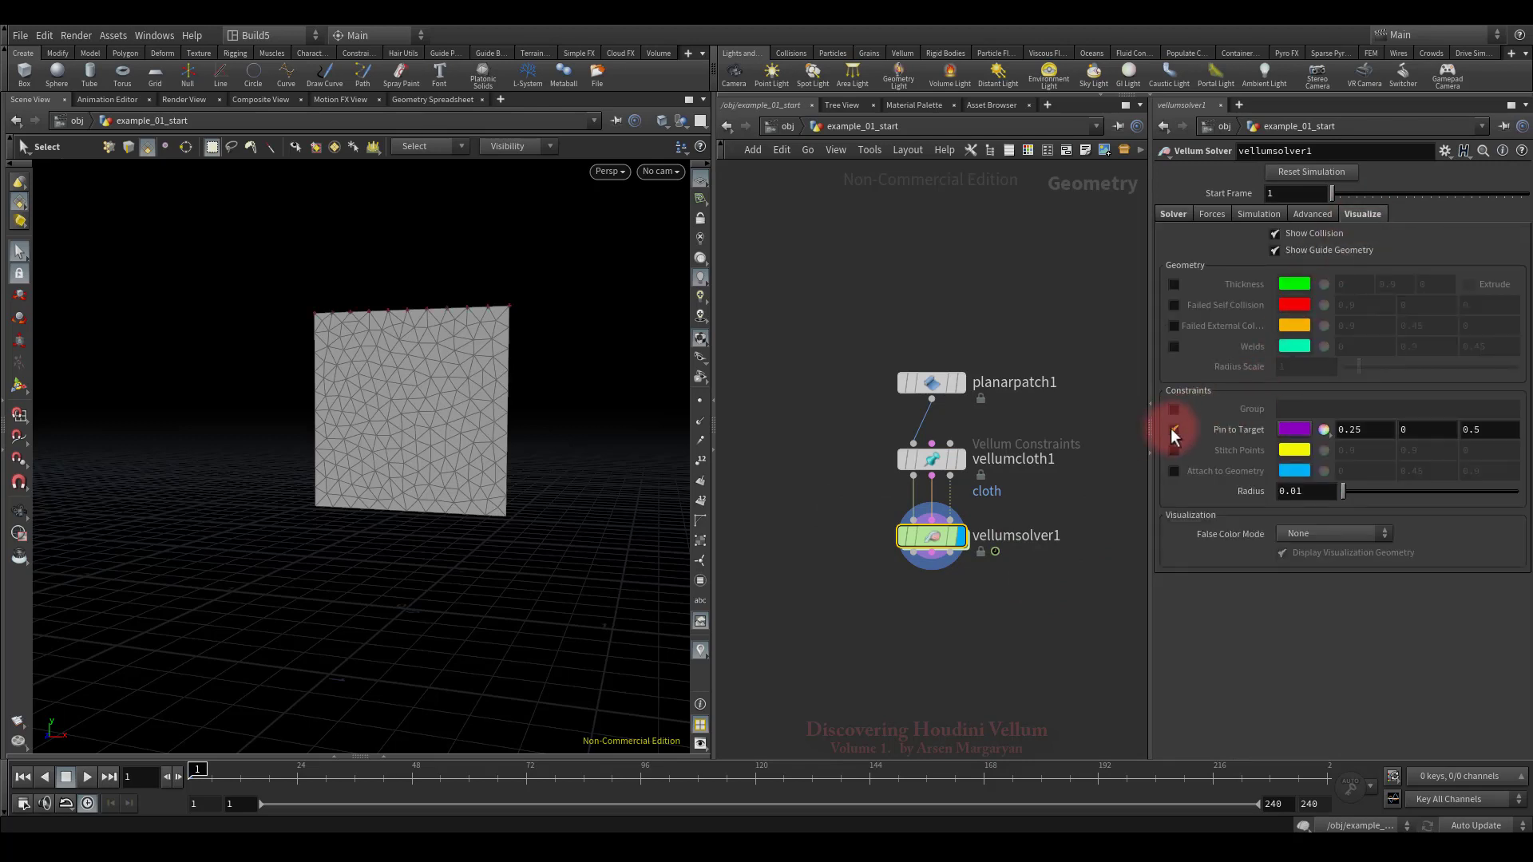
Play the pinned cloth simulation, stop it and return to the first frame
left_click(88, 777)
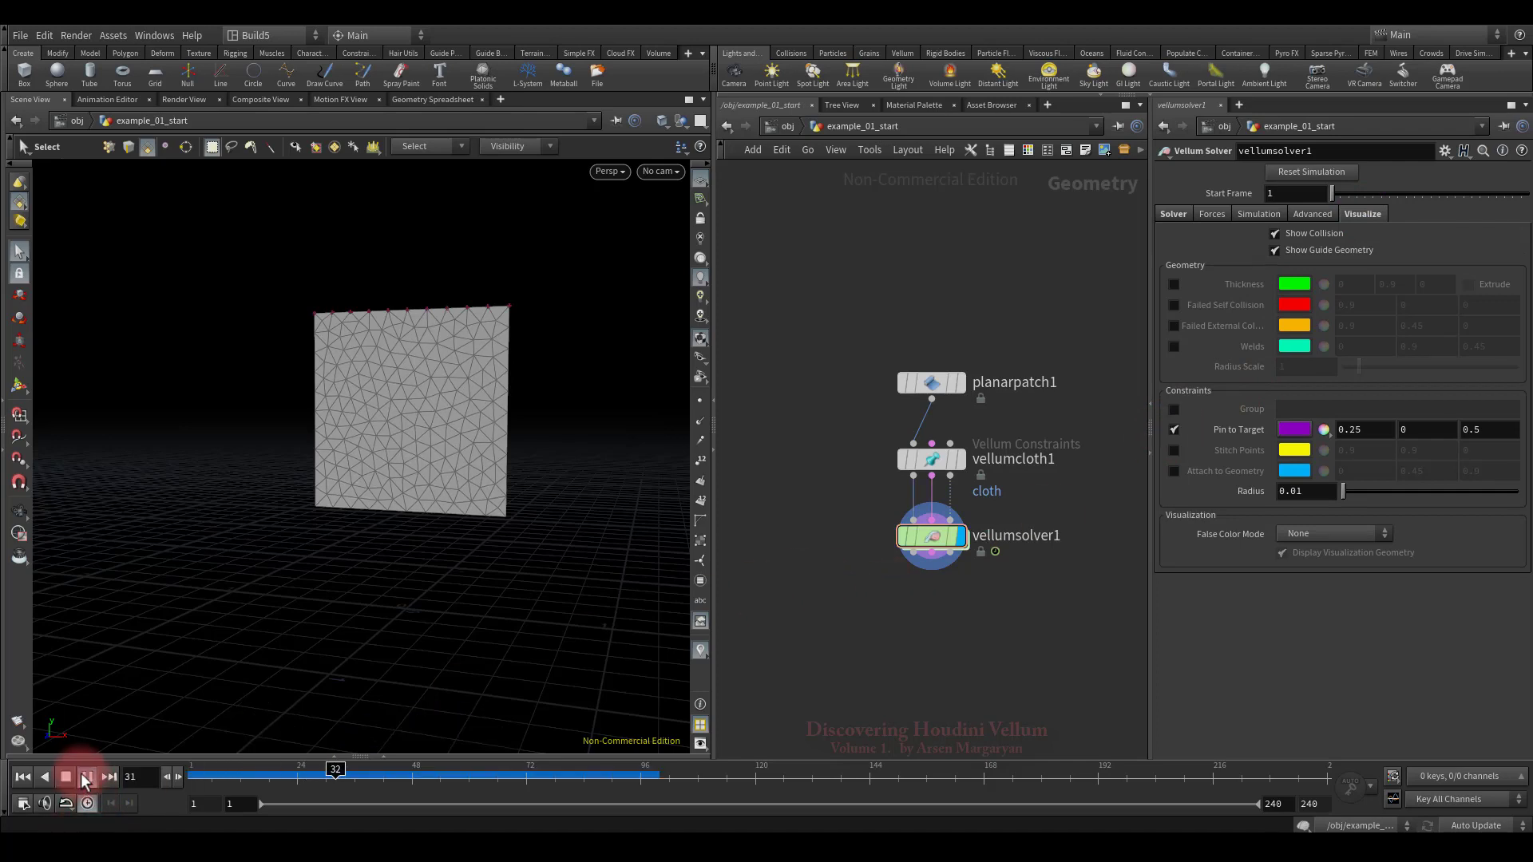
left_click(65, 777)
left_click(21, 778)
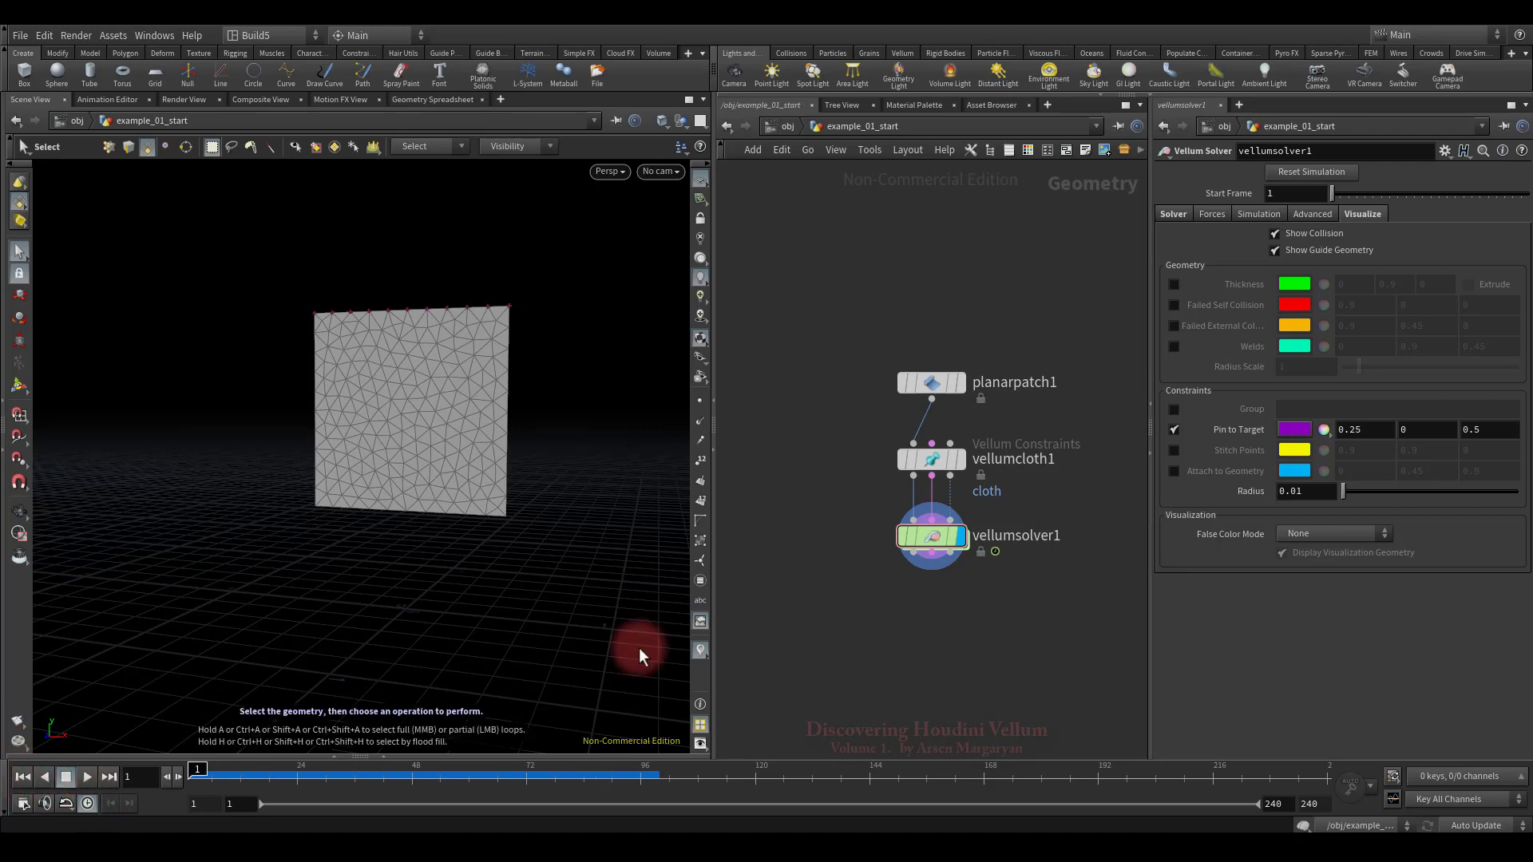
Review the mass modes of vellumcloth1 and set Mass to Unchanged
left_click(935, 460)
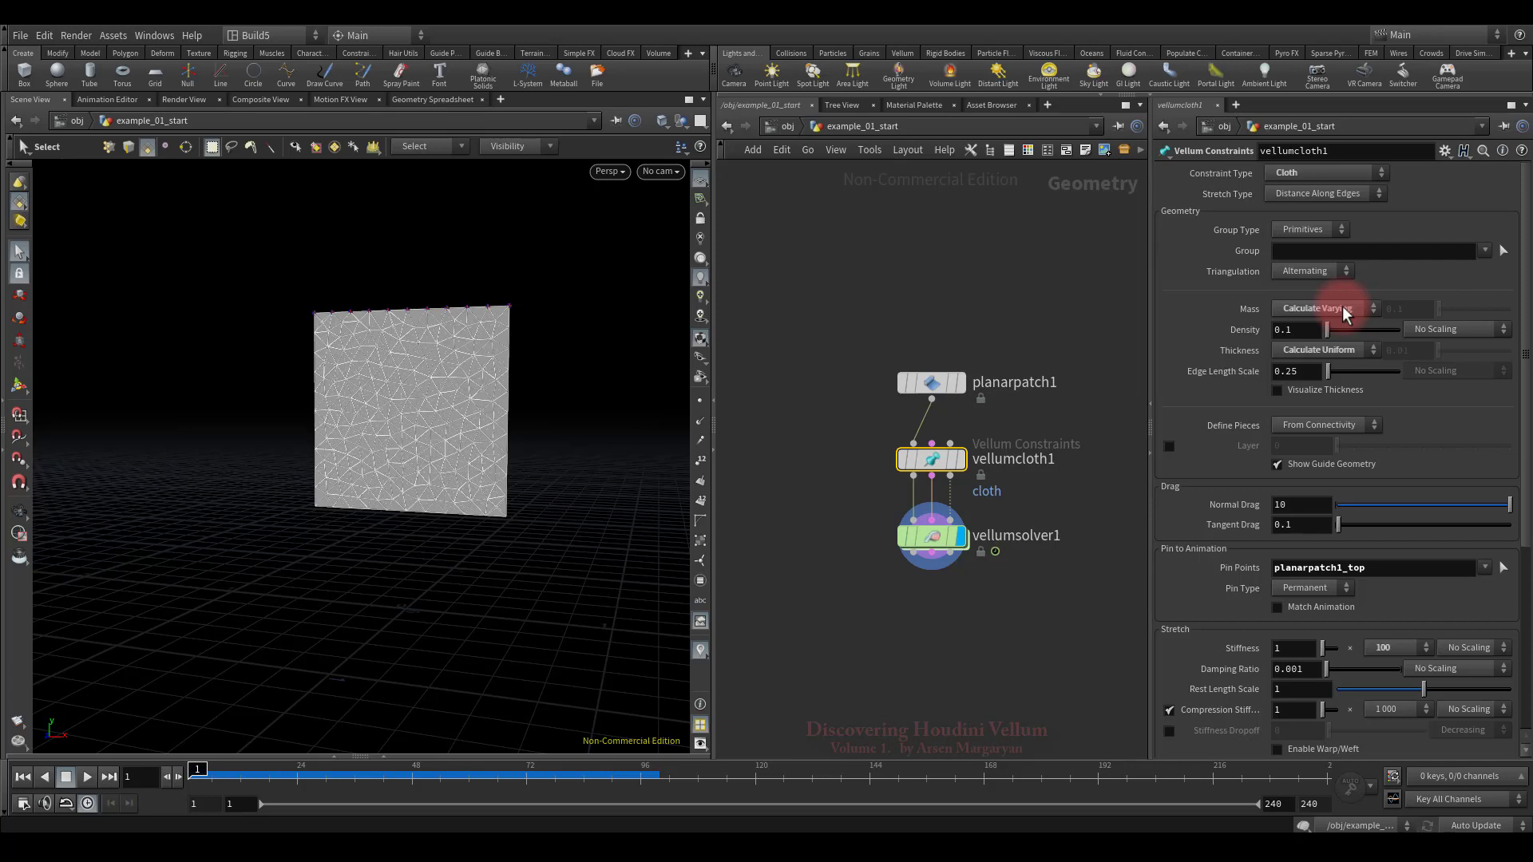
left_click(1344, 310)
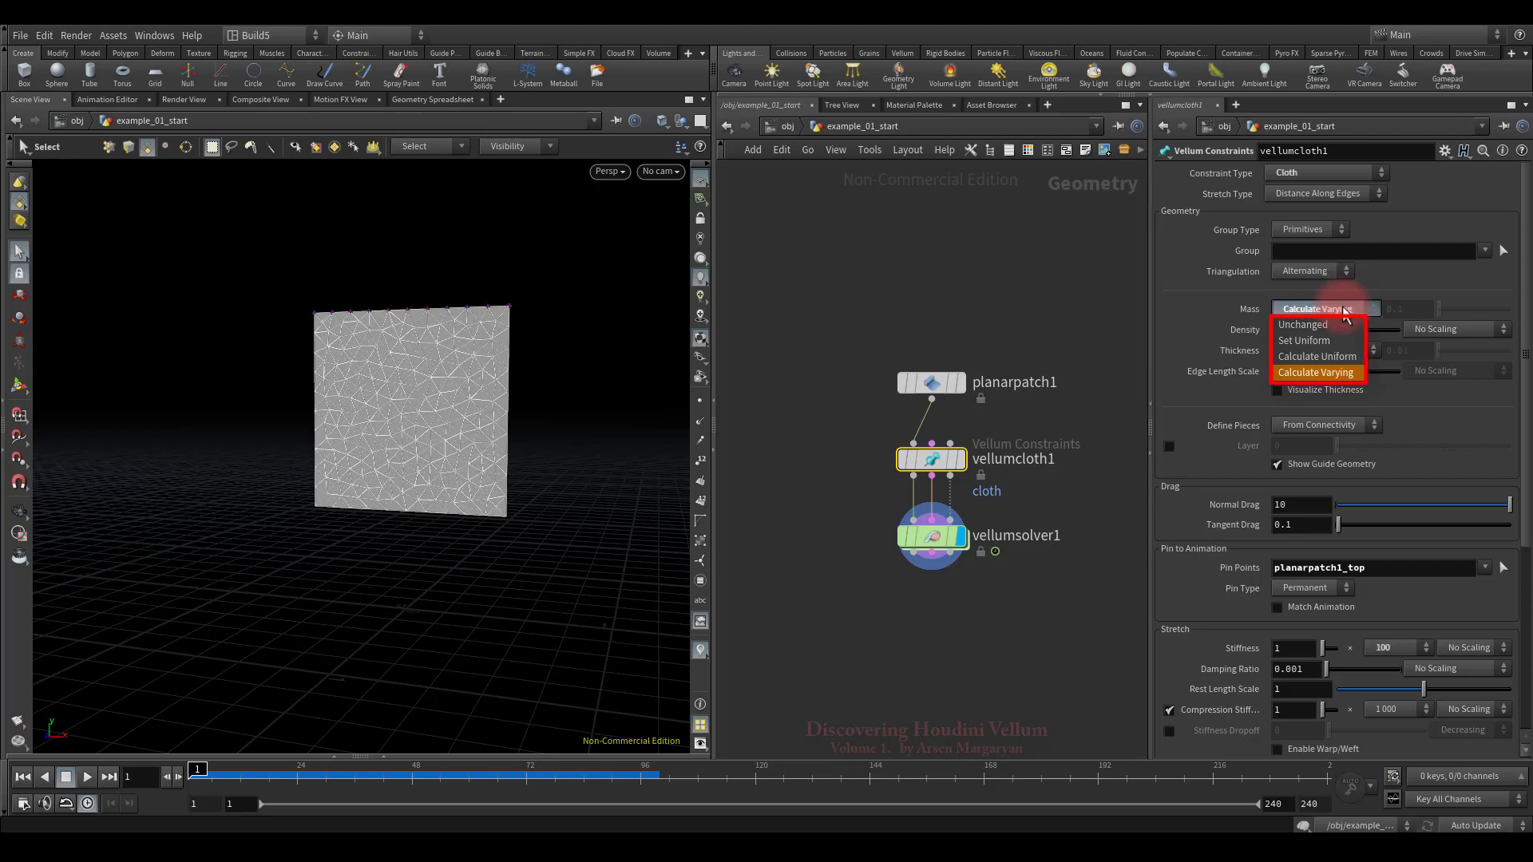
left_click(1346, 310)
left_click(1322, 309)
left_click(1322, 324)
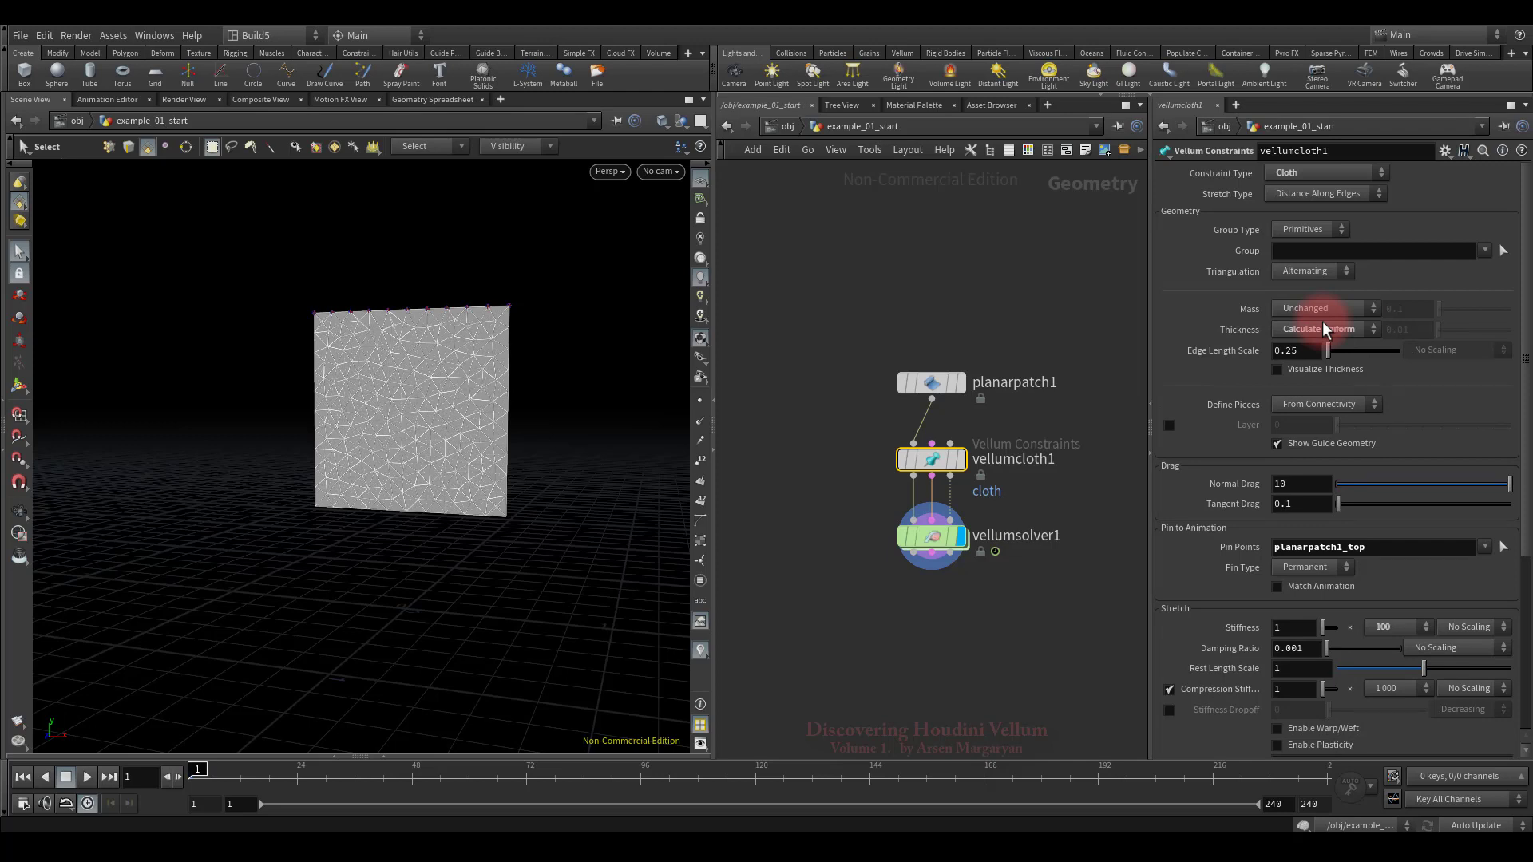
Open the geometry spreadsheet for vellumcloth1, show only the mass attribute and fit the floating window around that column
right_click(932, 461)
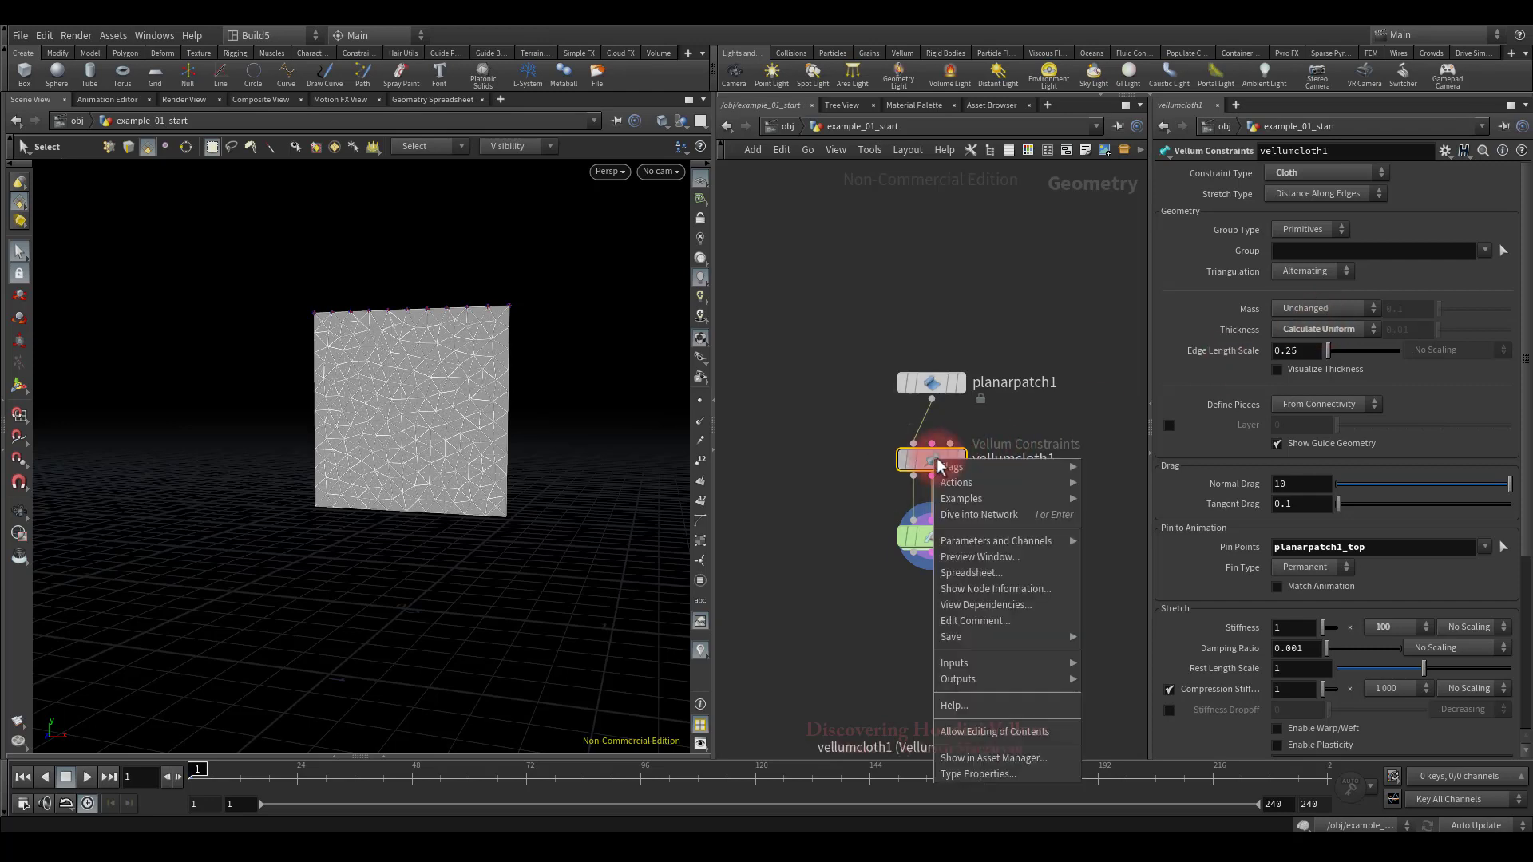
left_click(955, 574)
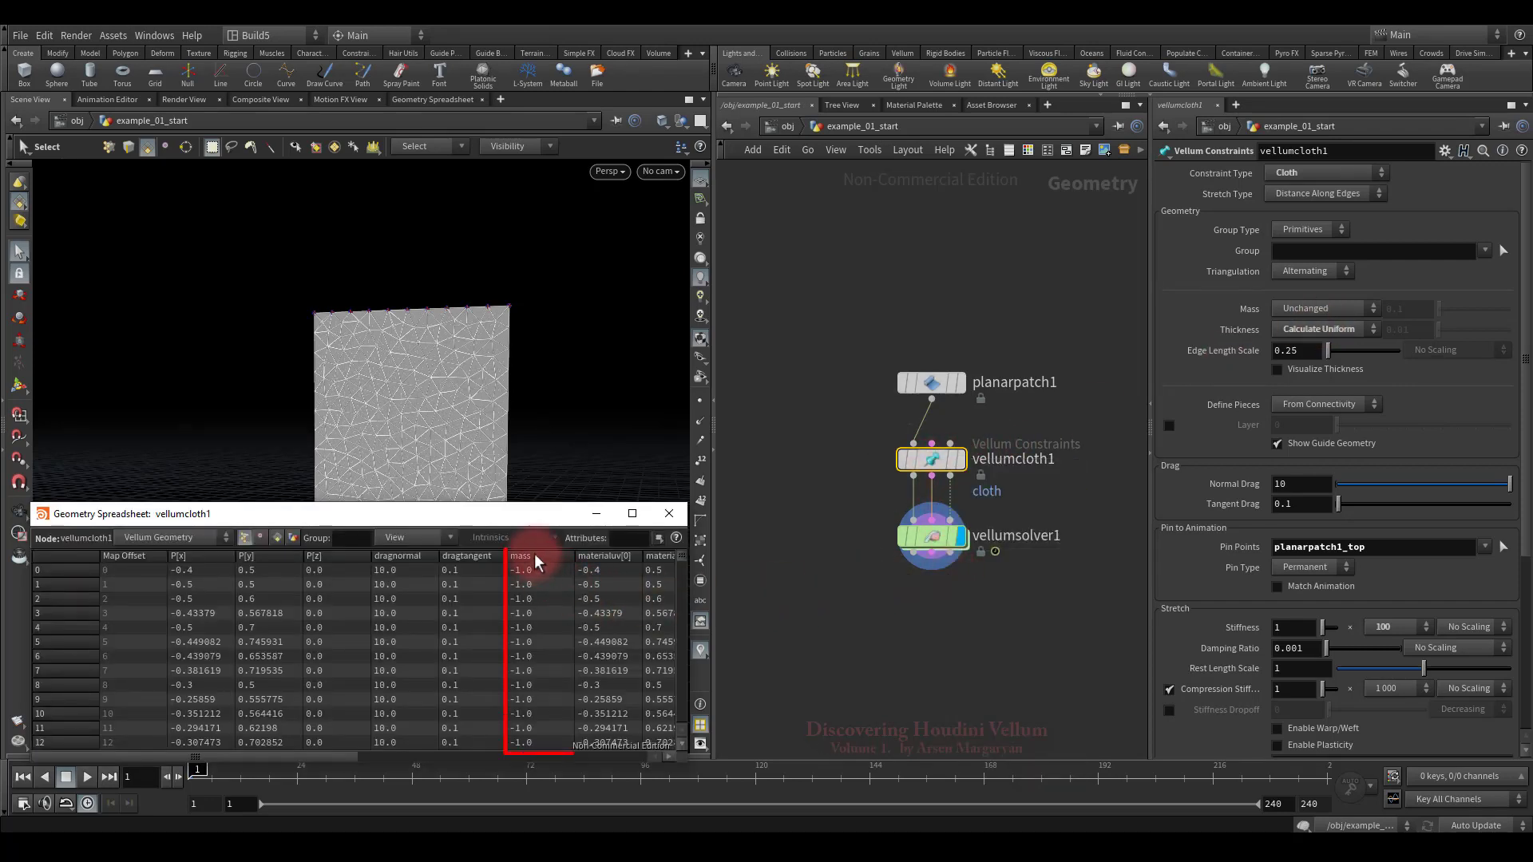
left_click(410, 537)
left_click(410, 603)
left_click(407, 543)
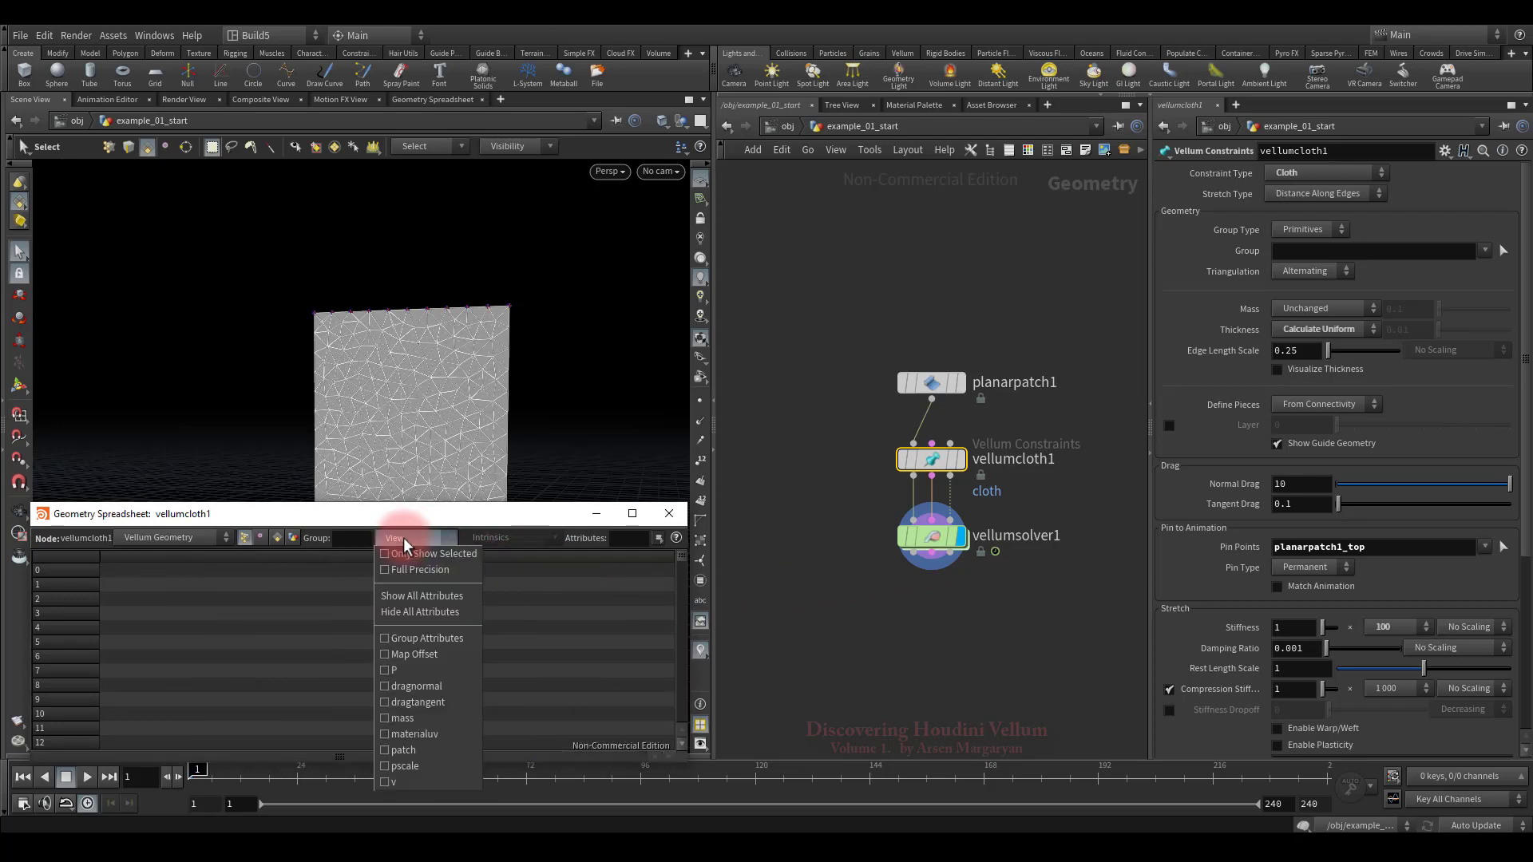
left_click(395, 719)
left_click_drag(686, 643, 244, 645)
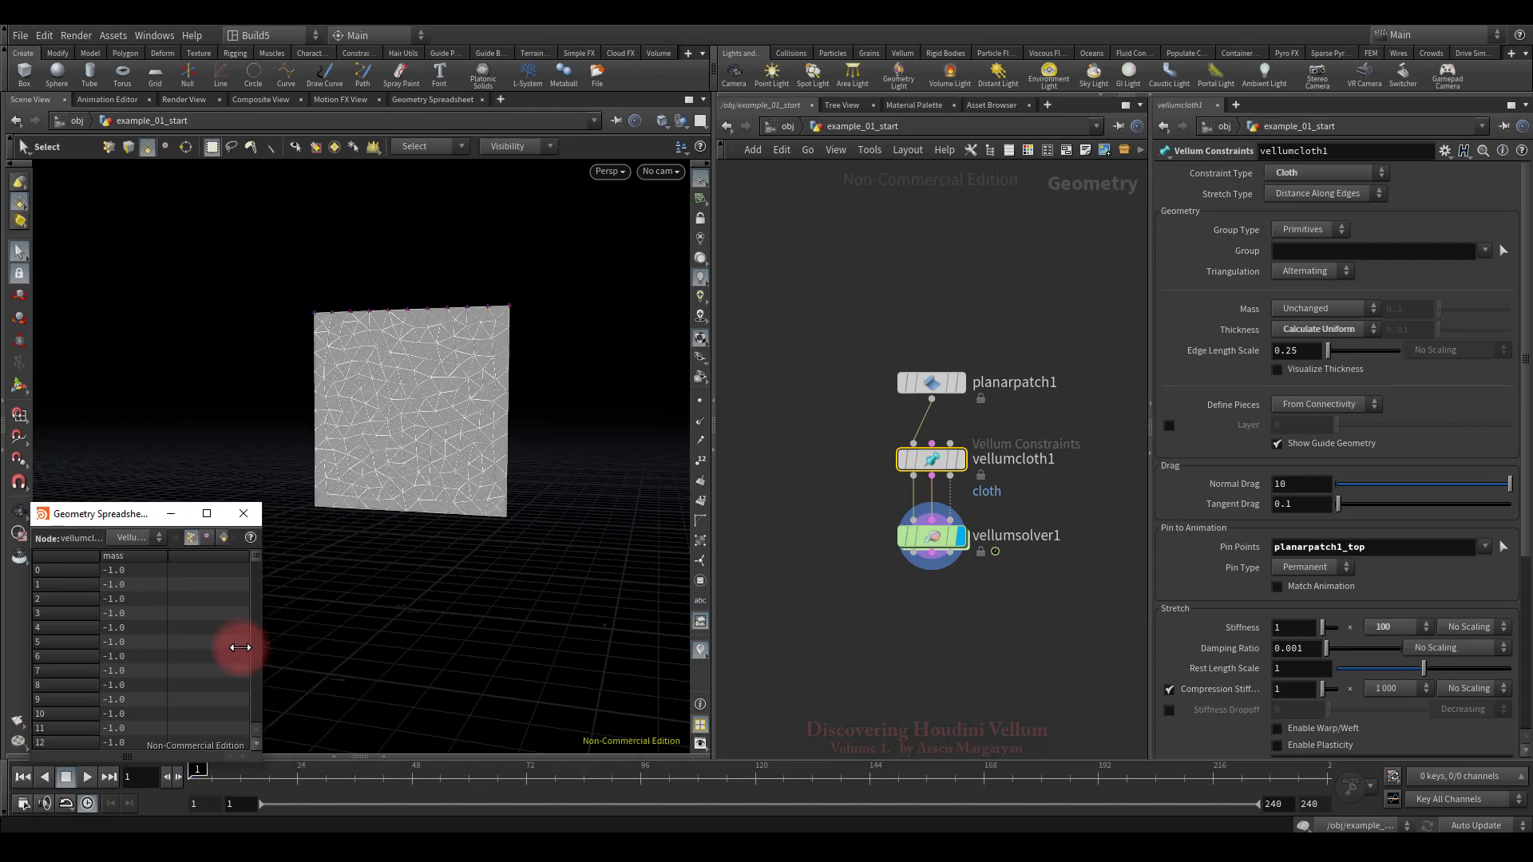
left_click_drag(132, 507, 132, 357)
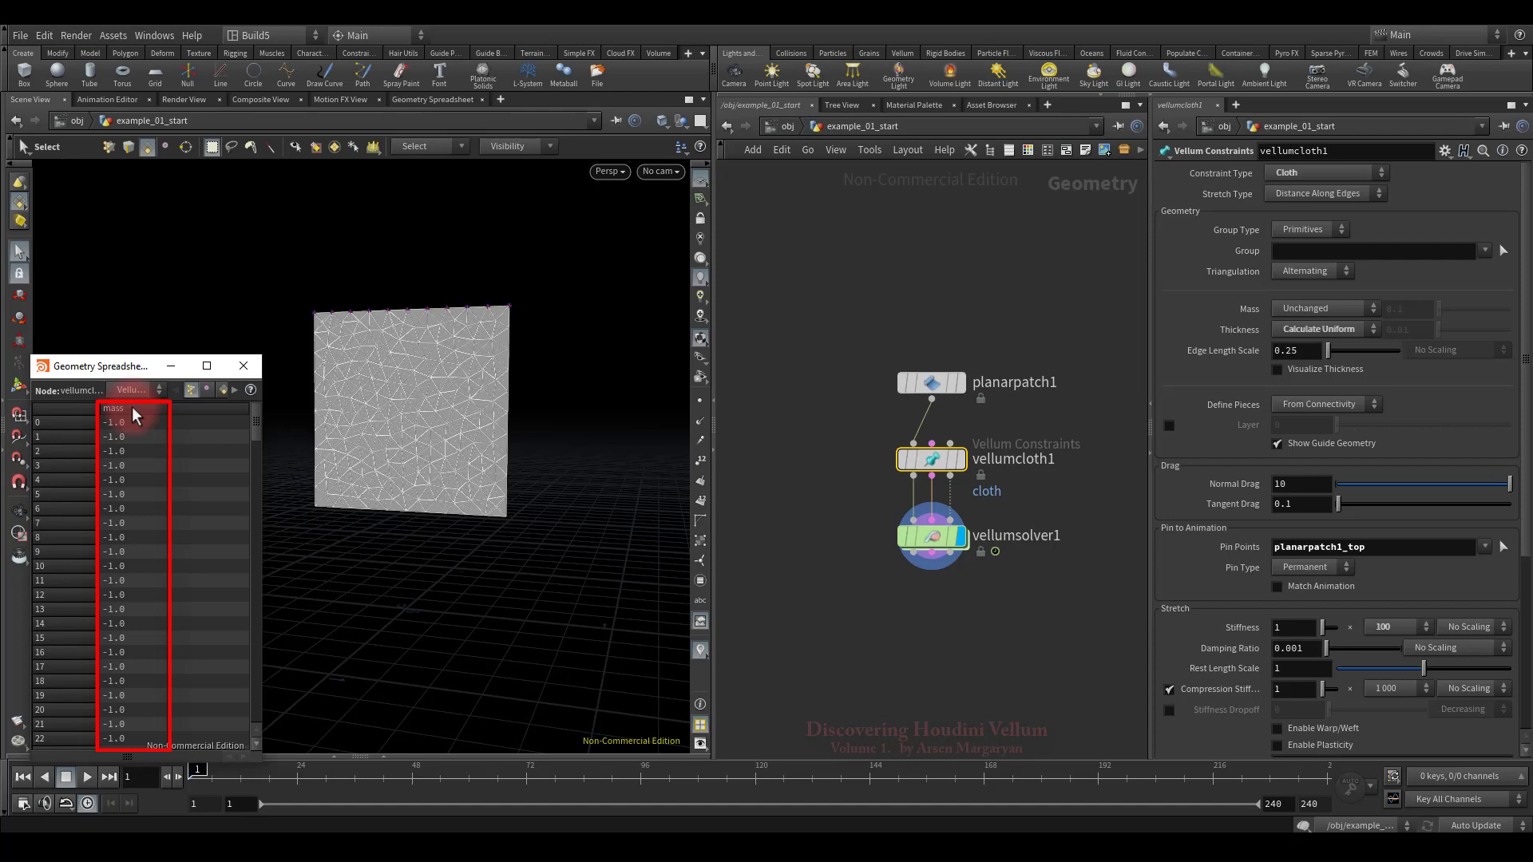
Make room below planarpatch1 and insert a Point Wrangle between it and vellumcloth1
middle_click_drag(815, 472, 824, 567)
left_click_drag(930, 469, 941, 375)
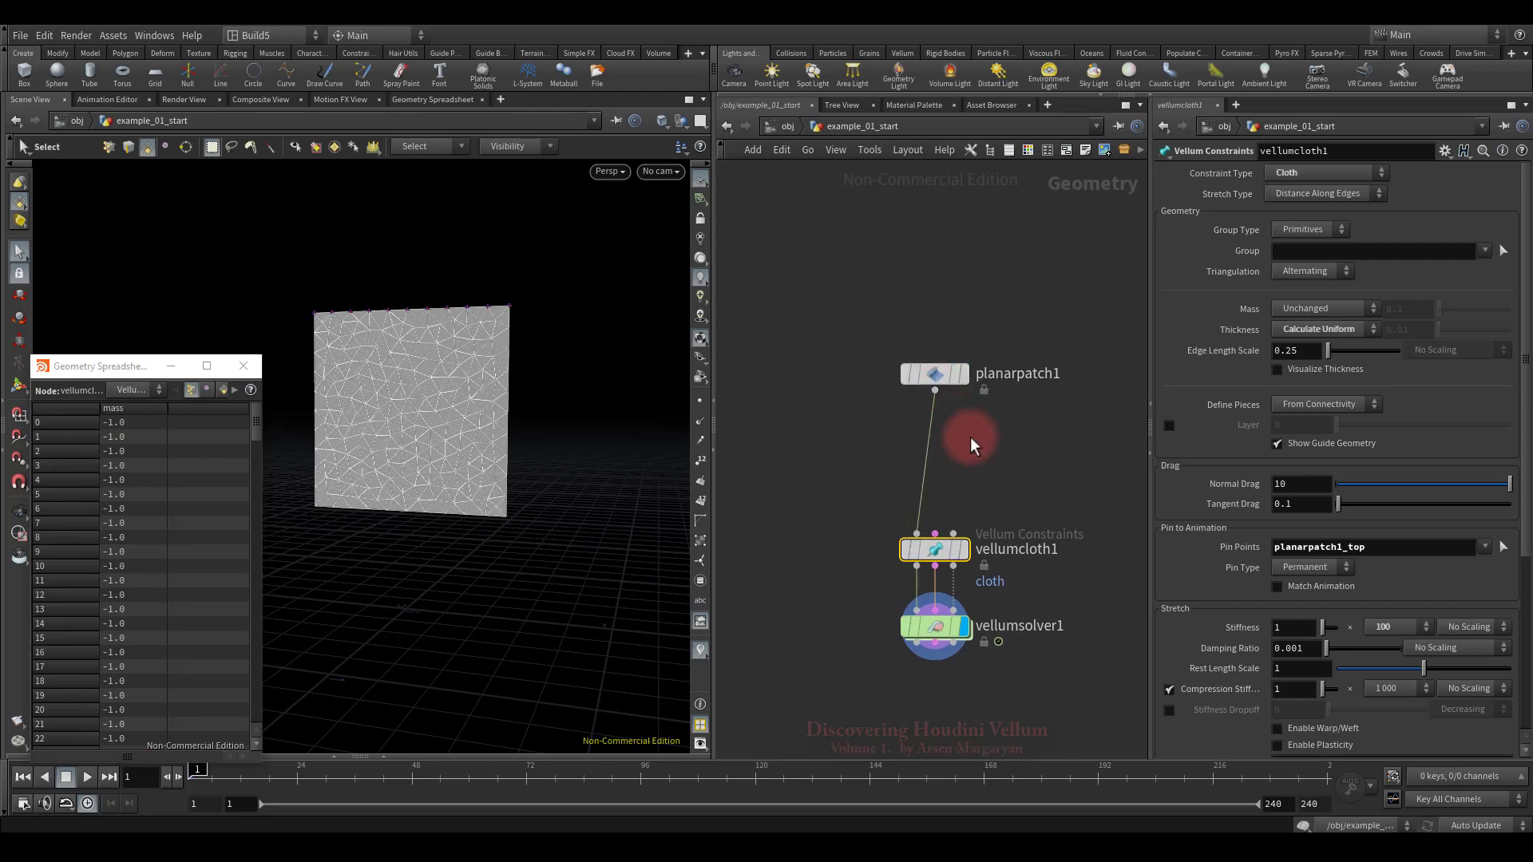
key("Tab")
type("wr")
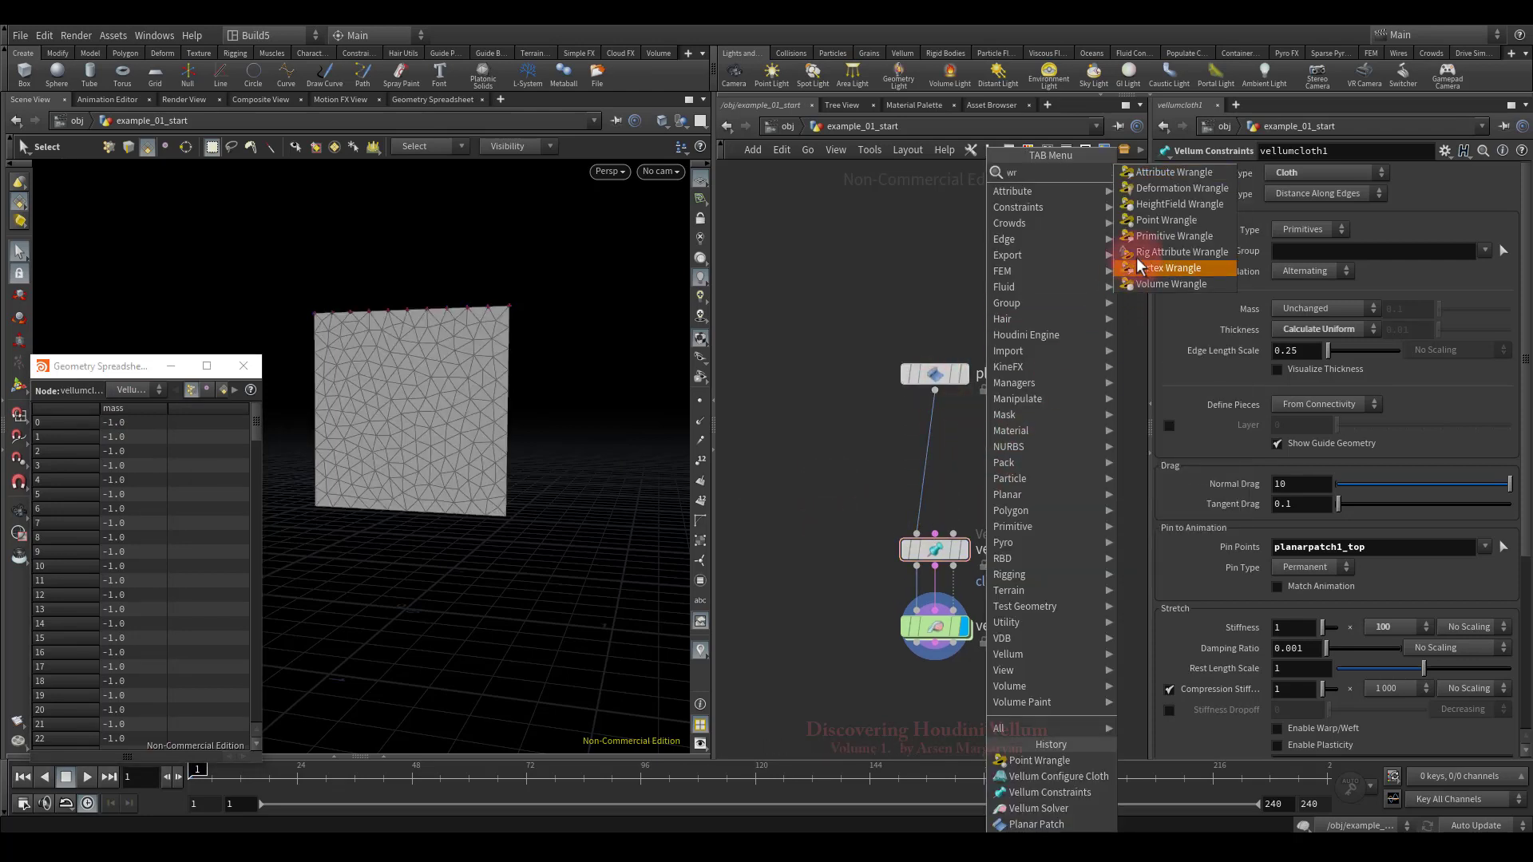
left_click(1165, 219)
left_click(930, 471)
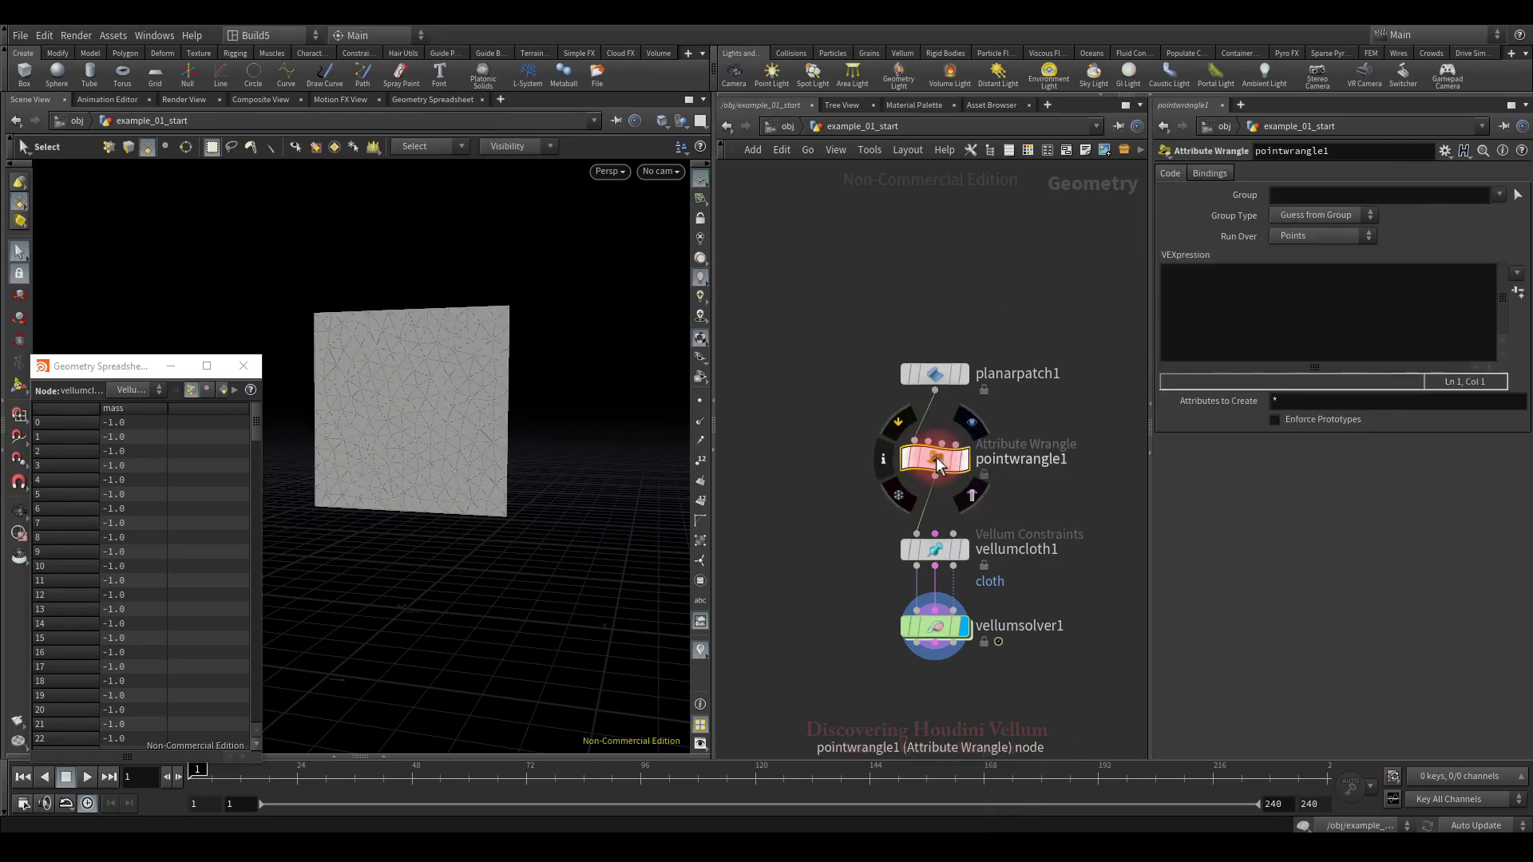
Enter the expression "f@mass = 5;" in the point wrangle
left_click(1278, 318)
type("f@mass = 5")
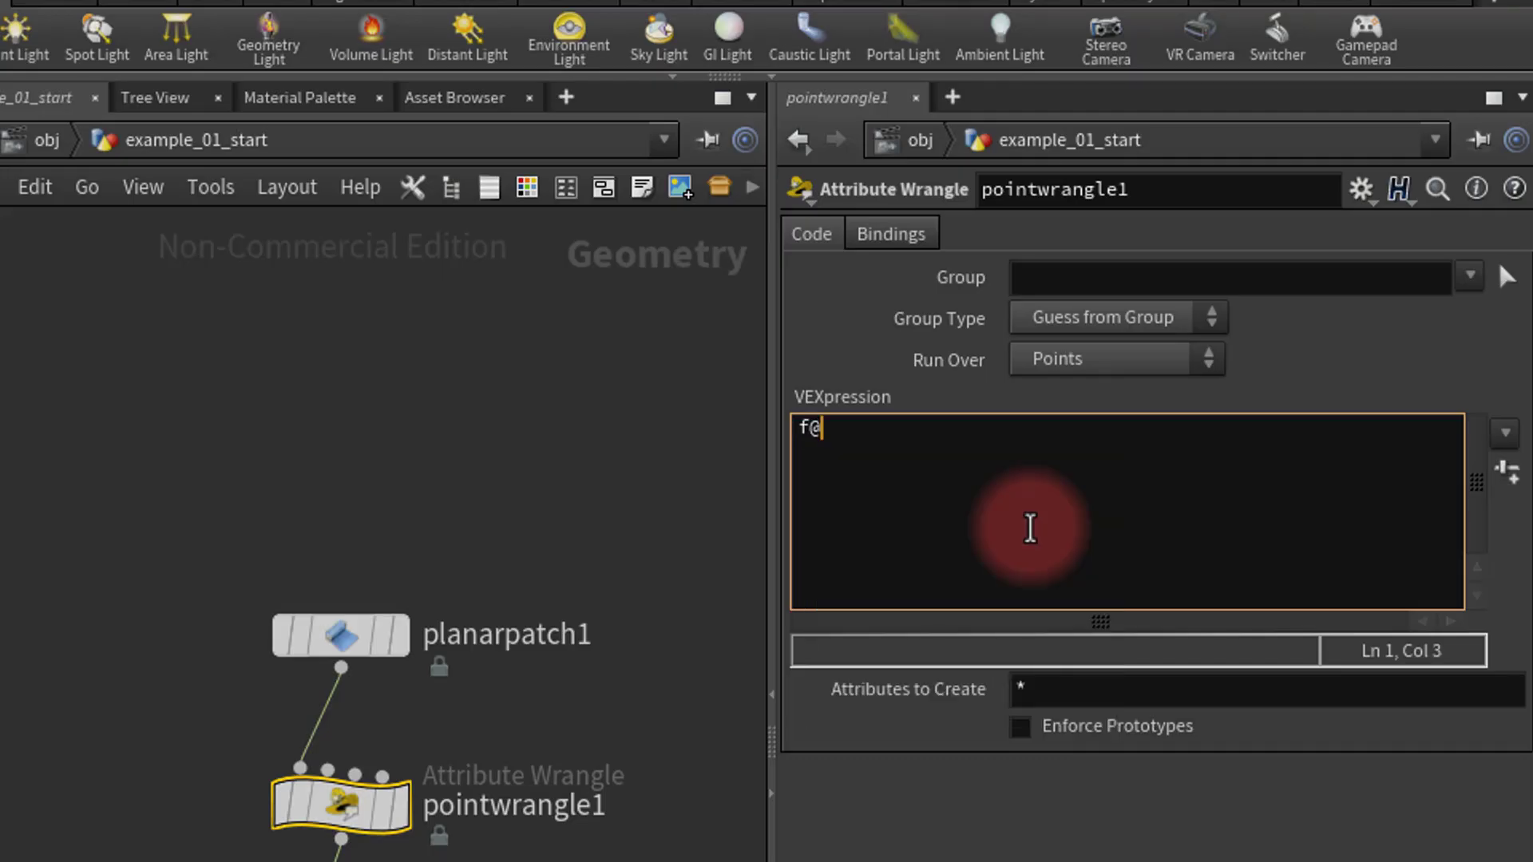
type(";")
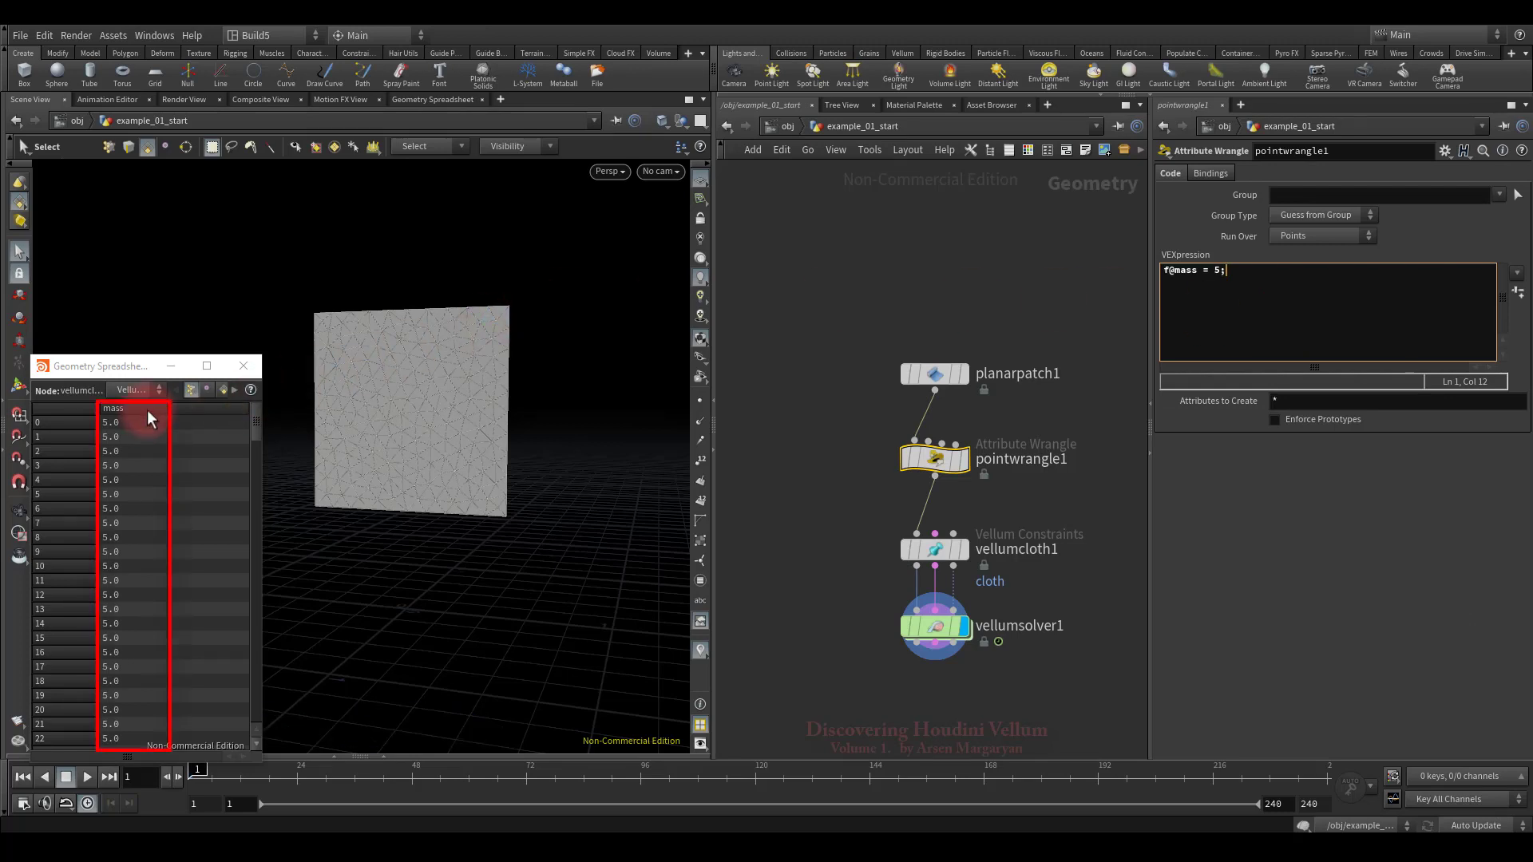
Set the Mass mode of vellumcloth1 to Set Uniform
left_click(936, 549)
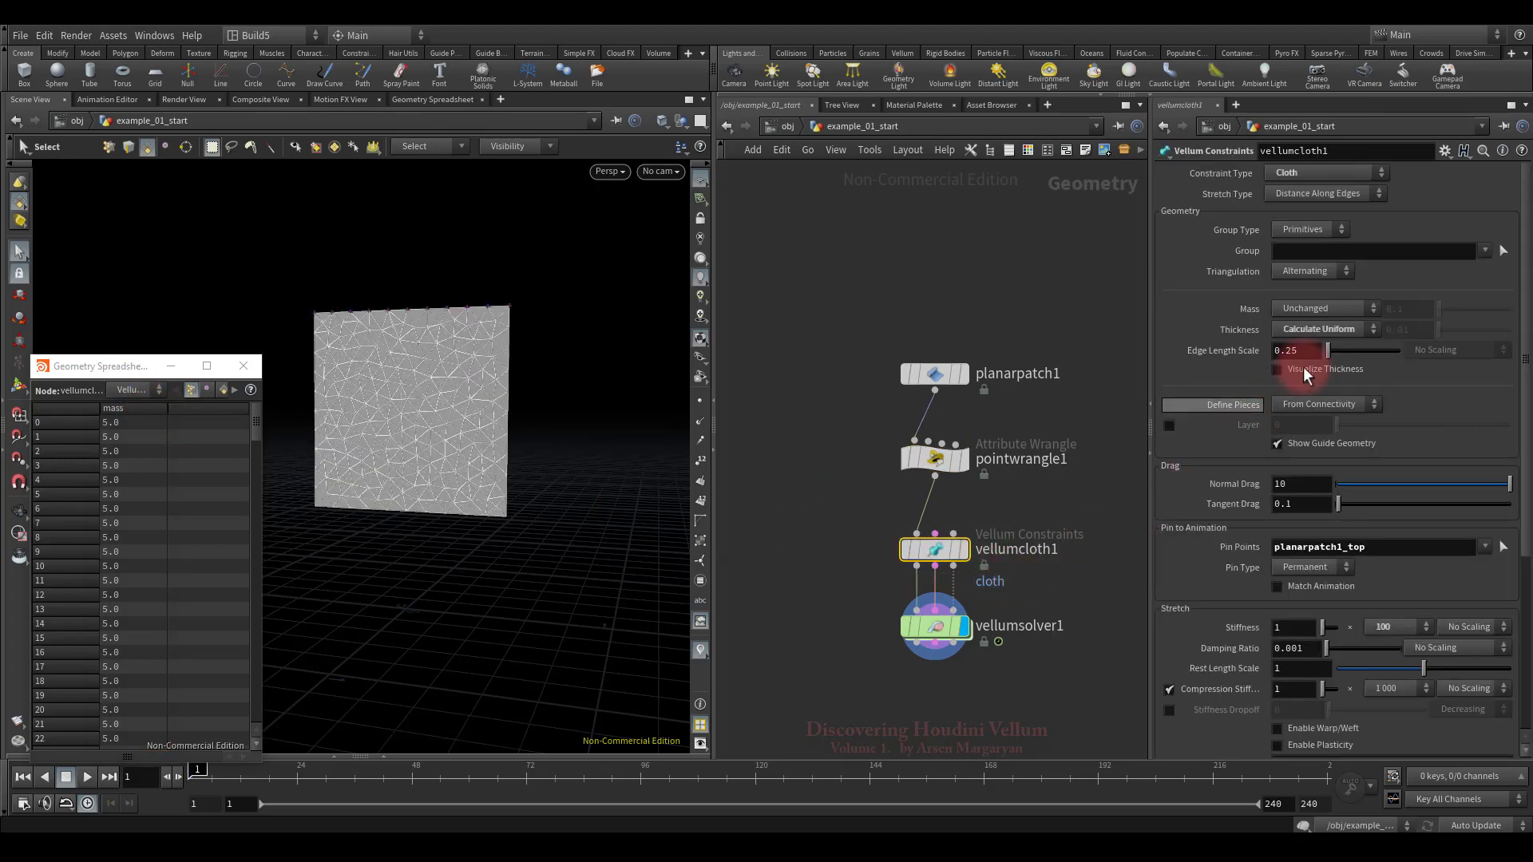
left_click(1330, 309)
left_click(1320, 343)
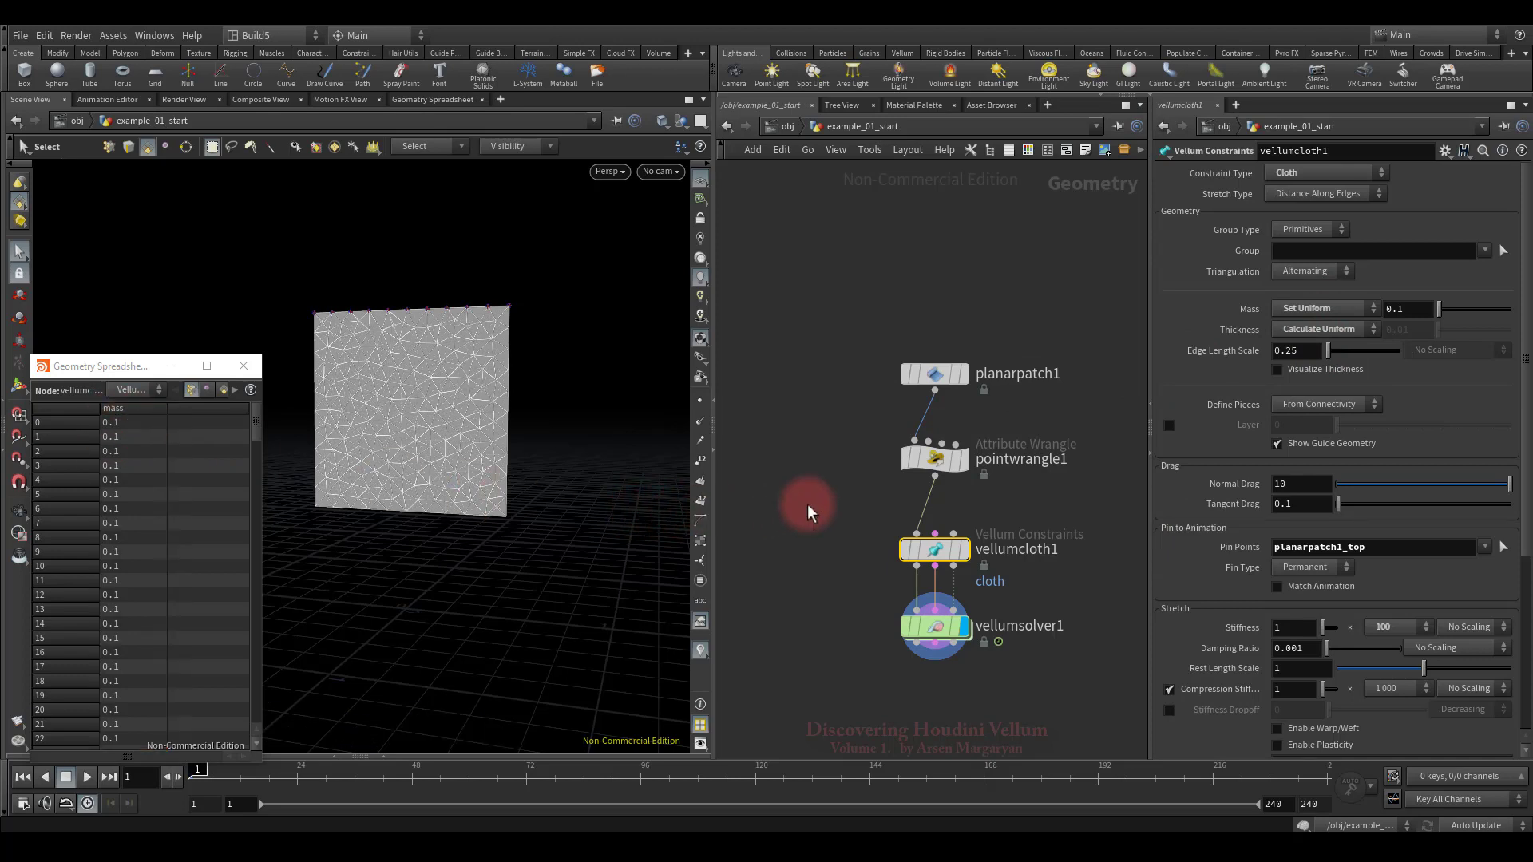
Delete the point wrangle node and lay out the remaining network nodes
left_click(934, 458)
key("Delete")
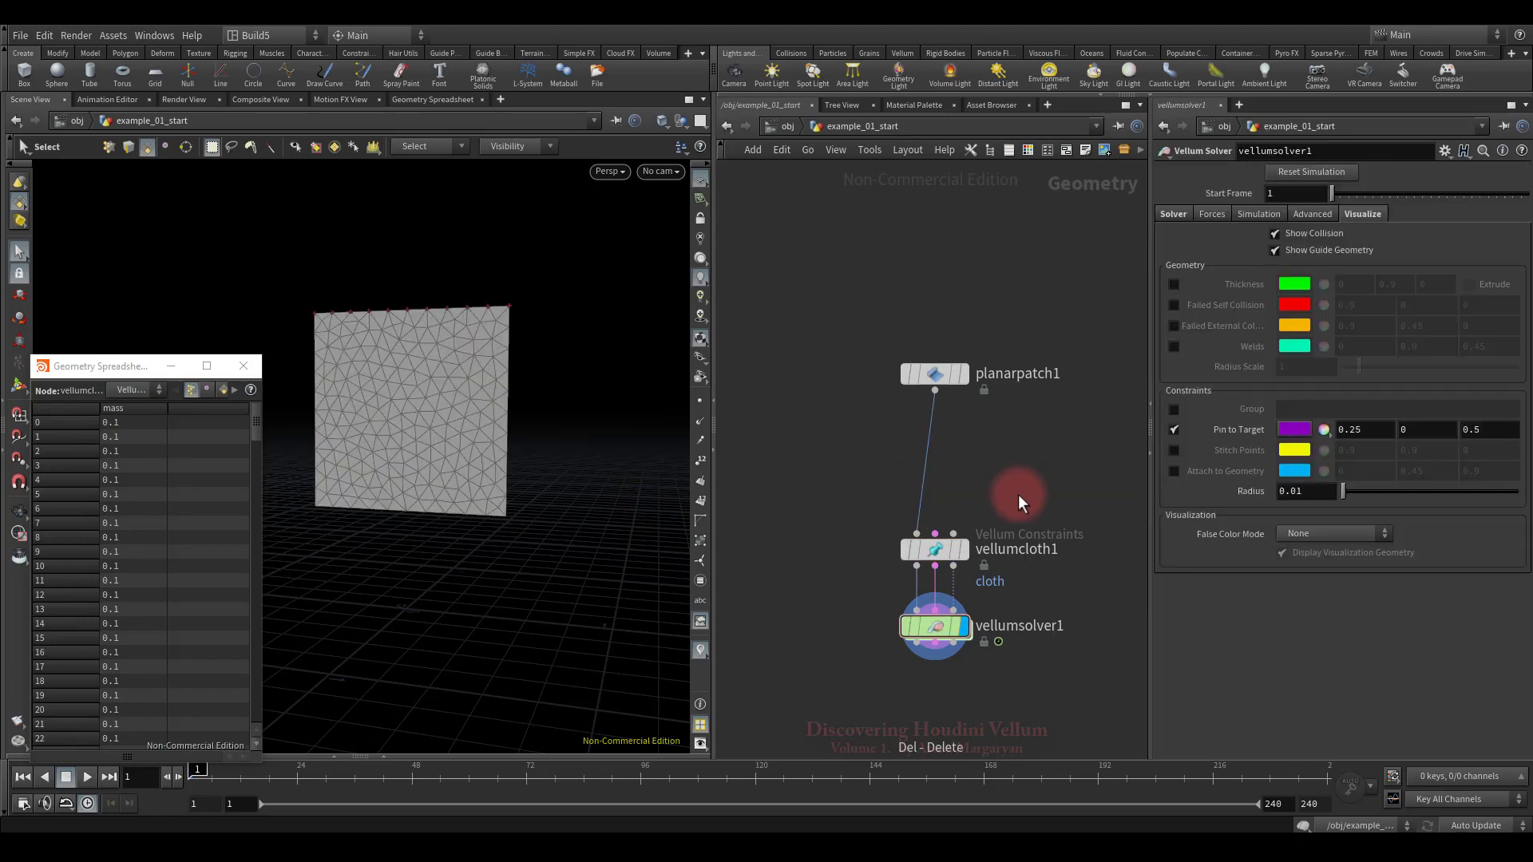
key("l")
Set the uniform mass value of vellumcloth1 to 0.001
left_click_drag(838, 517, 998, 578)
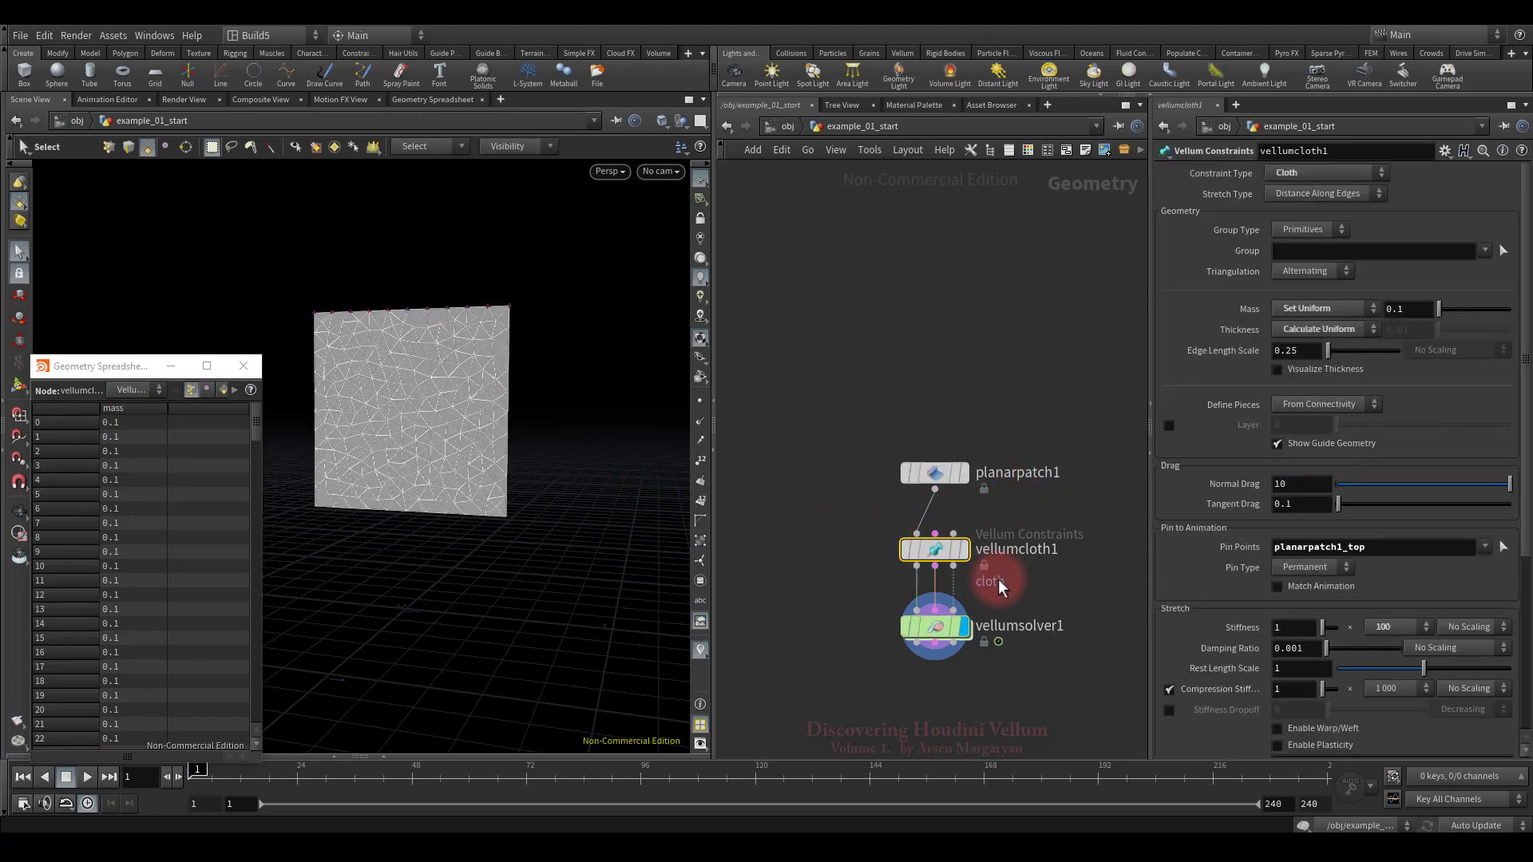
left_click(1416, 306)
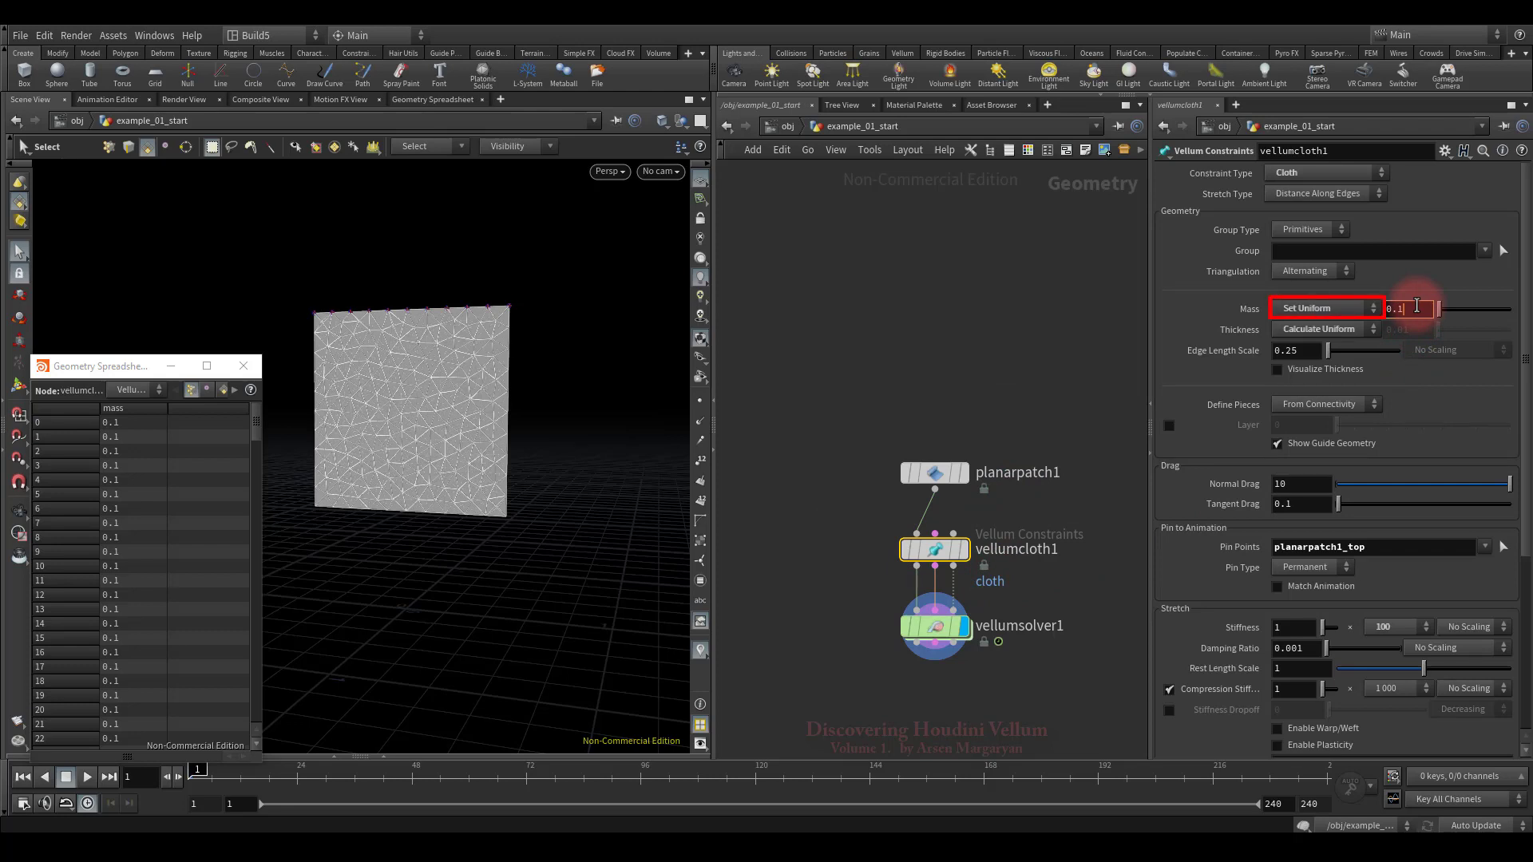
key("BackSpace")
type("001")
key("Return")
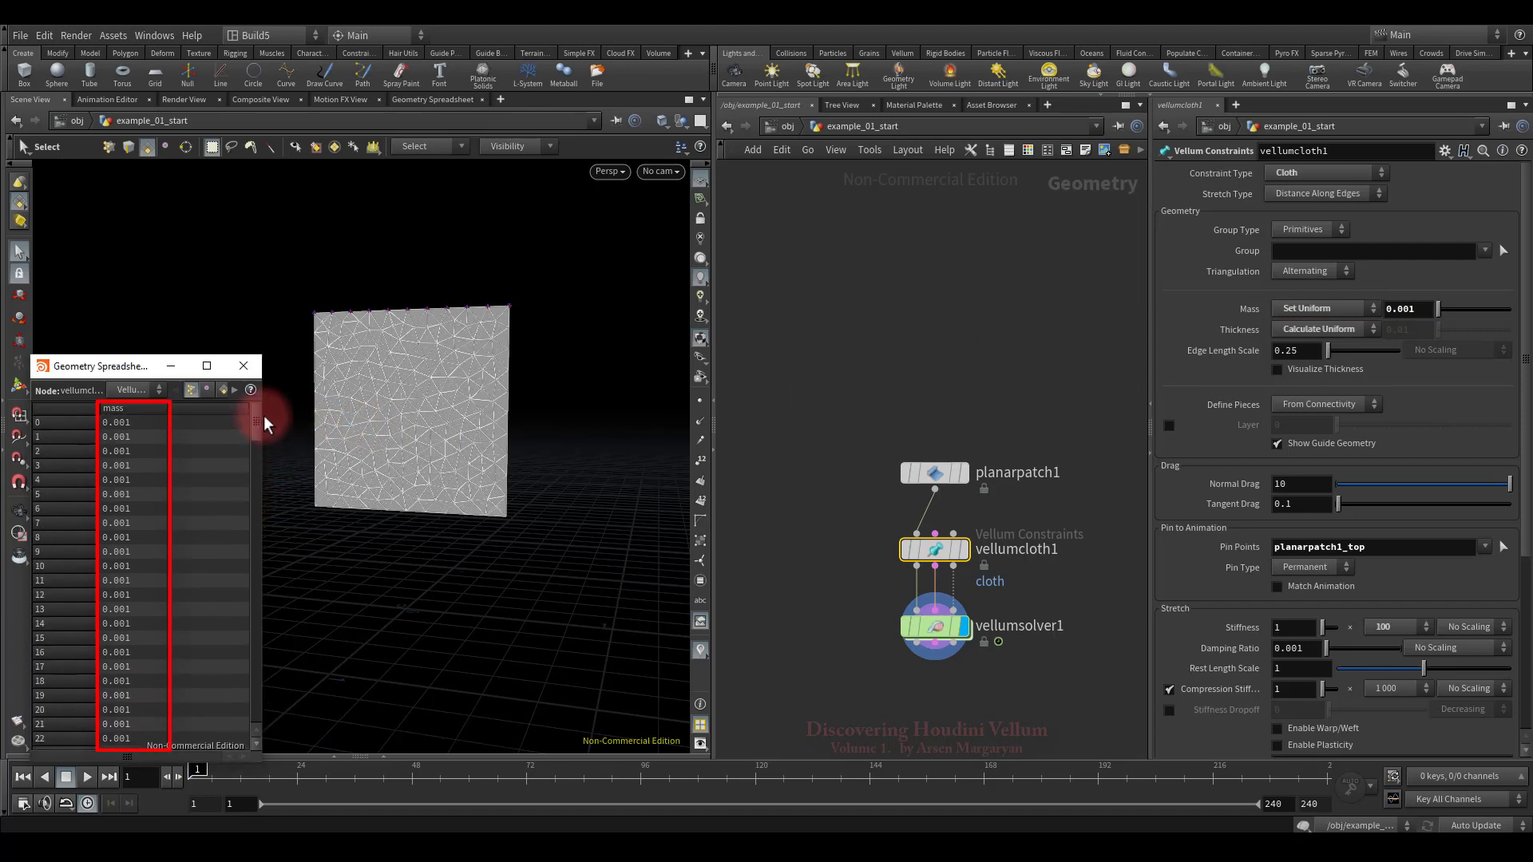
Close the geometry spreadsheet and play the simulation with the new mass
left_click(245, 367)
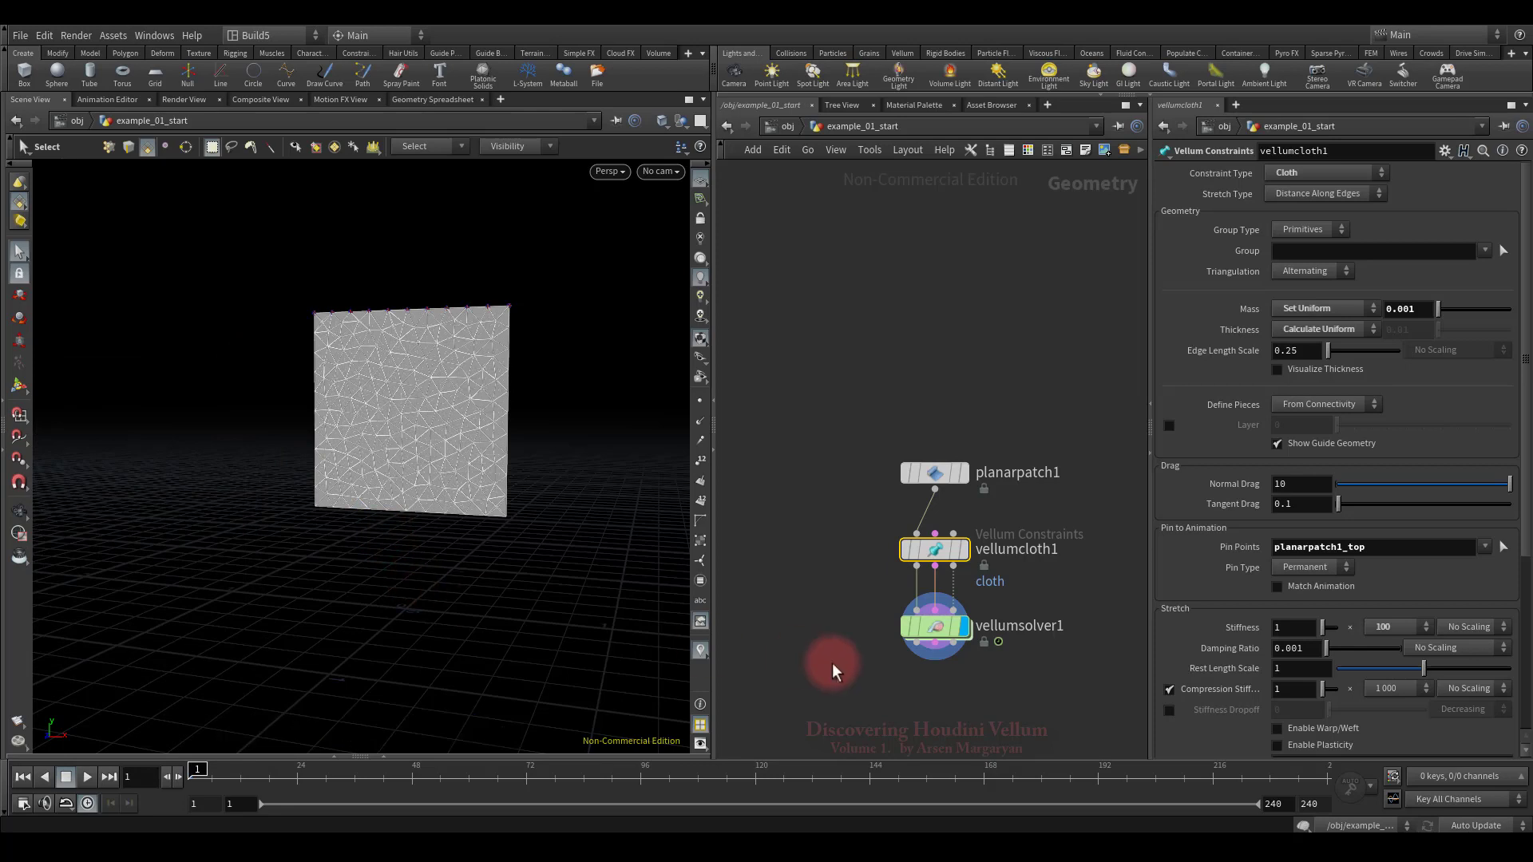
left_click(833, 670)
left_click(86, 778)
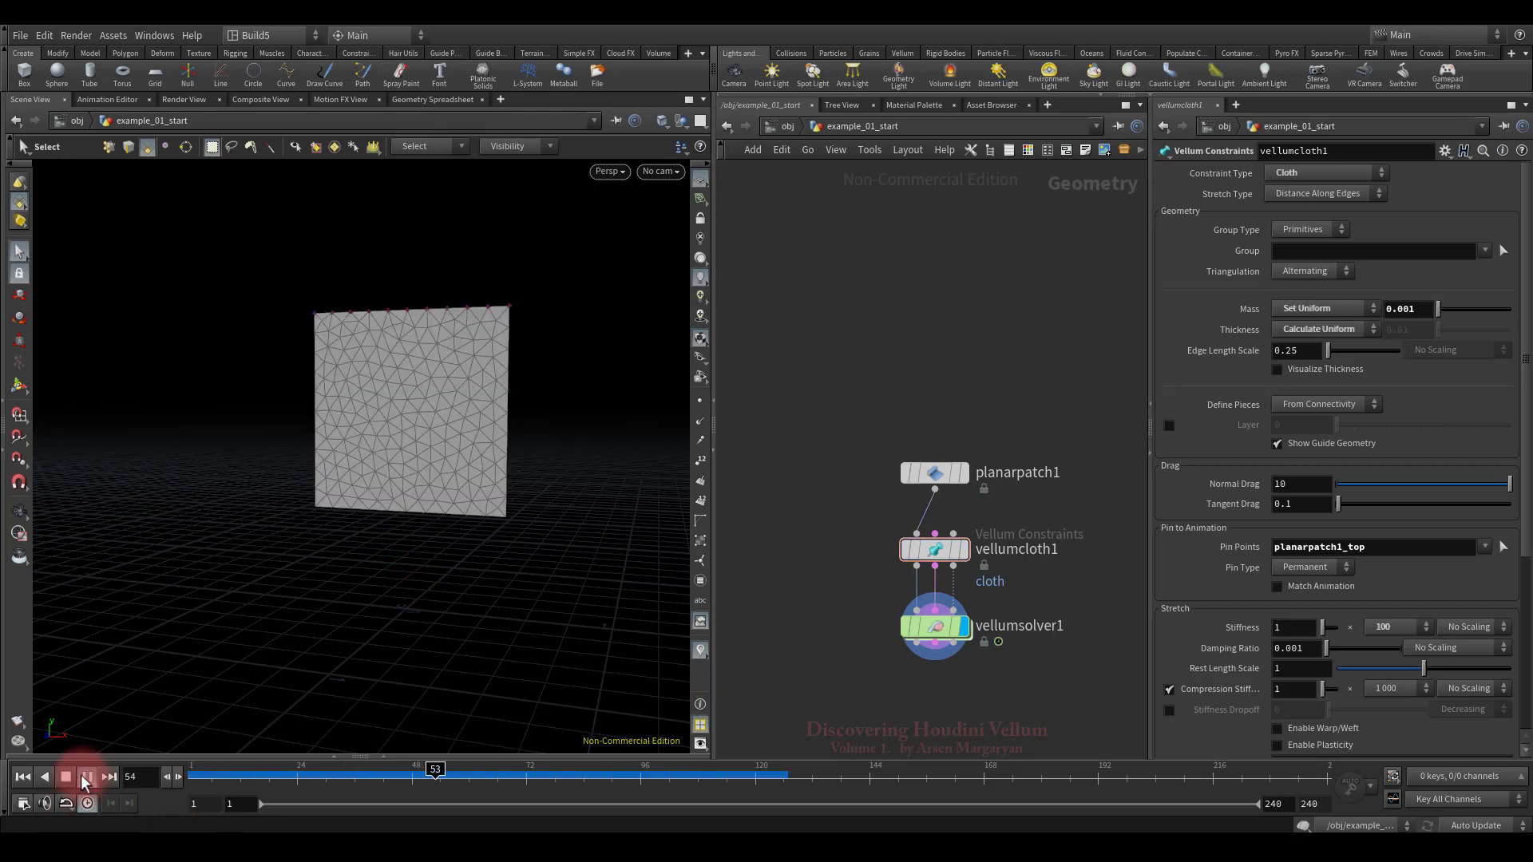
Set the uniform mass of vellumcloth1 to 0.1, play the simulation from the first frame and rewind it
left_click(65, 777)
left_click(22, 776)
left_click(1429, 308)
key("BackSpace")
key("BackSpace")
key("BackSpace")
type("1")
key("Return")
left_click(85, 775)
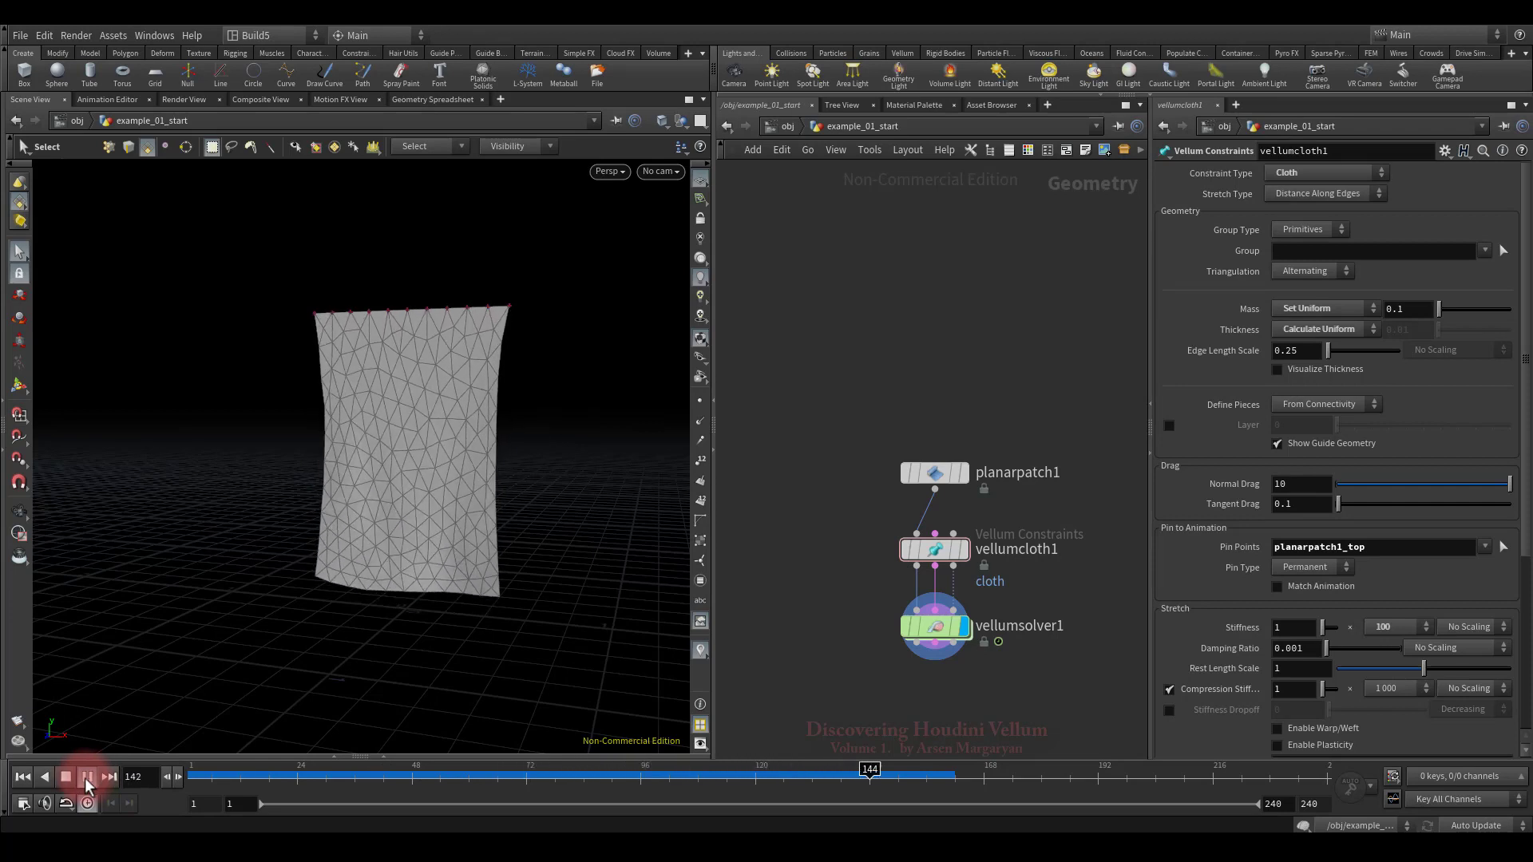
left_click(64, 776)
left_click(23, 777)
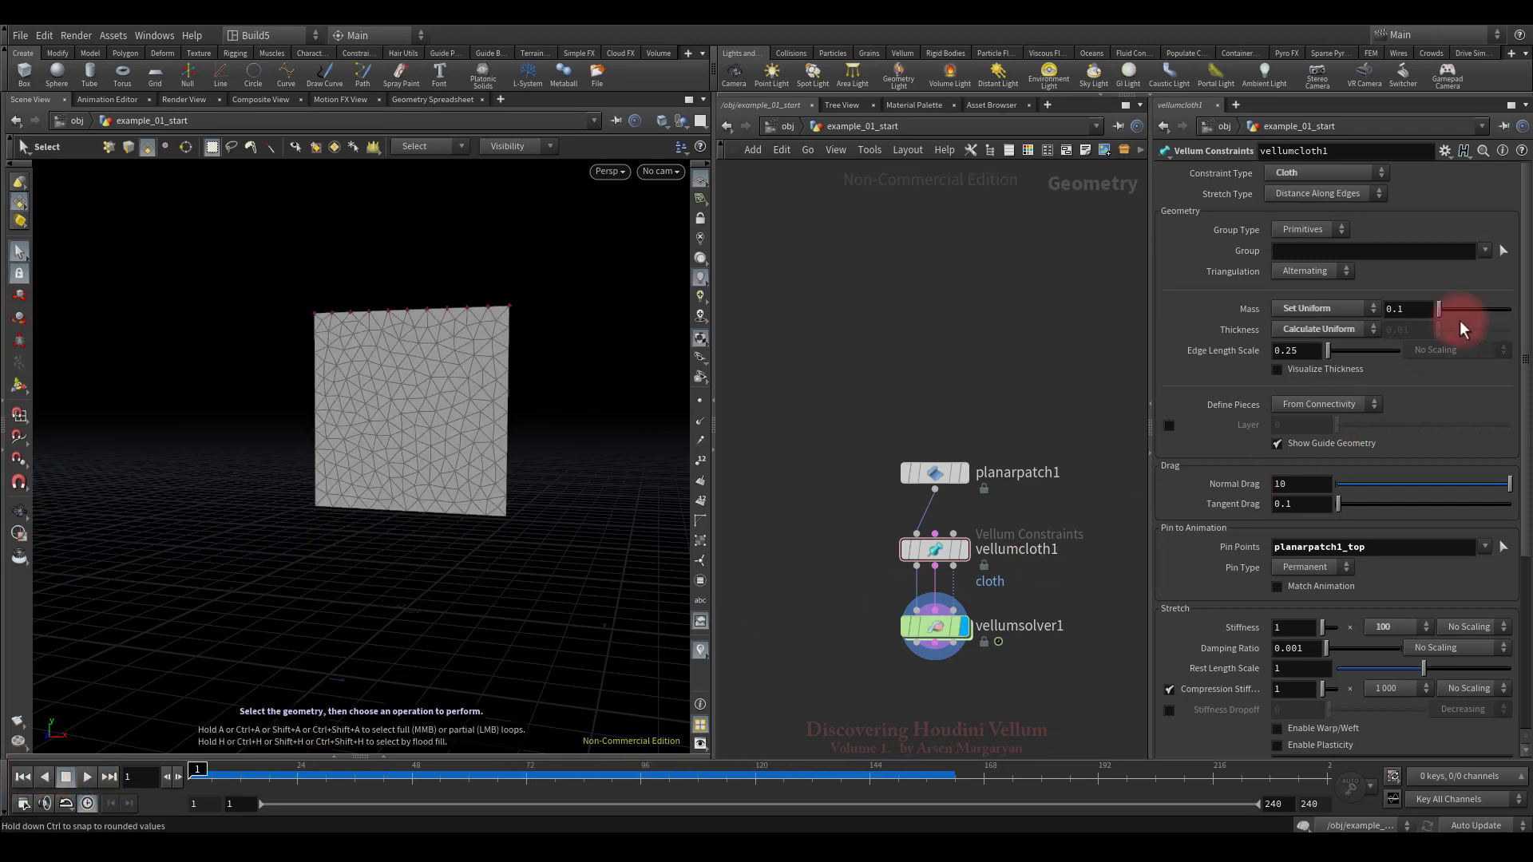
Set the uniform mass of vellumcloth1 to 1, play the simulation to view the cloth's stretch, and rewind it
double_click(1413, 308)
type("1")
key("Return")
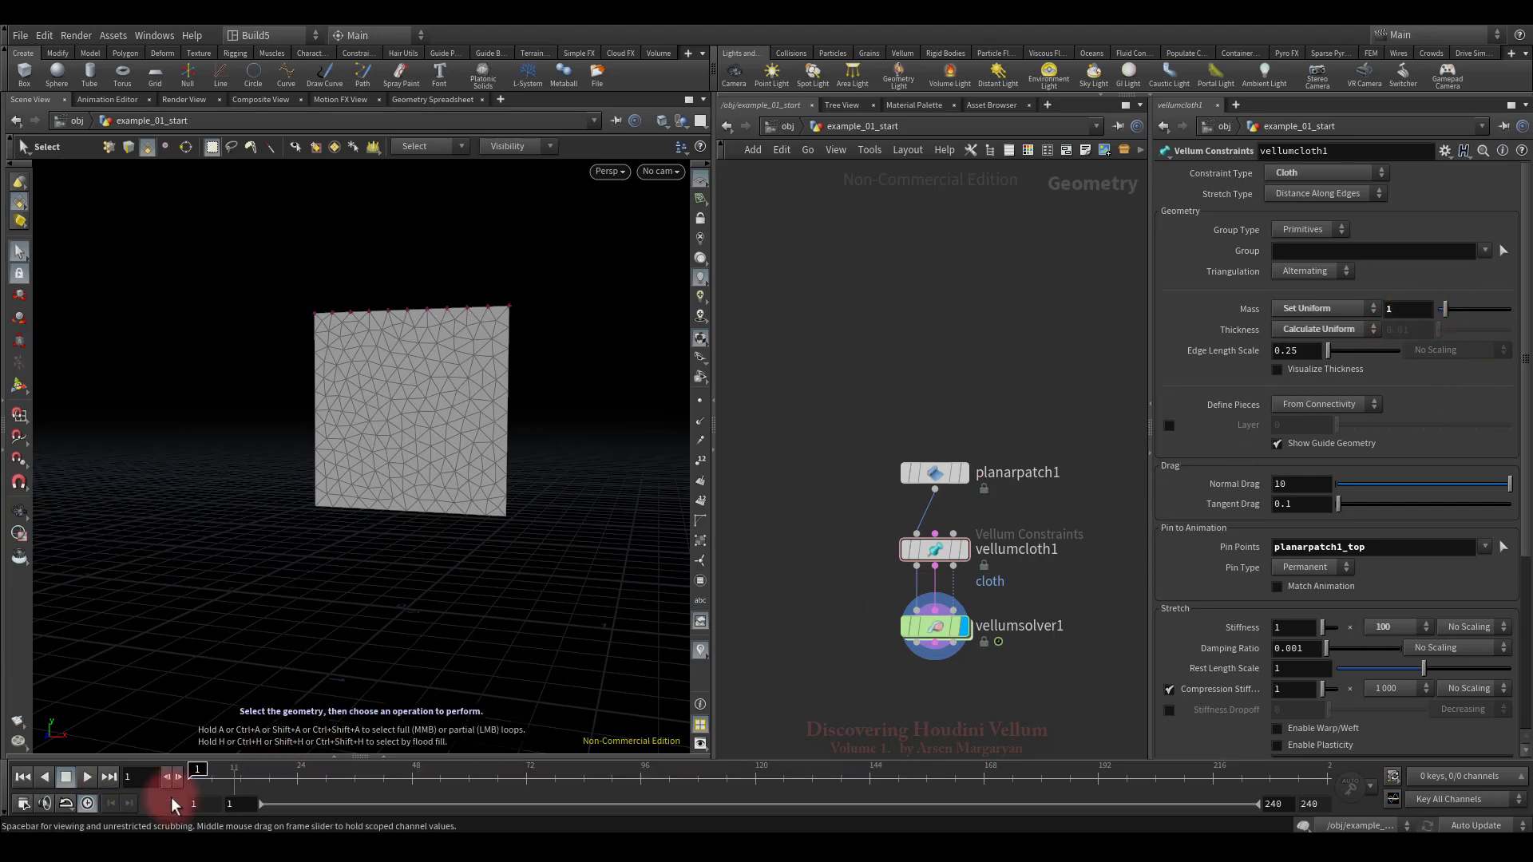
left_click(87, 777)
key("Escape")
left_click_drag(587, 487, 503, 489)
key("s")
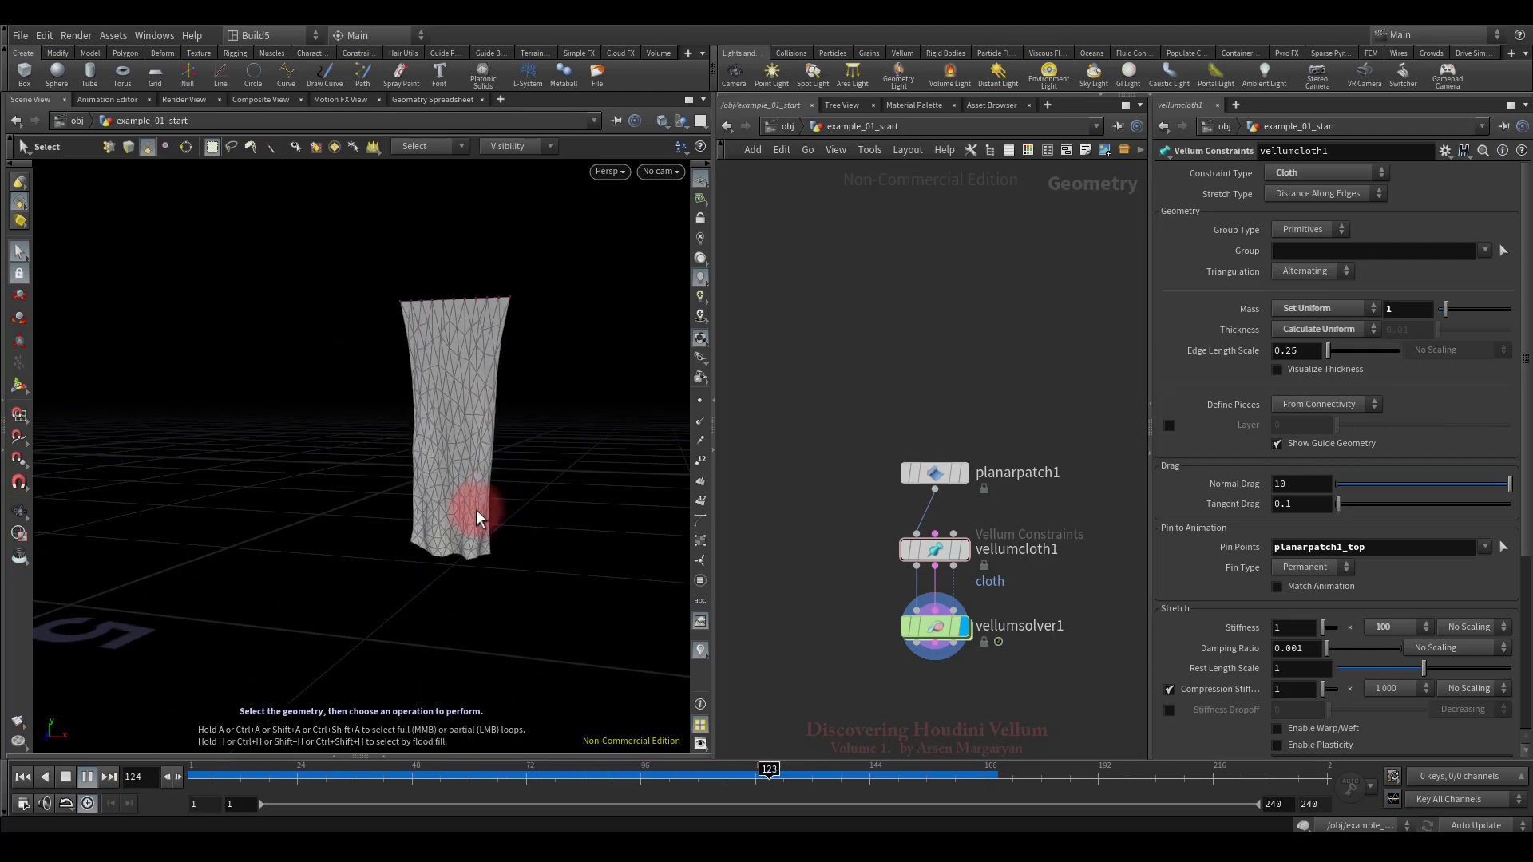
left_click(67, 778)
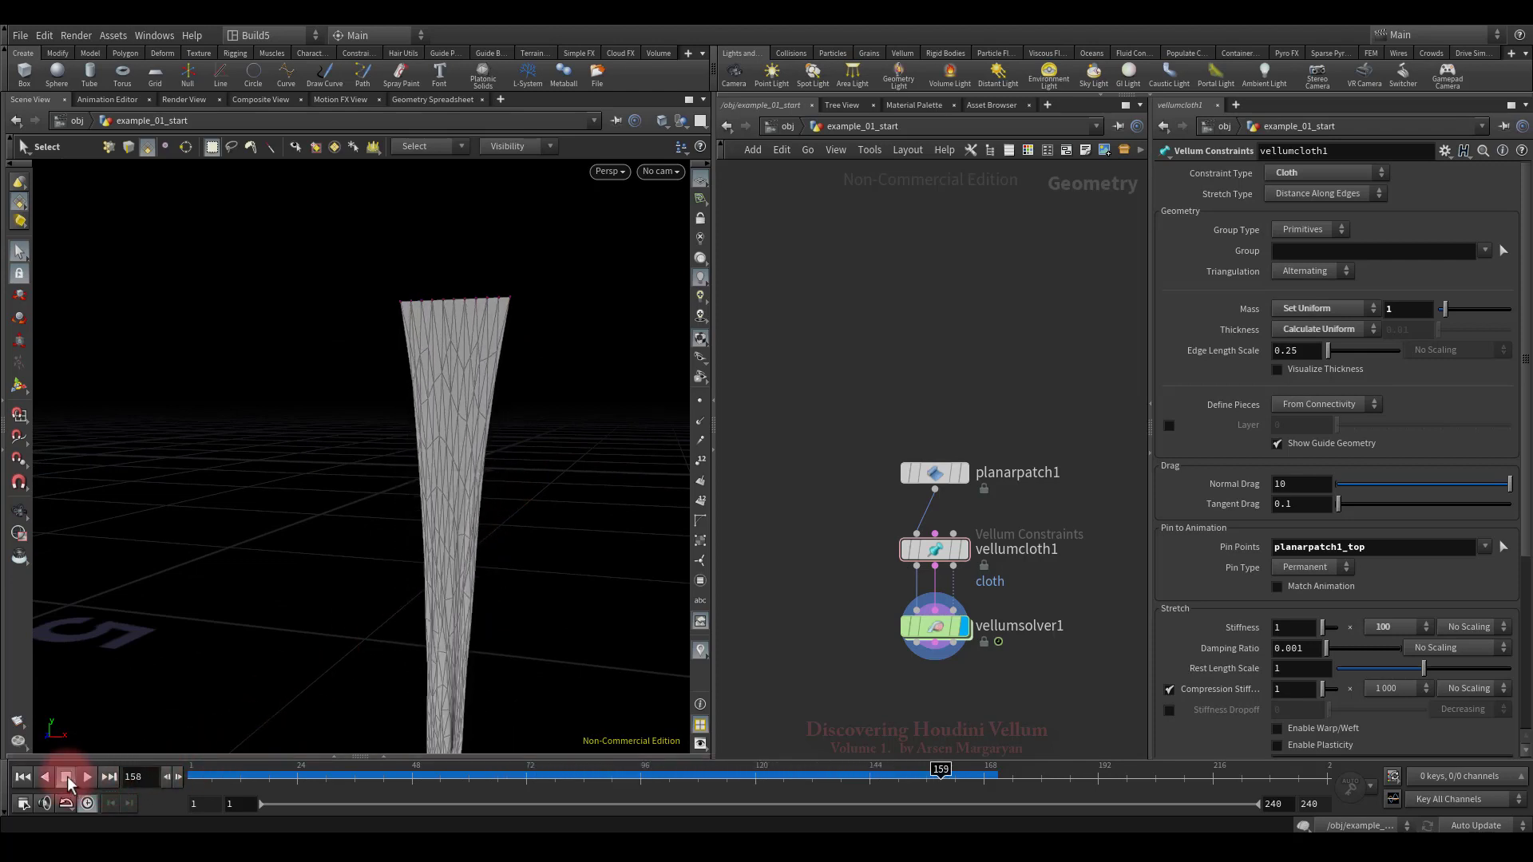
left_click(21, 777)
key("Escape")
right_click_drag(359, 547, 539, 527)
key("s")
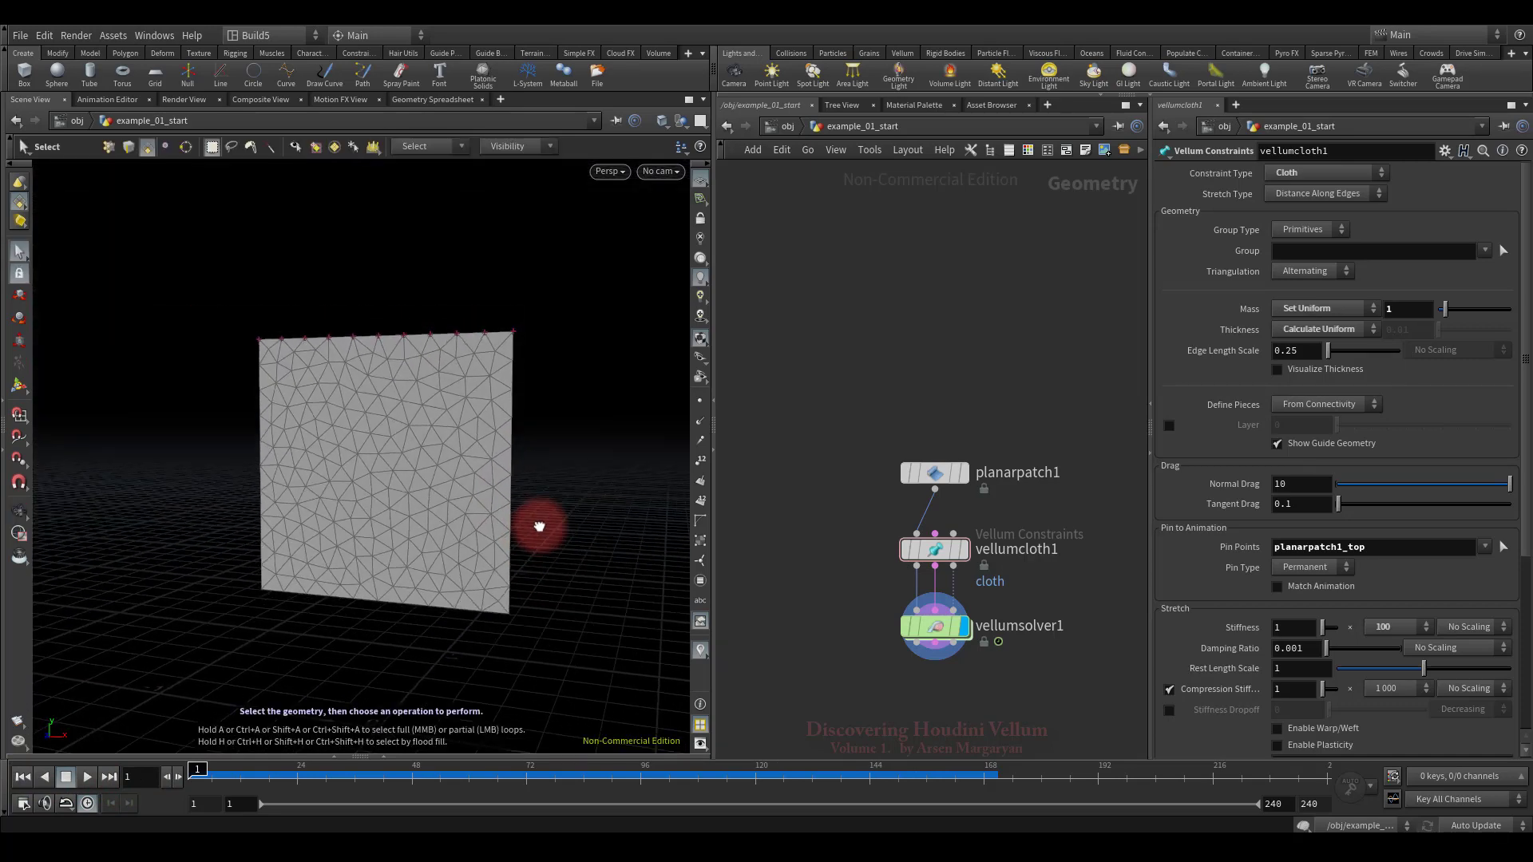
Set the uniform mass of vellumcloth1 to 0.01, play the simulation and return to the first frame
left_click(1400, 308)
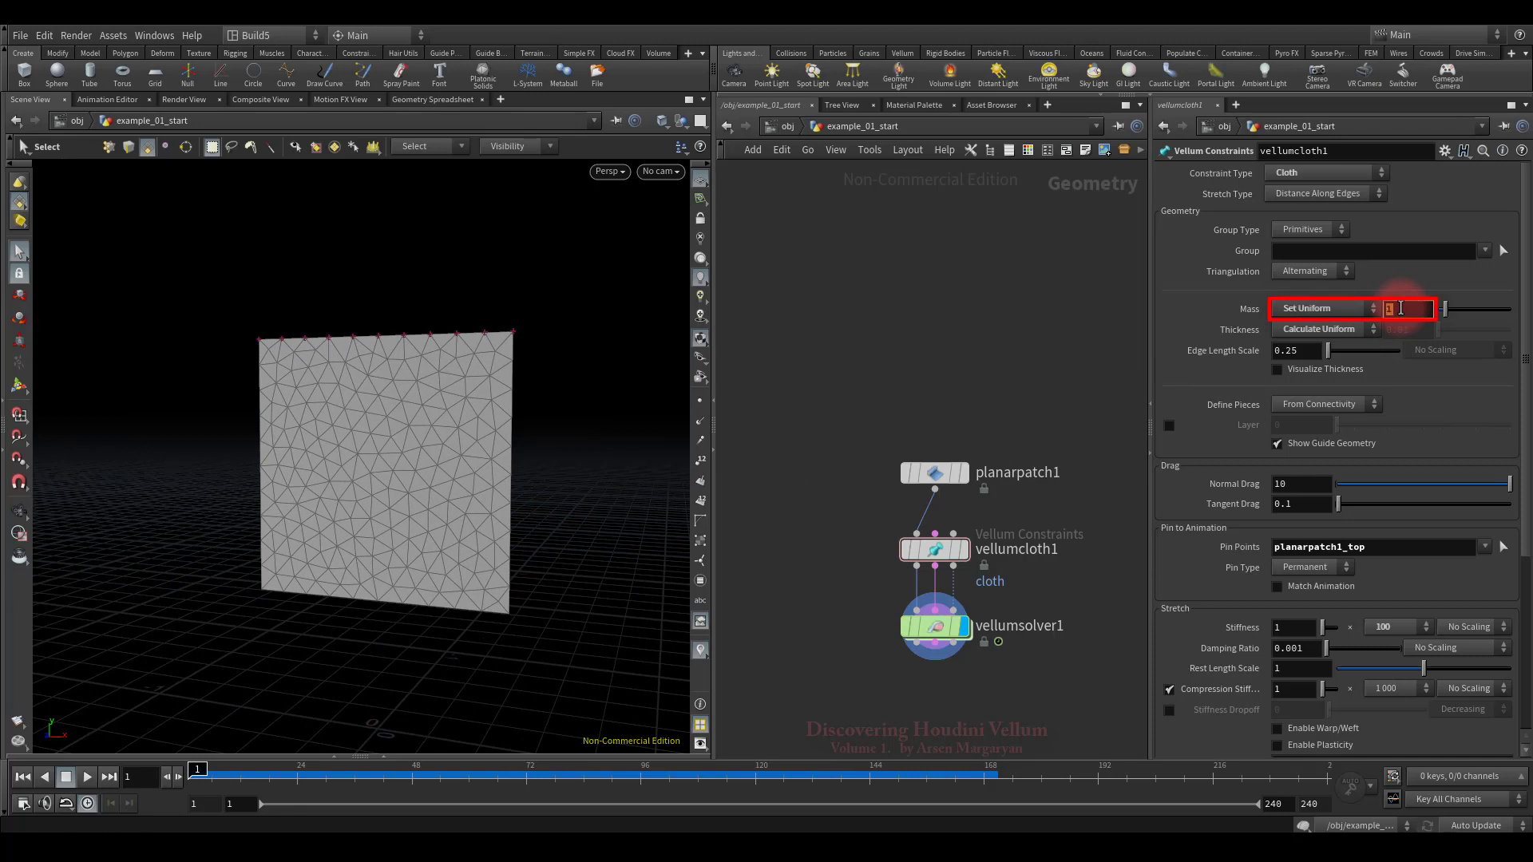
type("0.01")
key("Return")
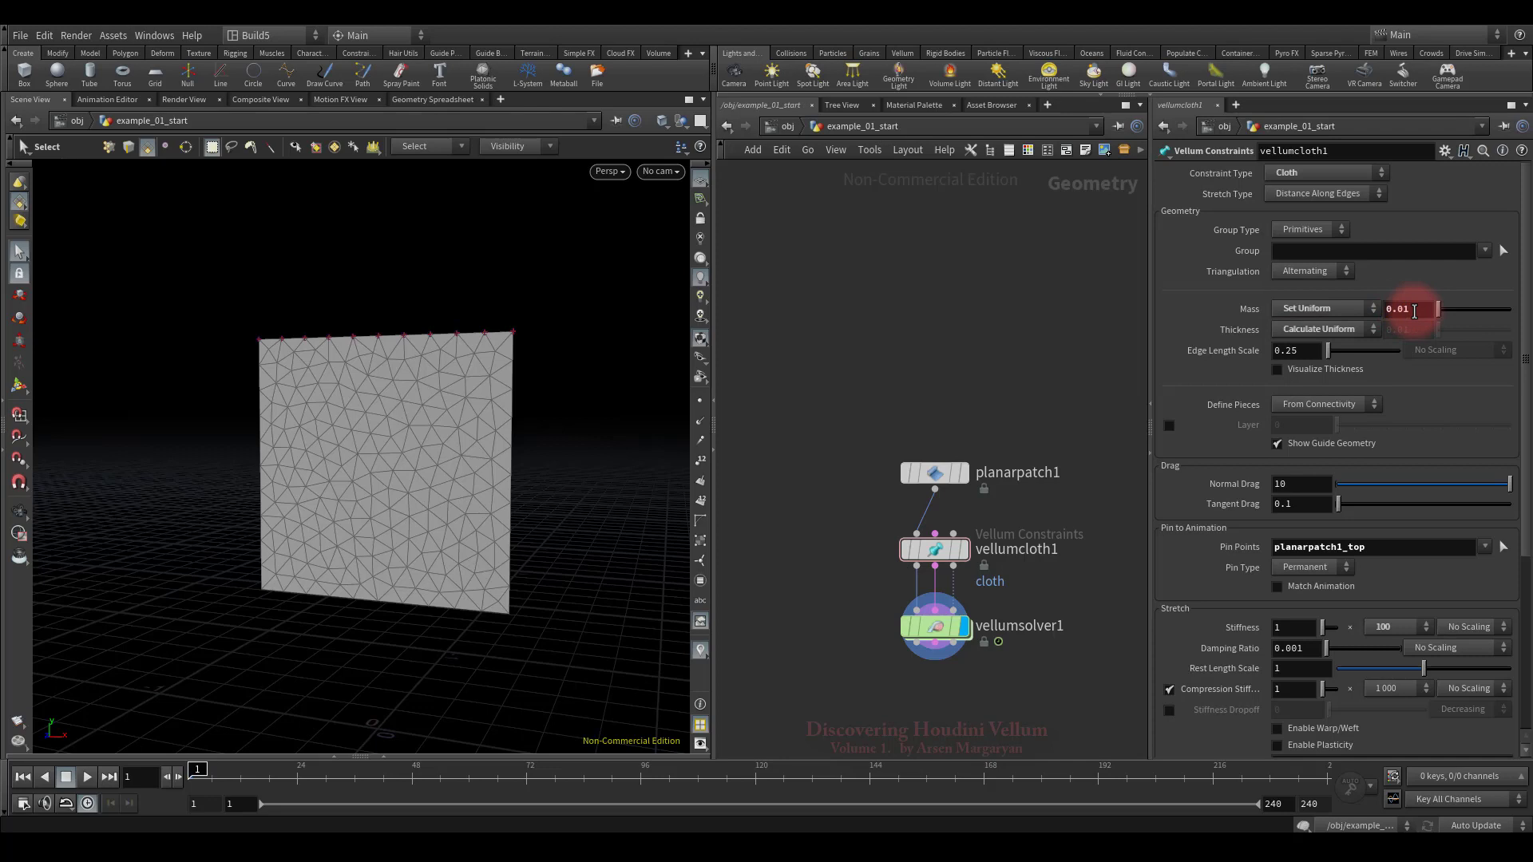
left_click(87, 777)
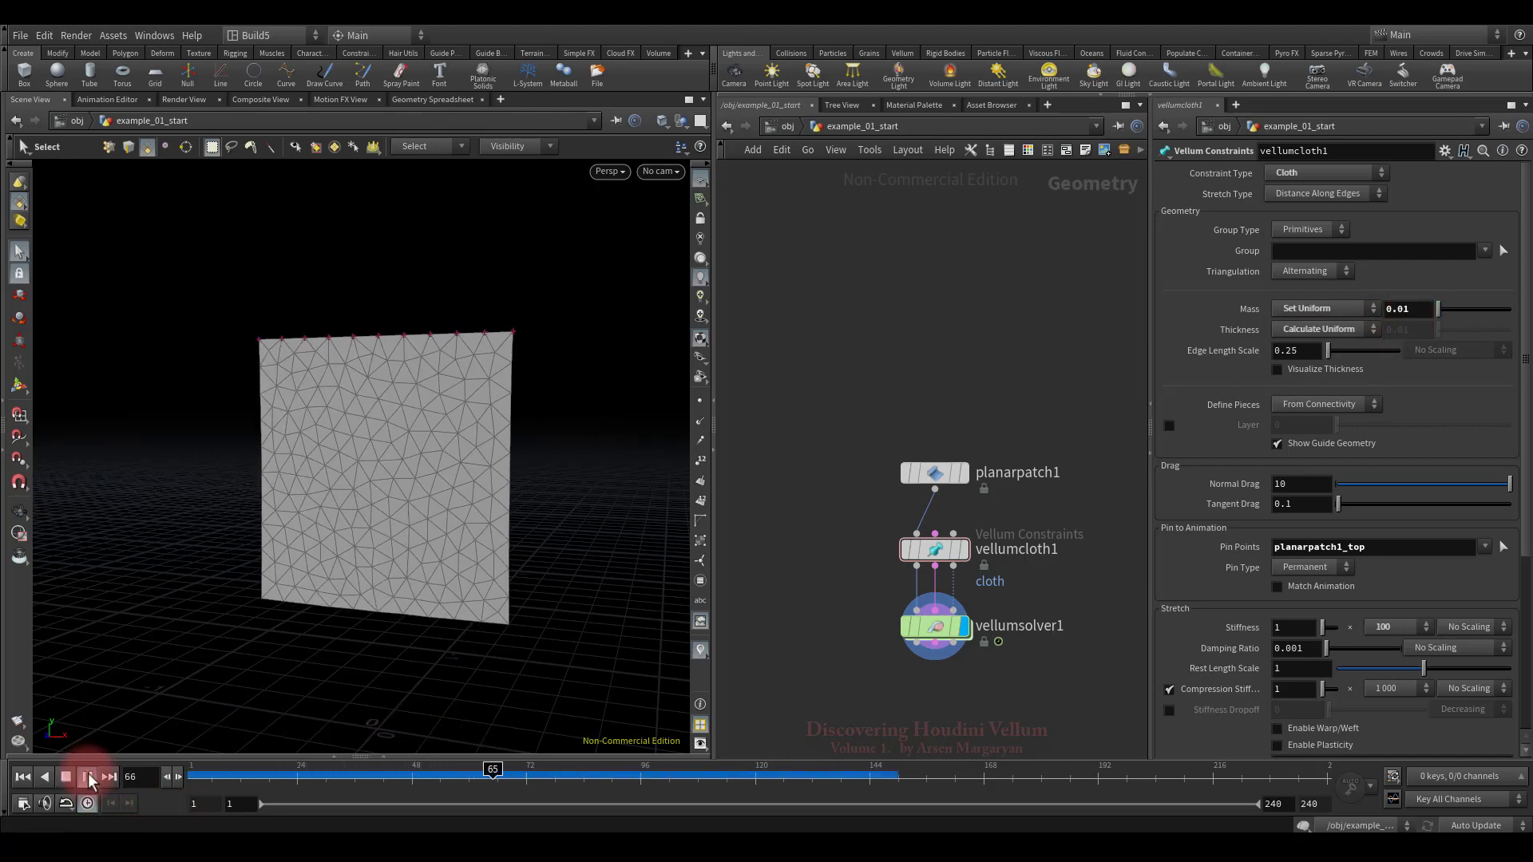
left_click(89, 780)
left_click(22, 777)
Set the Edge Length of planarpatch1 to 0.05, play the simulation with the denser mesh and rewind it
left_click(821, 476)
left_click_drag(848, 429, 1025, 496)
left_click(1308, 196)
key("BackSpace")
type("0")
key("Return")
left_click(88, 776)
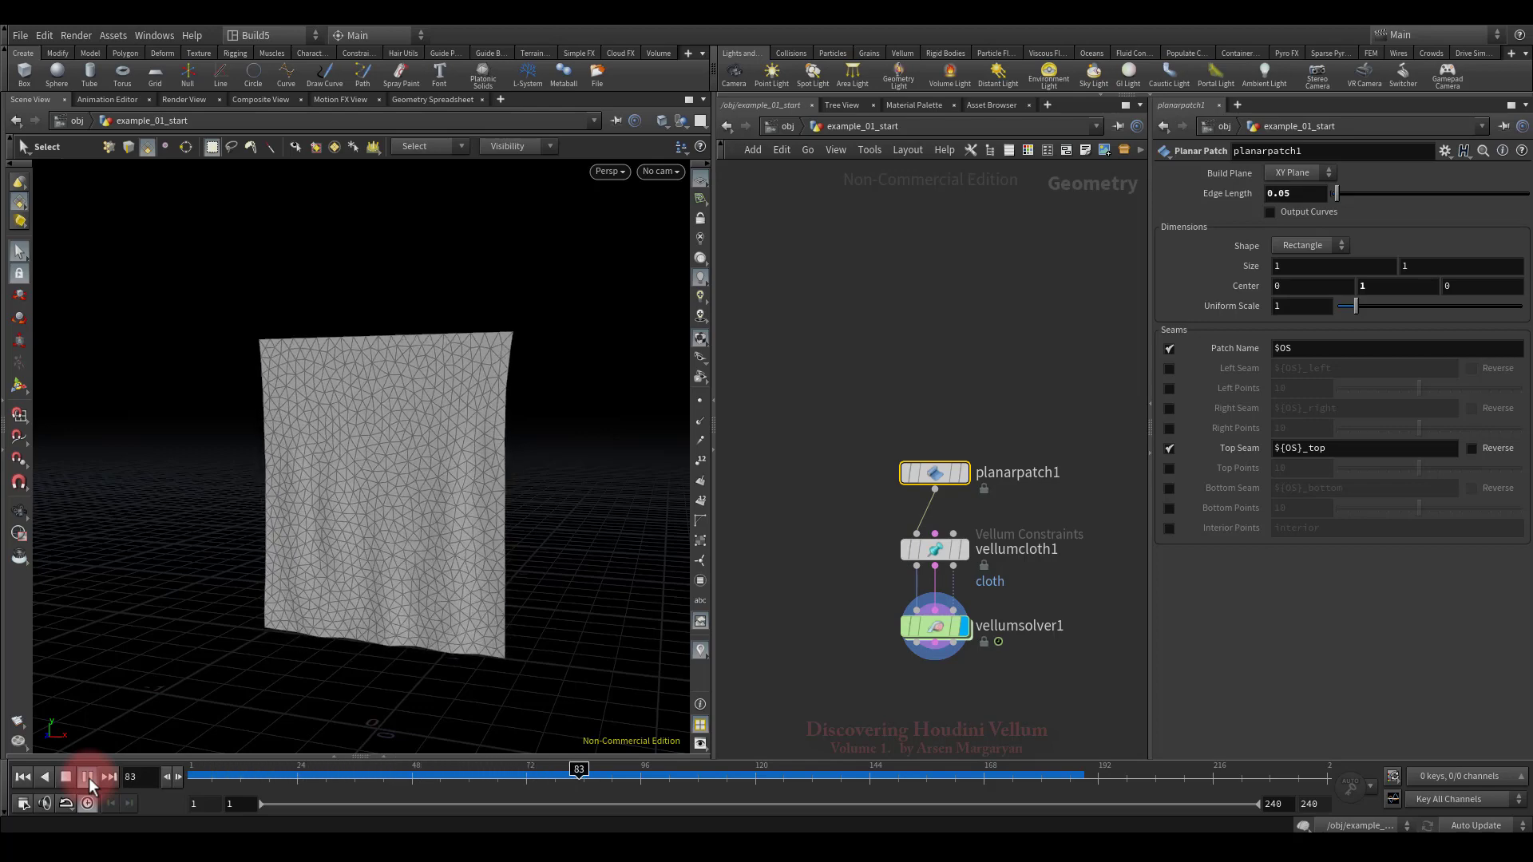
left_click(66, 778)
left_click(22, 777)
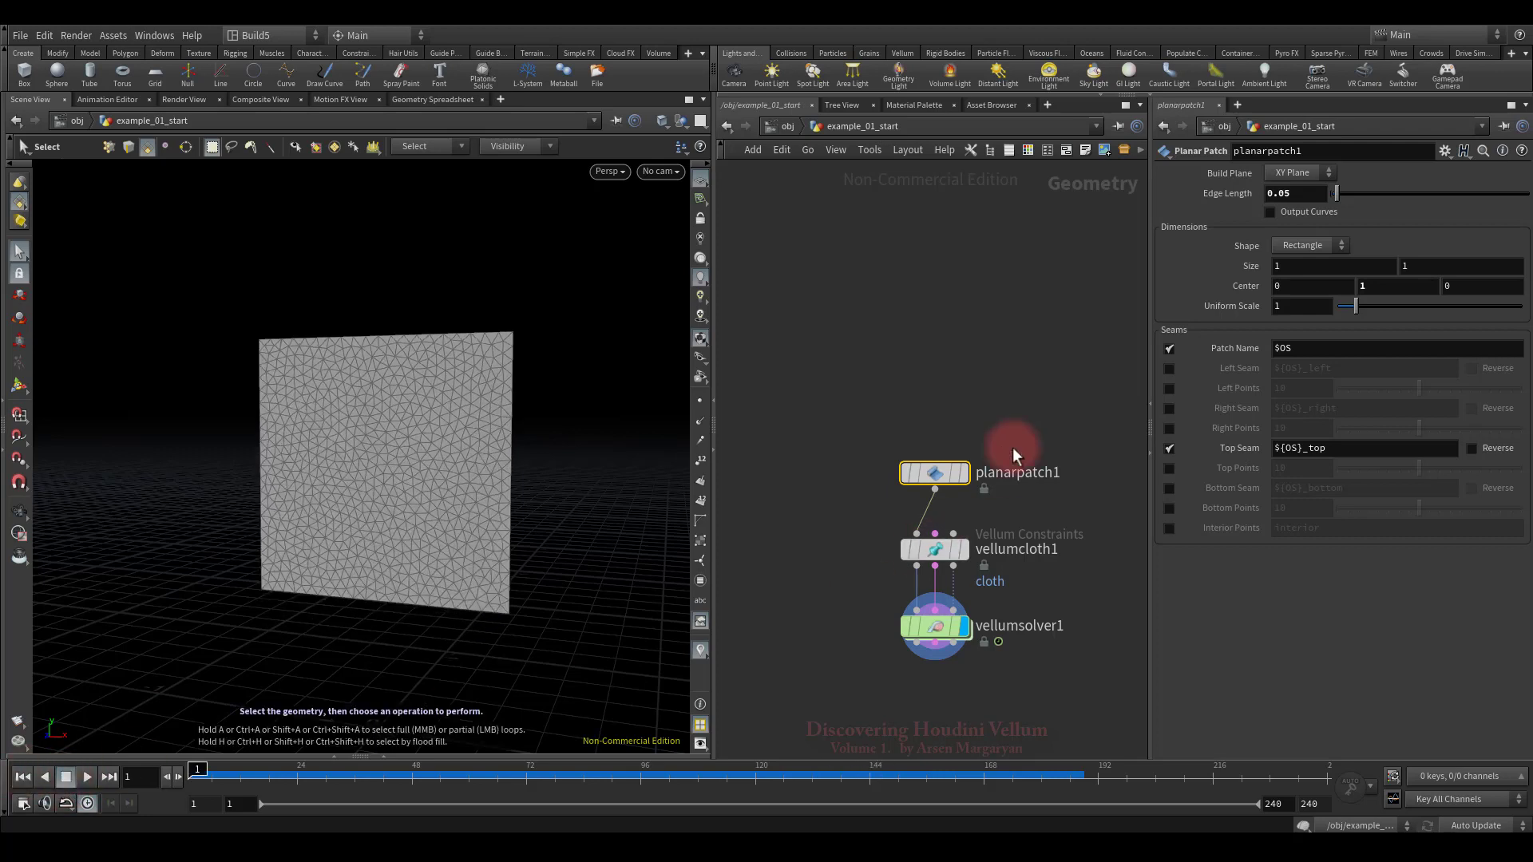
Set the Edge Length of planarpatch1 to 0.025, play the simulation and return to the first frame
left_click(1319, 193)
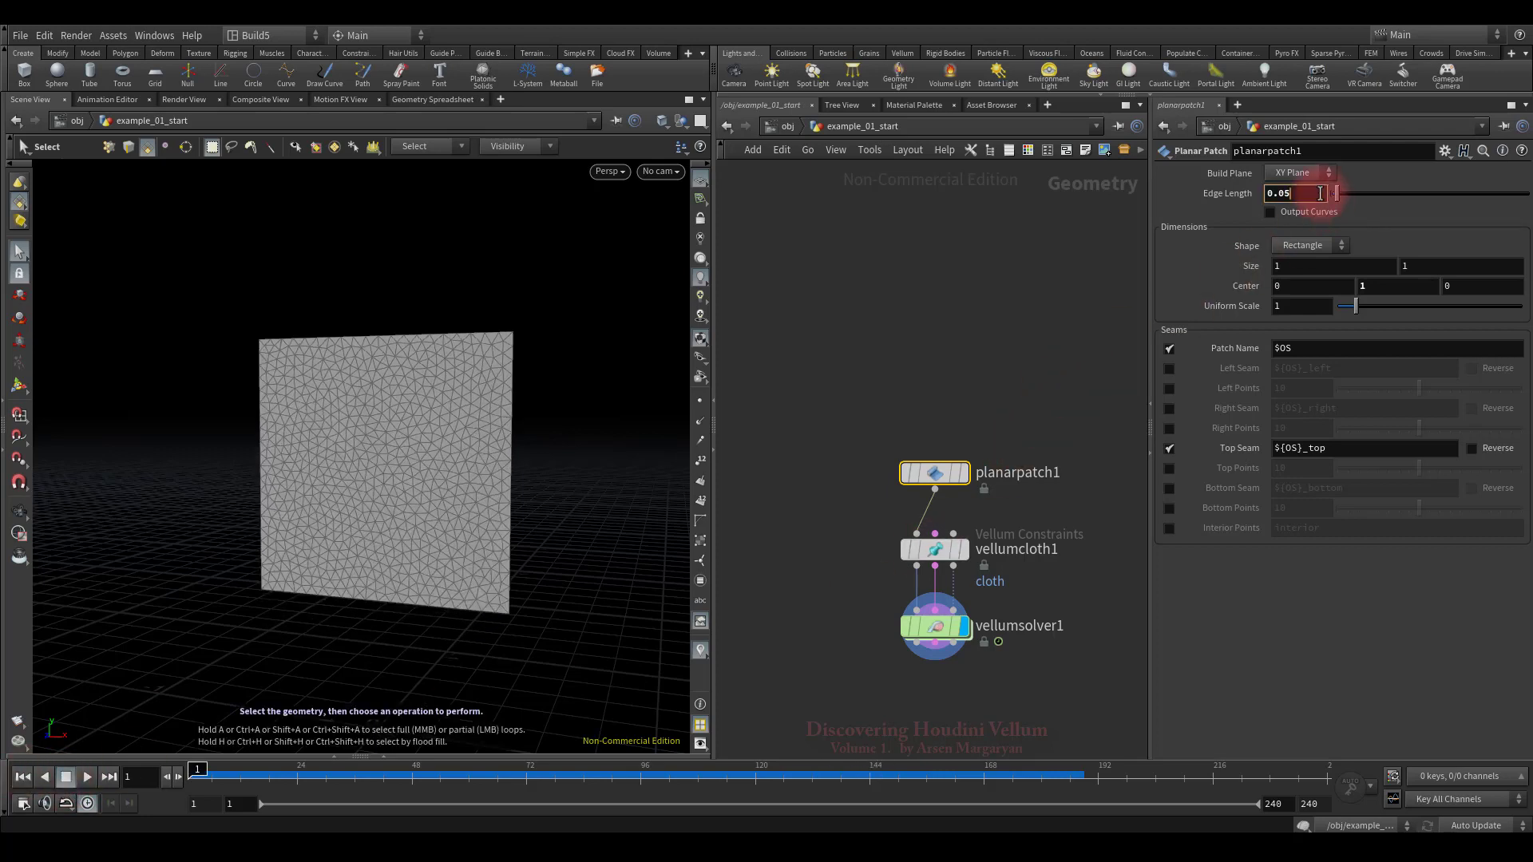
type("0.025")
key("Return")
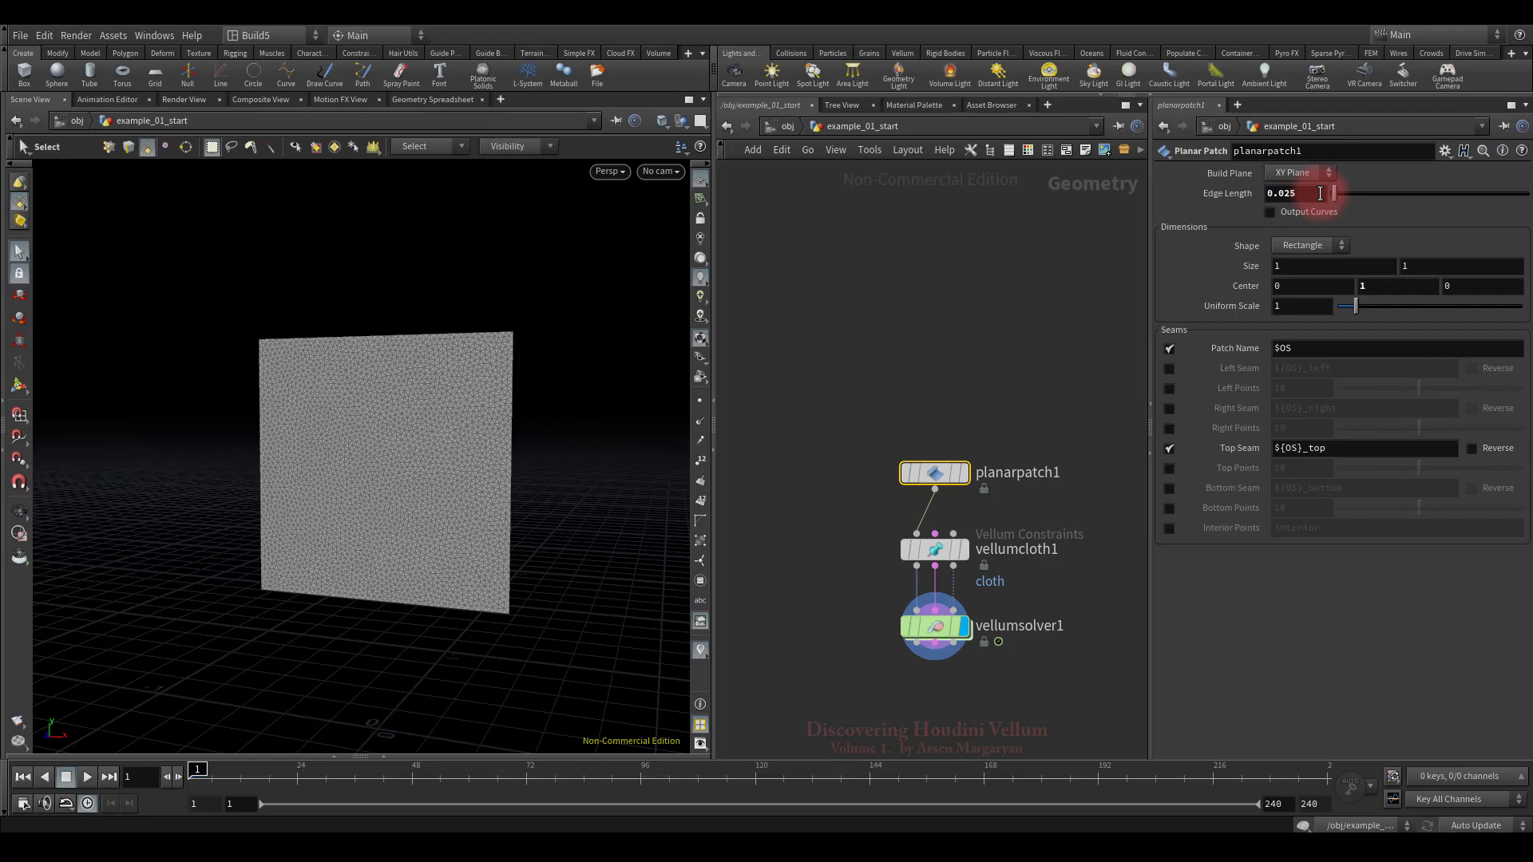
left_click(87, 776)
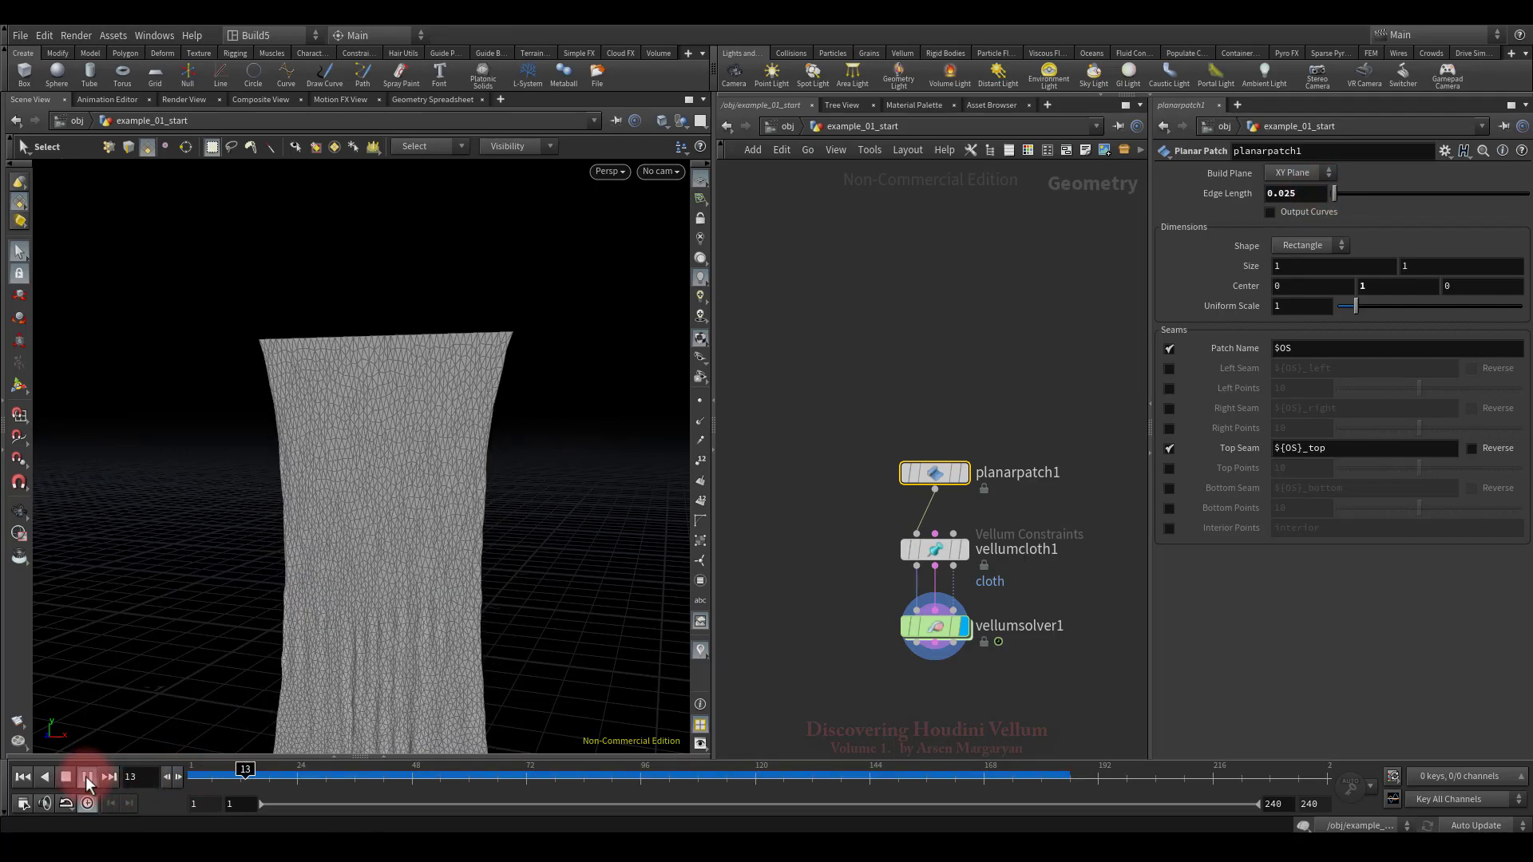
left_click_drag(543, 563, 480, 513, "alt")
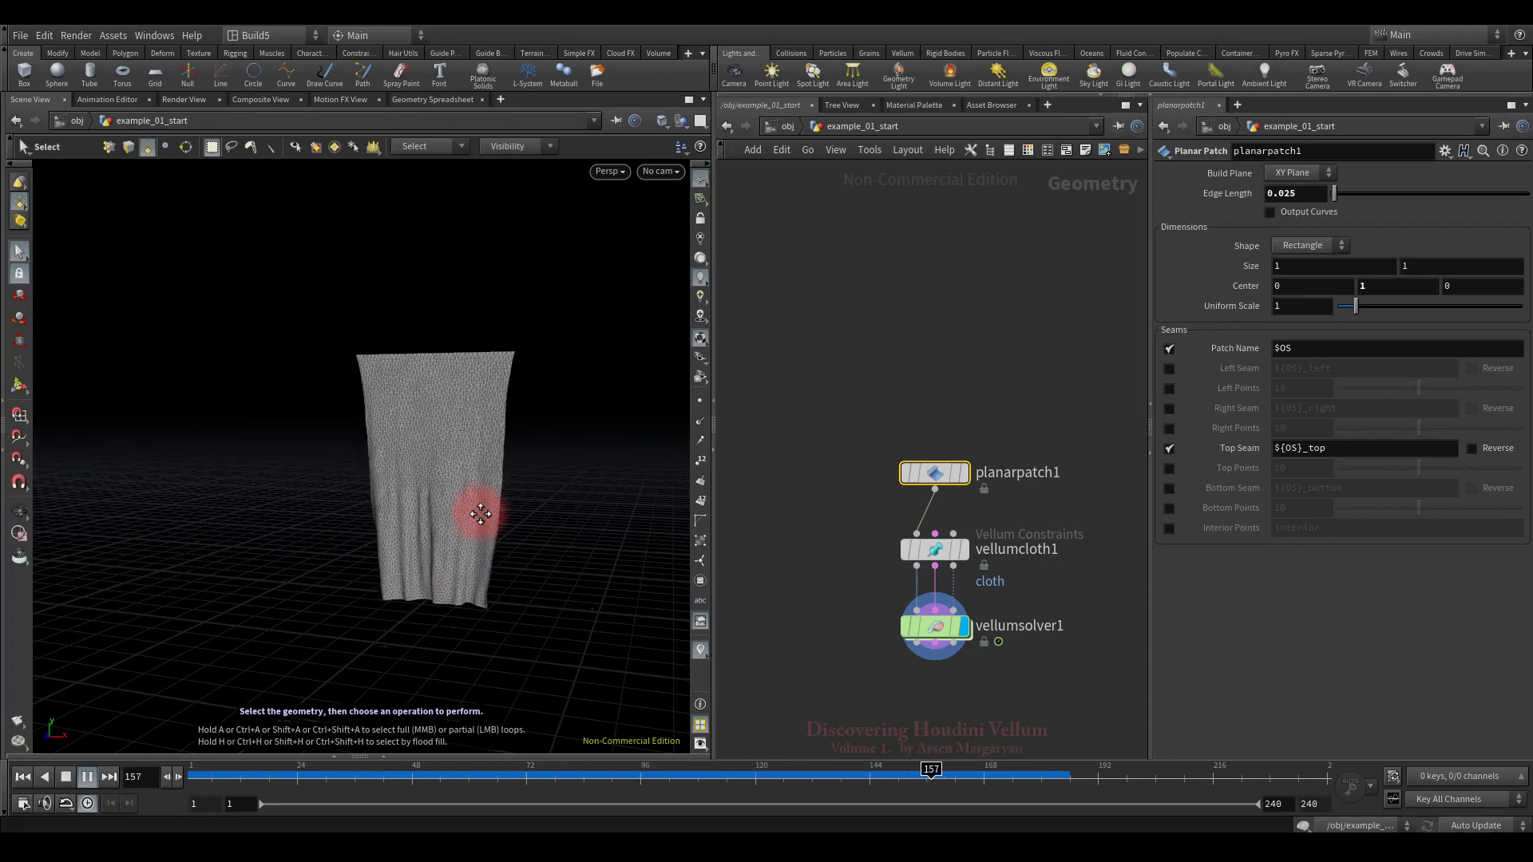
left_click(65, 778)
left_click(22, 776)
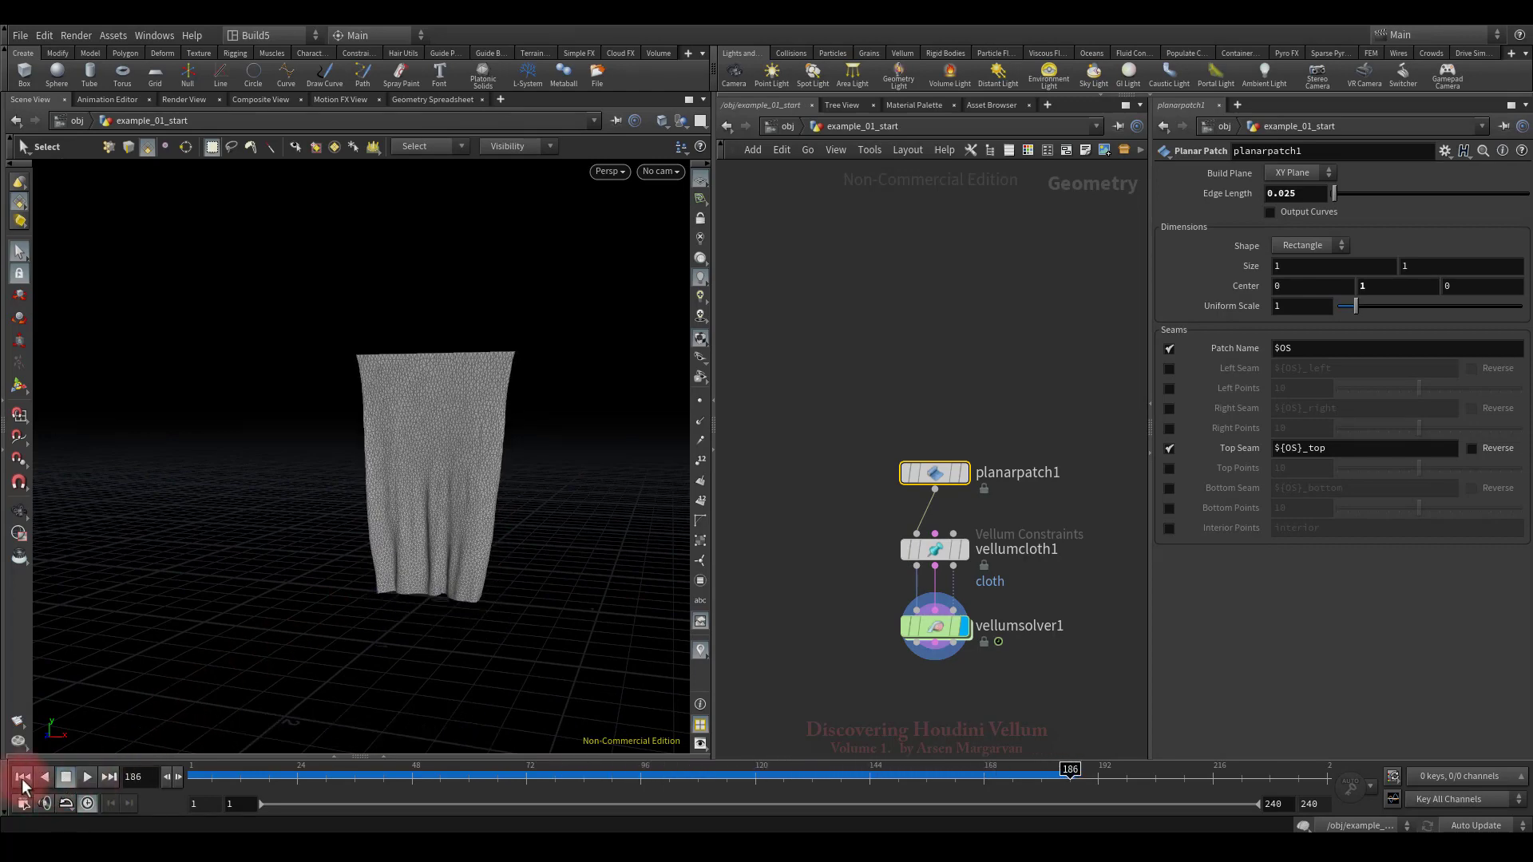
Switch the Mass mode of vellumcloth1 to Calculate Uniform
key("Escape")
left_click(657, 636)
left_click(1018, 576)
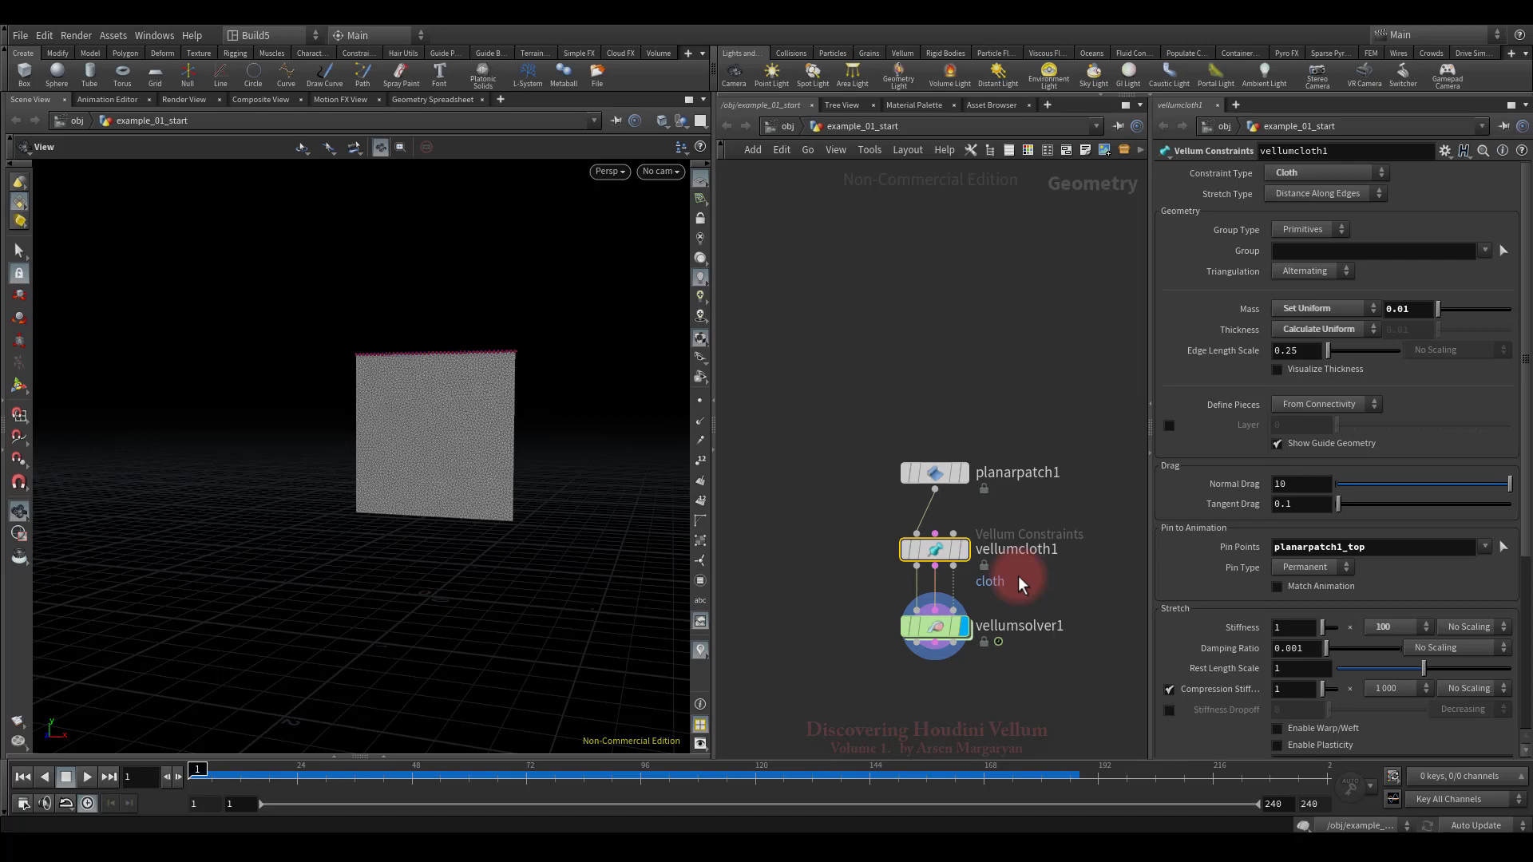
left_click(1337, 308)
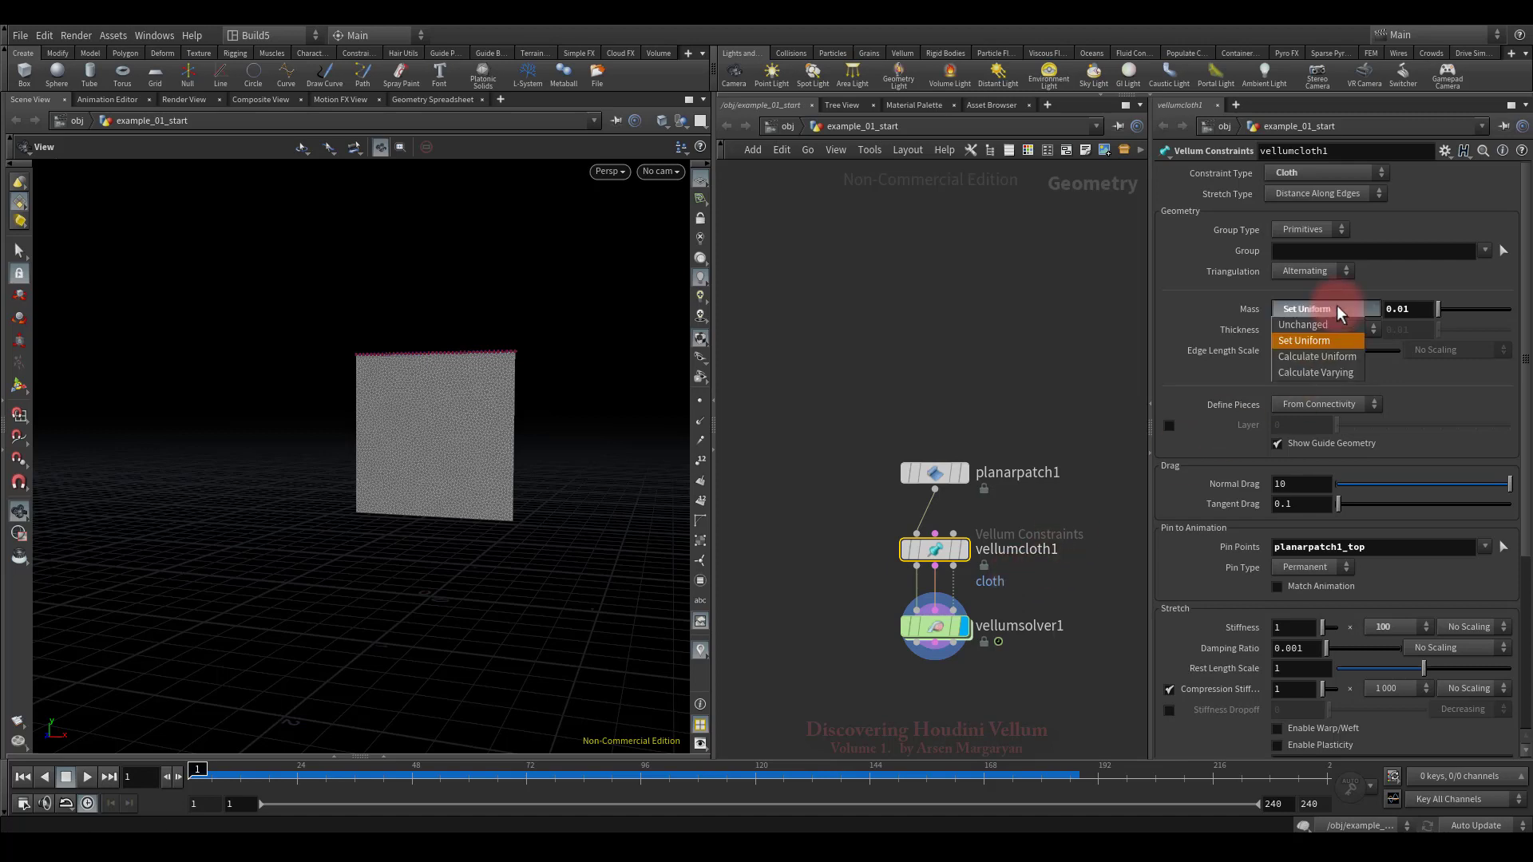
left_click(1320, 354)
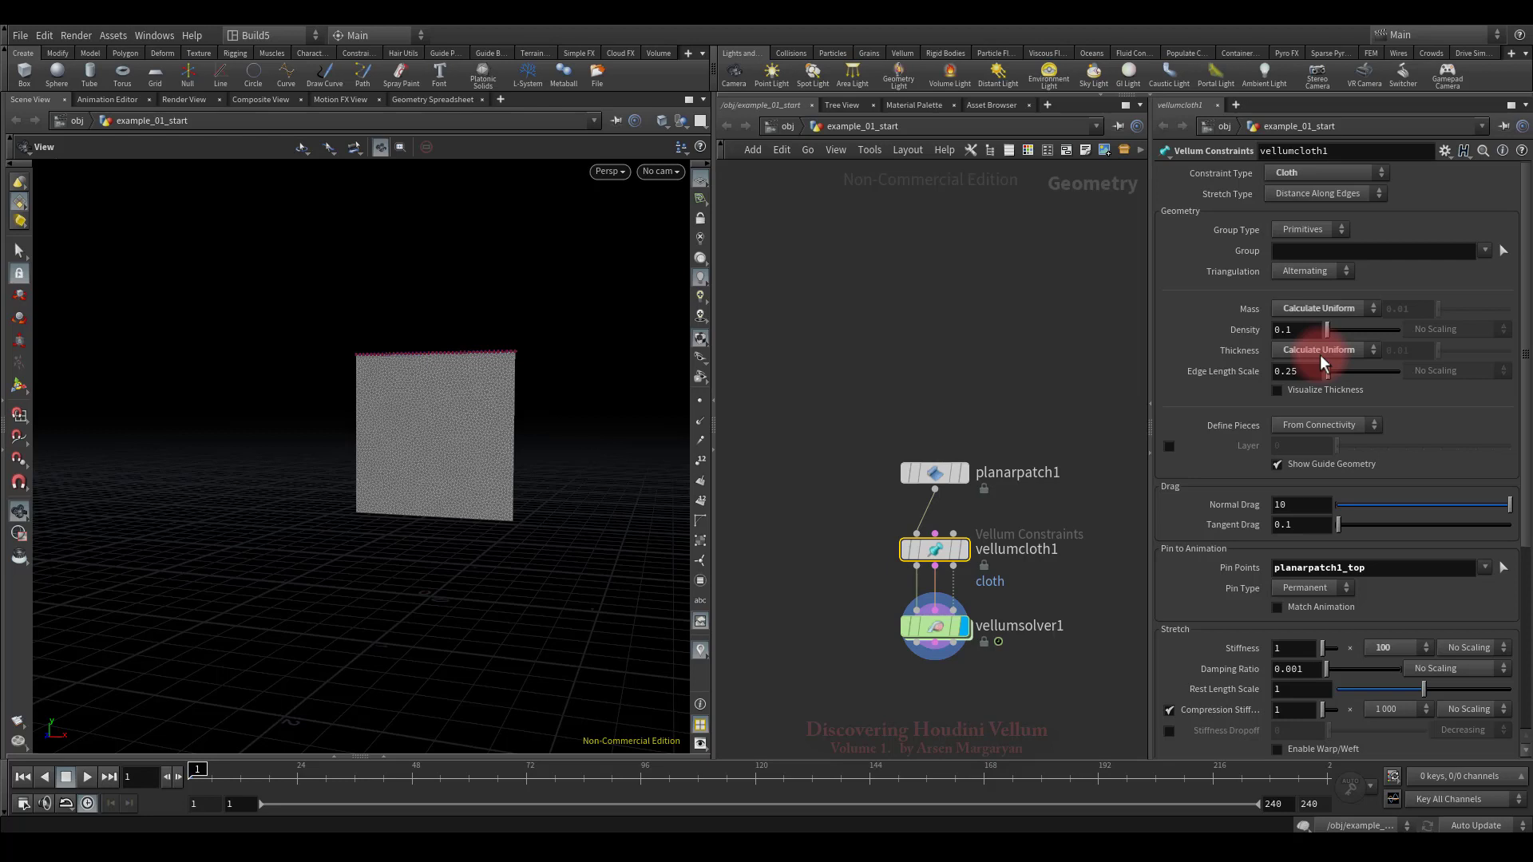
Open the geometry spreadsheet of vellumcloth1 and examine the calculated mass attribute of its points
right_click(938, 547)
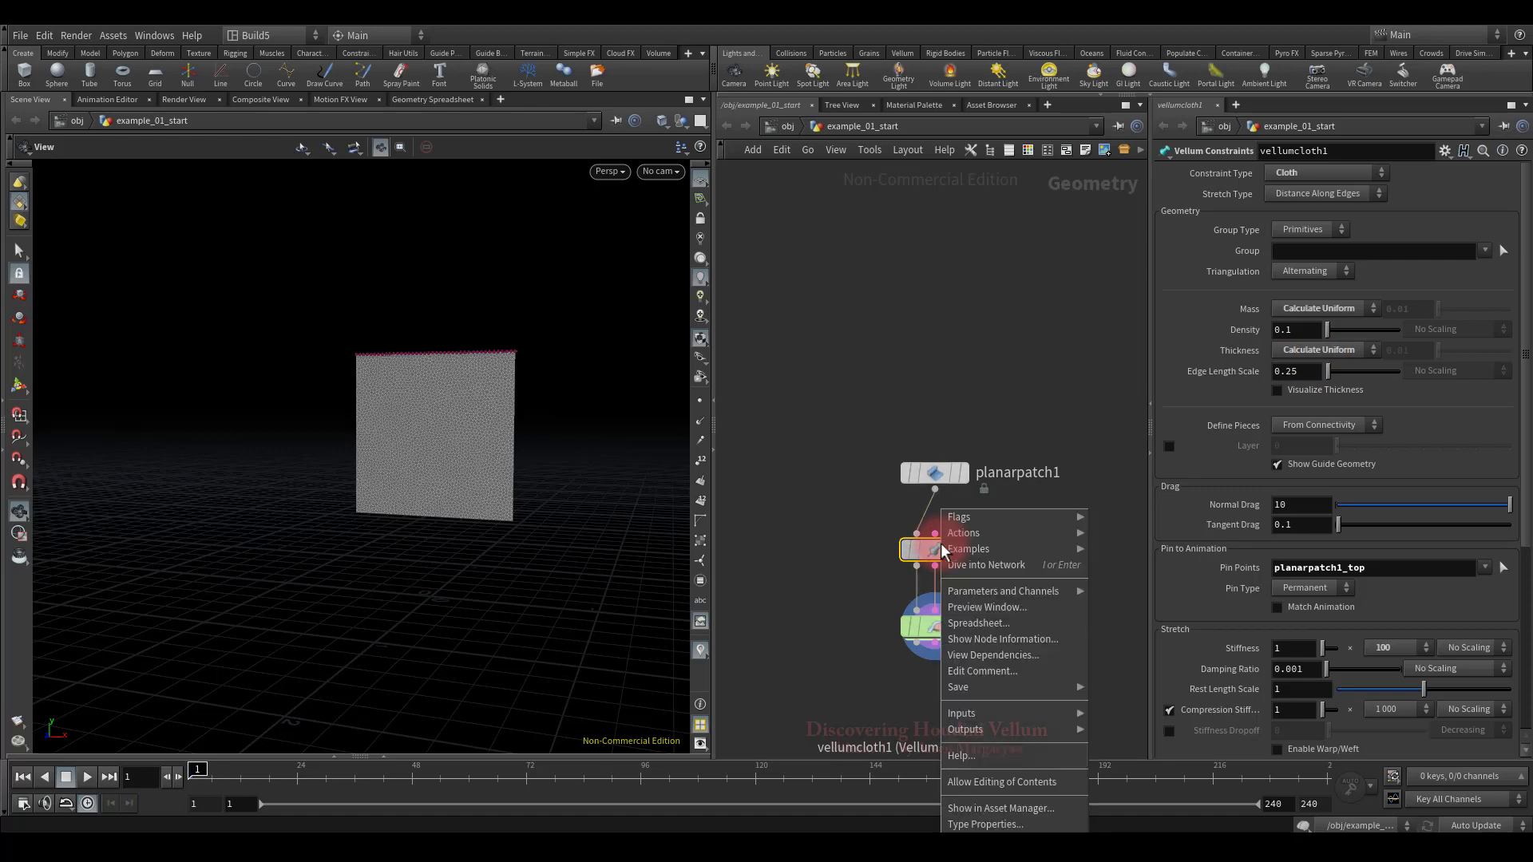
left_click(971, 620)
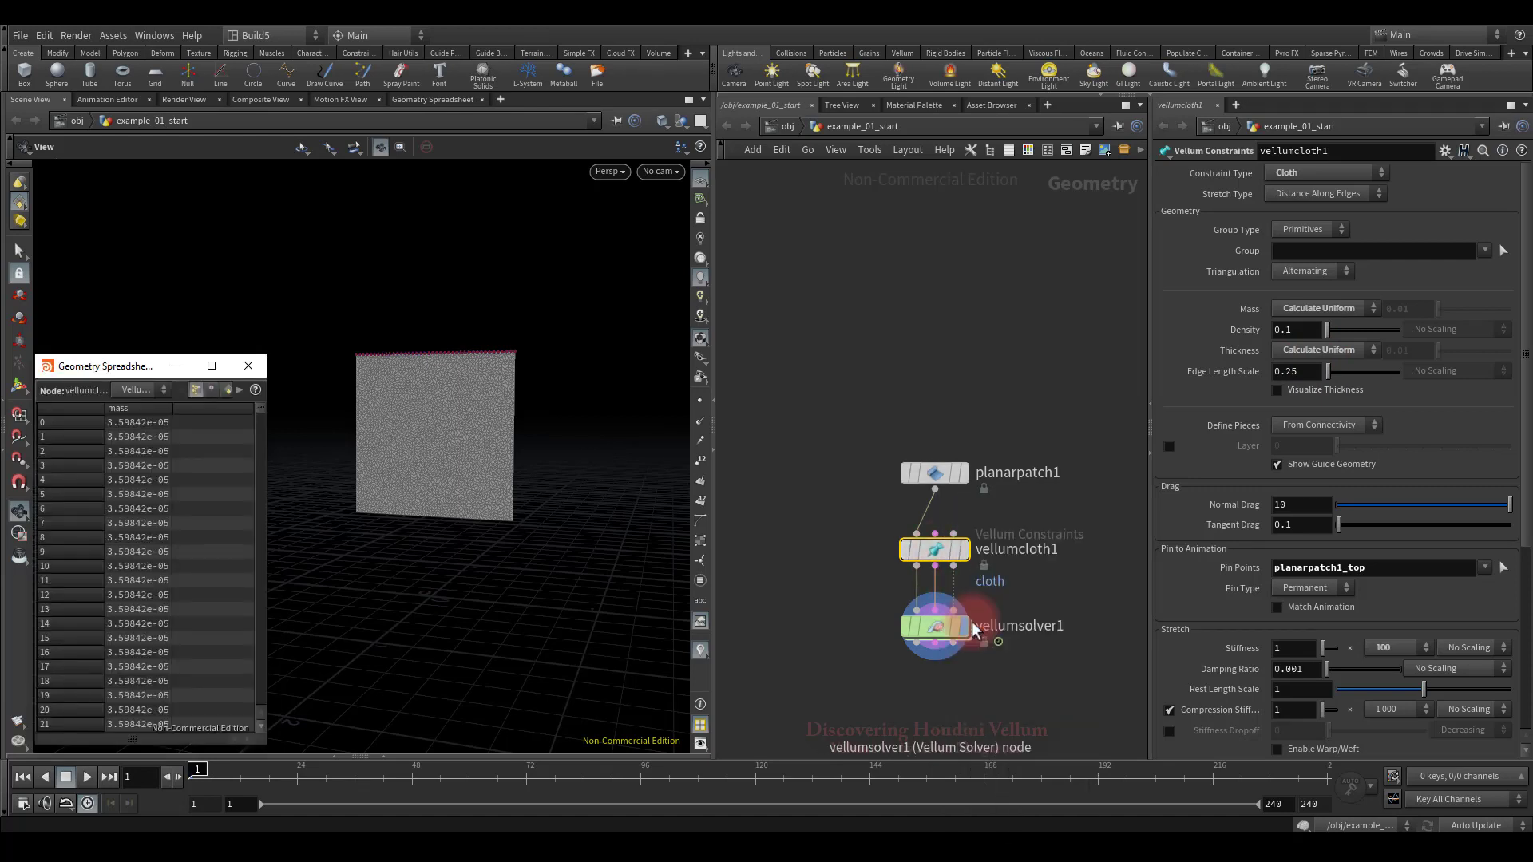
left_click(230, 462)
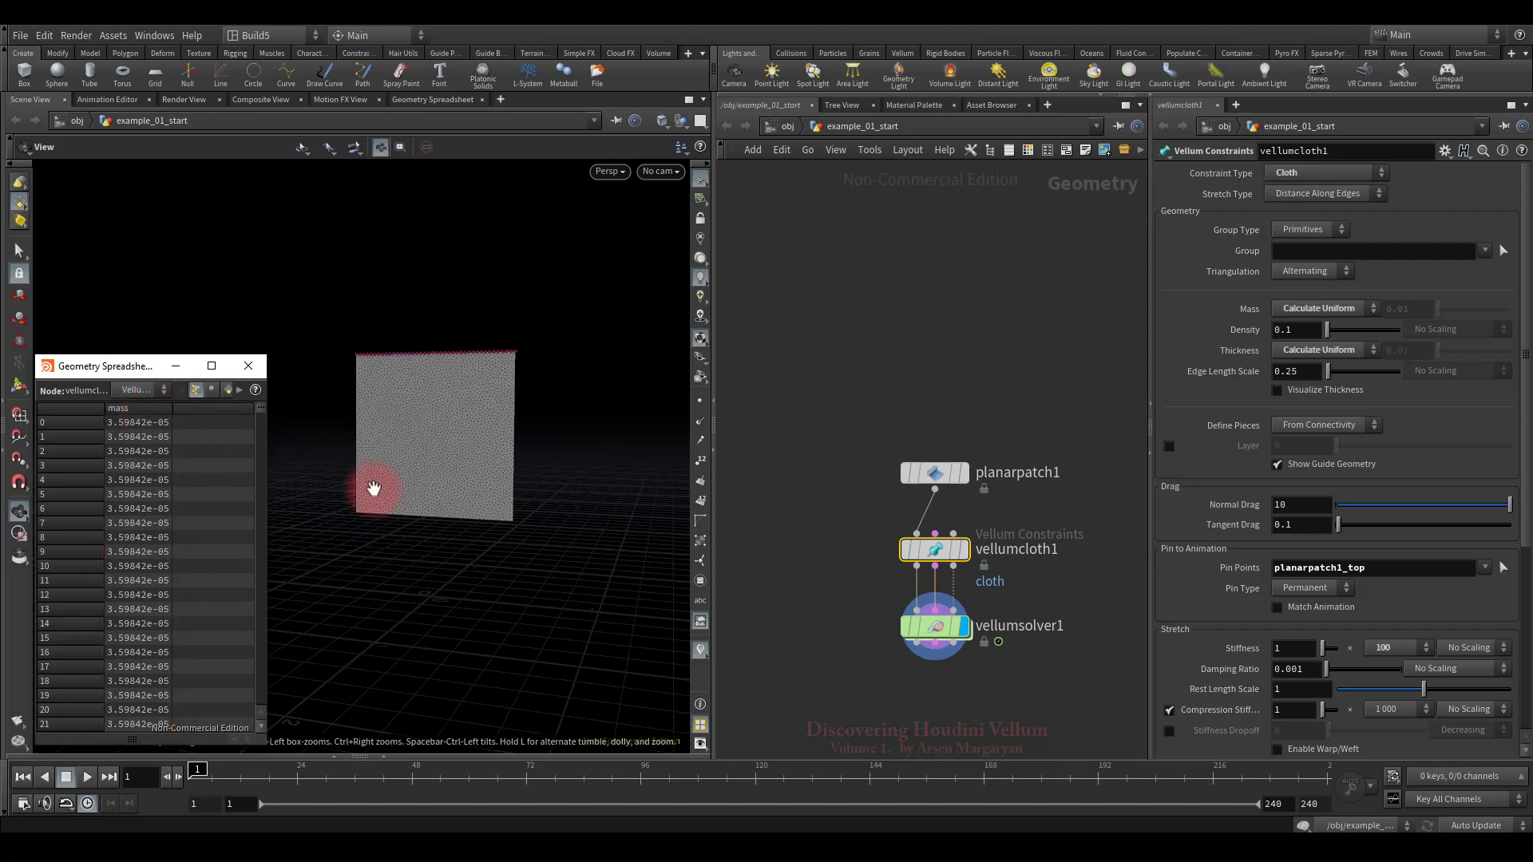
Set the Edge Length of planarpatch1 to 0.05 and check the points' mass in the geometry spreadsheet
left_click(938, 475)
left_click(1311, 193)
key("BackSpace")
key("BackSpace")
type("5")
key("Return")
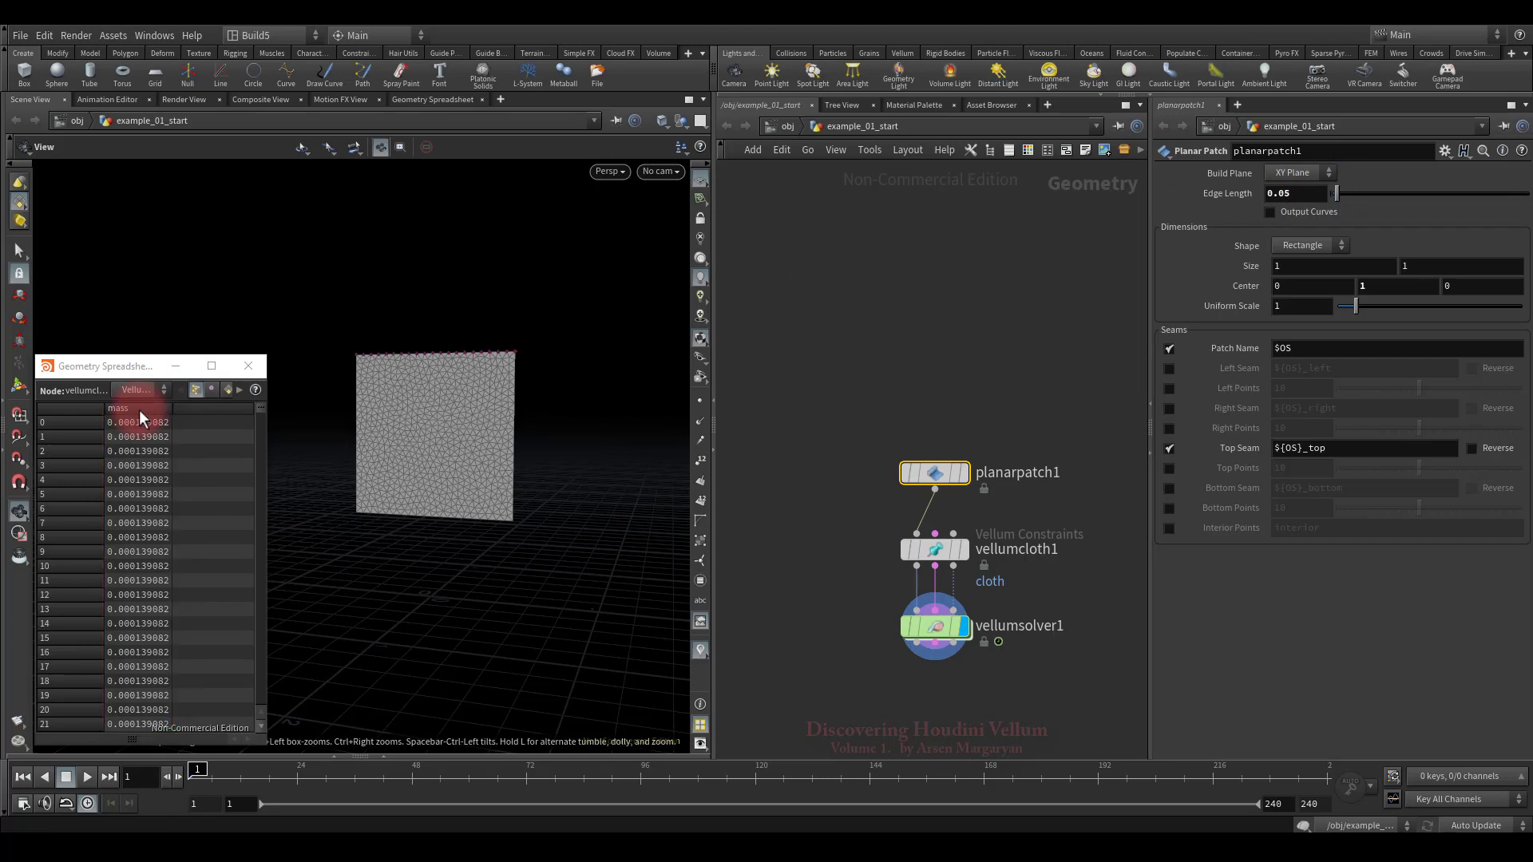
Set the Edge Length of planarpatch1 to 0.1 and compare the points' mass in the geometry spreadsheet
left_click(1299, 195)
type("1")
key("Return")
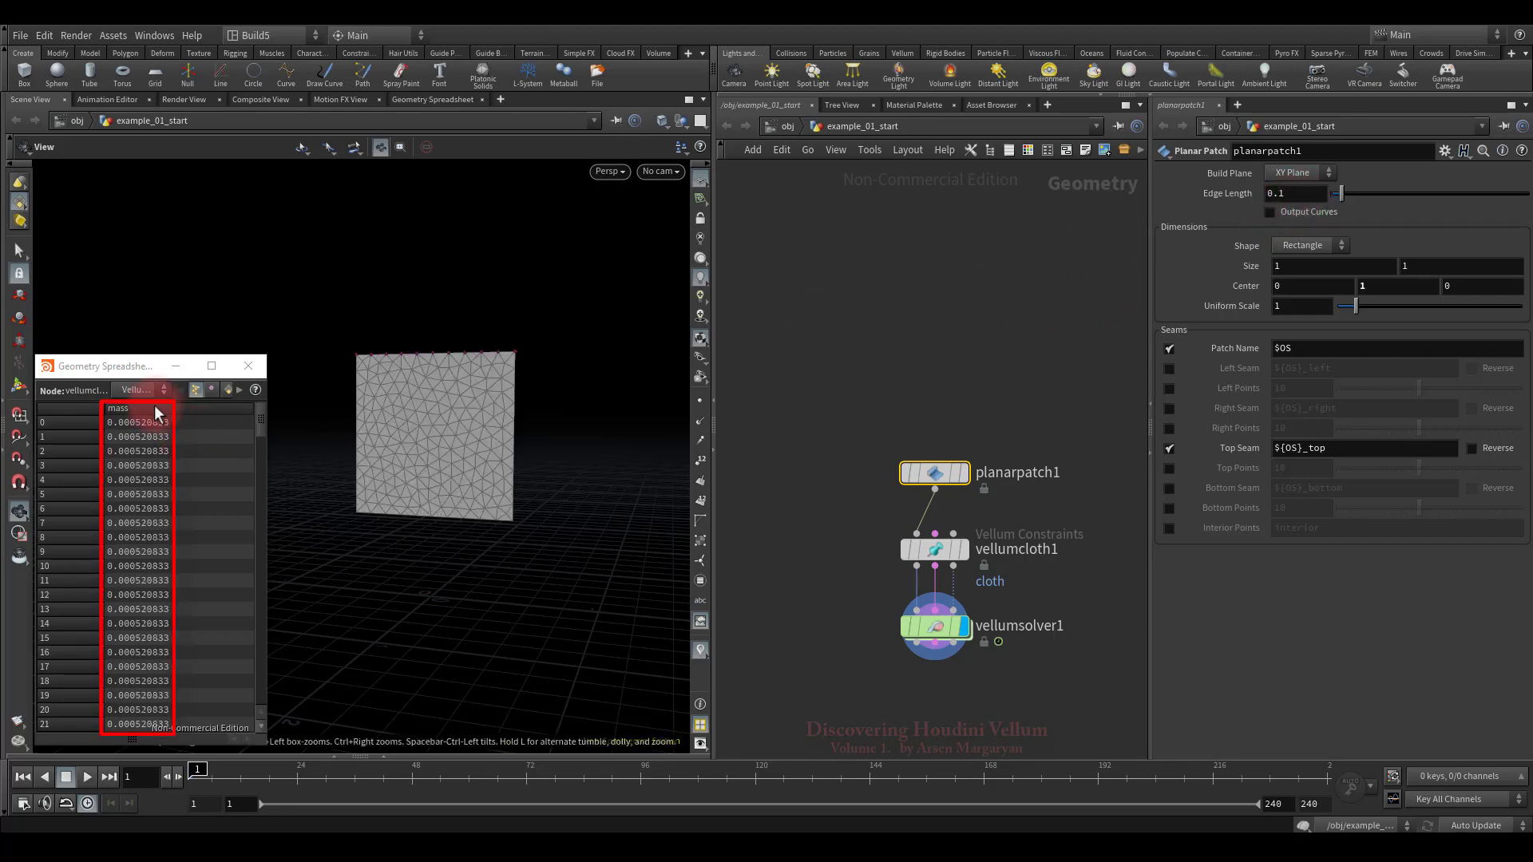
Insert a Transform node between planarpatch1 and vellumcloth1 and raise its Uniform Scale to 1.18
middle_click_drag(861, 442, 879, 506)
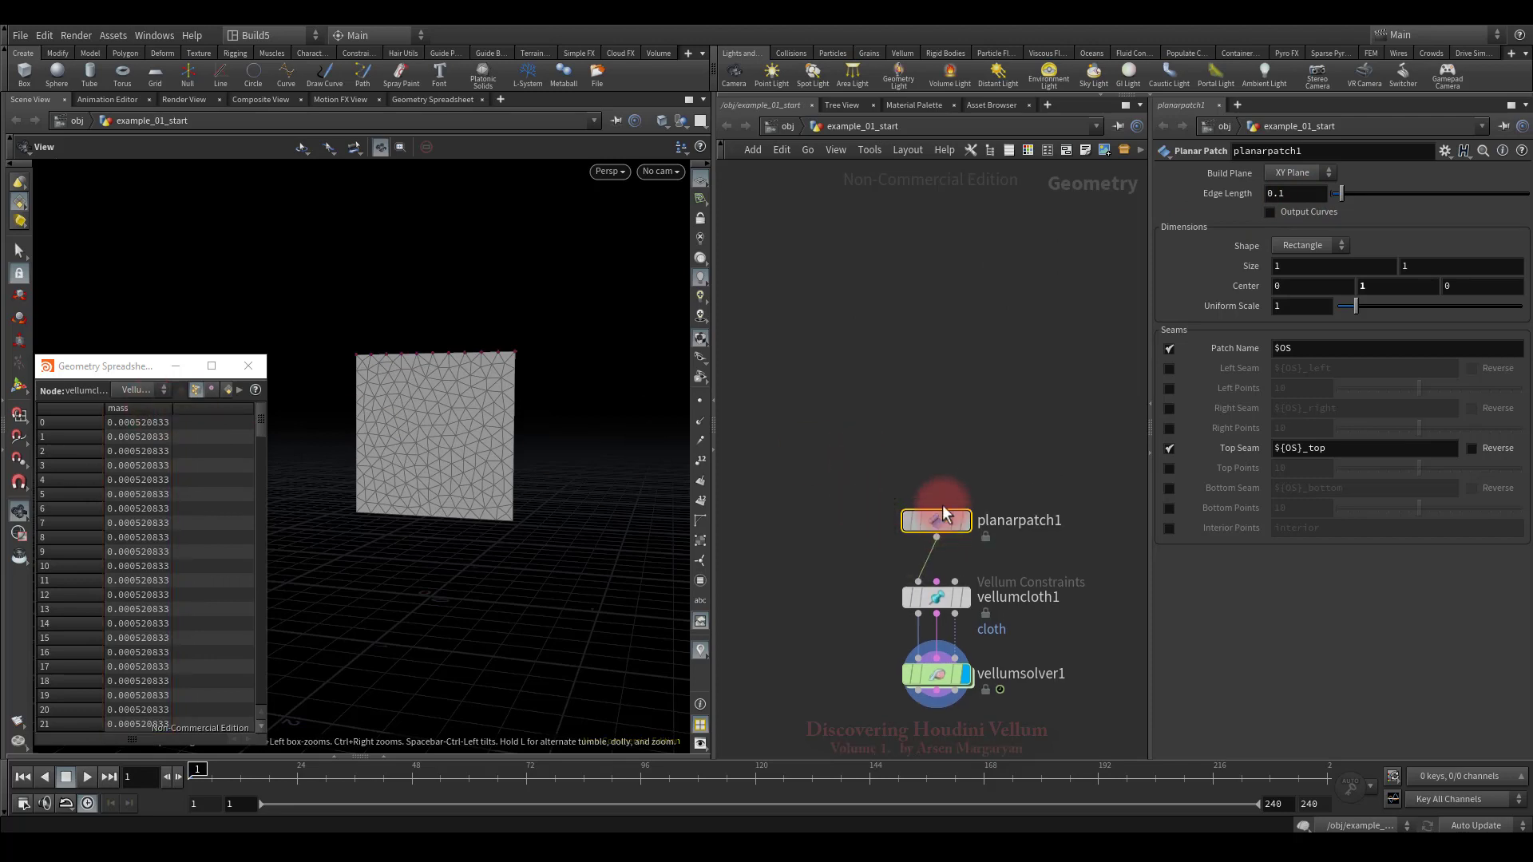
left_click_drag(938, 515, 943, 452)
key("Tab")
type("tr")
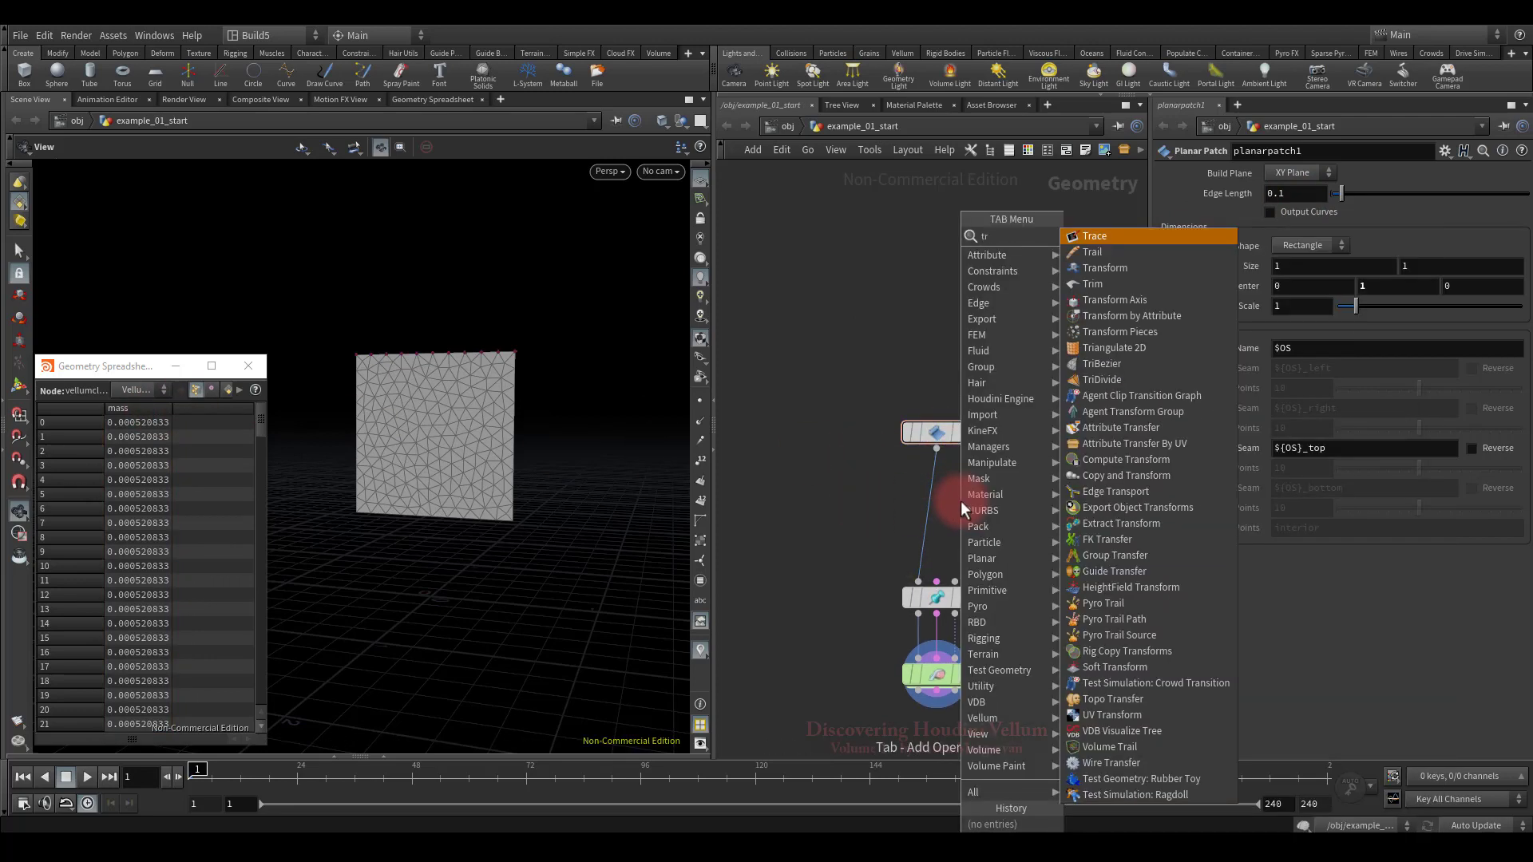
left_click(1101, 269)
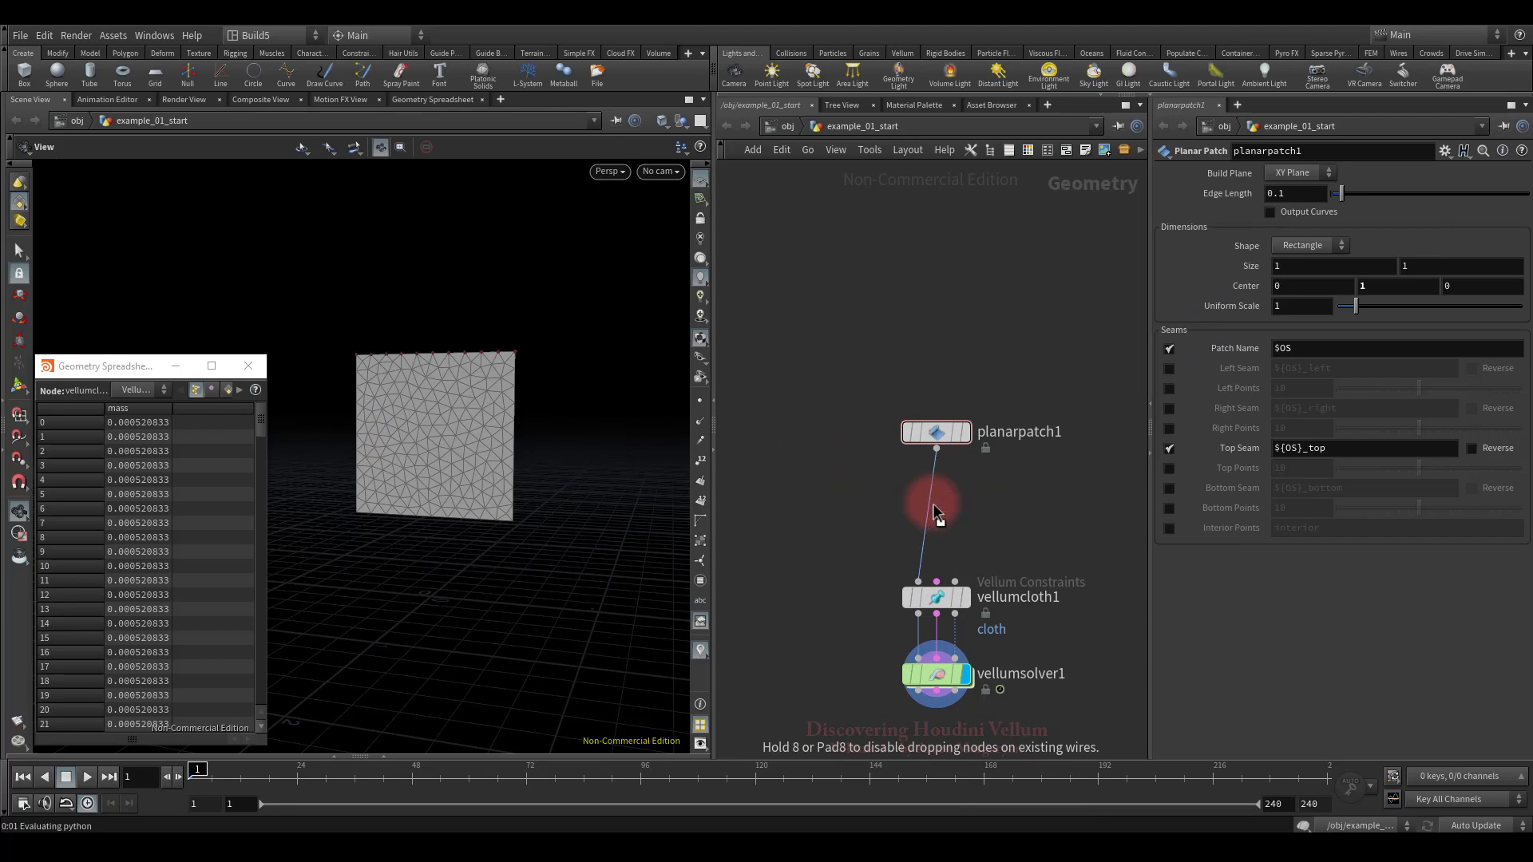
left_click(937, 519)
mouse_move(1352, 319)
left_mouse_down()
mouse_move(1400, 318)
mouse_move(1354, 319)
left_mouse_up()
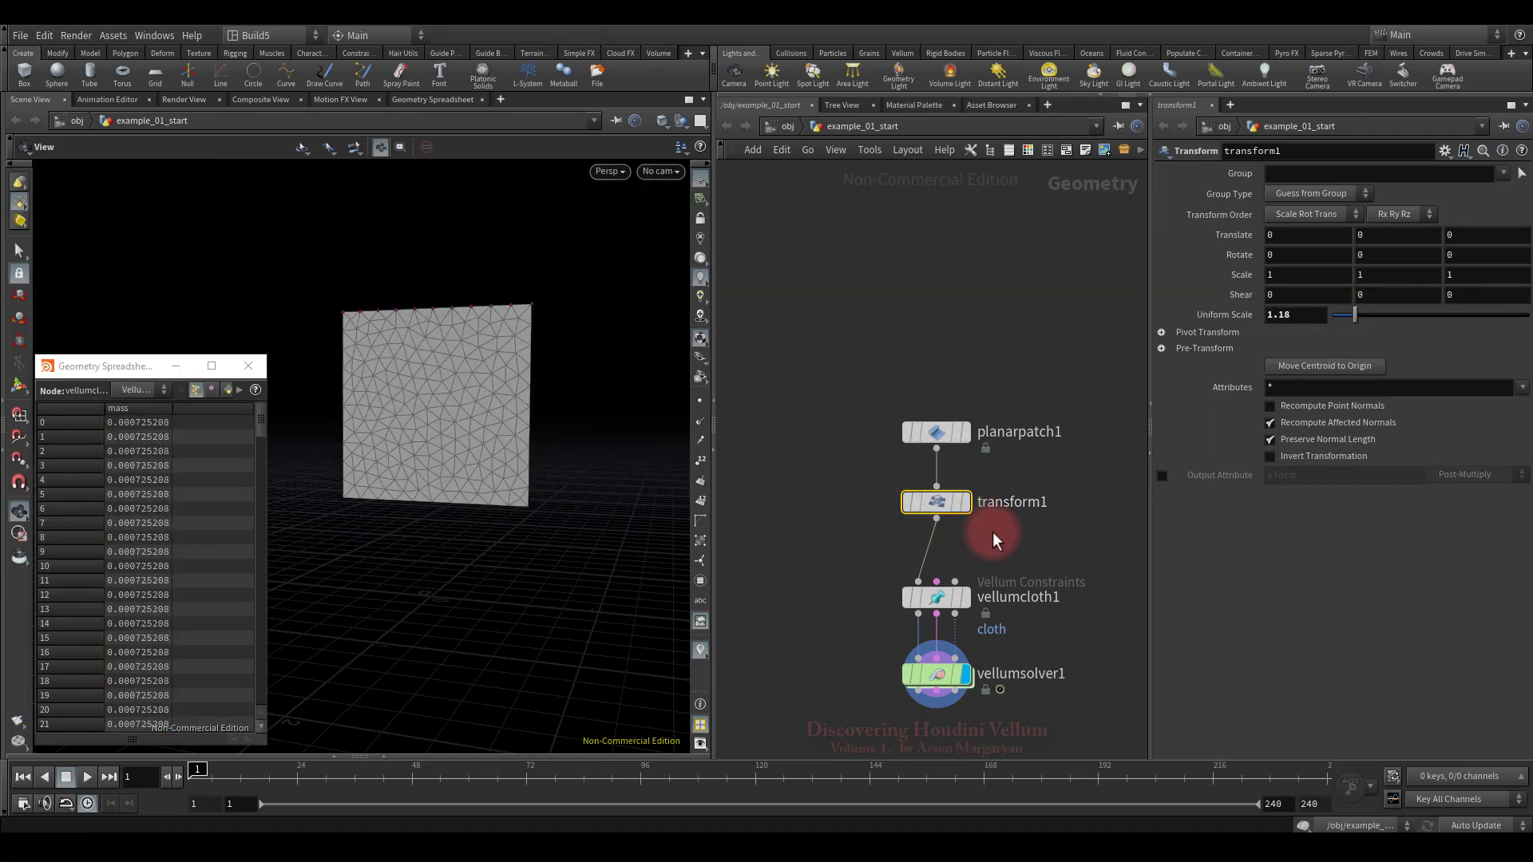
Delete the Transform node, lay out the remaining network nodes and frame them
key("Delete")
key("l")
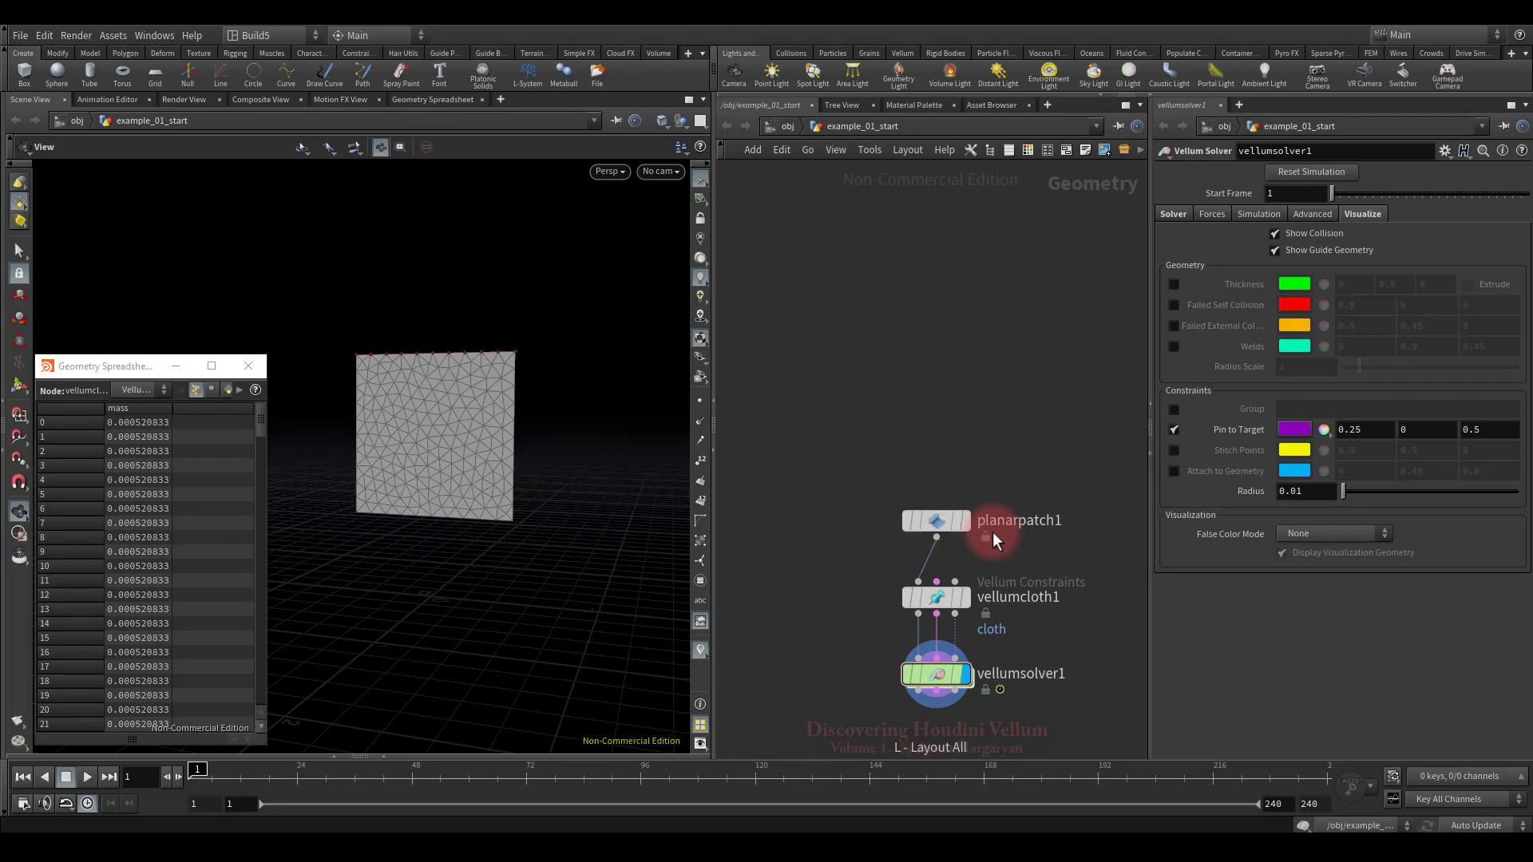
key("g")
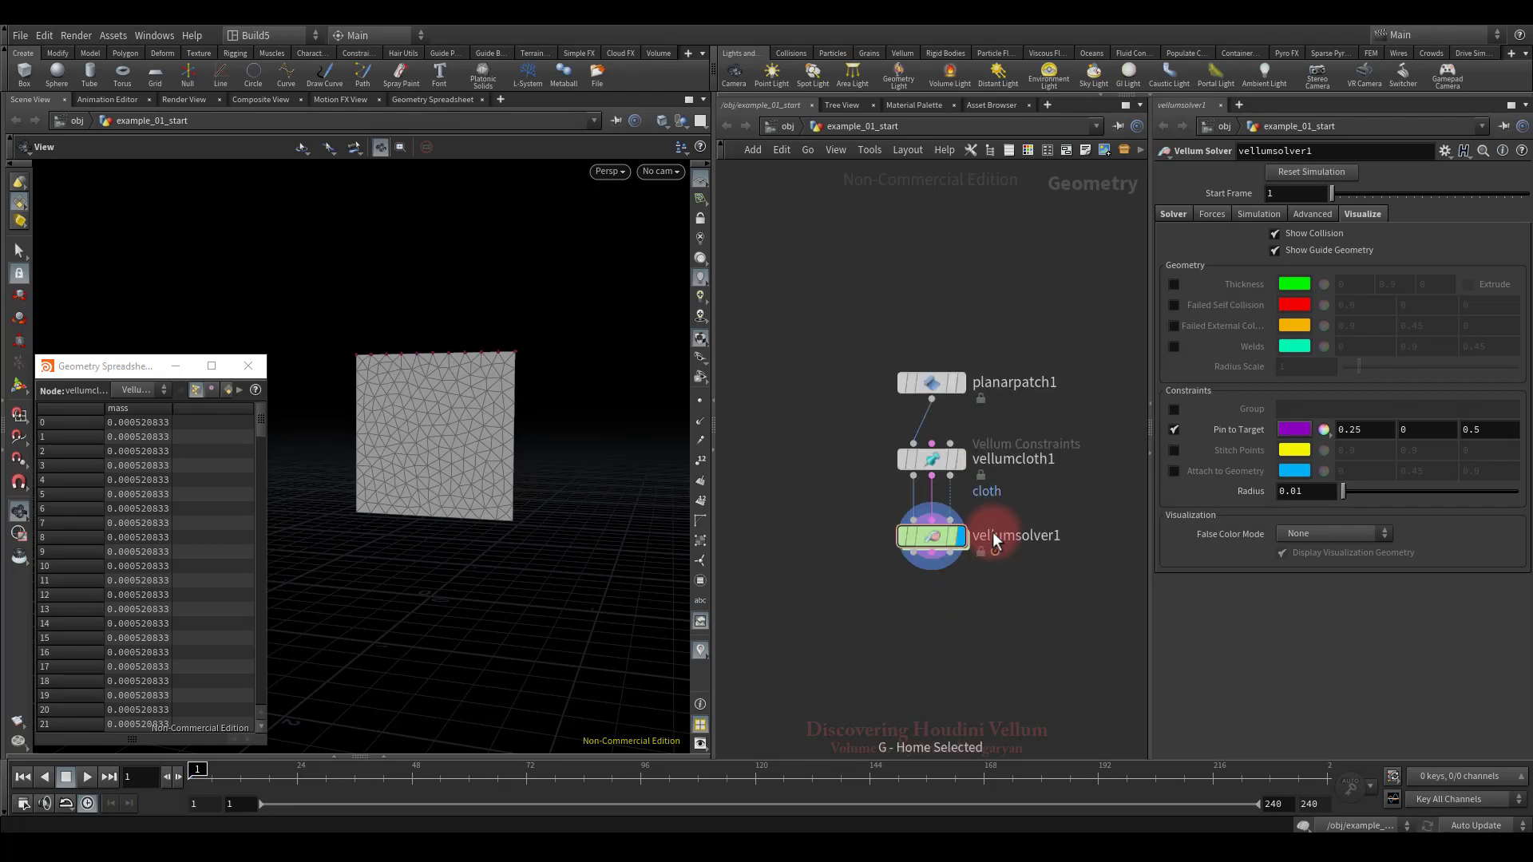
Select vellumcloth1, close the geometry spreadsheet, play the simulation with the calculated mass and rewind it
left_click_drag(878, 431, 1030, 499)
left_click(249, 364)
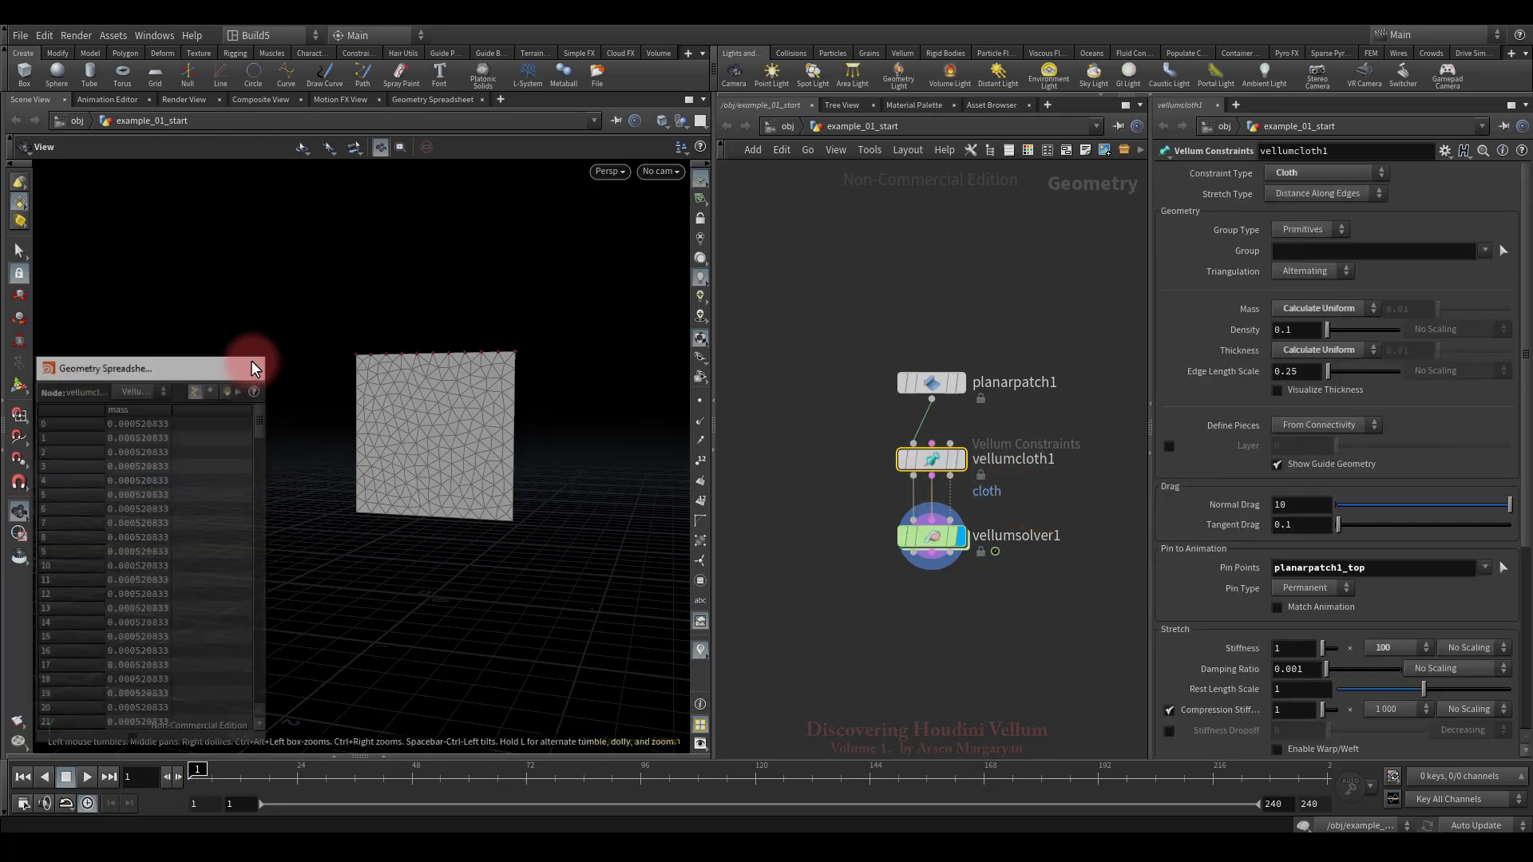
left_click(87, 777)
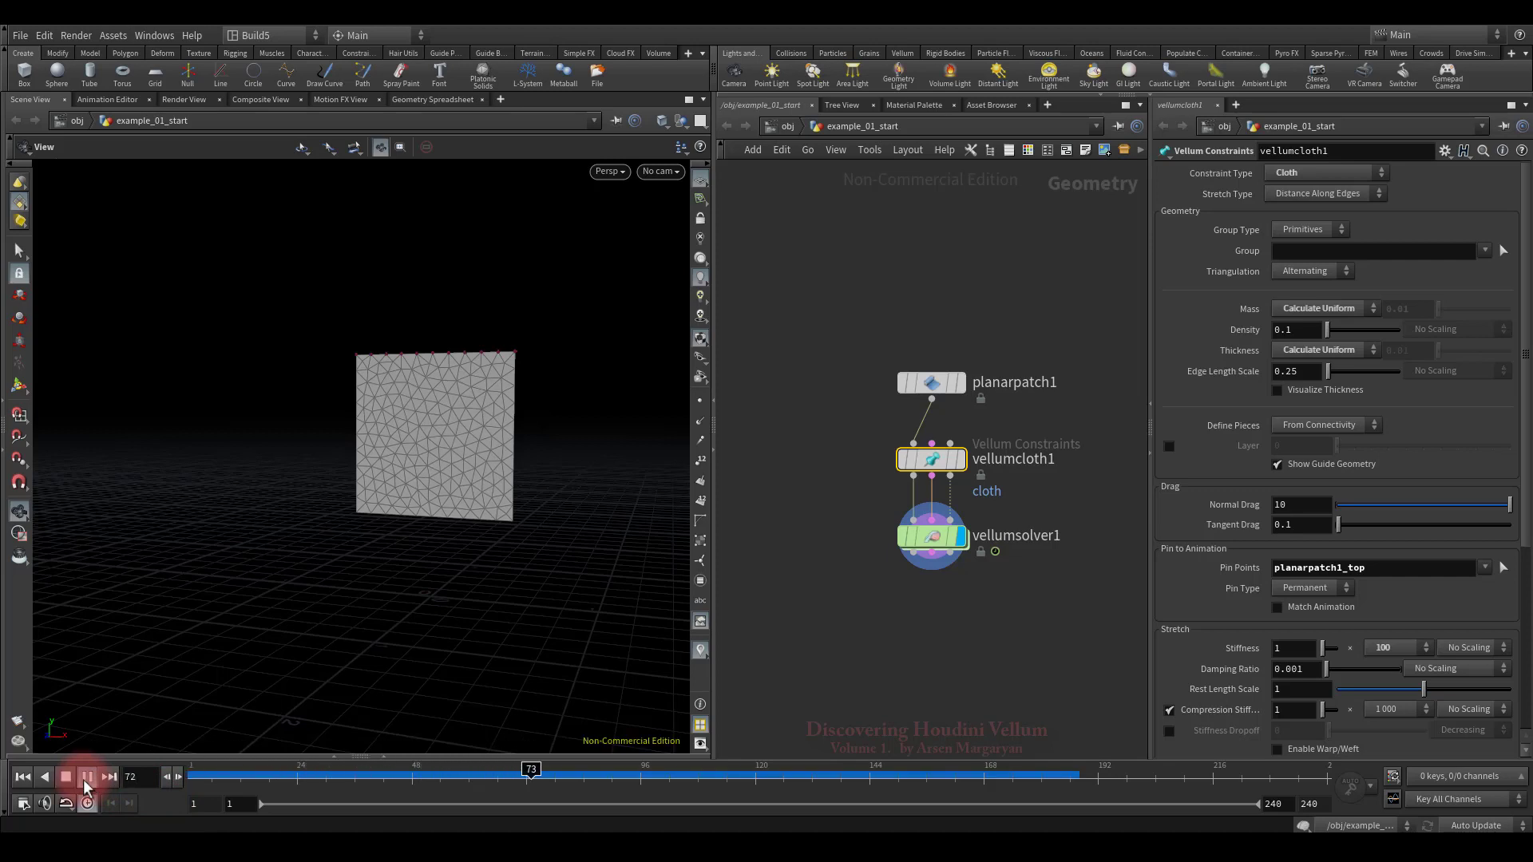
left_click(65, 777)
left_click(24, 778)
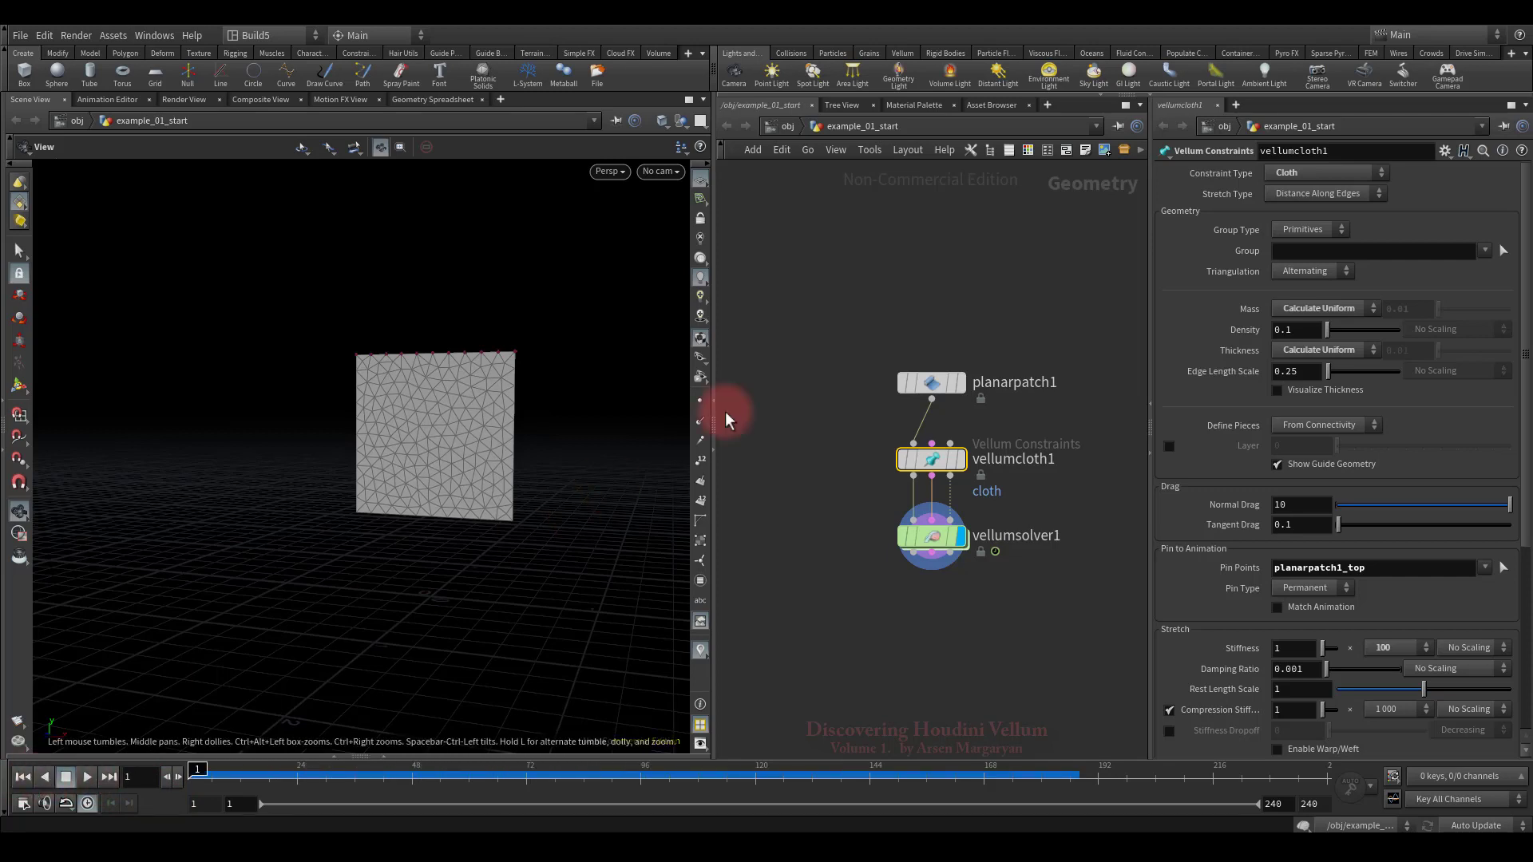
Set the Edge Length of planarpatch1 to 0.05 and play the simulation with the calculated uniform mass
left_click_drag(998, 419, 1028, 415)
double_click(1314, 192)
type("0.05")
key("Return")
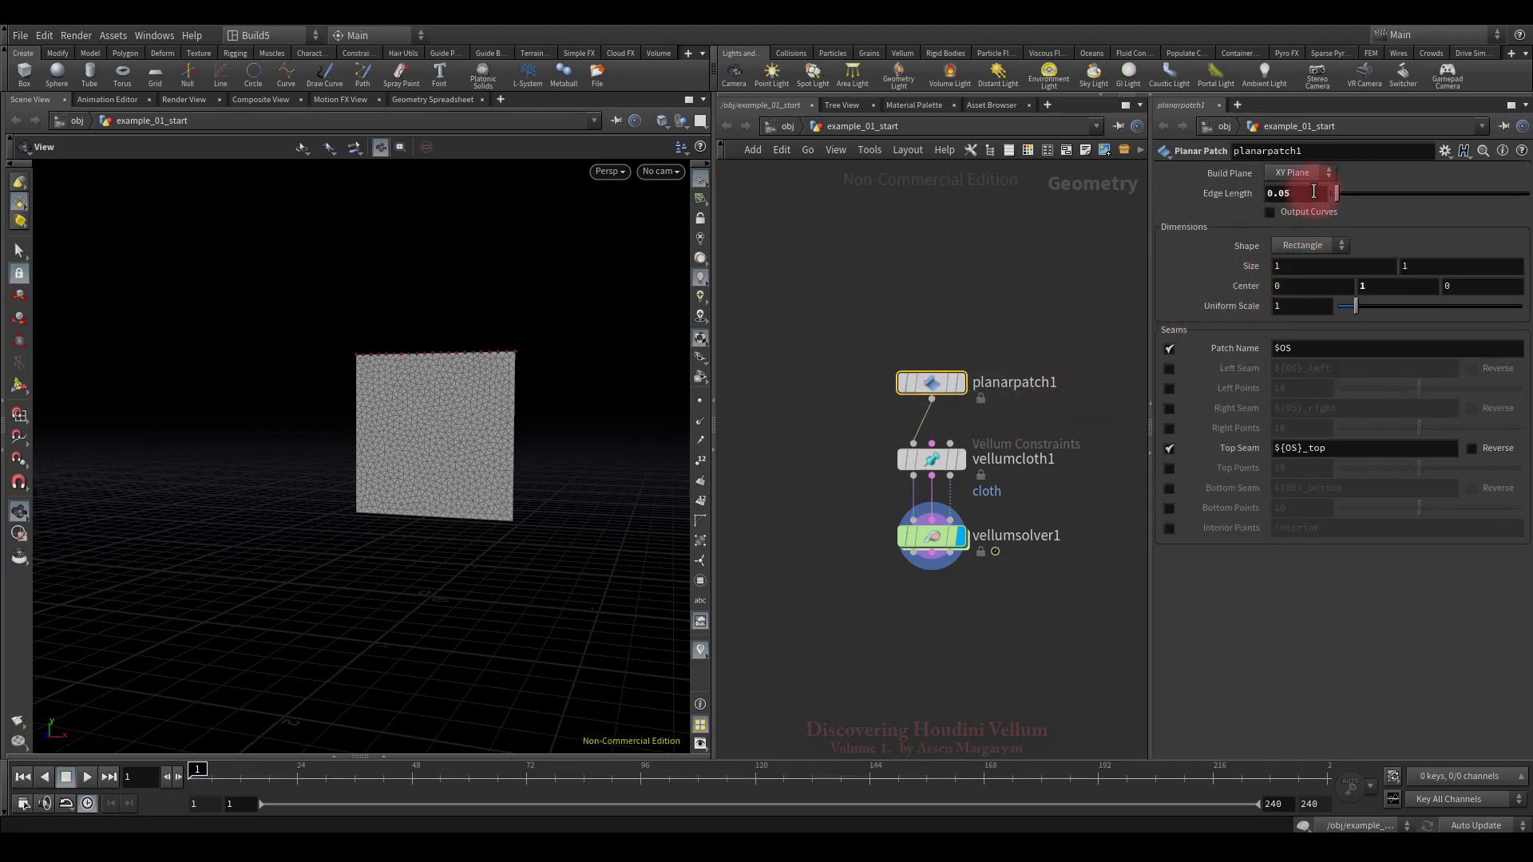
left_click(87, 777)
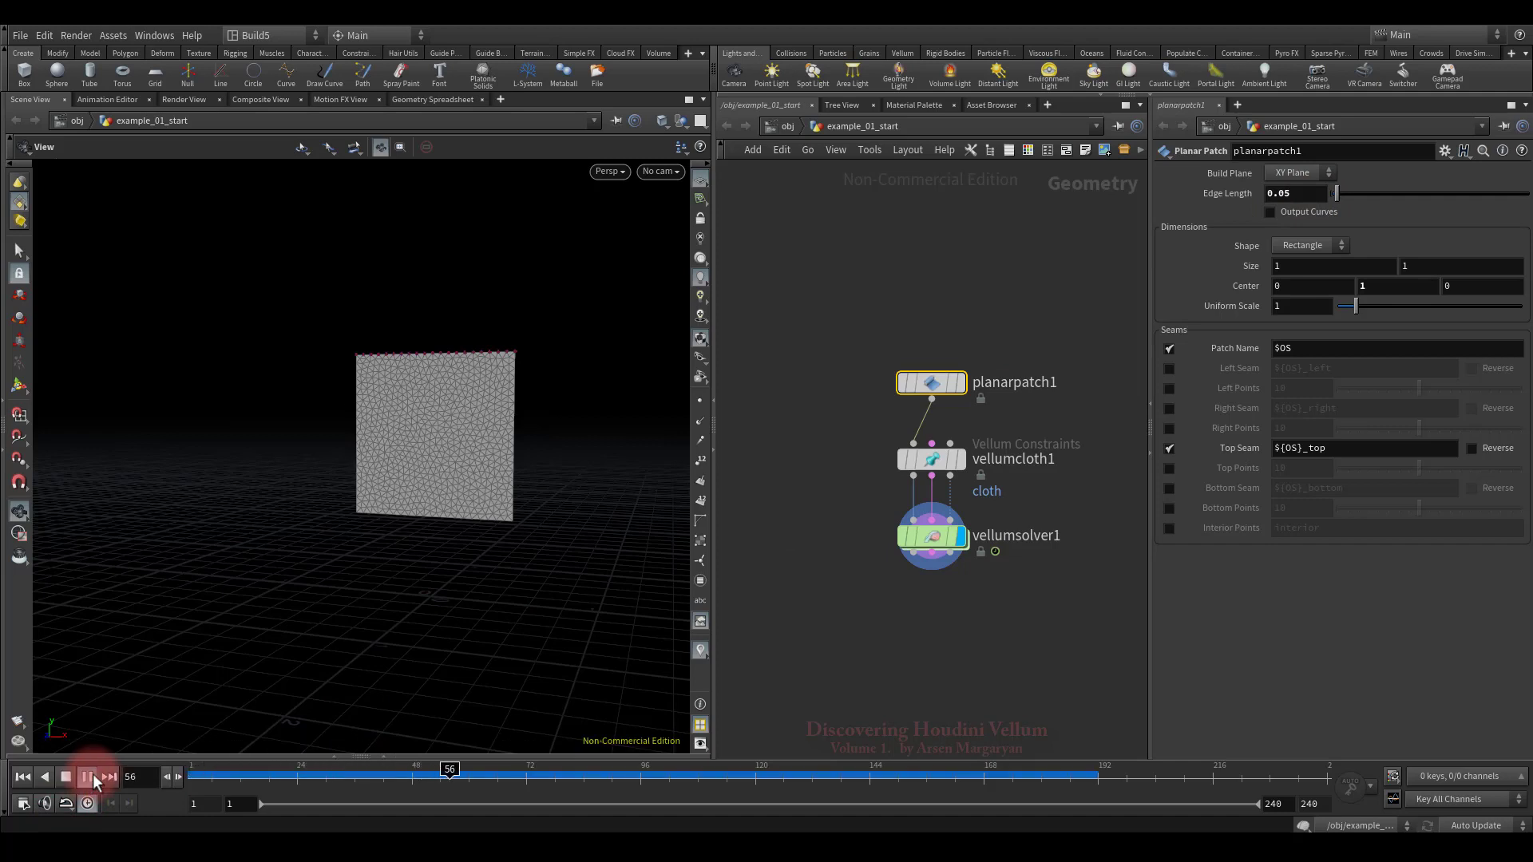
Rewind the running simulation, set the Edge Length of planarpatch1 to 0.025, and play the finer cloth through before rewinding
left_click(64, 778)
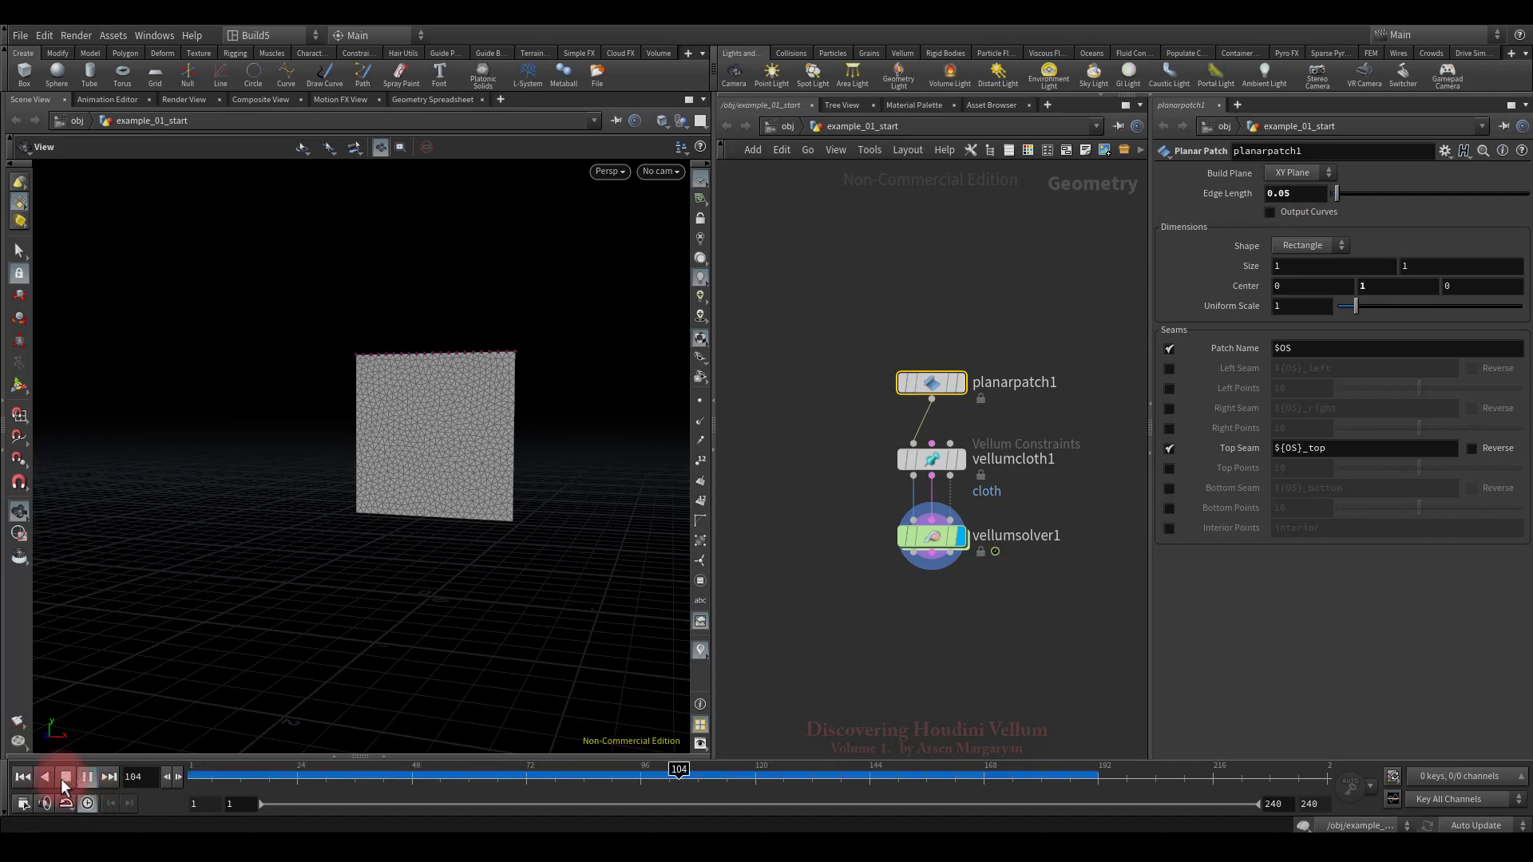
left_click(21, 777)
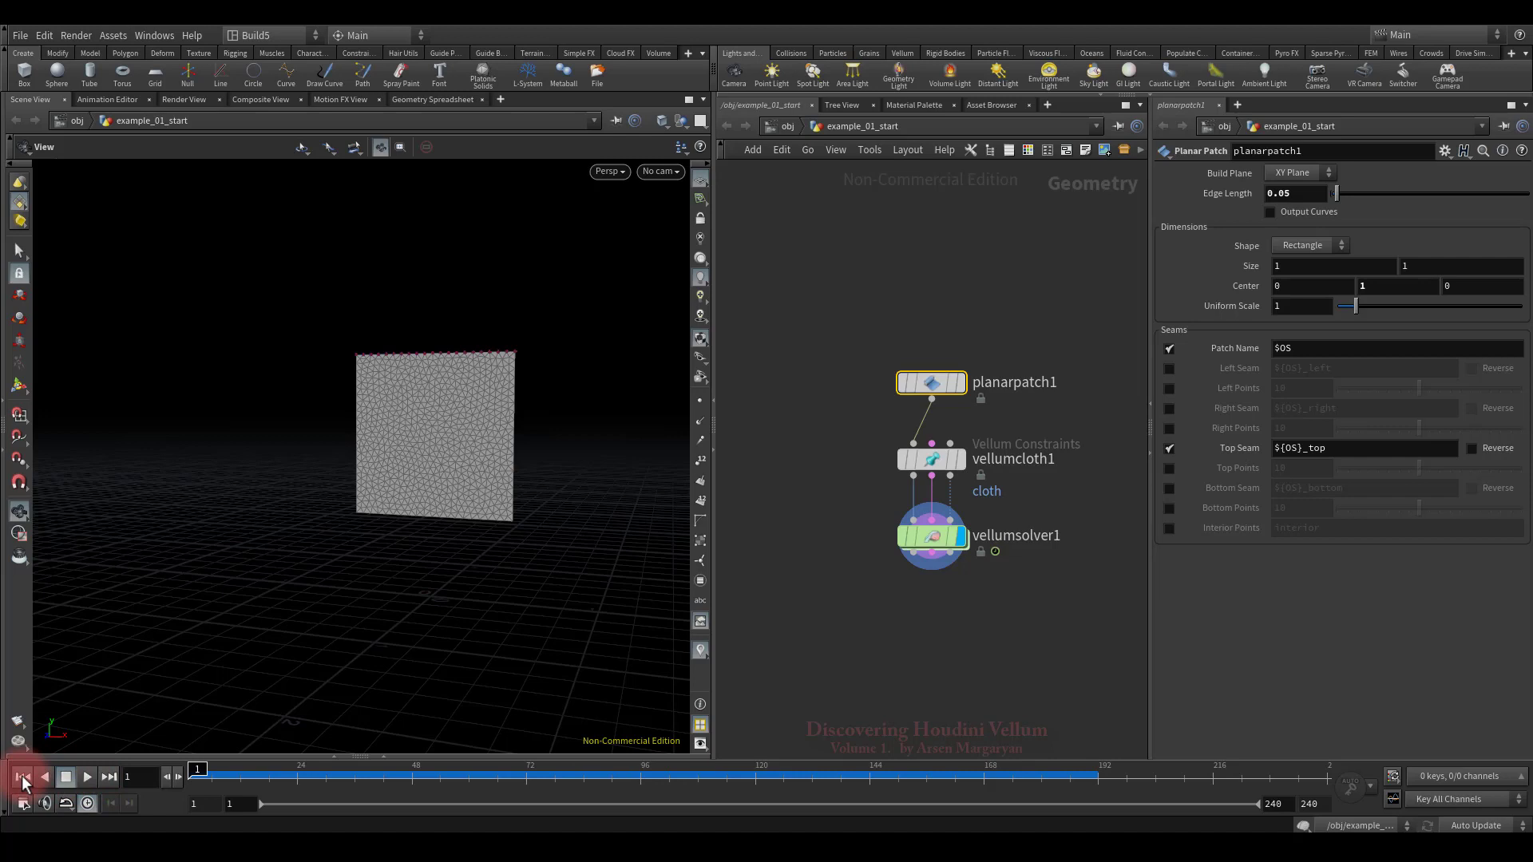
left_click(1302, 193)
type("0.025")
key("Return")
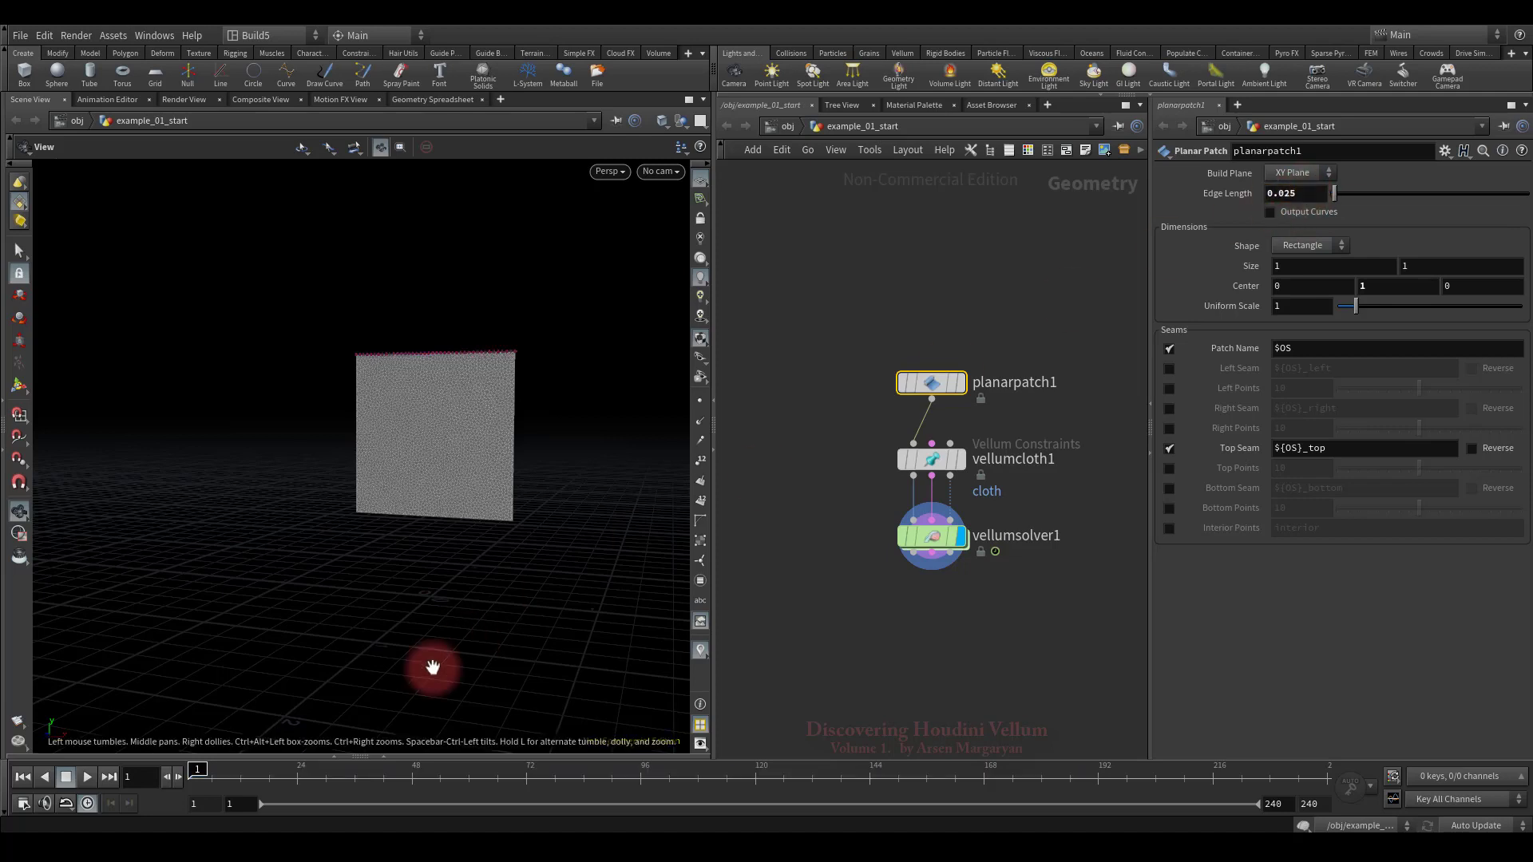
left_click(87, 776)
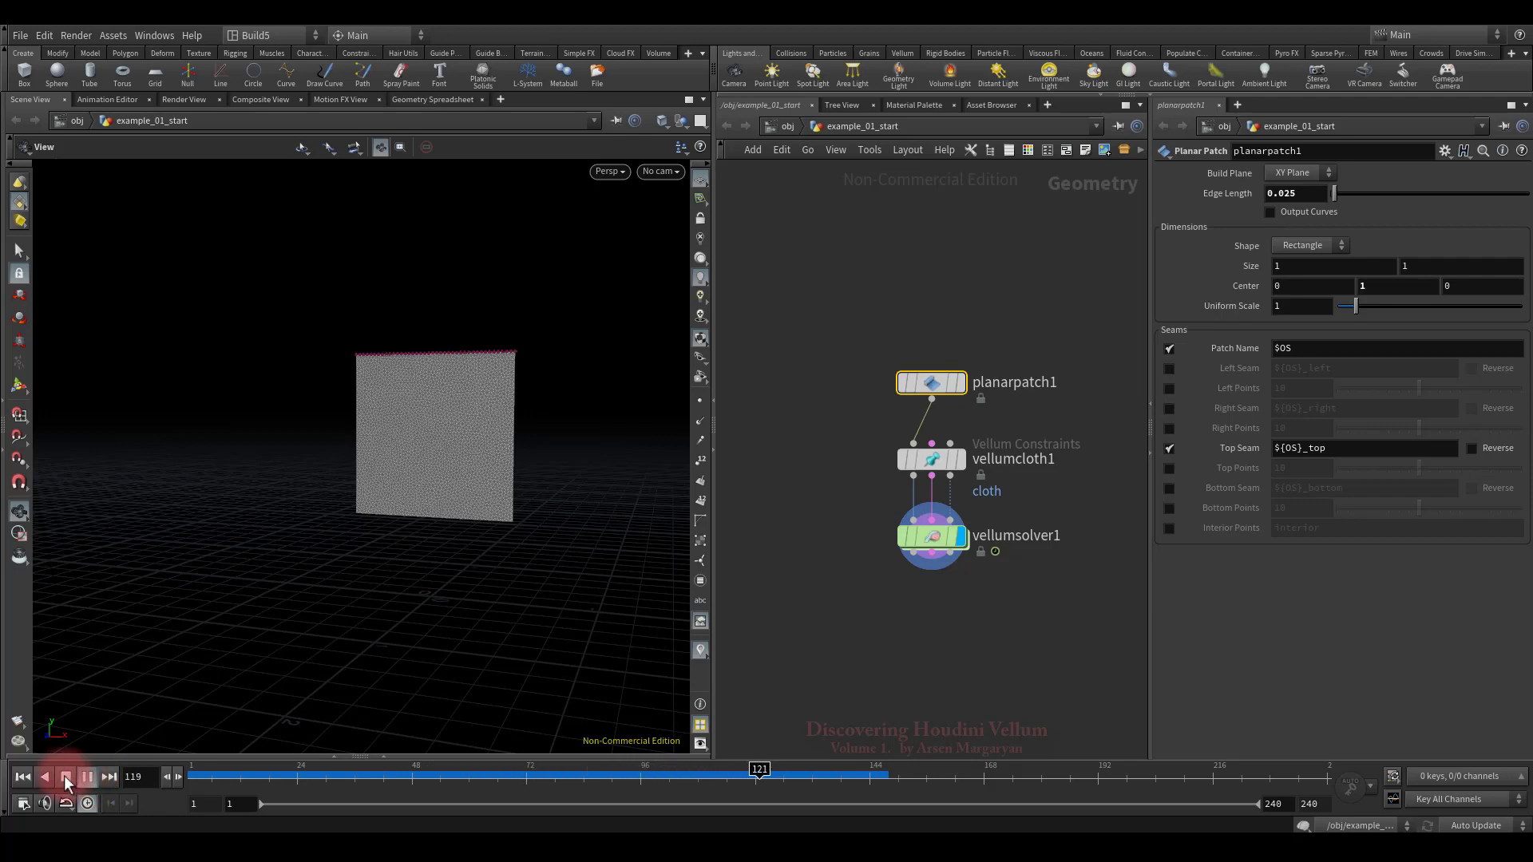
left_click(66, 778)
left_click(22, 777)
key("s")
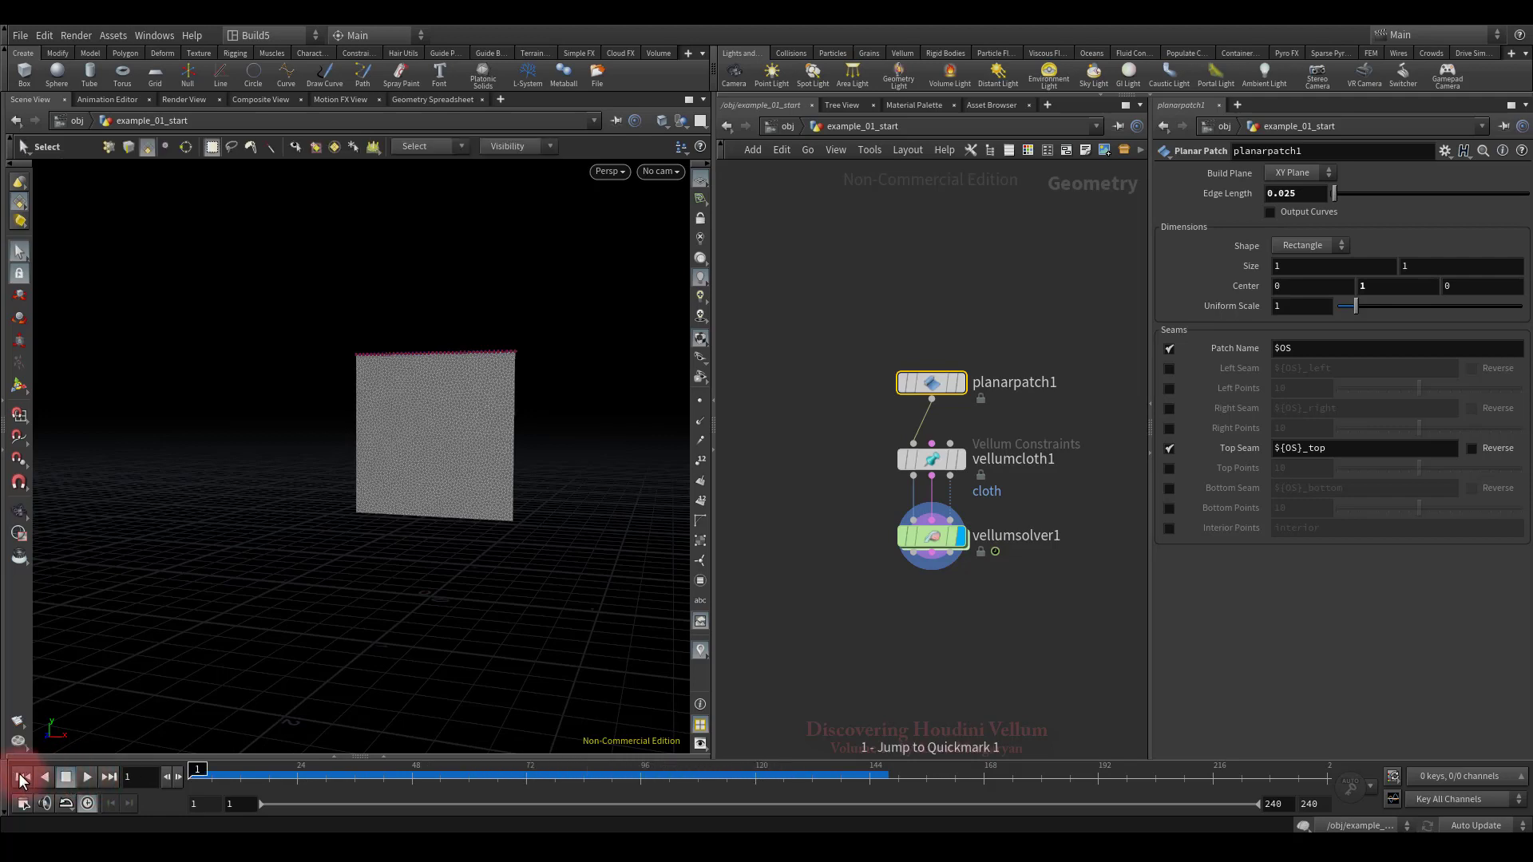
Select vellumcloth1 and check its Define Pieces options, keeping From Connectivity
left_click(931, 460)
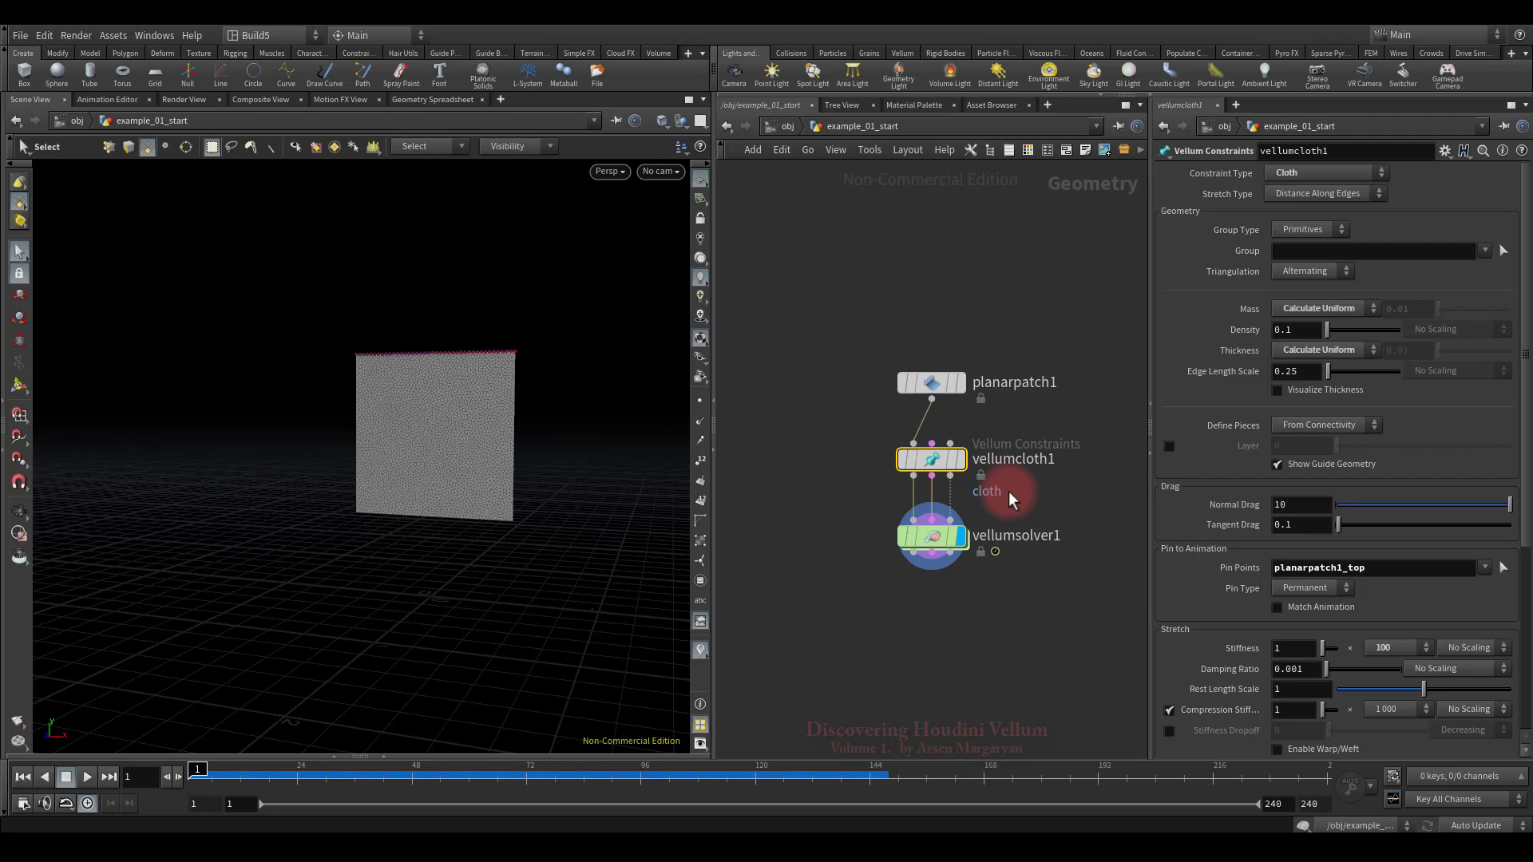
left_click(1335, 424)
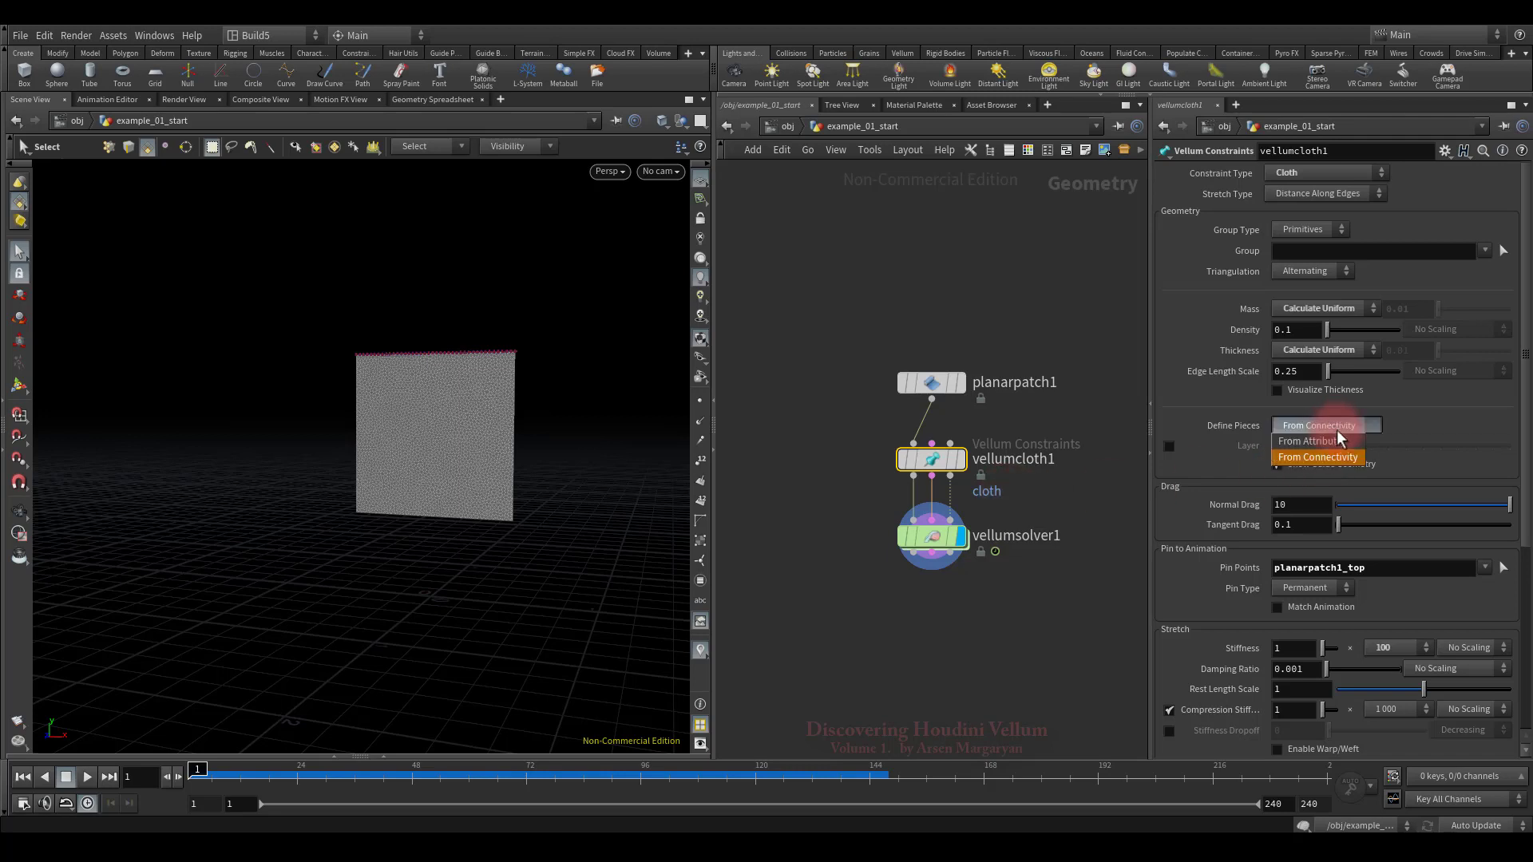
left_click(1332, 456)
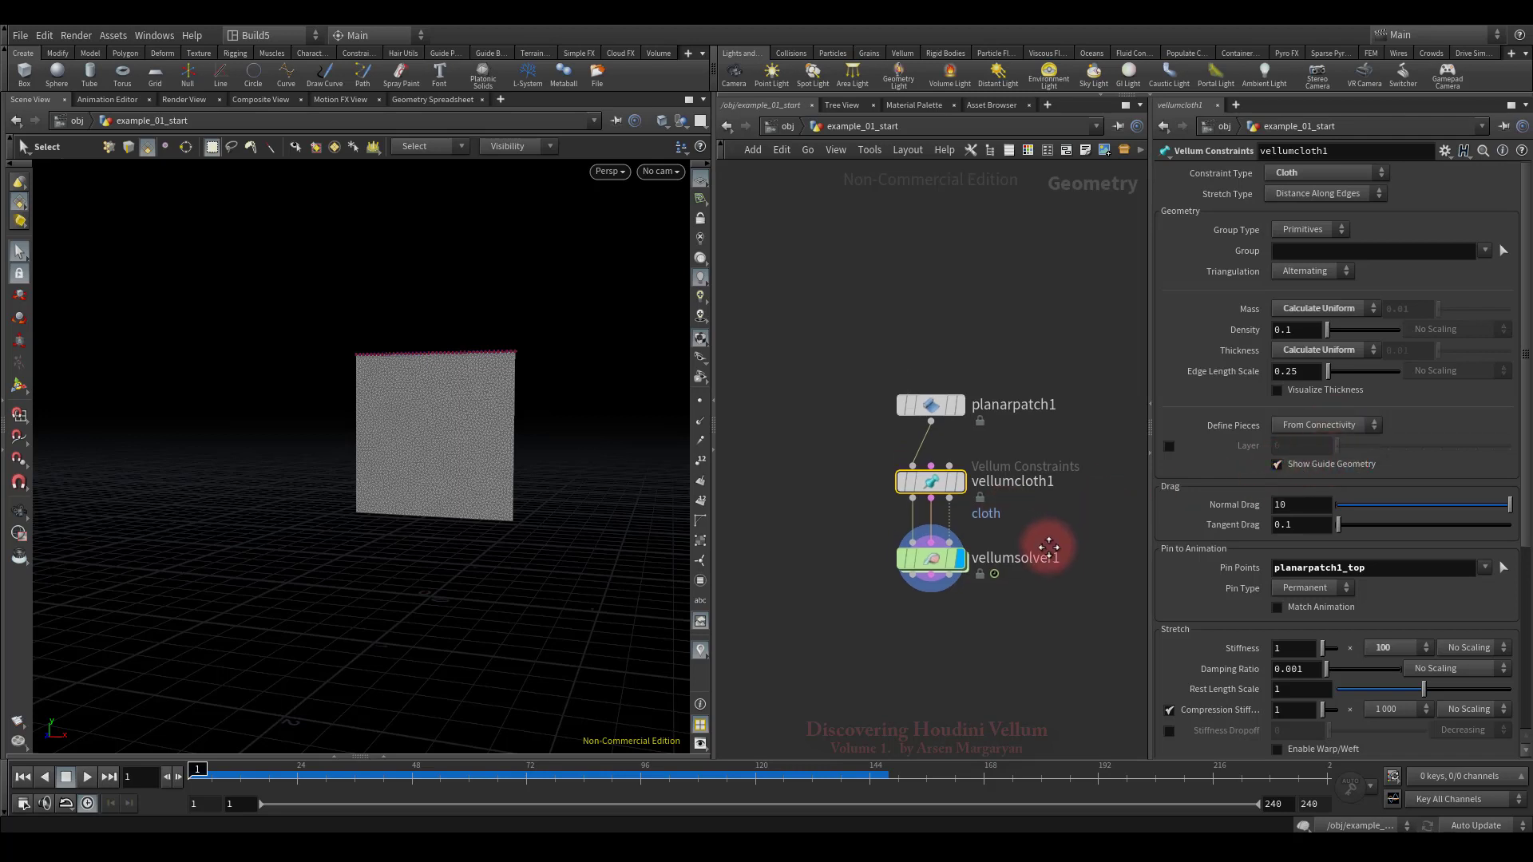
Duplicate planarpatch1 beside the original, display the copy and set its Center X to 1.5
left_click(894, 436)
left_click_drag(894, 436, 1016, 414)
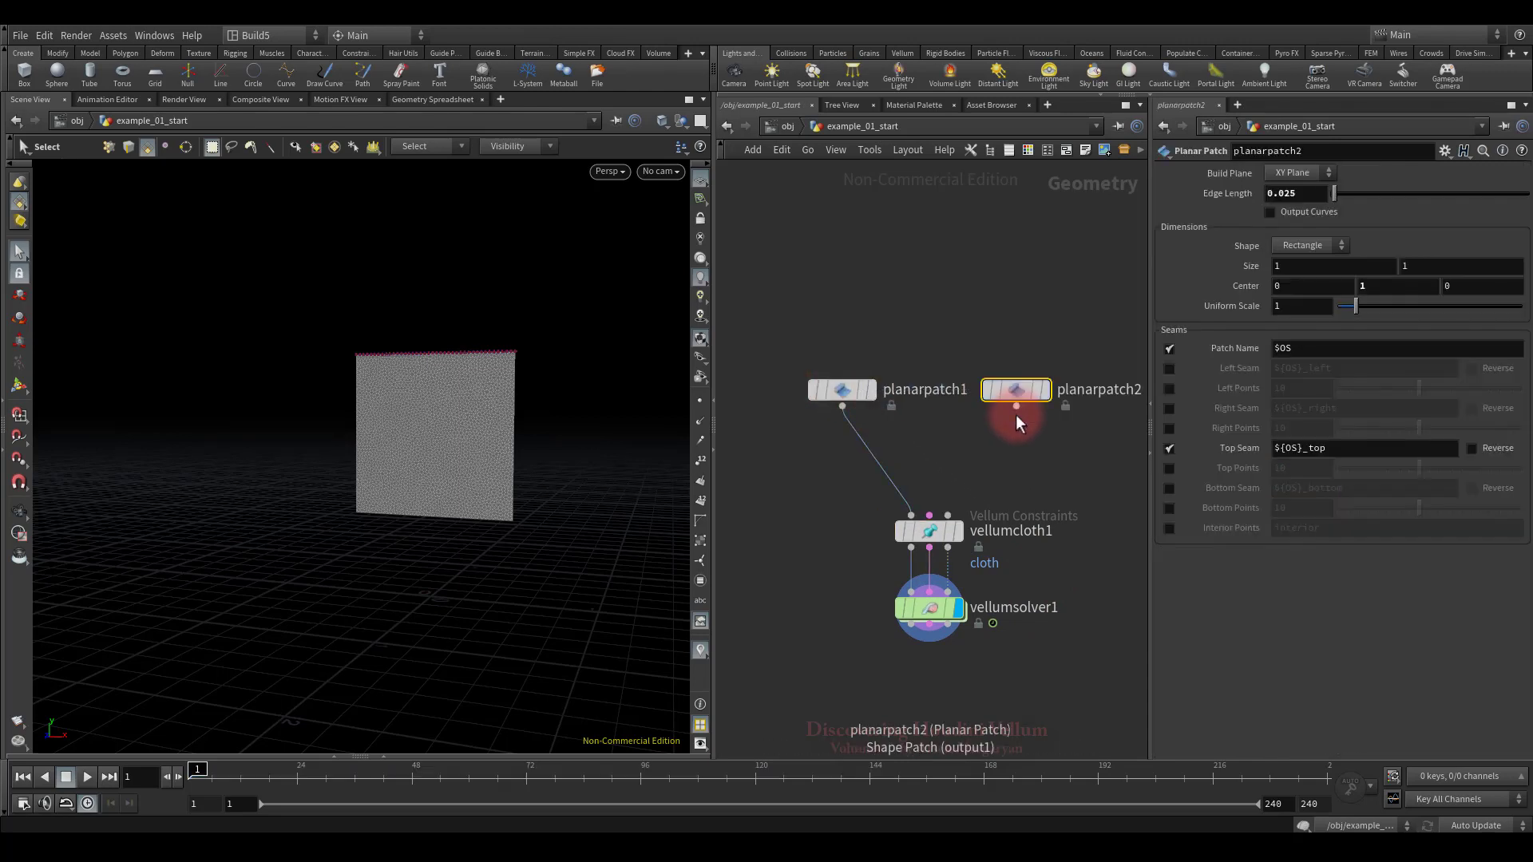
left_click(1044, 391)
left_click(1299, 304)
left_click(1299, 287)
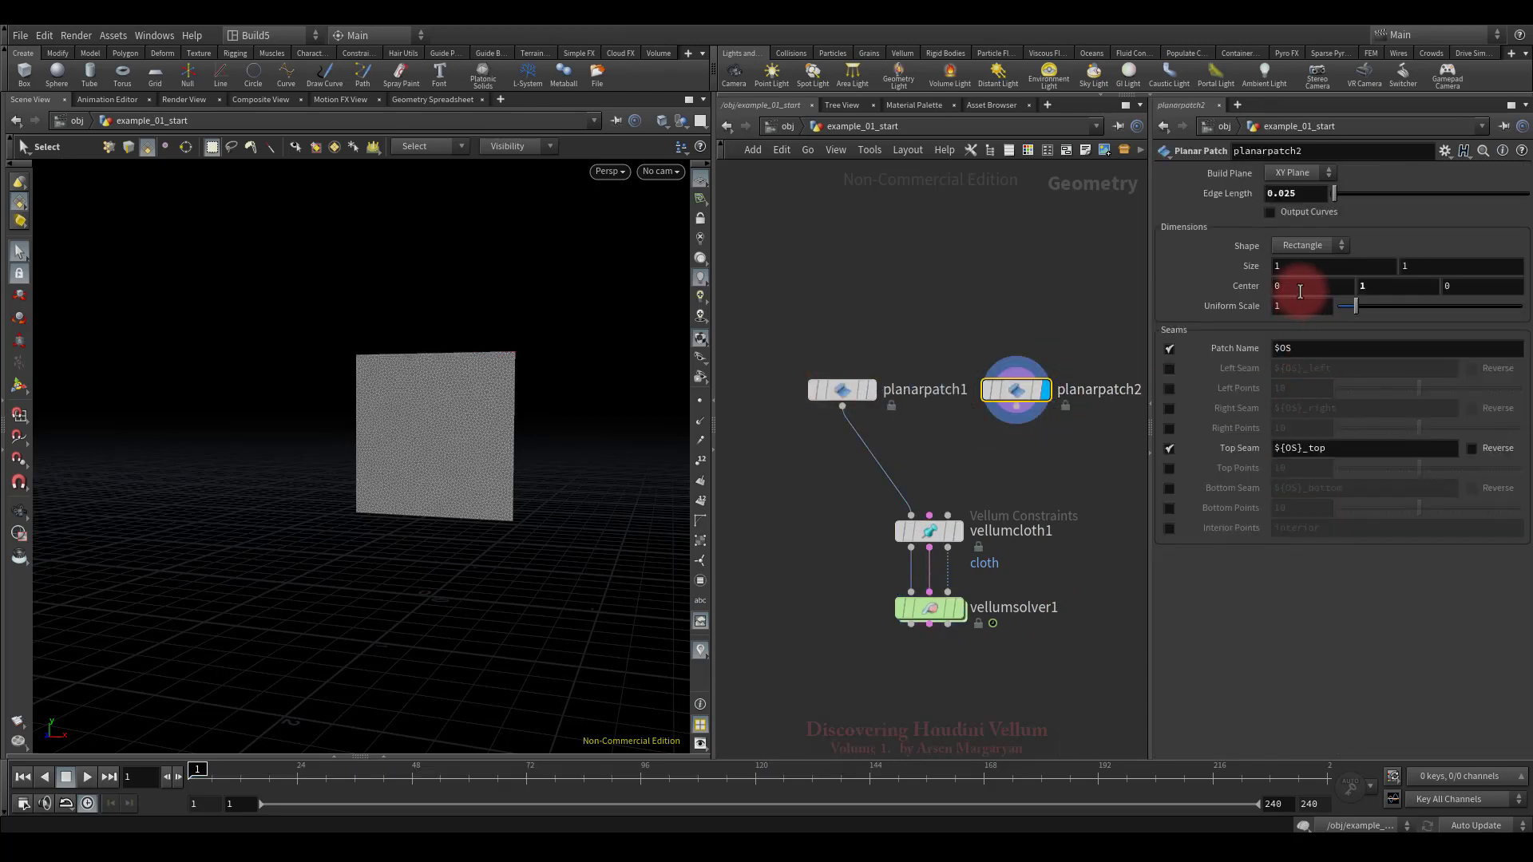
type("1.5")
key("Return")
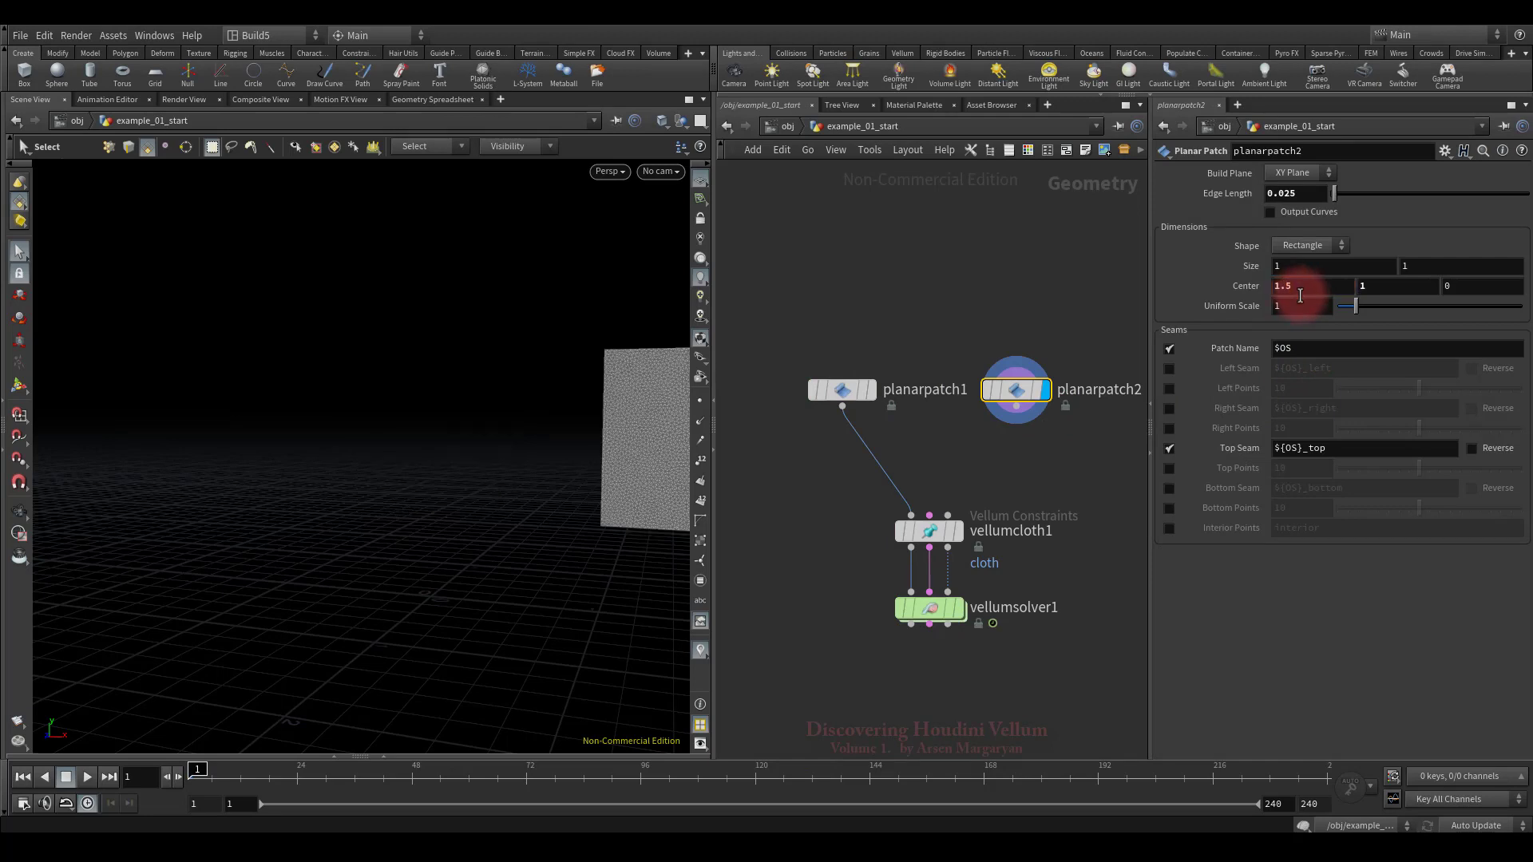
Set the Edge Length of planarpatch2 to 0.1
left_click(1319, 193)
key("BackSpace")
key("BackSpace")
key("BackSpace")
type("1")
key("Return")
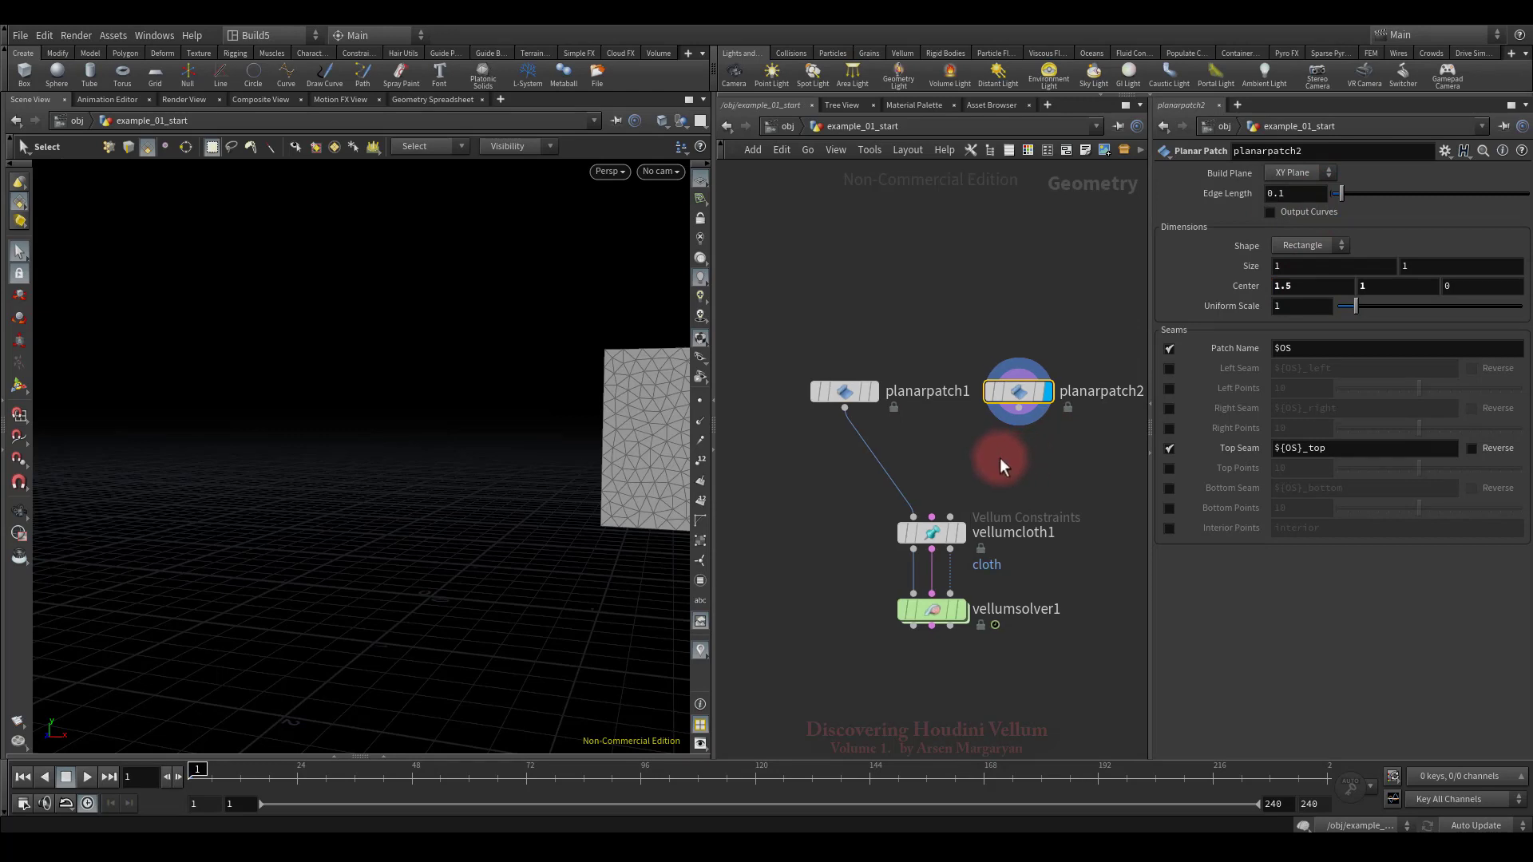
Insert a Merge node above vellumcloth1 and connect both planar patches to it
key("Tab")
type("merge")
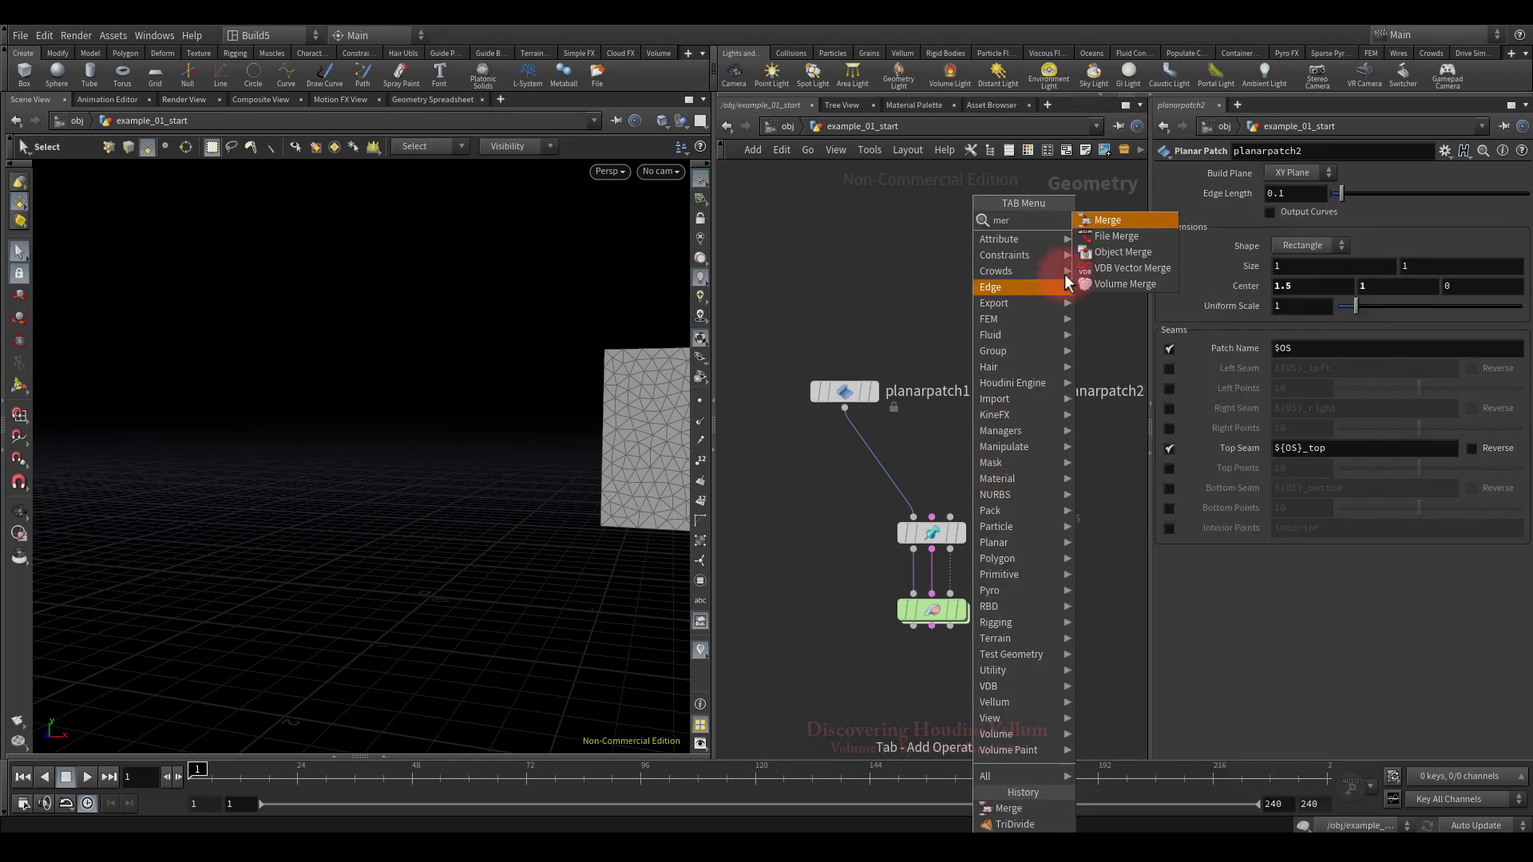
key("Return")
left_click(879, 471)
left_click_drag(883, 462, 920, 462)
left_click_drag(1019, 413, 973, 456)
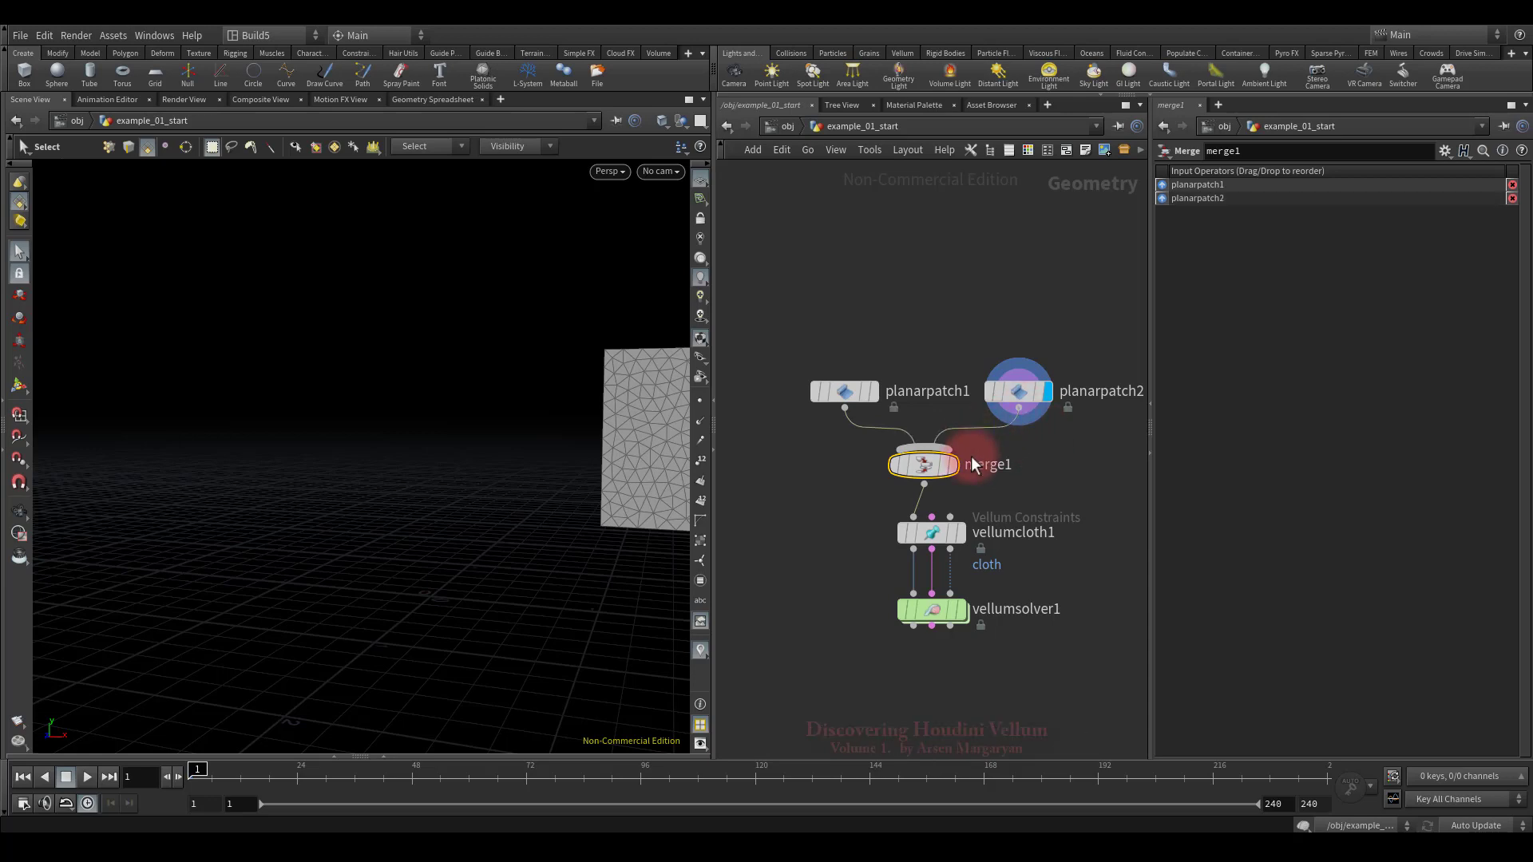
Display vellumcloth1, turn off its Show Guide Geometry option and frame both patches
mouse_move(960, 533)
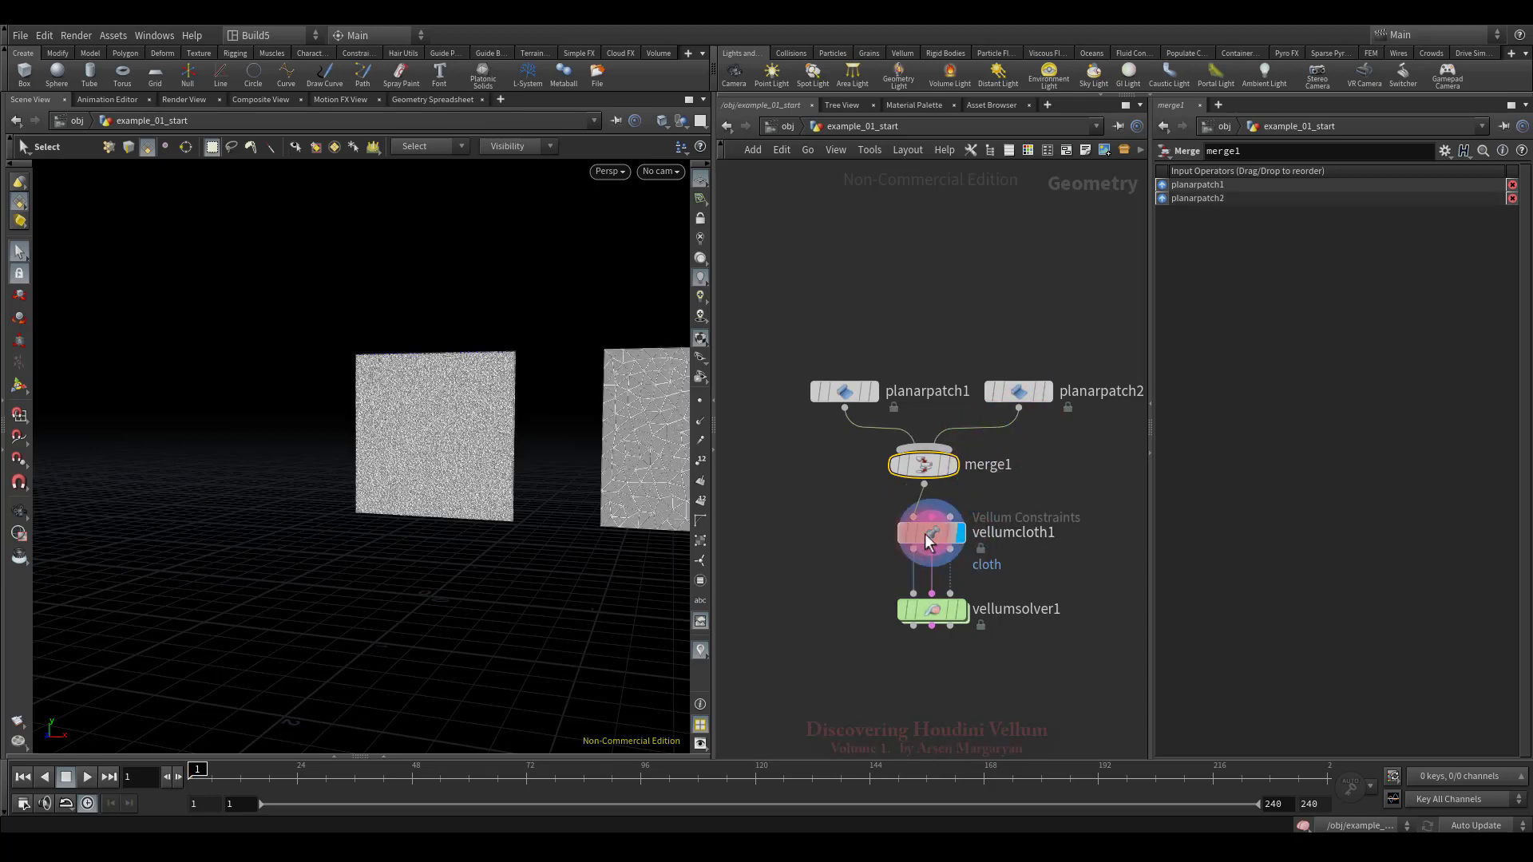
left_click(925, 533)
left_click(1277, 464)
key("Escape")
mouse_move(588, 558)
left_mouse_down()
mouse_move(438, 480)
mouse_move(486, 524)
mouse_move(520, 500)
left_mouse_up()
Open the geometry spreadsheet of vellumcloth1, limit it to selected elements, and place it below the patches
left_click(934, 542)
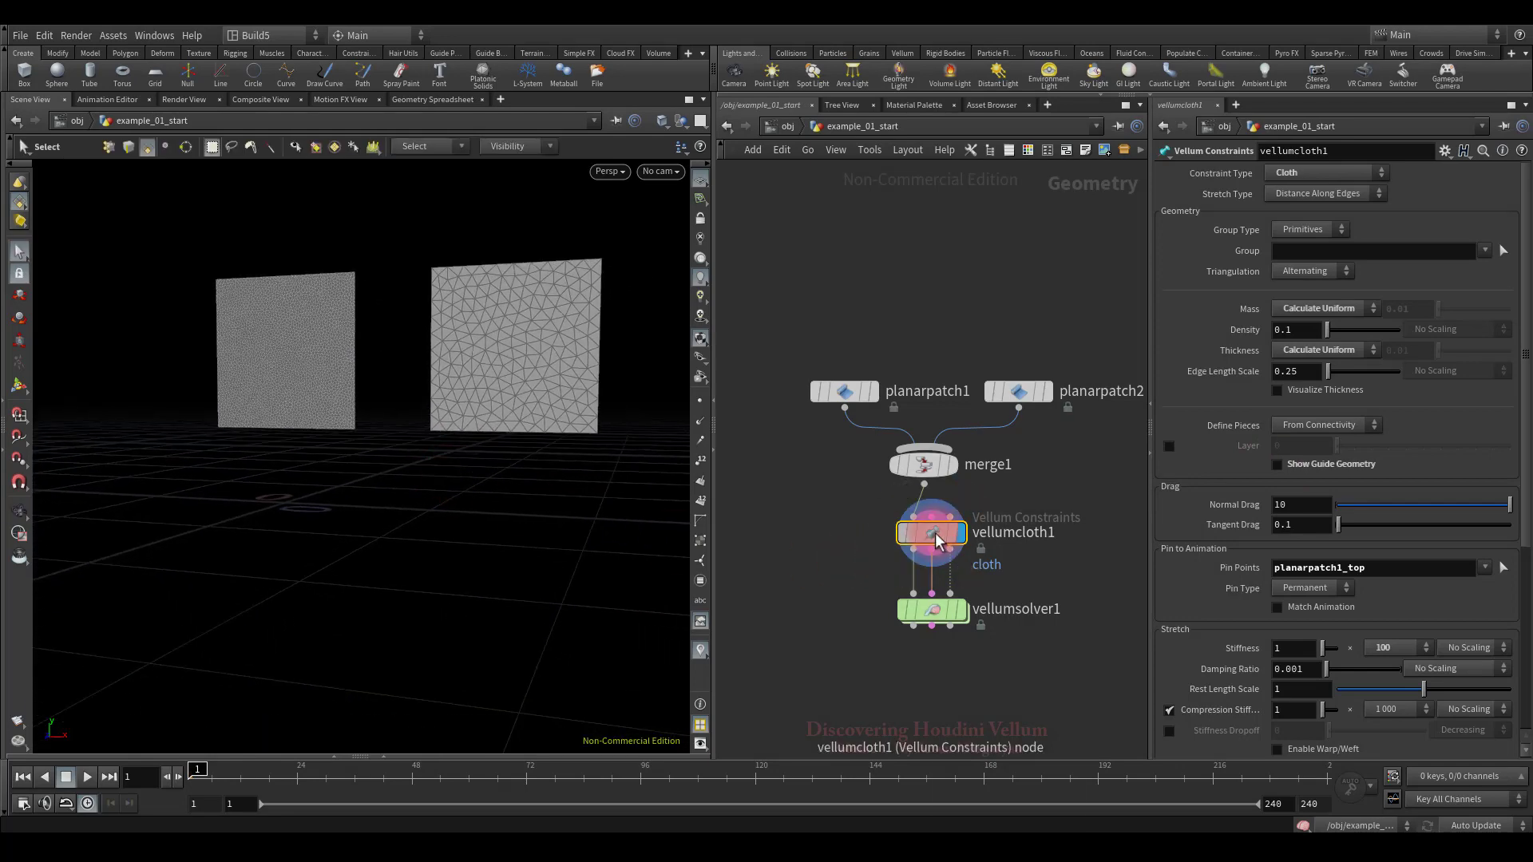
right_click(934, 543)
left_click(958, 625)
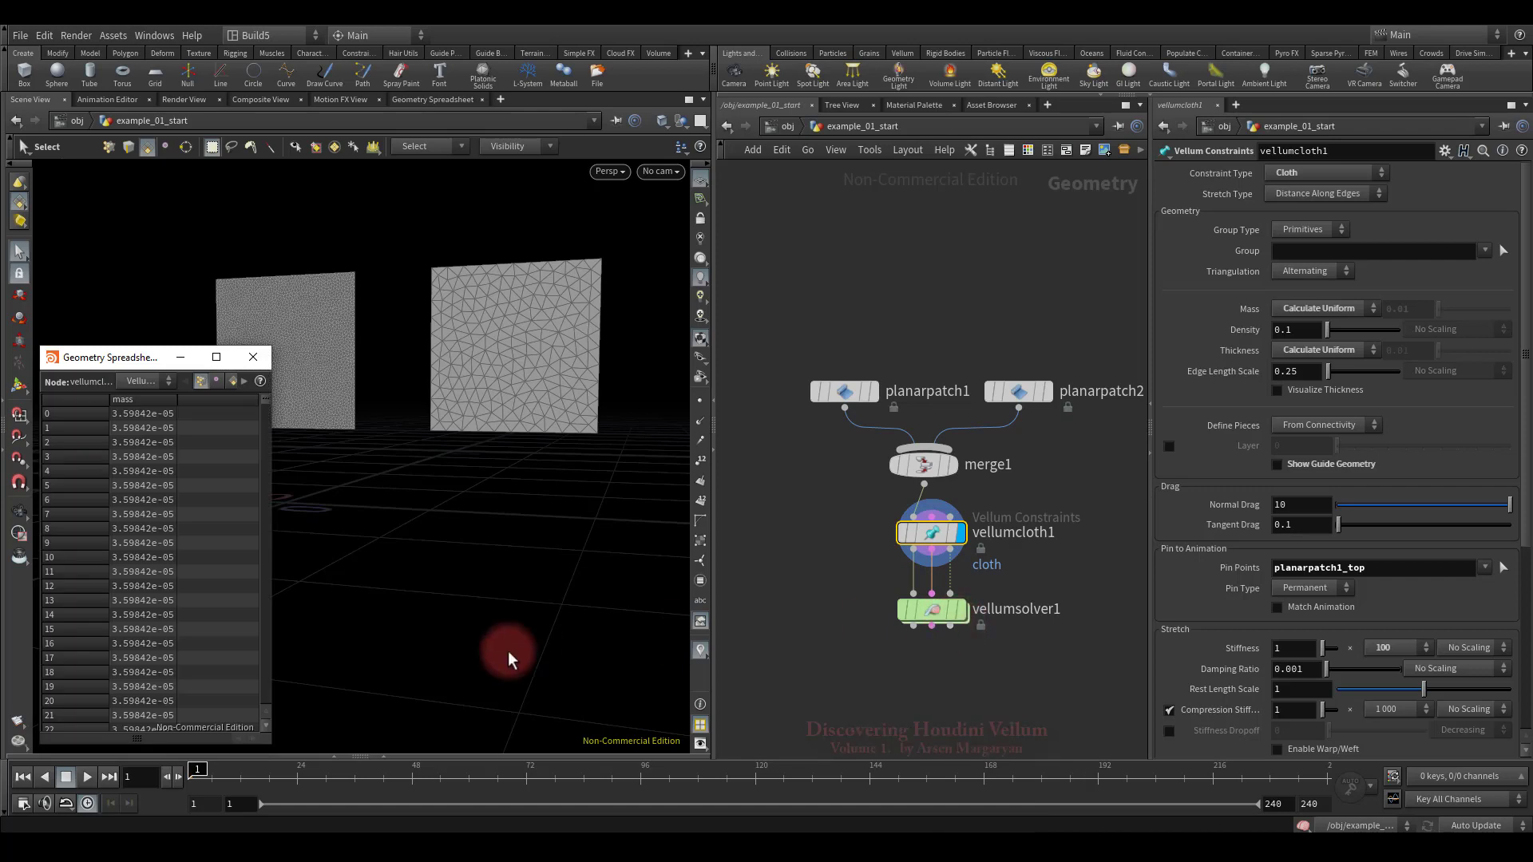
left_click_drag(273, 596, 554, 598)
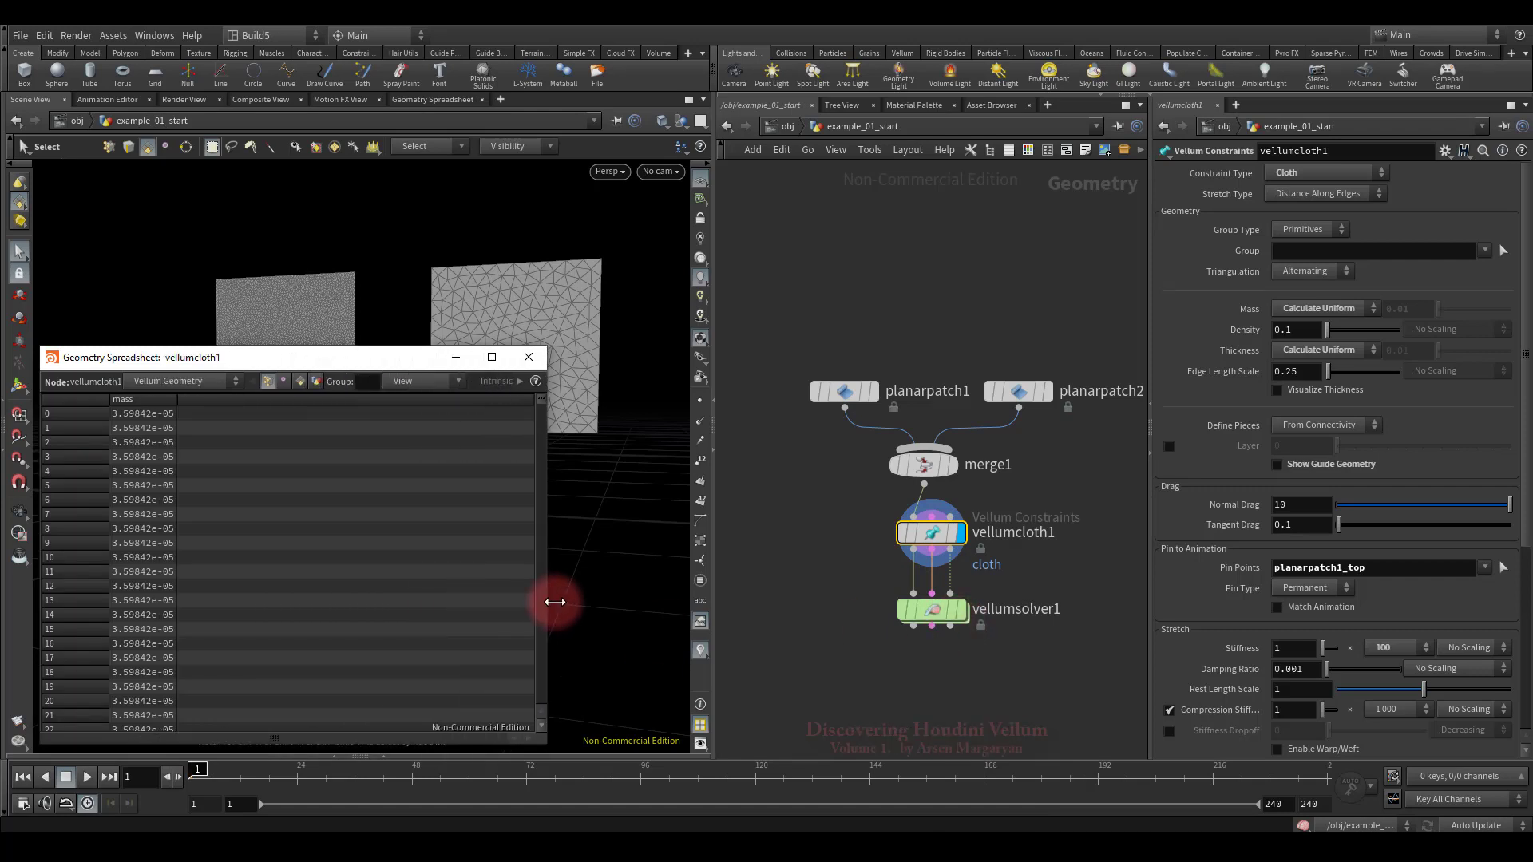
left_click(410, 382)
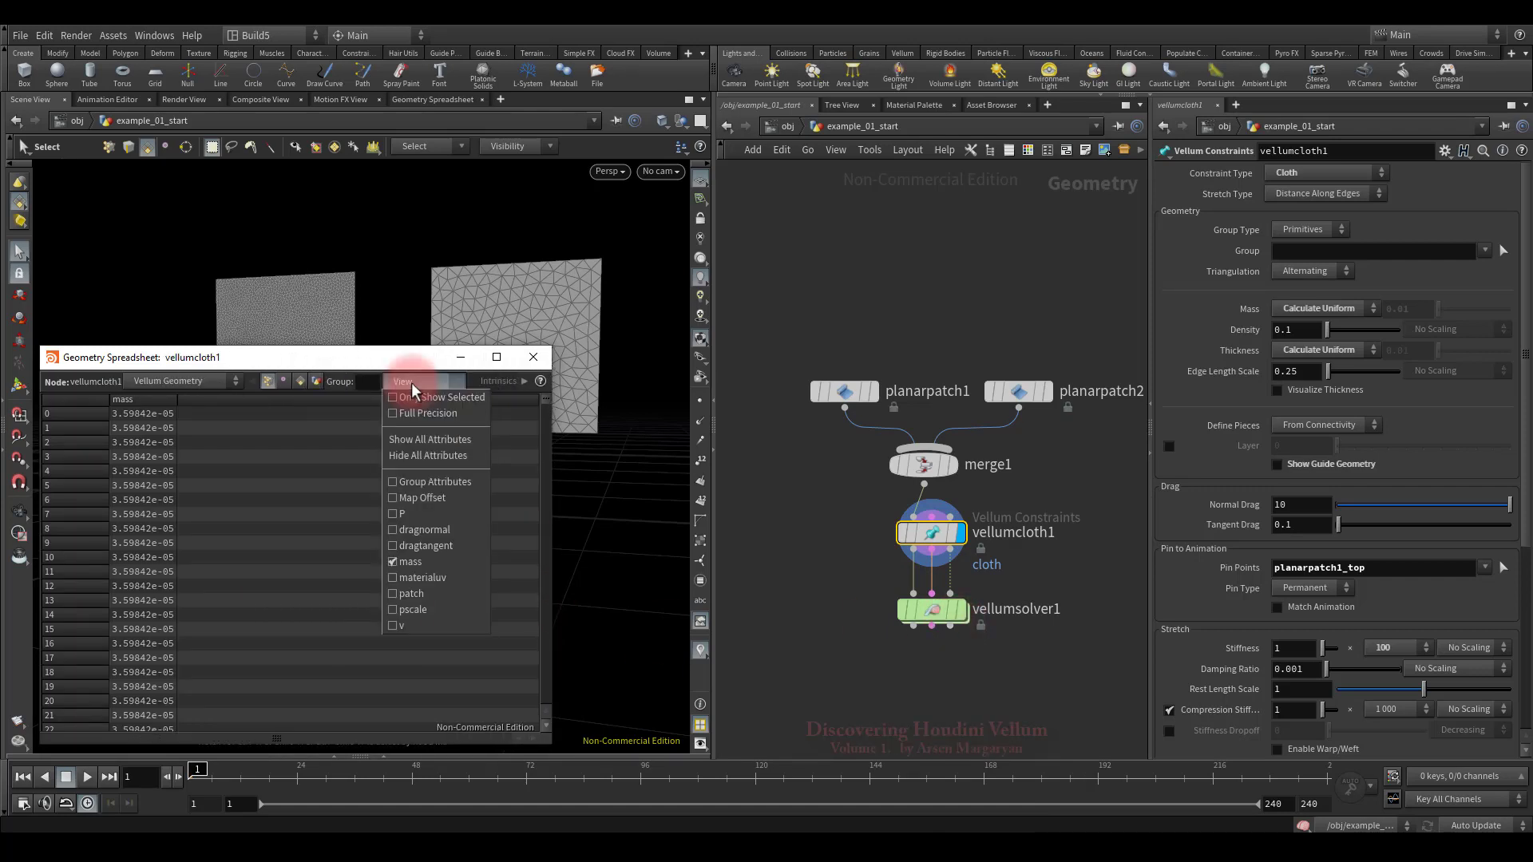
left_click(409, 396)
left_click_drag(381, 356, 420, 467)
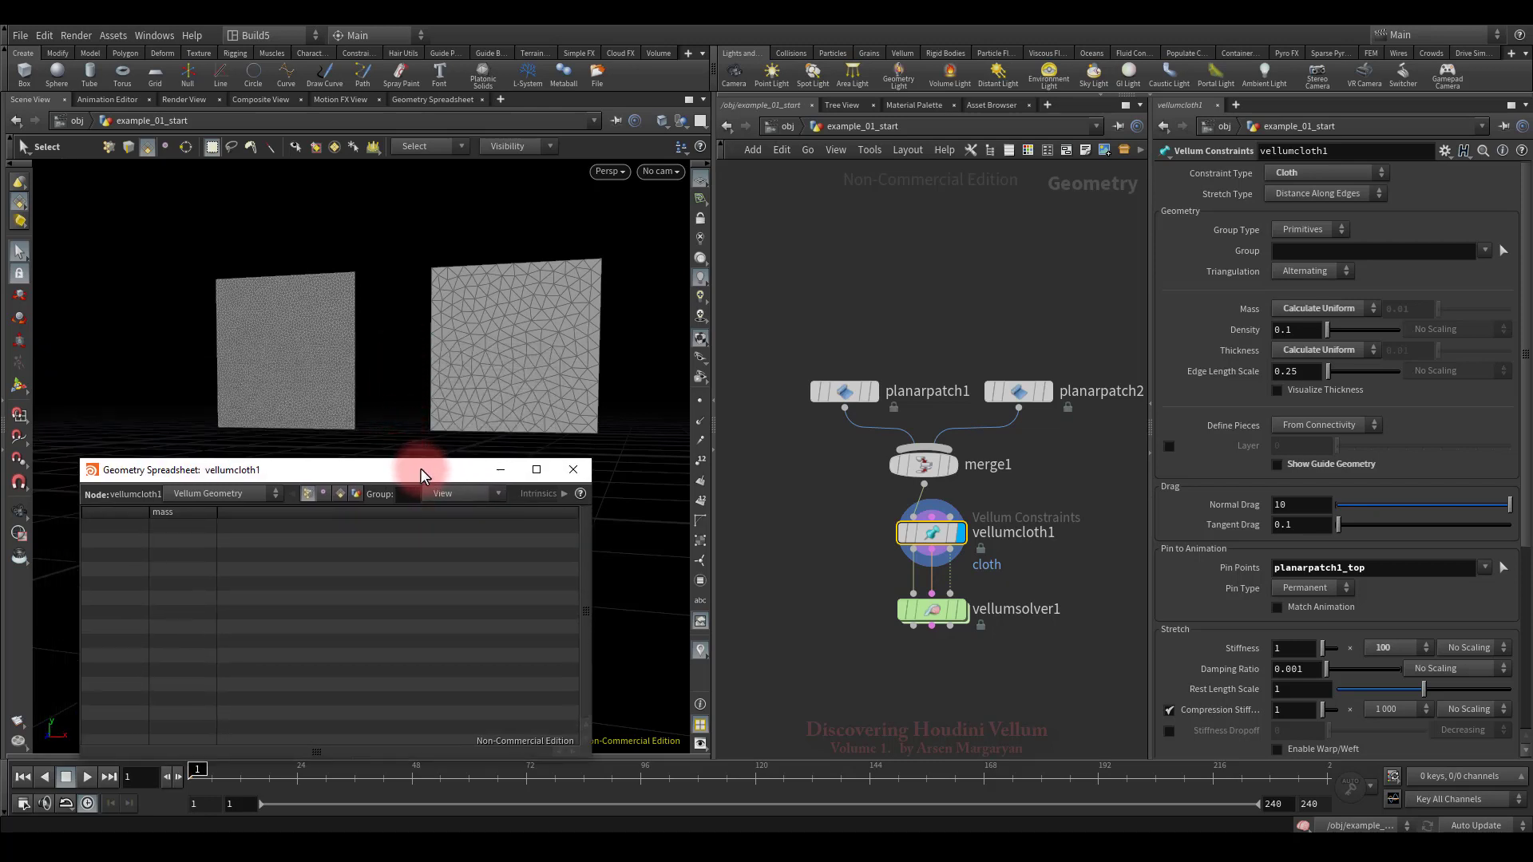
Select the points of each patch in turn to compare their mass values, then close the spreadsheet and return to primitive selection
key("2")
left_click_drag(149, 226, 386, 452)
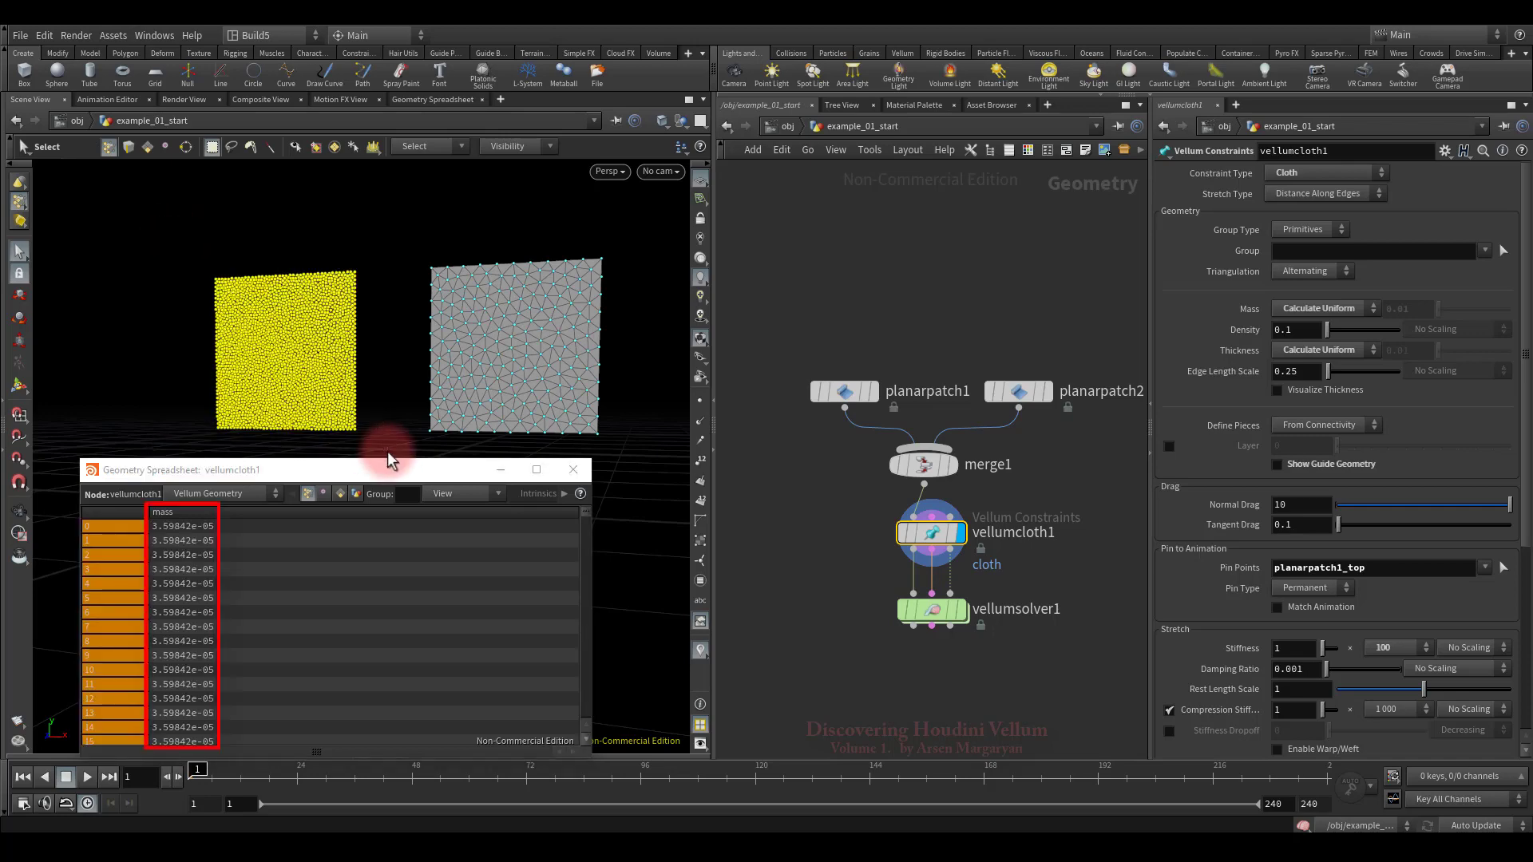
left_click_drag(393, 237, 632, 452)
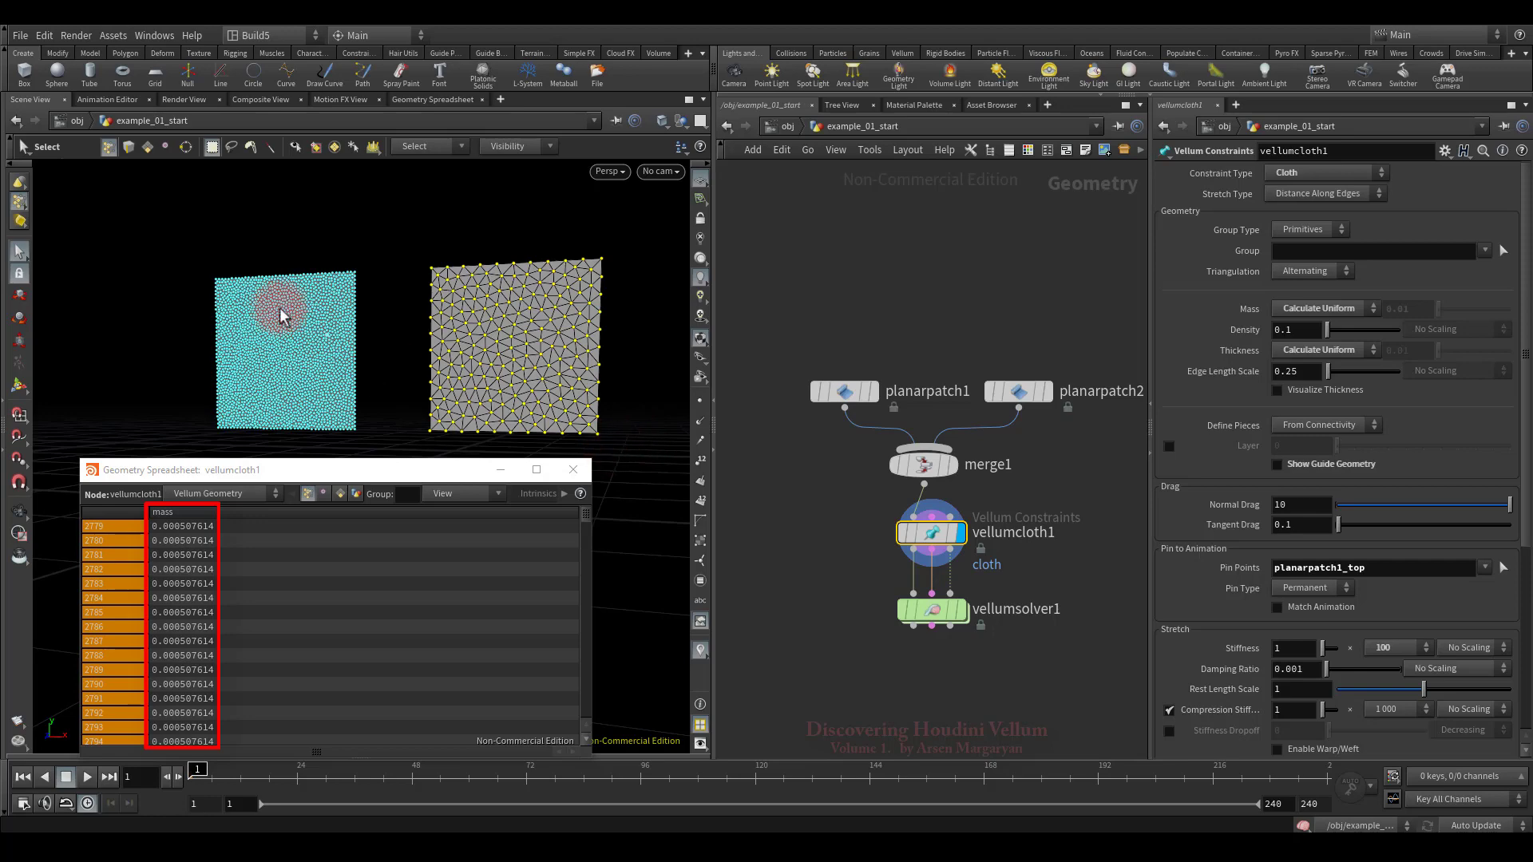
left_click_drag(182, 255, 371, 445)
left_click_drag(396, 220, 629, 454)
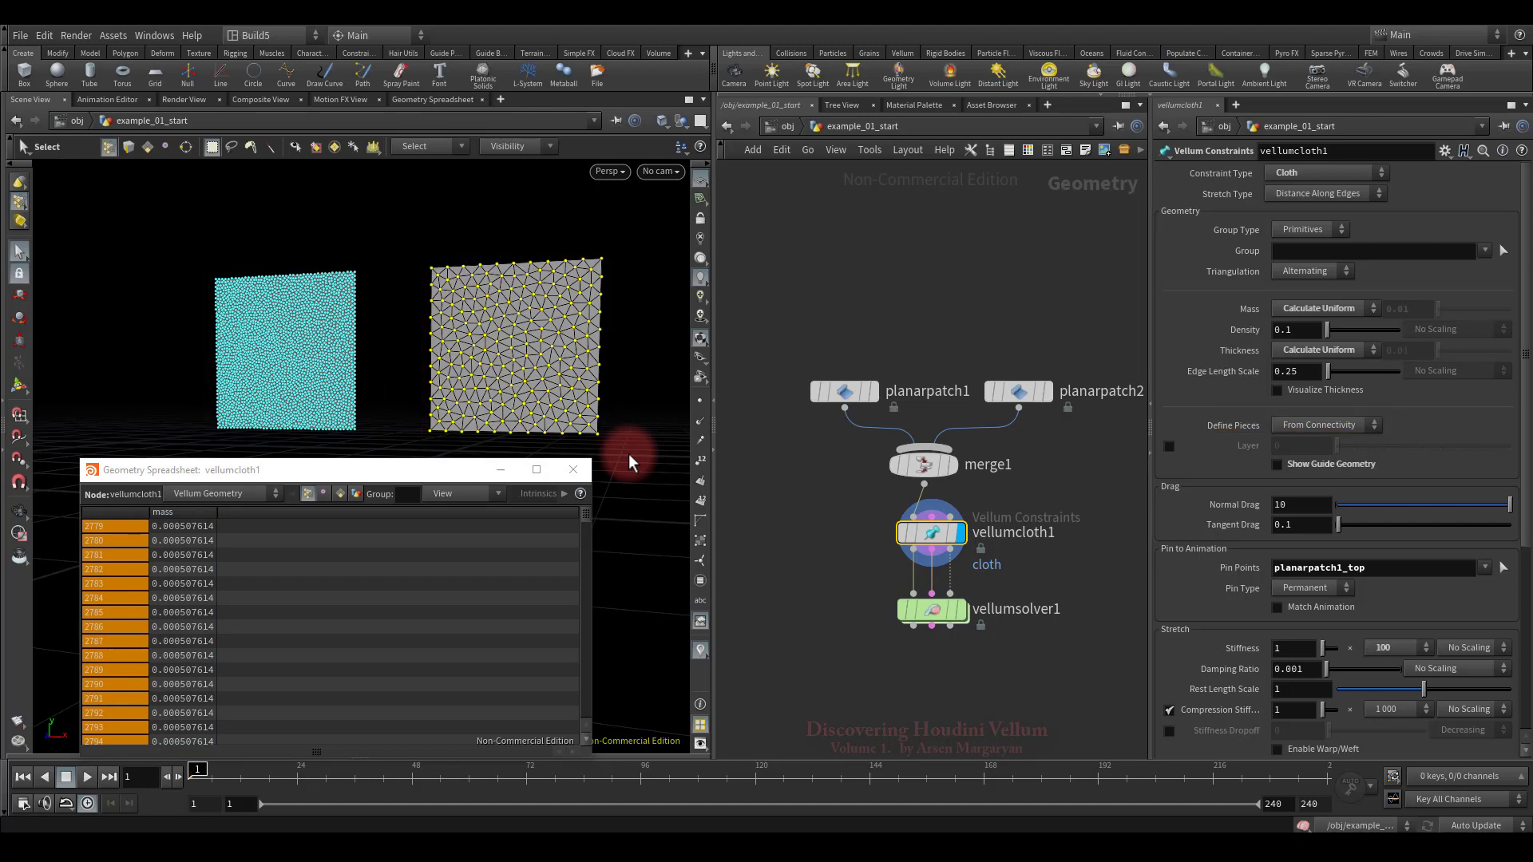
left_click(573, 470)
key("4")
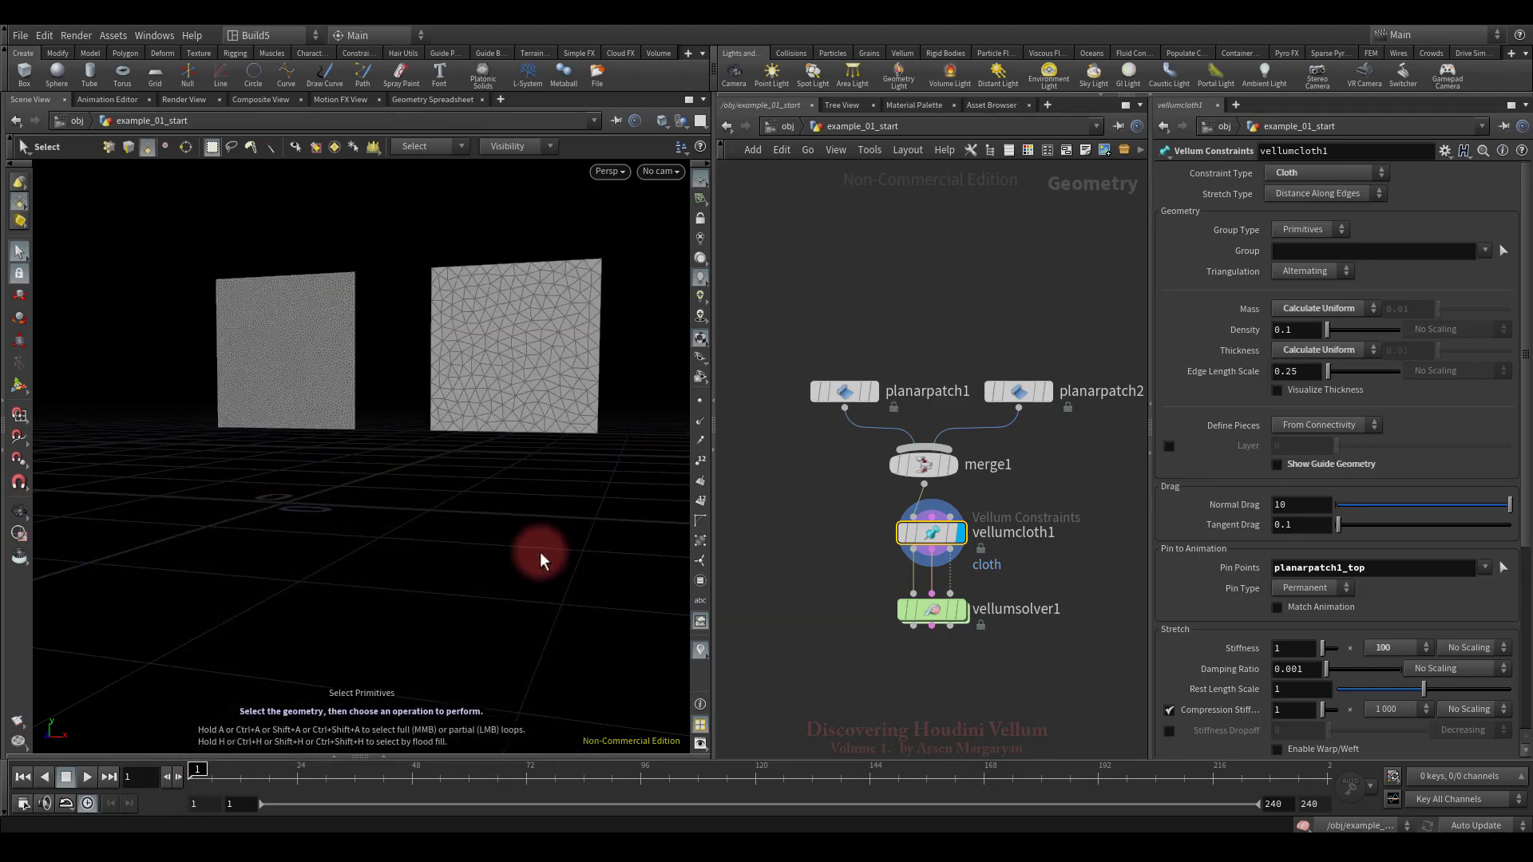
Delete planarpatch2 and merge1, lay out the remaining nodes and frame the network
middle_click_drag(559, 499, 559, 571)
left_click_drag(1091, 310, 936, 470)
key("Delete")
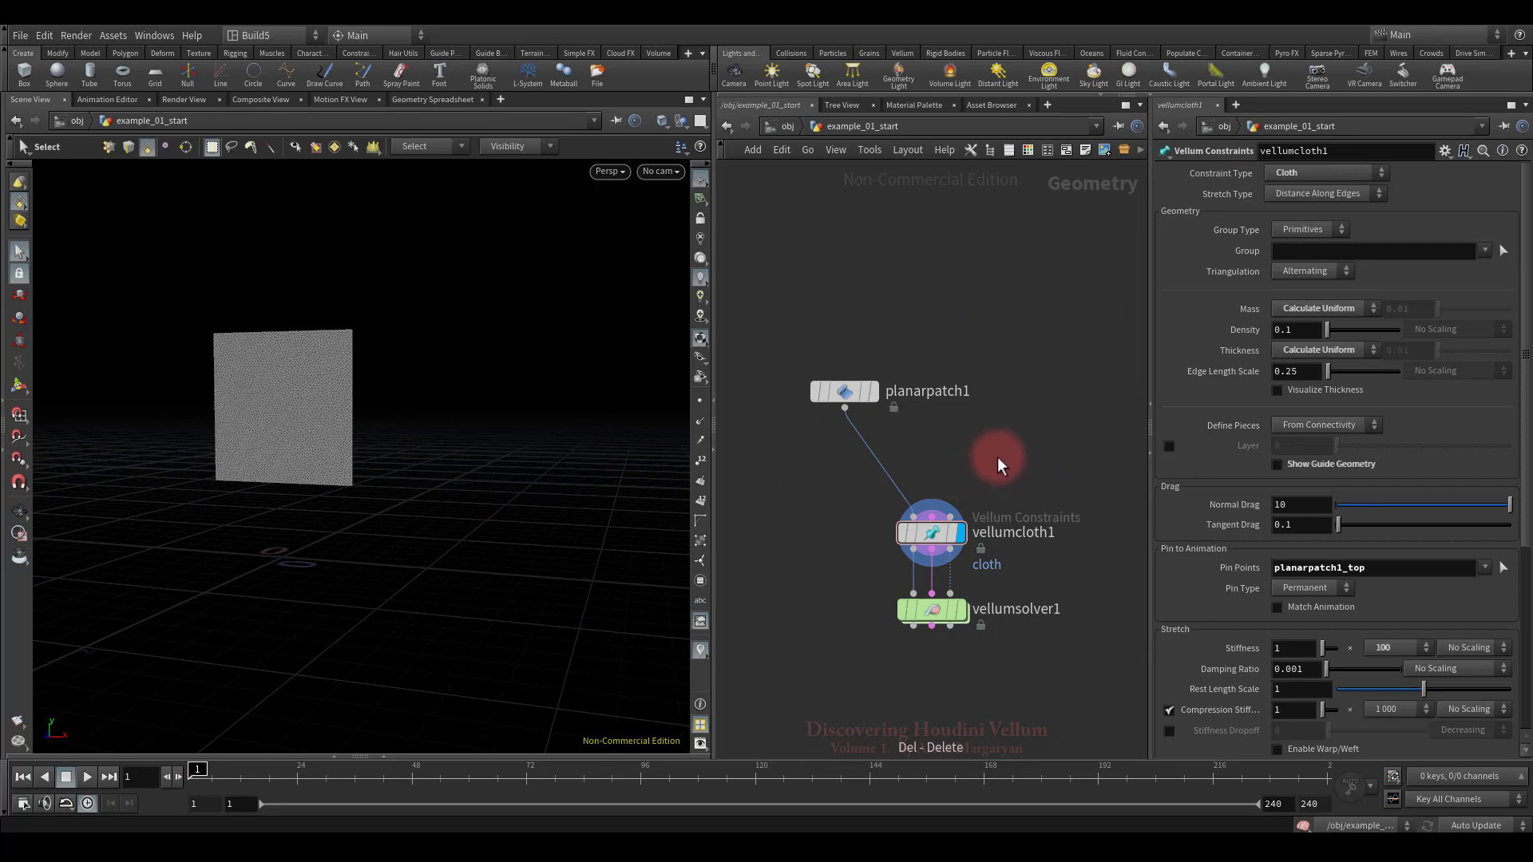
key("l")
key("h")
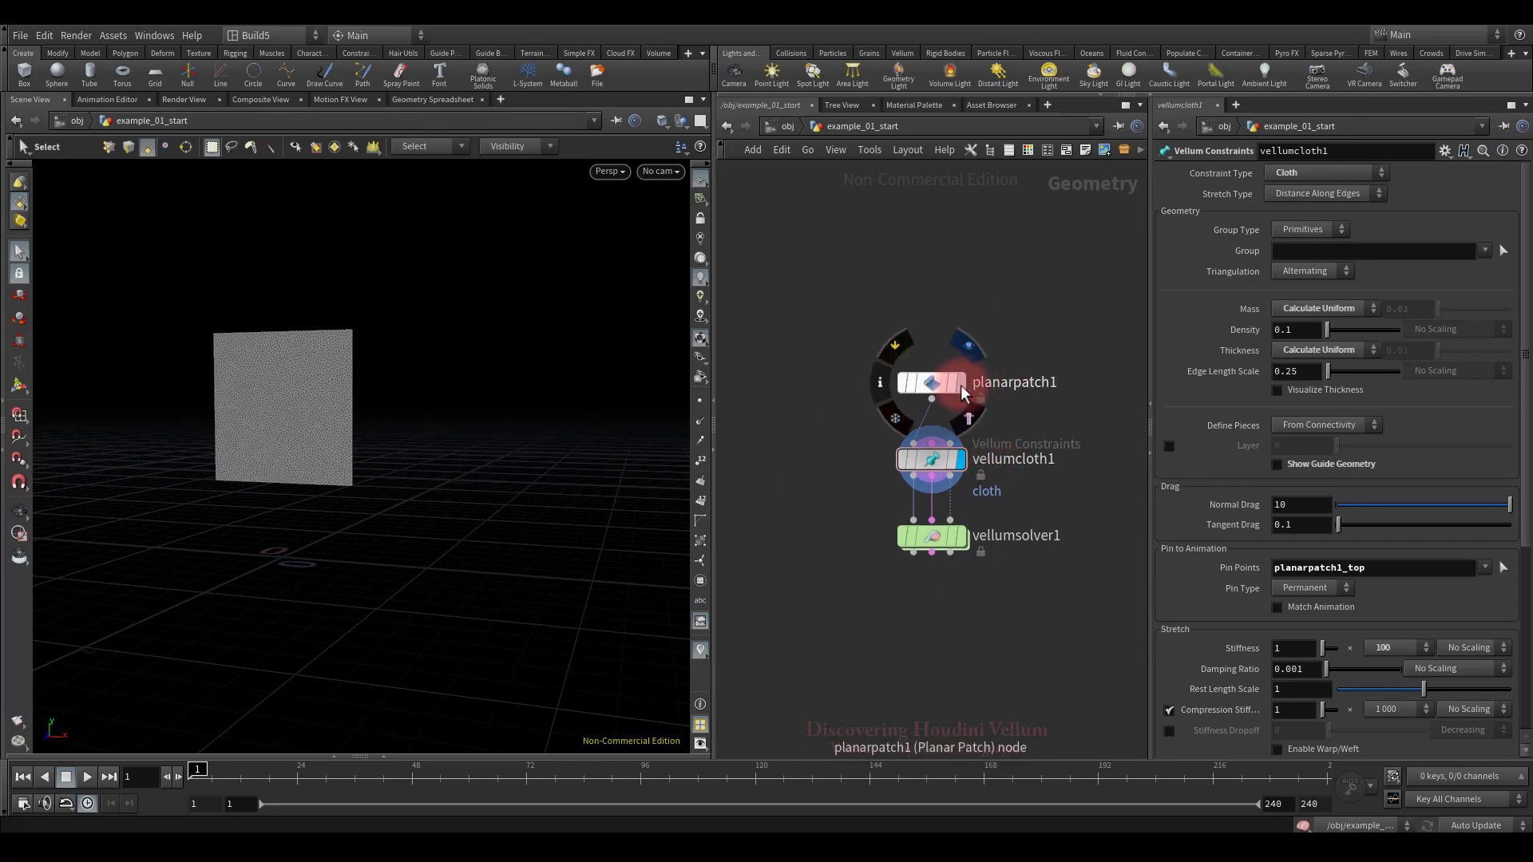
Display planarpatch1 and set its Edge Length to 0.05
left_click(962, 384)
left_click(1314, 193)
key("BackSpace")
key("BackSpace")
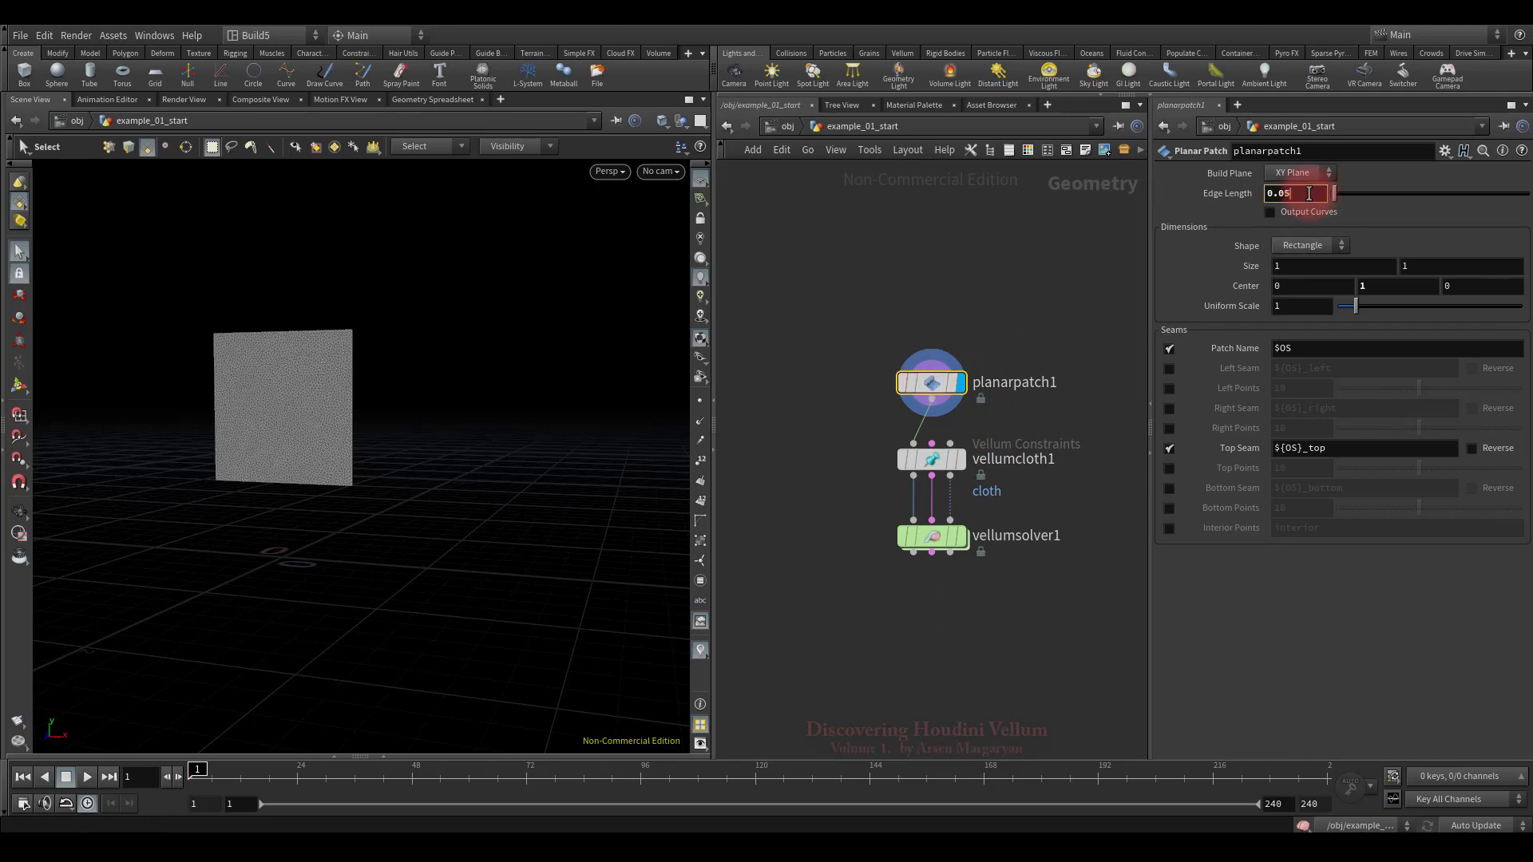
left_click(1060, 465)
Set the Stretch Stiffness multiplier of vellumcloth1 to 1
left_click(940, 460)
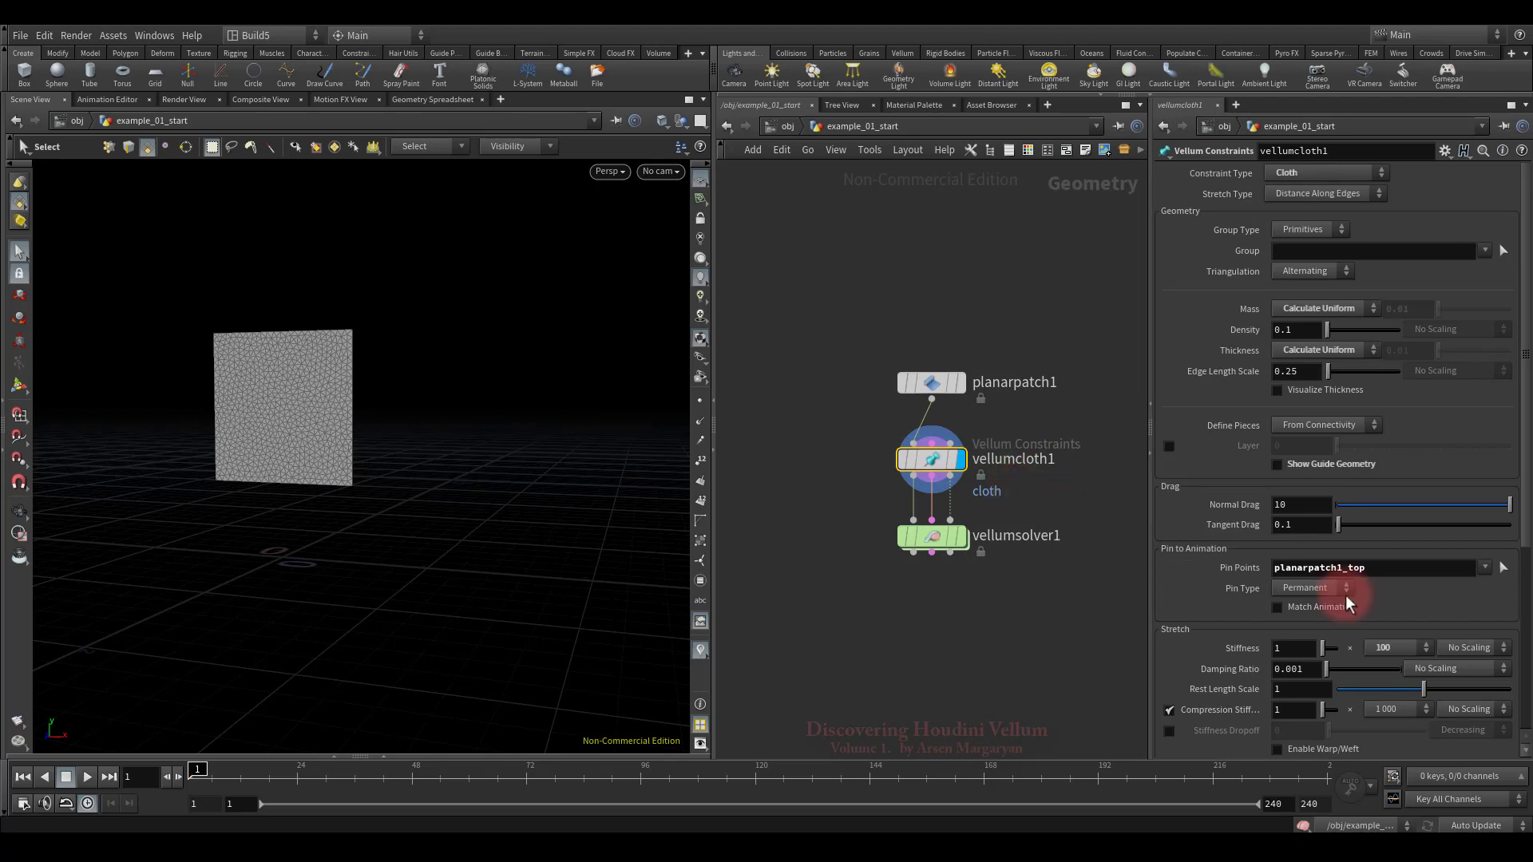
scroll(1389, 573, "down", 3)
left_click(1387, 524)
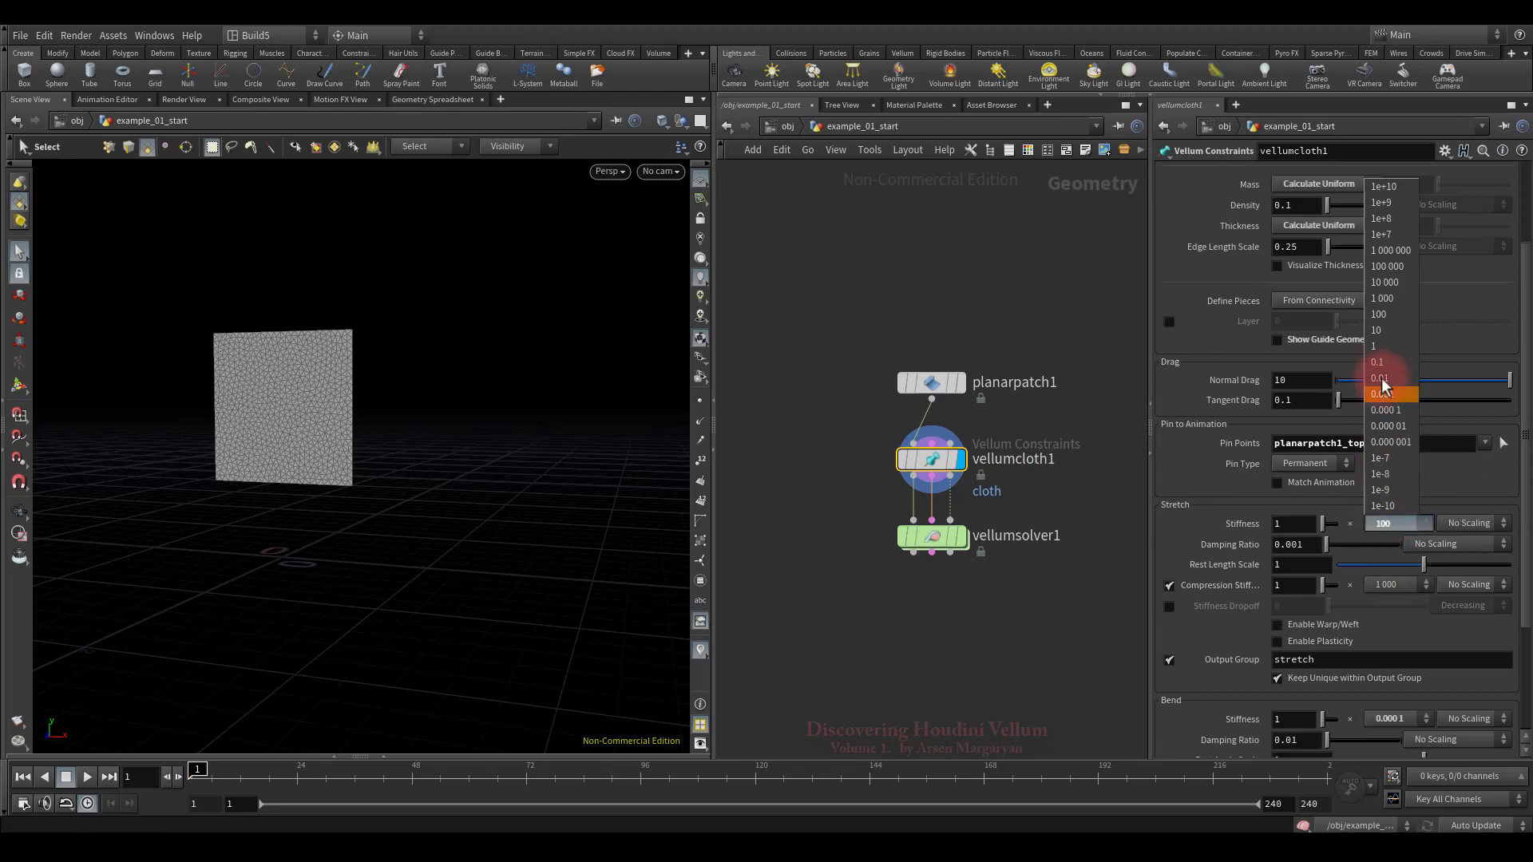
left_click(1383, 346)
Display vellumsolver1, play the simulation with the softer stretch stiffness and rewind it
left_click(961, 538)
key("Escape")
middle_click_drag(420, 537, 501, 470)
left_click_drag(501, 470, 591, 501)
key("s")
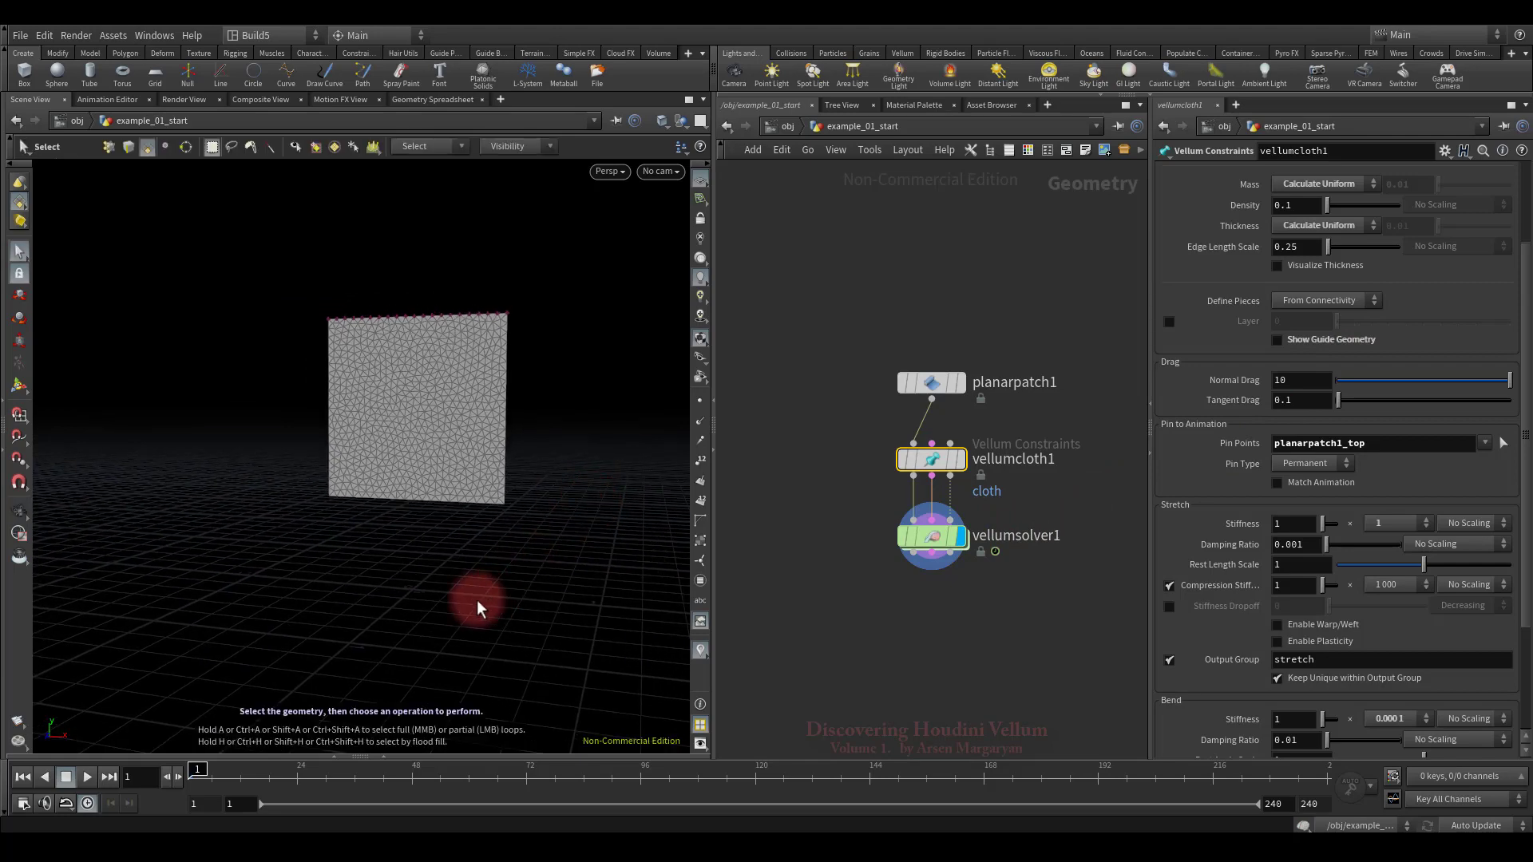
left_click(88, 777)
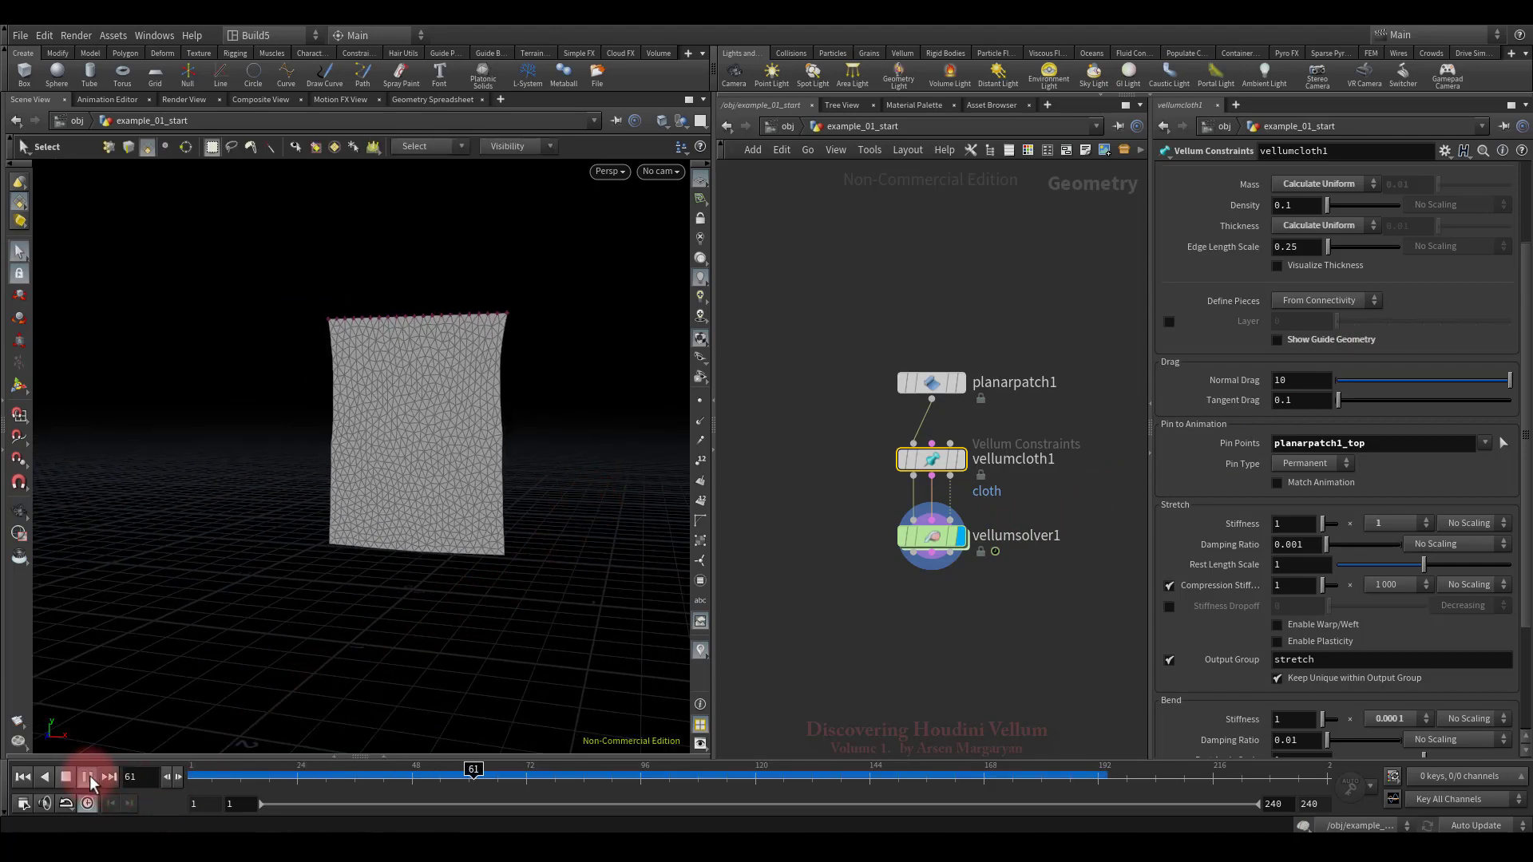
left_click(88, 777)
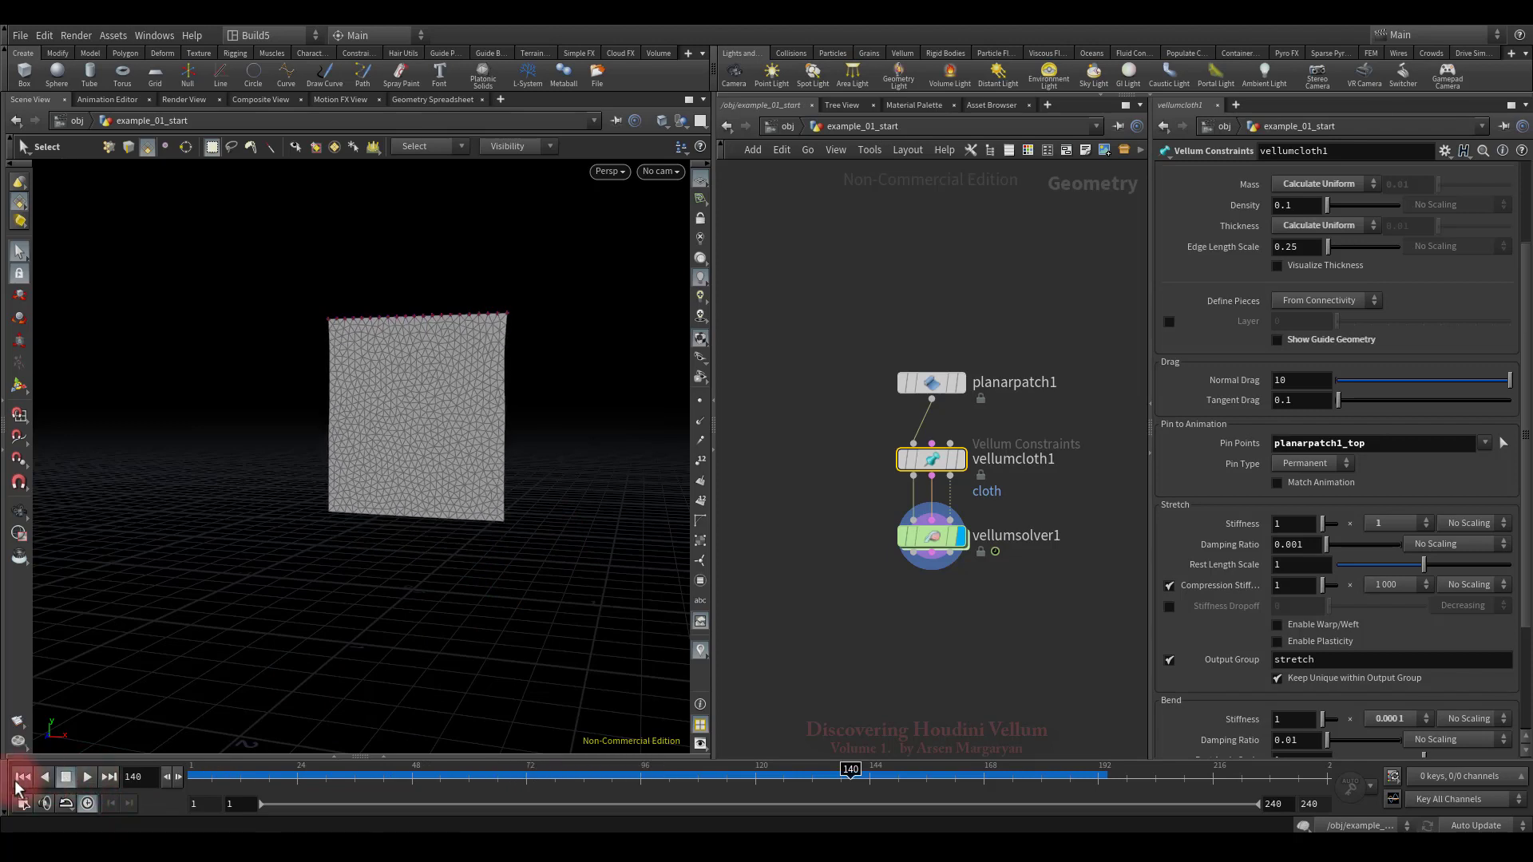
left_click(22, 777)
Spread the network nodes apart and insert a TriDivide node between planarpatch1 and vellumcloth1
left_click(845, 497)
middle_click_drag(845, 497, 859, 581)
left_click_drag(926, 484, 936, 375)
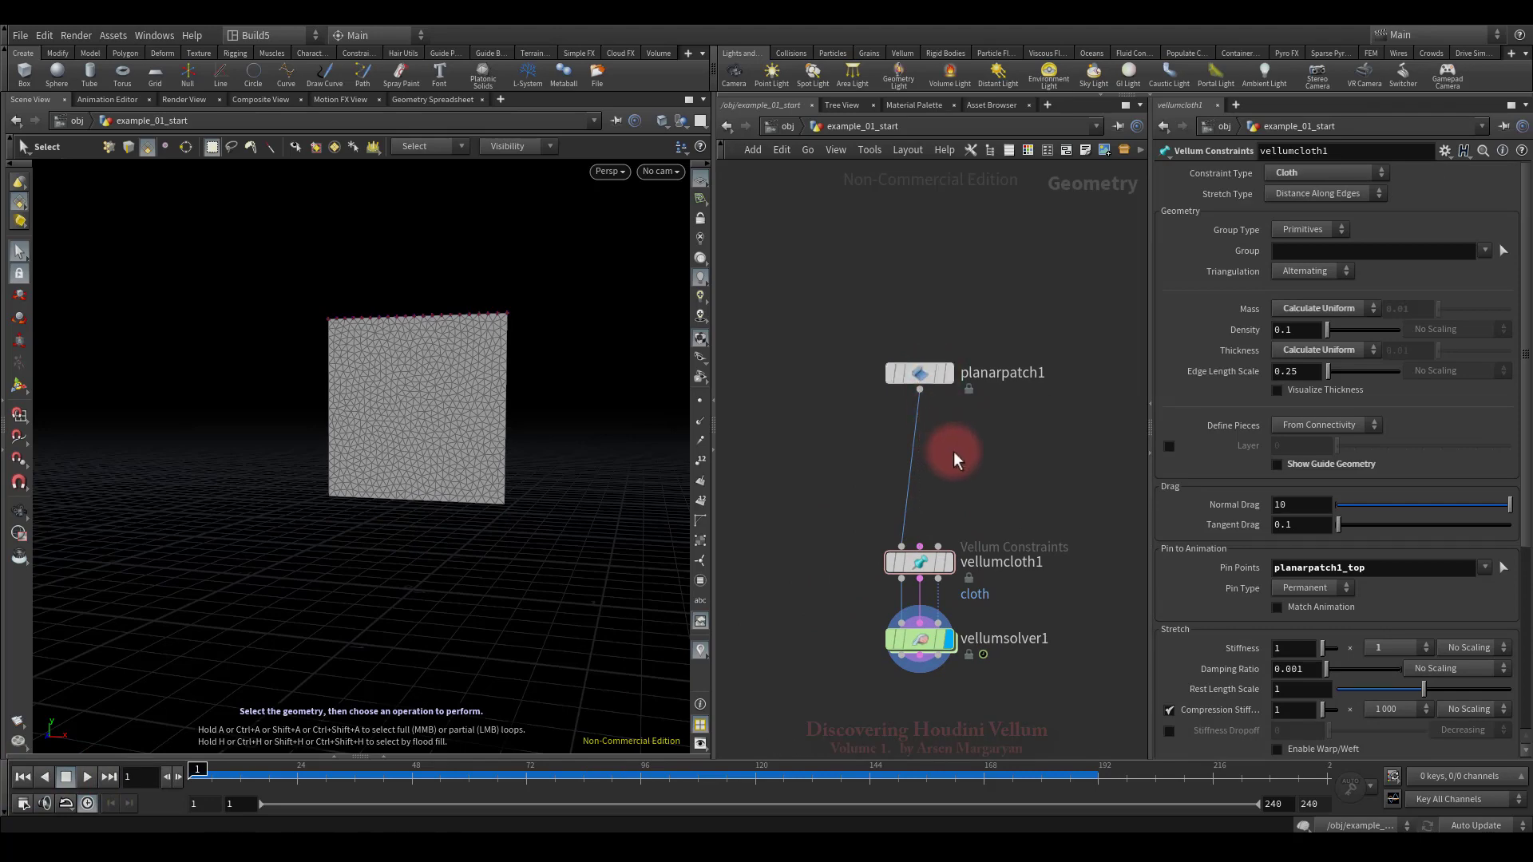
key("Tab")
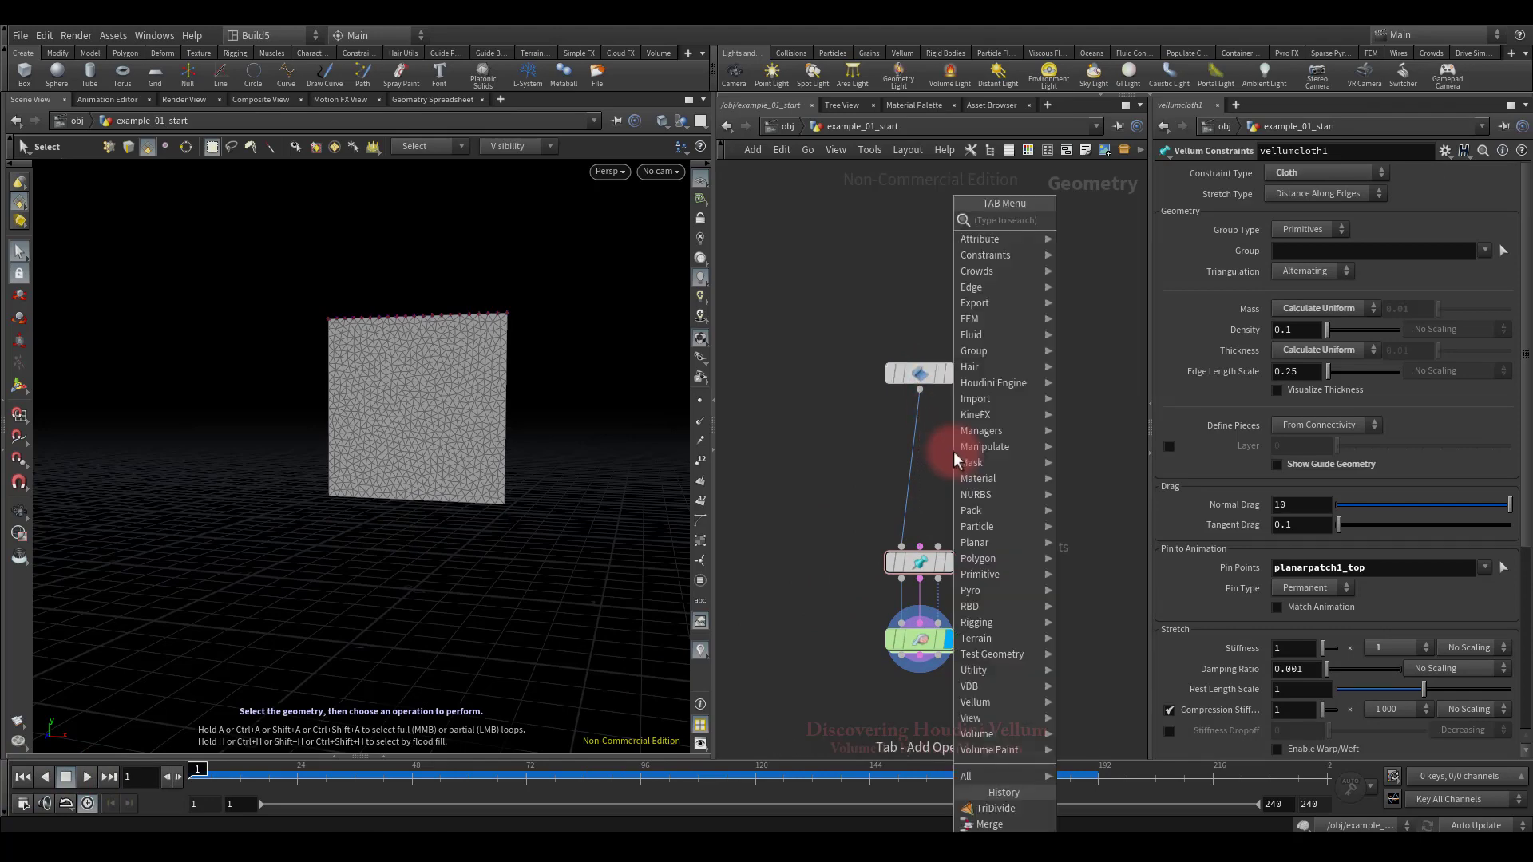
type("tri")
left_click(1094, 267)
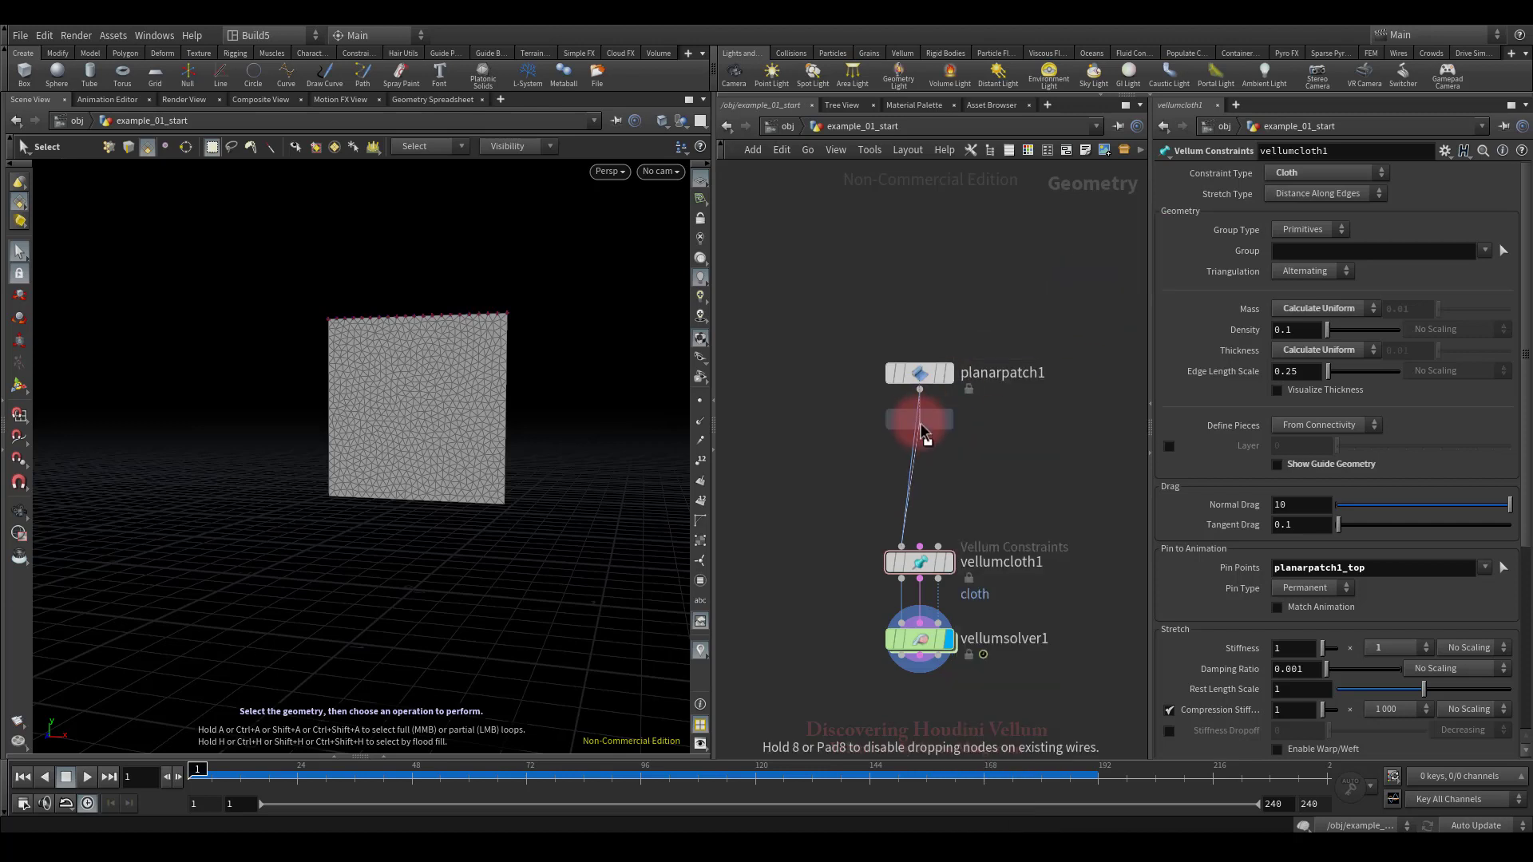
left_click(917, 439)
left_click_drag(918, 441, 926, 471)
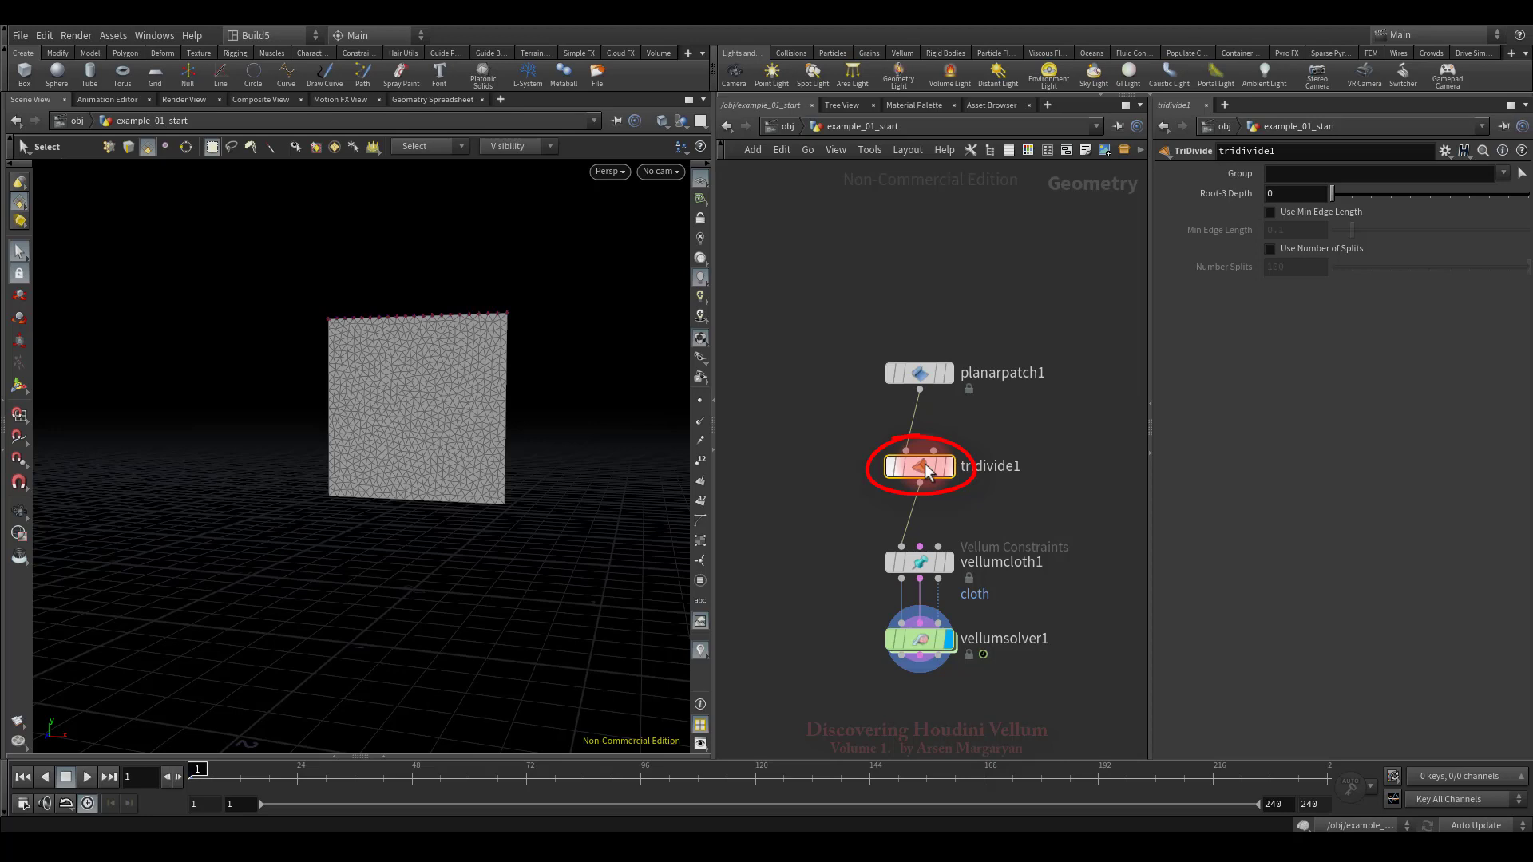
Display tridivide1, limit its Group to the primitives in the patch's lower-right corner and set Root-3 Depth to 2
left_click(949, 467)
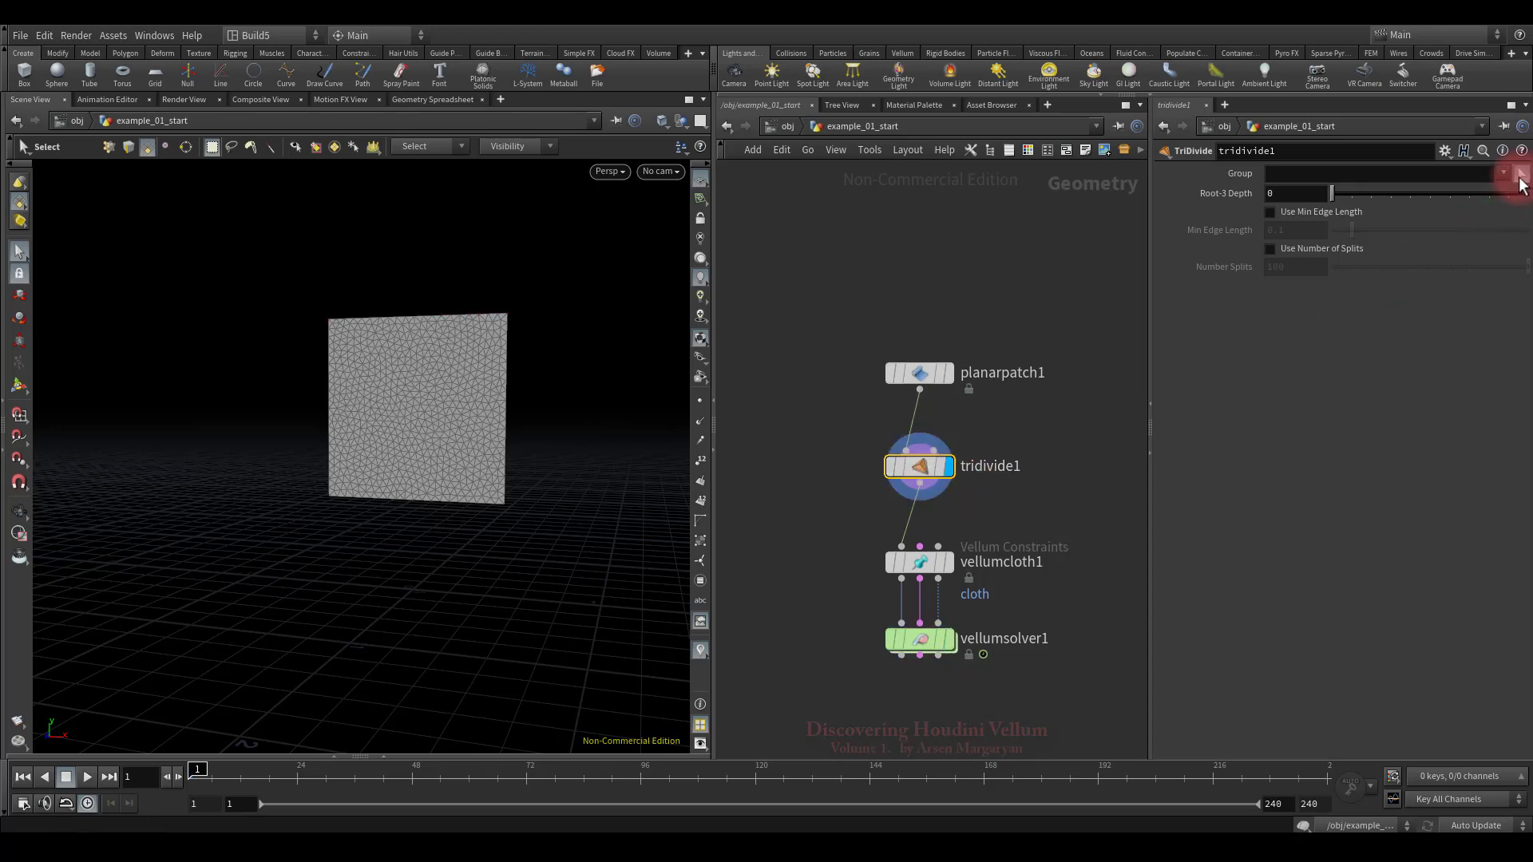
left_click(947, 372)
key("Escape")
left_click_drag(513, 442, 406, 541)
key("Return")
key("Return")
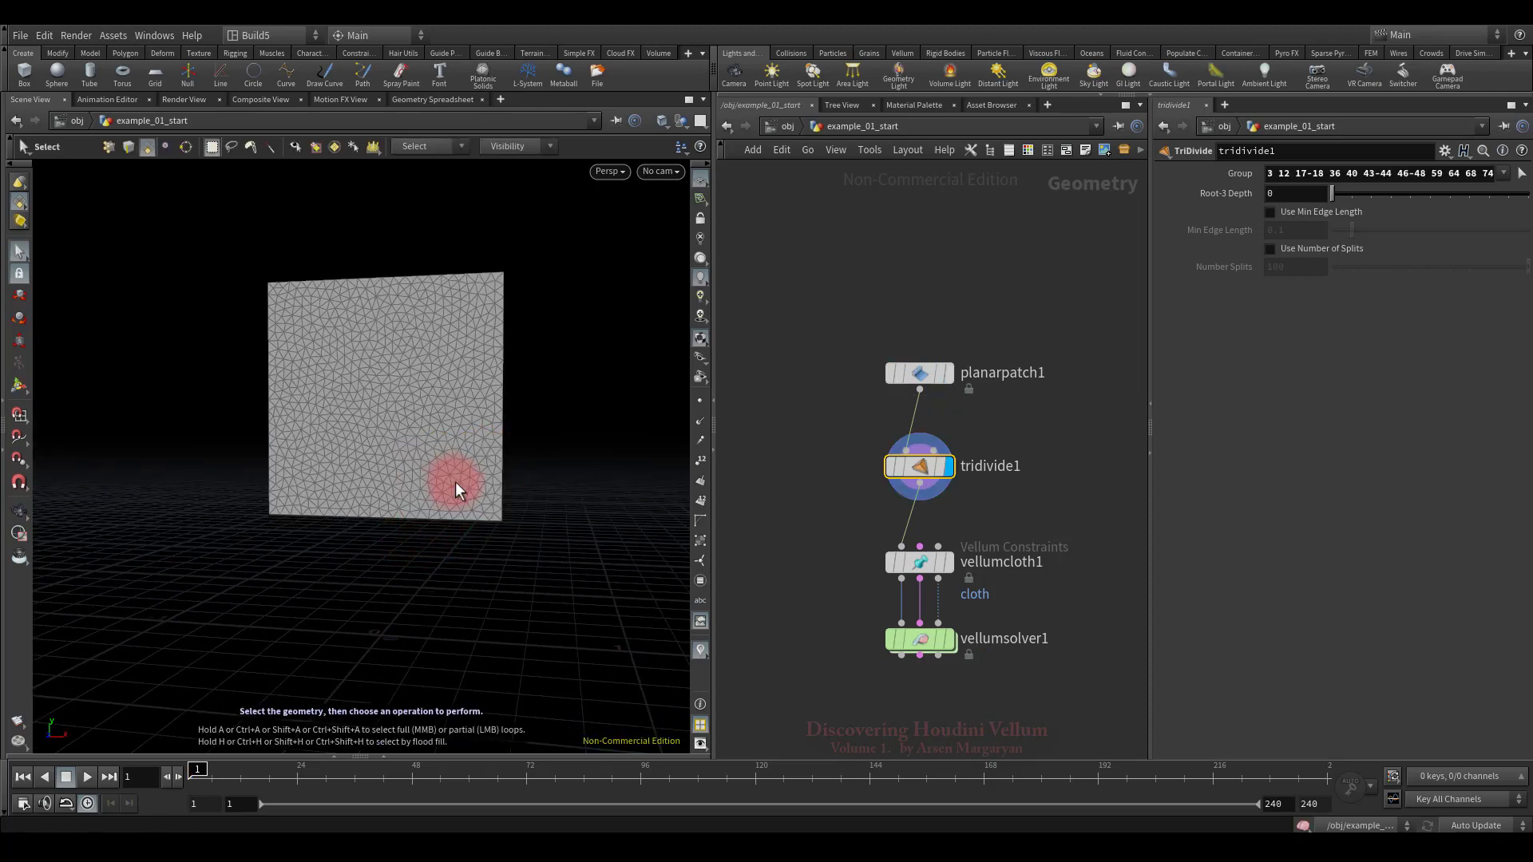
left_click_drag(1341, 196, 1368, 194)
Display vellumsolver1, play the simulation of the cloth with the subdivided corner and rewind it
left_click(949, 640)
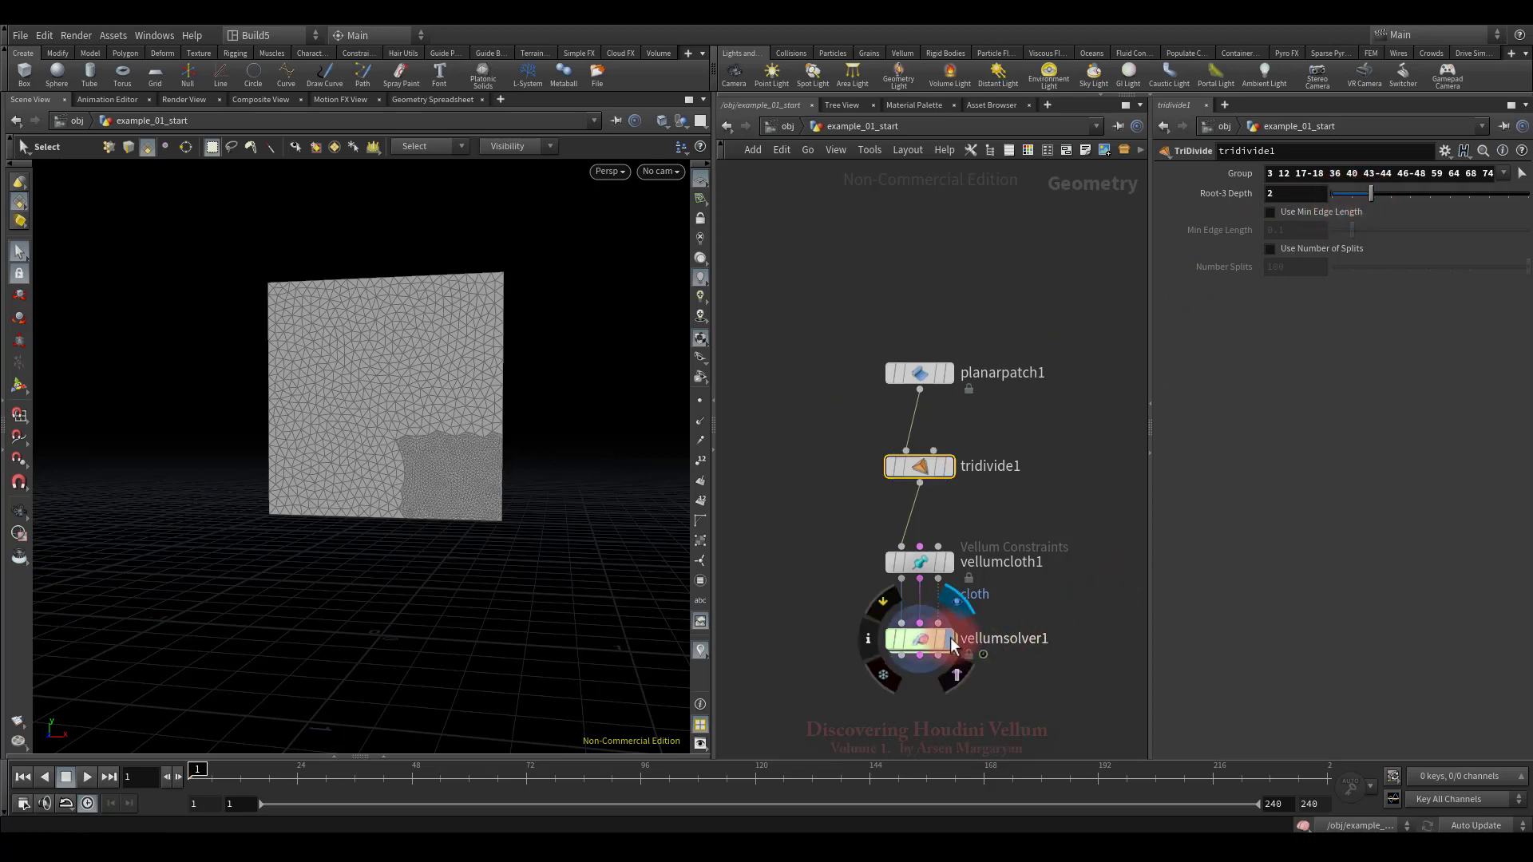
key("Escape")
left_click_drag(538, 535, 531, 541)
key("s")
left_click(88, 777)
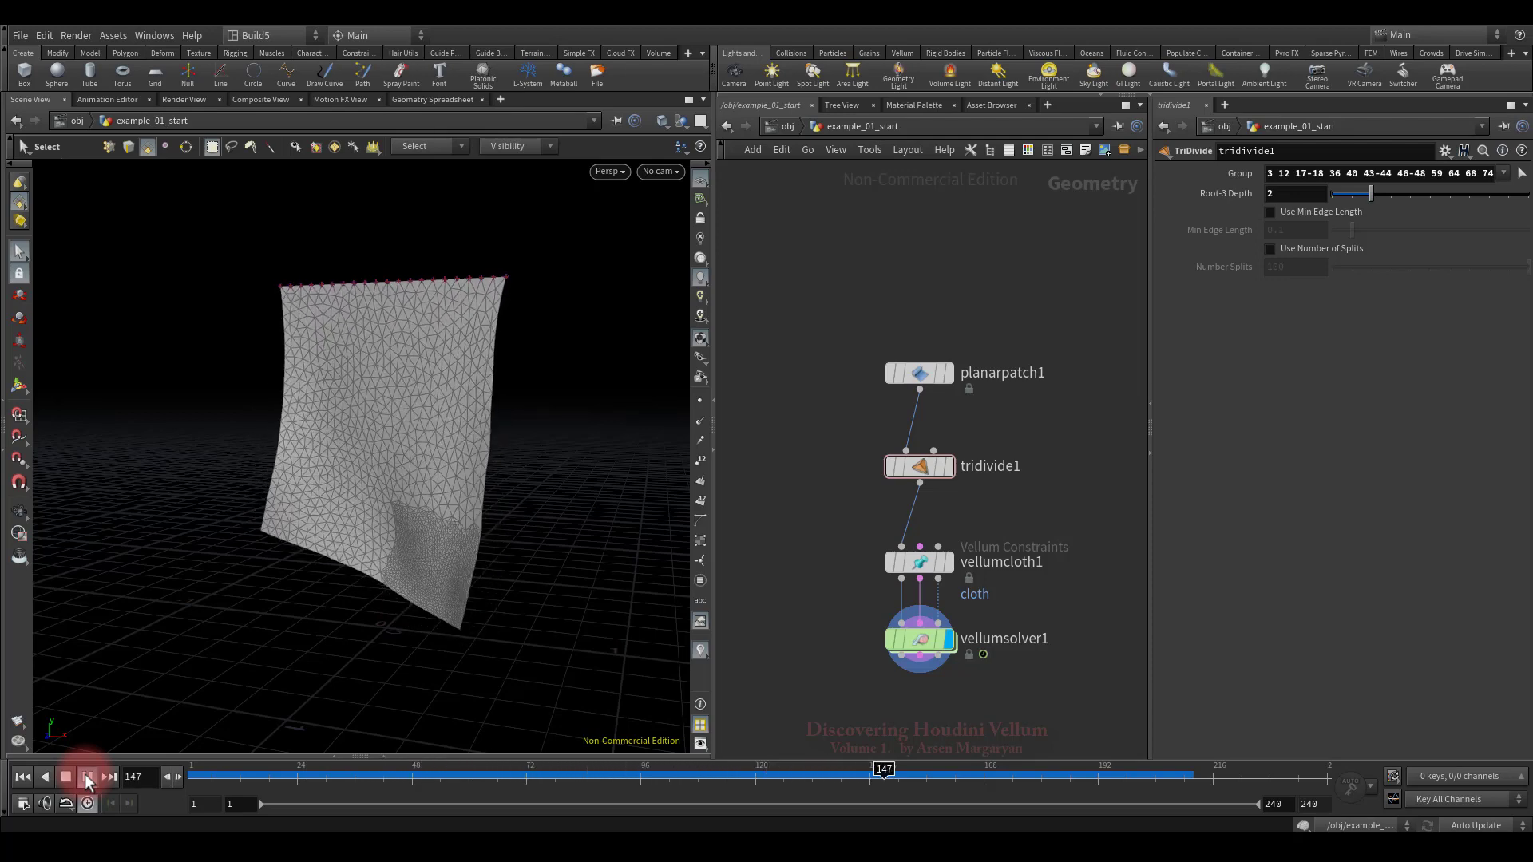
left_click(69, 775)
left_click(23, 776)
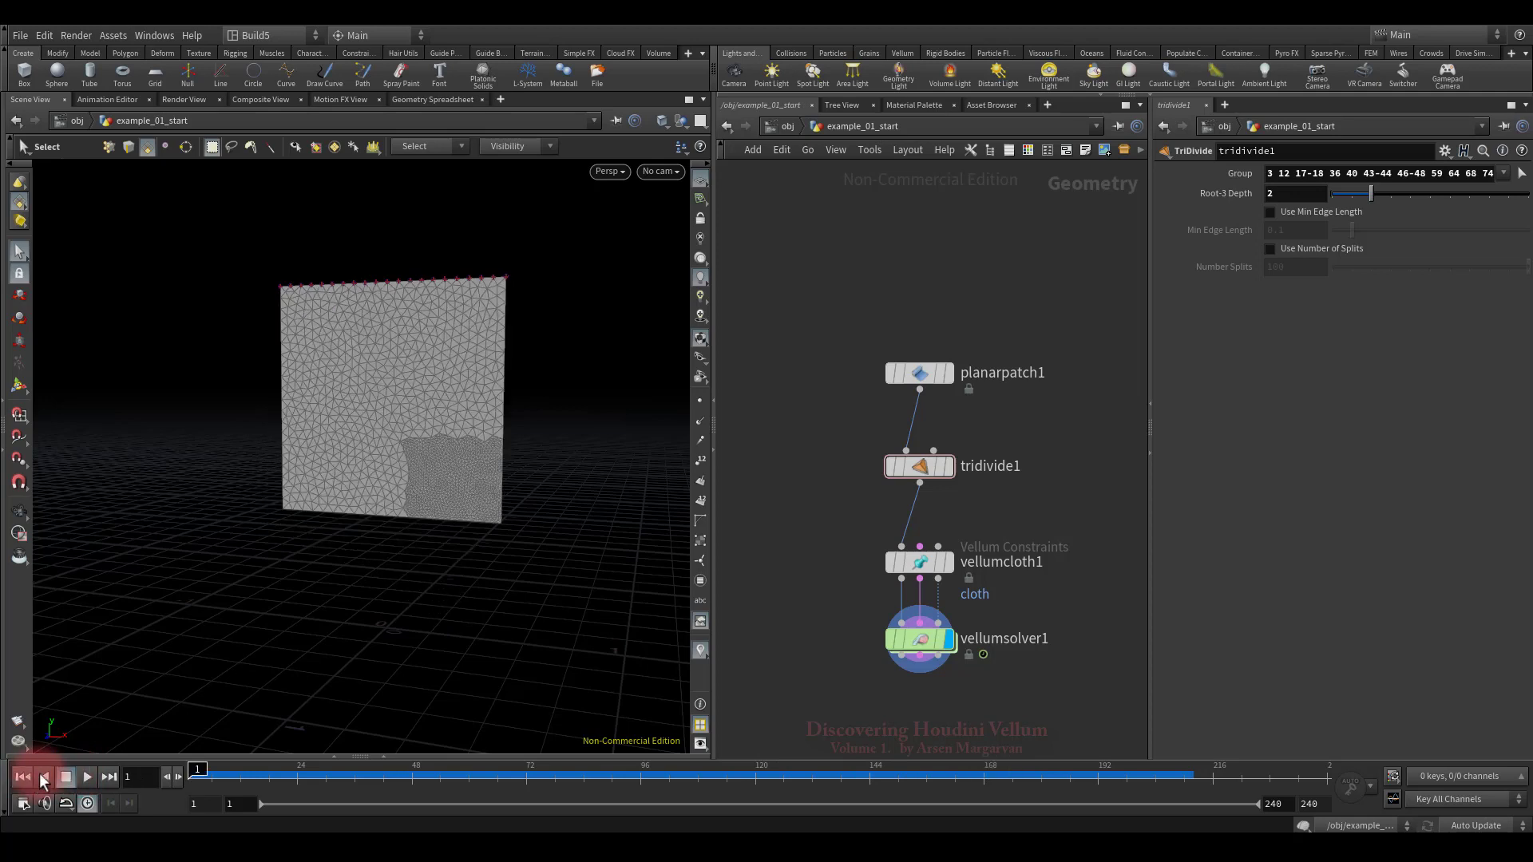
Set the Root-3 Depth of tridivide1 to 4
double_click(1313, 192)
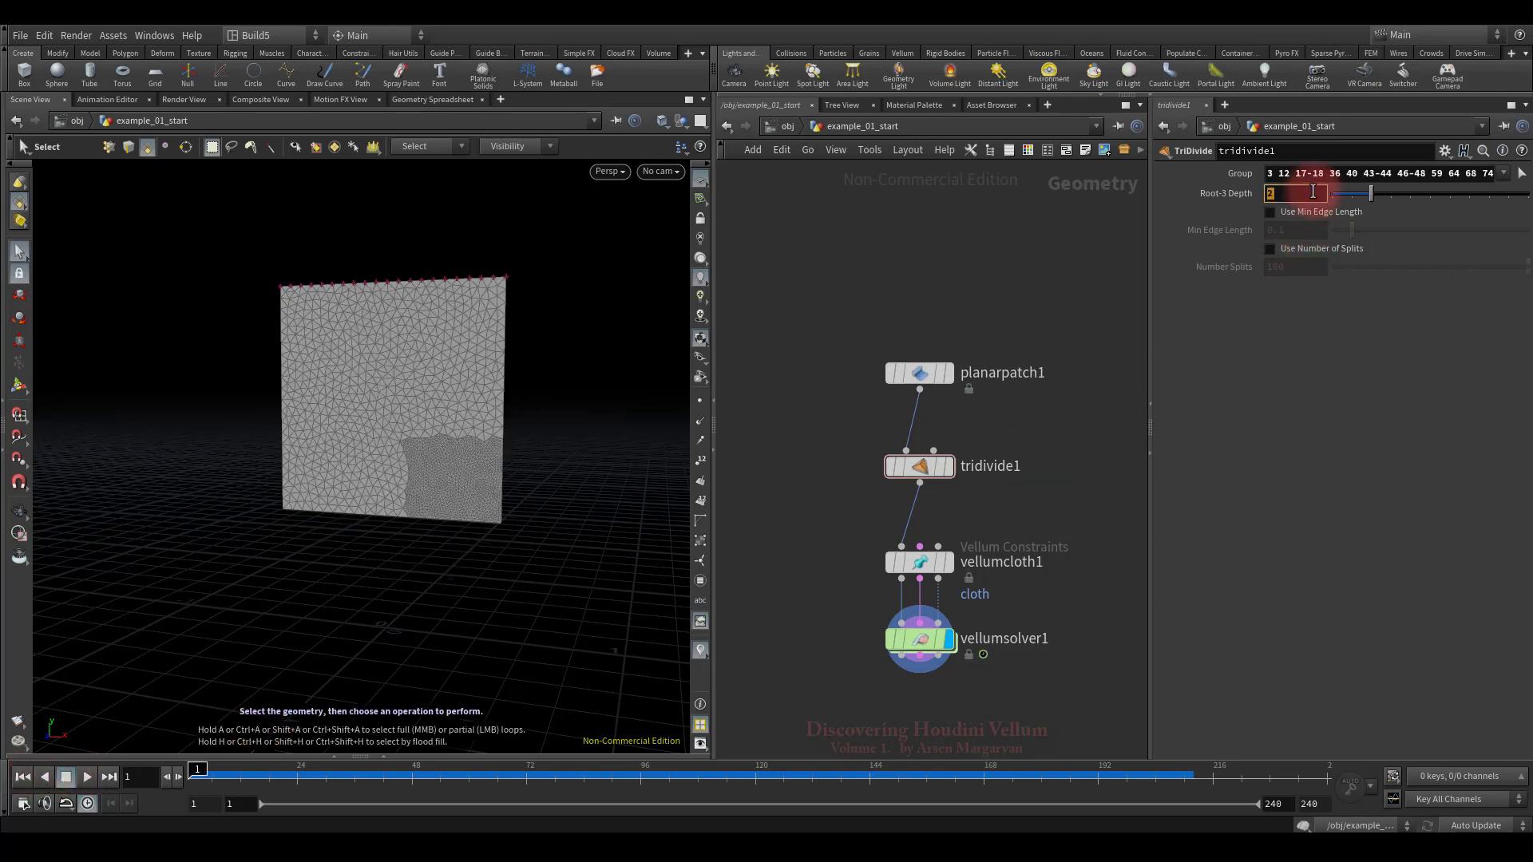
type("4")
key("Return")
Play the simulation with the even denser corner, rewind it and look at the cloth more closely
left_click(122, 803)
left_click(88, 775)
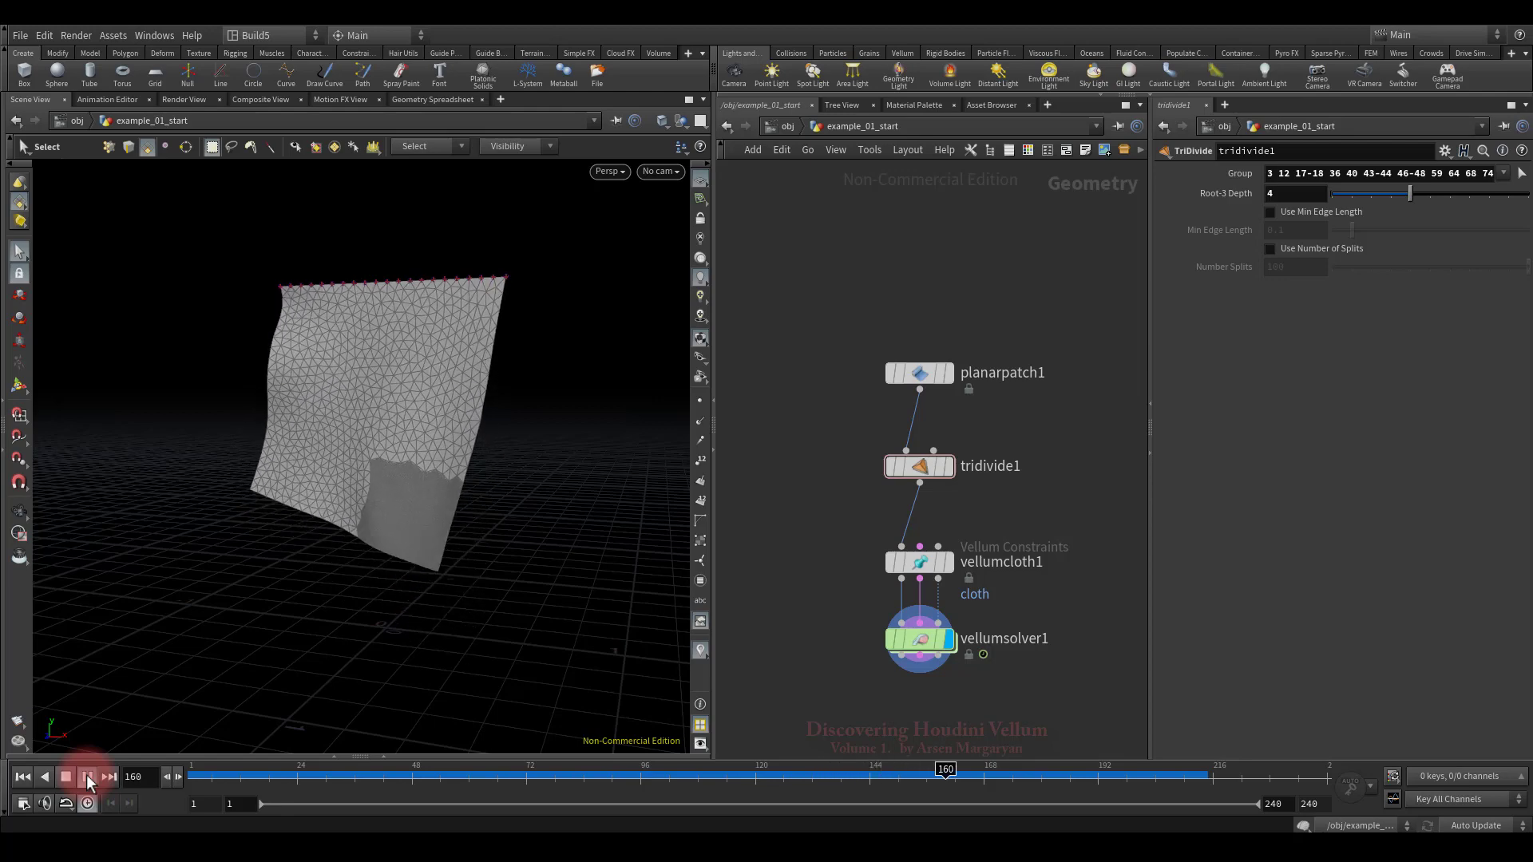
left_click(22, 782)
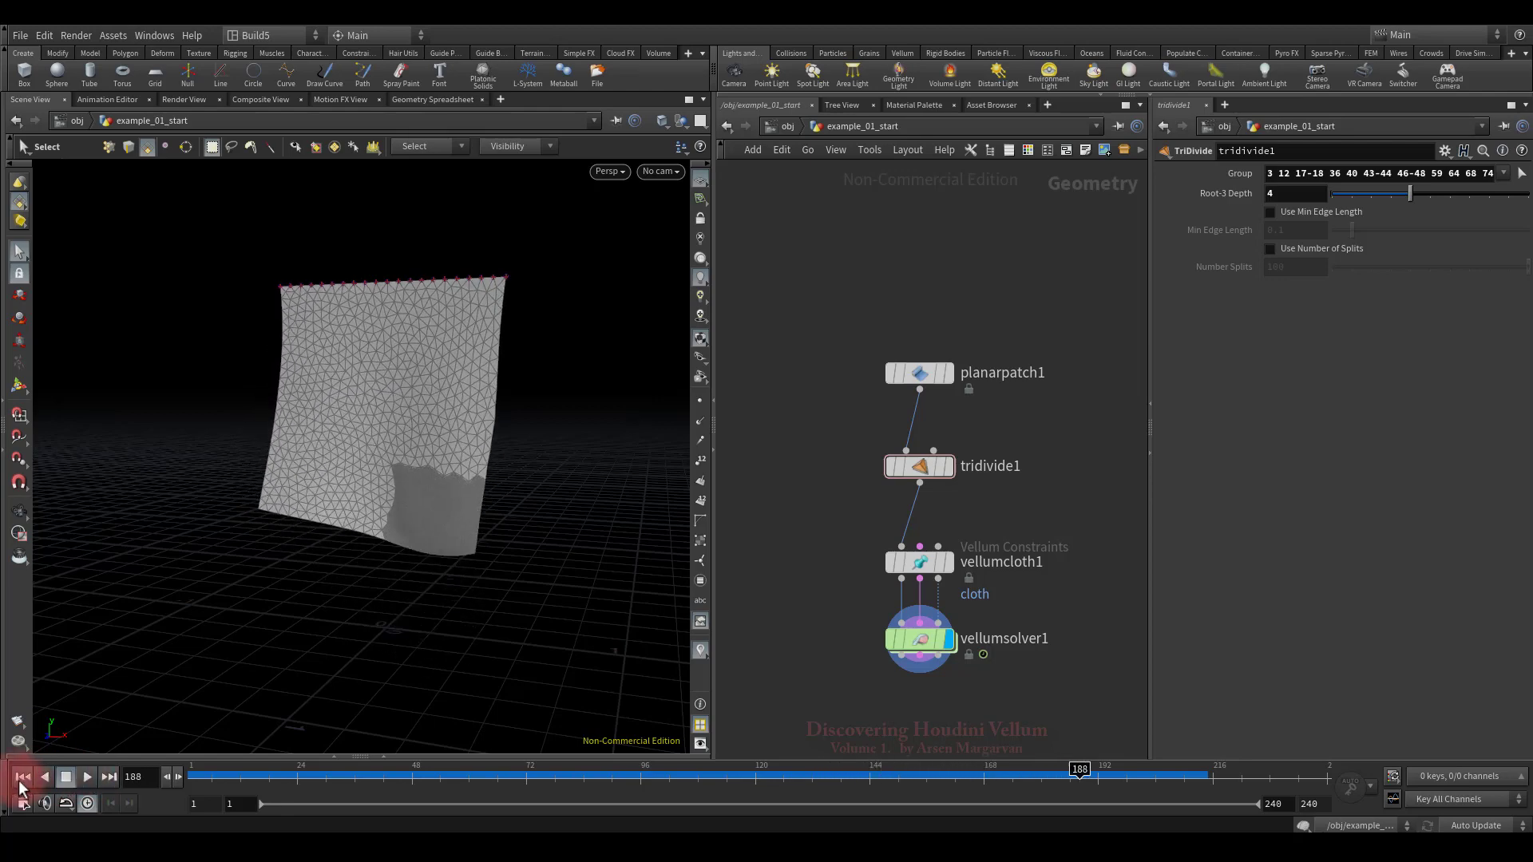
key("Escape")
left_click_drag(487, 520, 607, 565)
key("s")
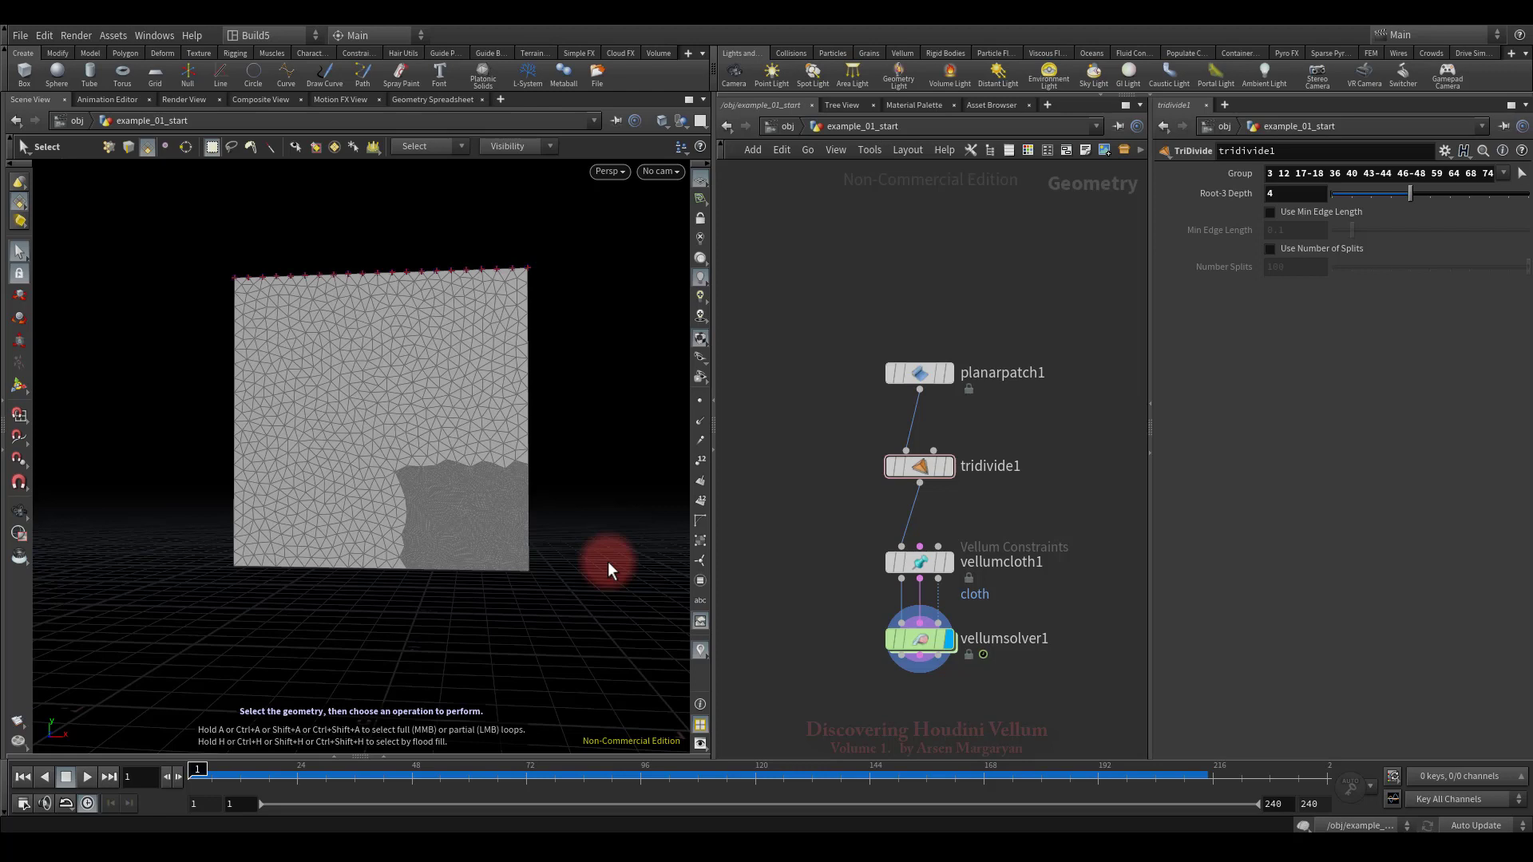
Set the Mass mode of vellumcloth1 to Calculate Varying
left_click_drag(837, 511, 1062, 591)
left_click(1305, 360)
left_click(1334, 308)
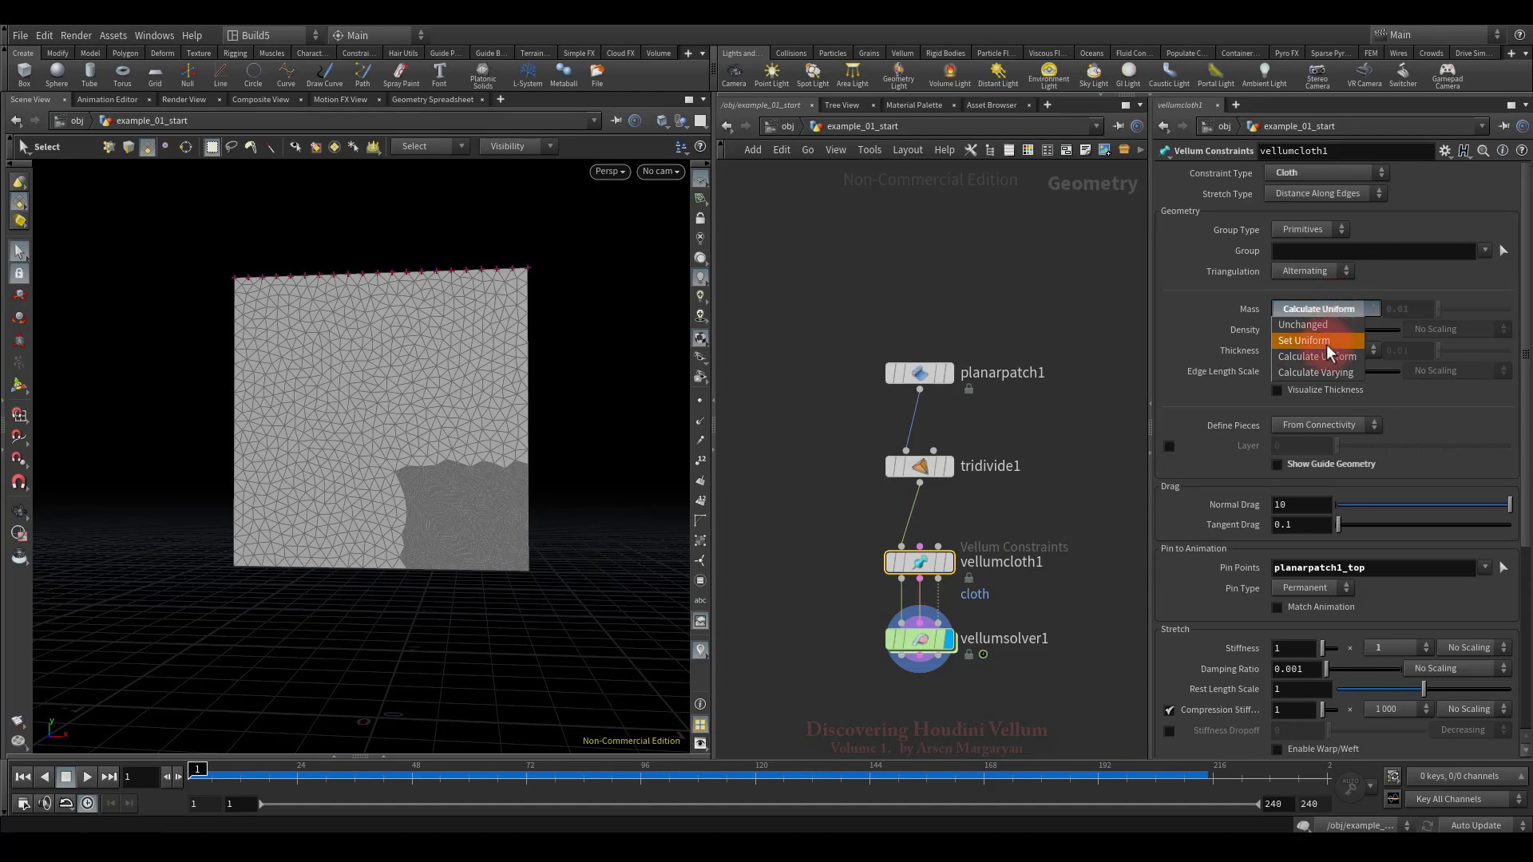
left_click(1315, 373)
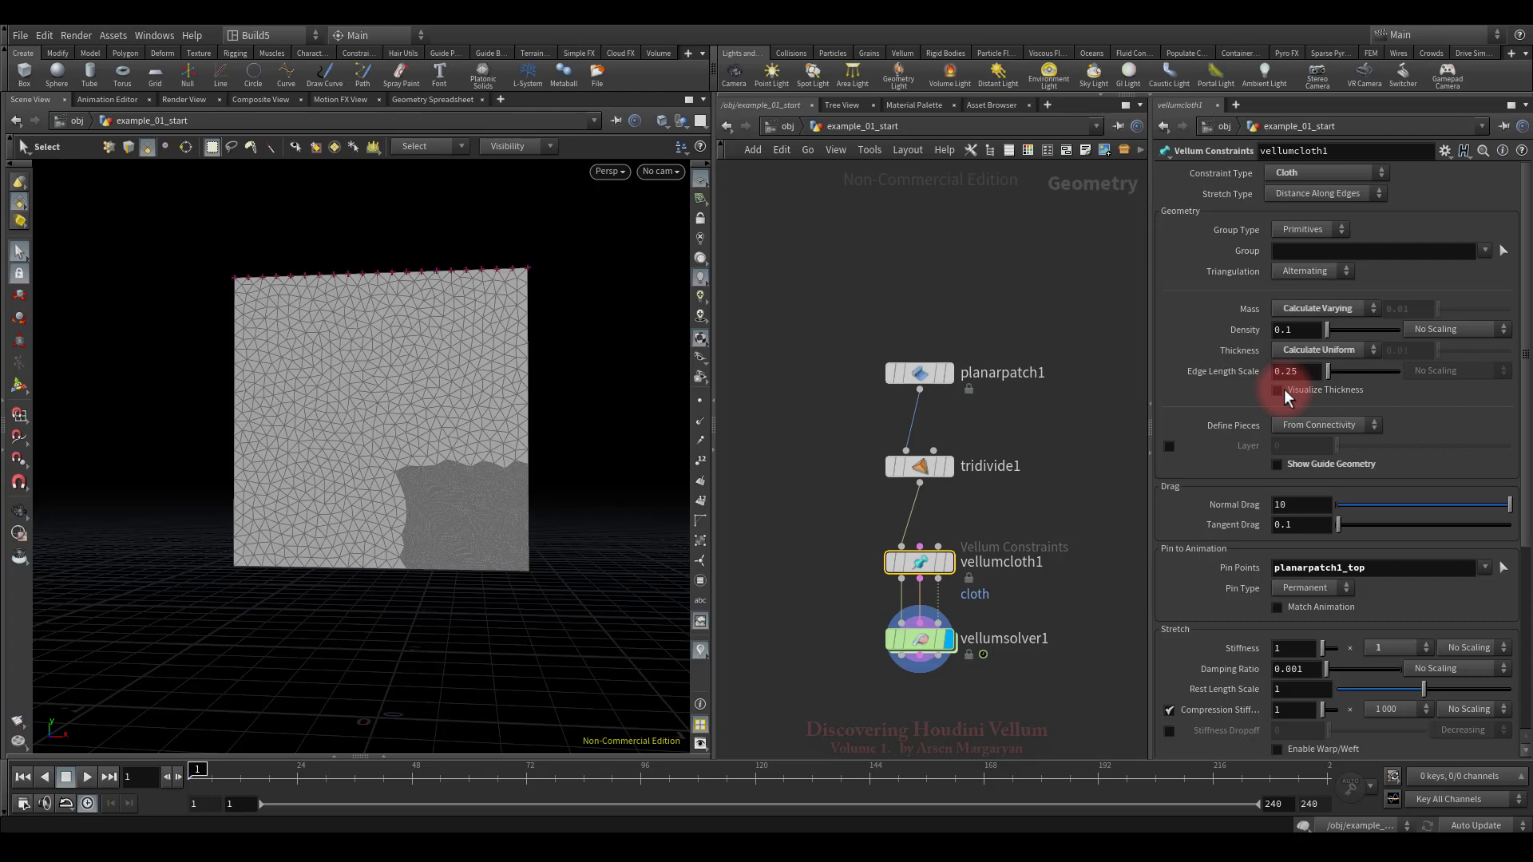
Check the point mass values of vellumcloth1 in its geometry spreadsheet and close it
right_click(912, 564)
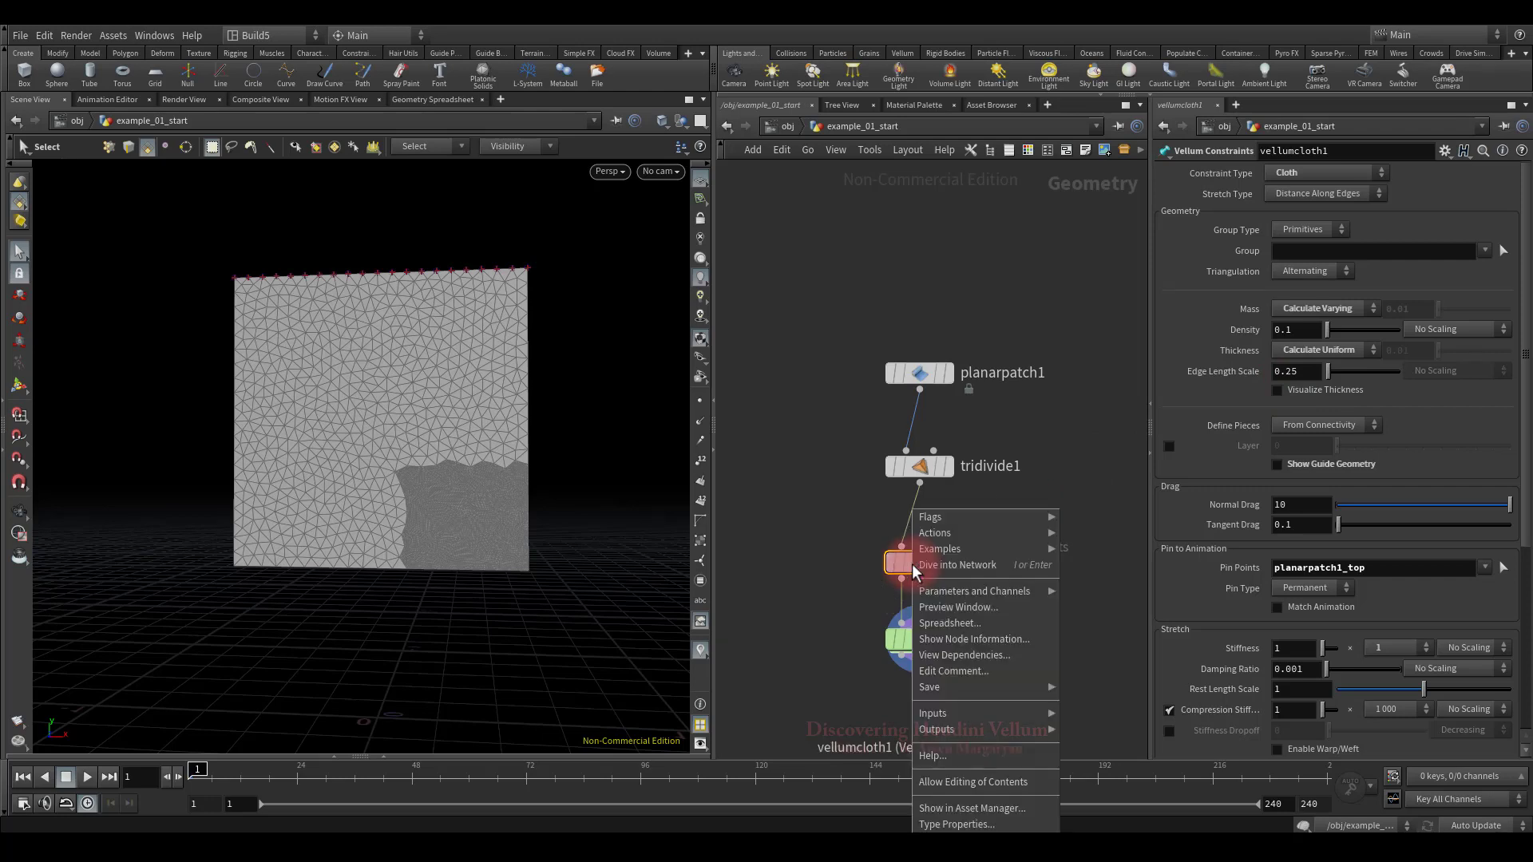
left_click(931, 624)
left_click(643, 629)
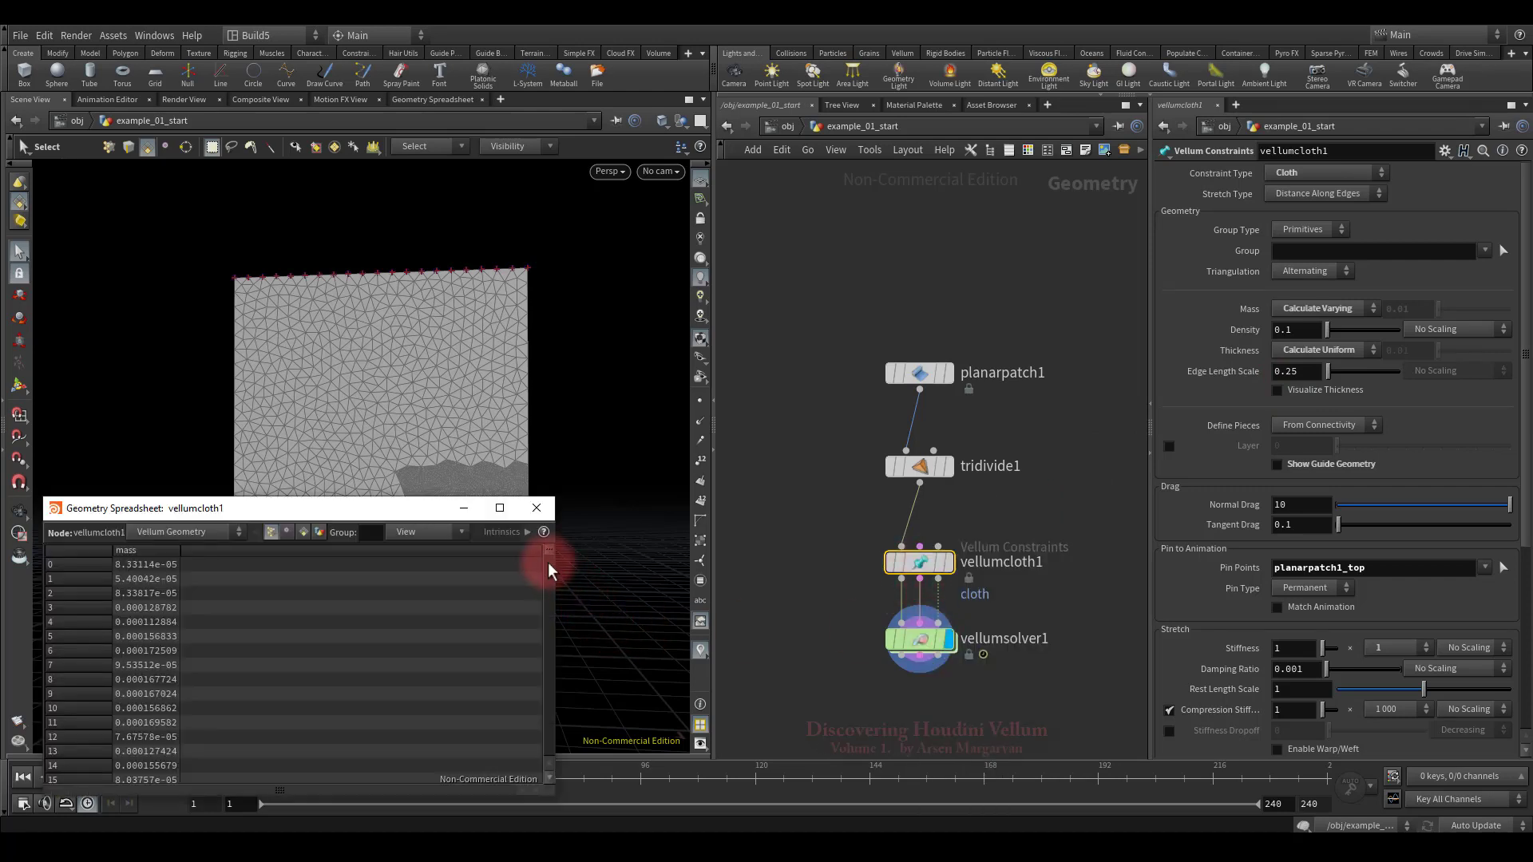
mouse_move(546, 548)
left_mouse_down()
mouse_move(550, 580)
mouse_move(558, 548)
left_mouse_up()
left_click(538, 509)
Play the simulation with the varying point mass and rewind it to the first frame
key("Escape")
left_click_drag(623, 448, 530, 503)
key("s")
left_click(88, 778)
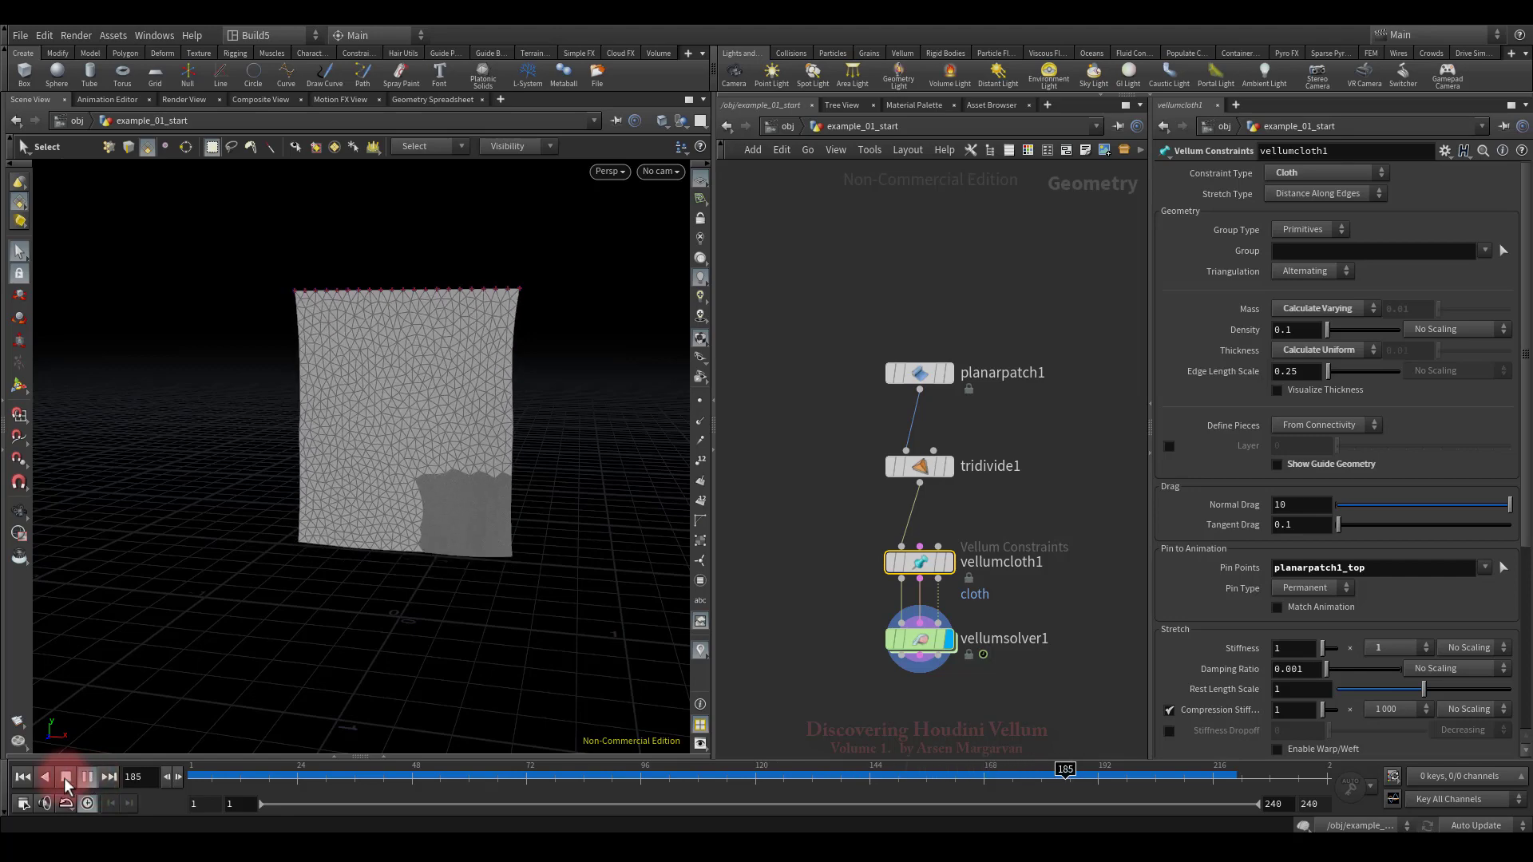
left_click(64, 778)
left_click(24, 777)
Reopen the geometry spreadsheet of vellumcloth1, placed below the cloth and showing only selected points
key("Escape")
left_click_drag(514, 589, 558, 496)
right_click(920, 563)
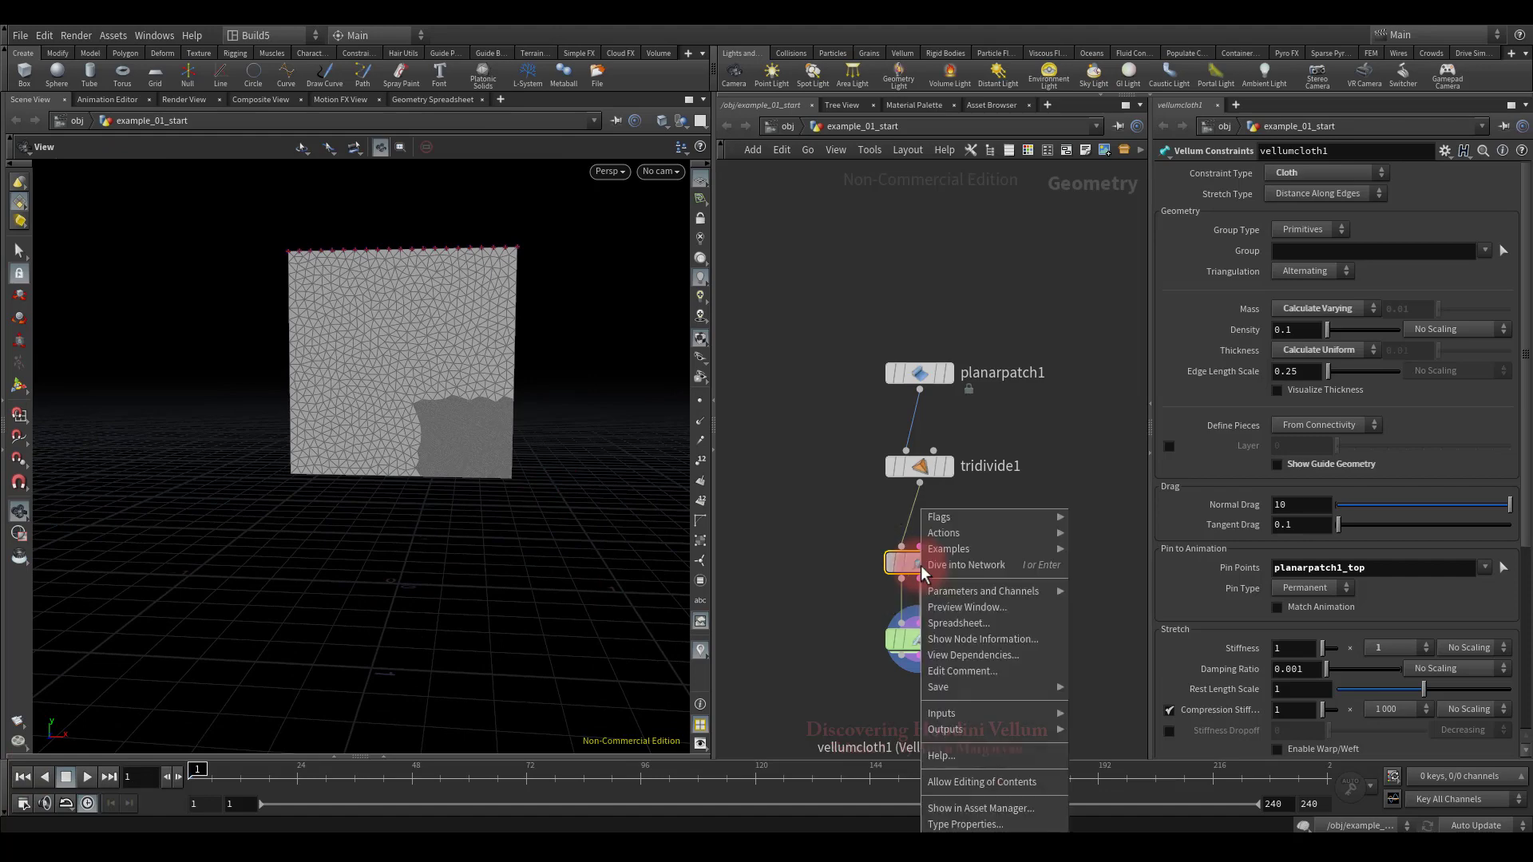
left_click(947, 622)
left_click_drag(384, 447, 412, 507)
left_click(423, 520)
left_click(441, 539)
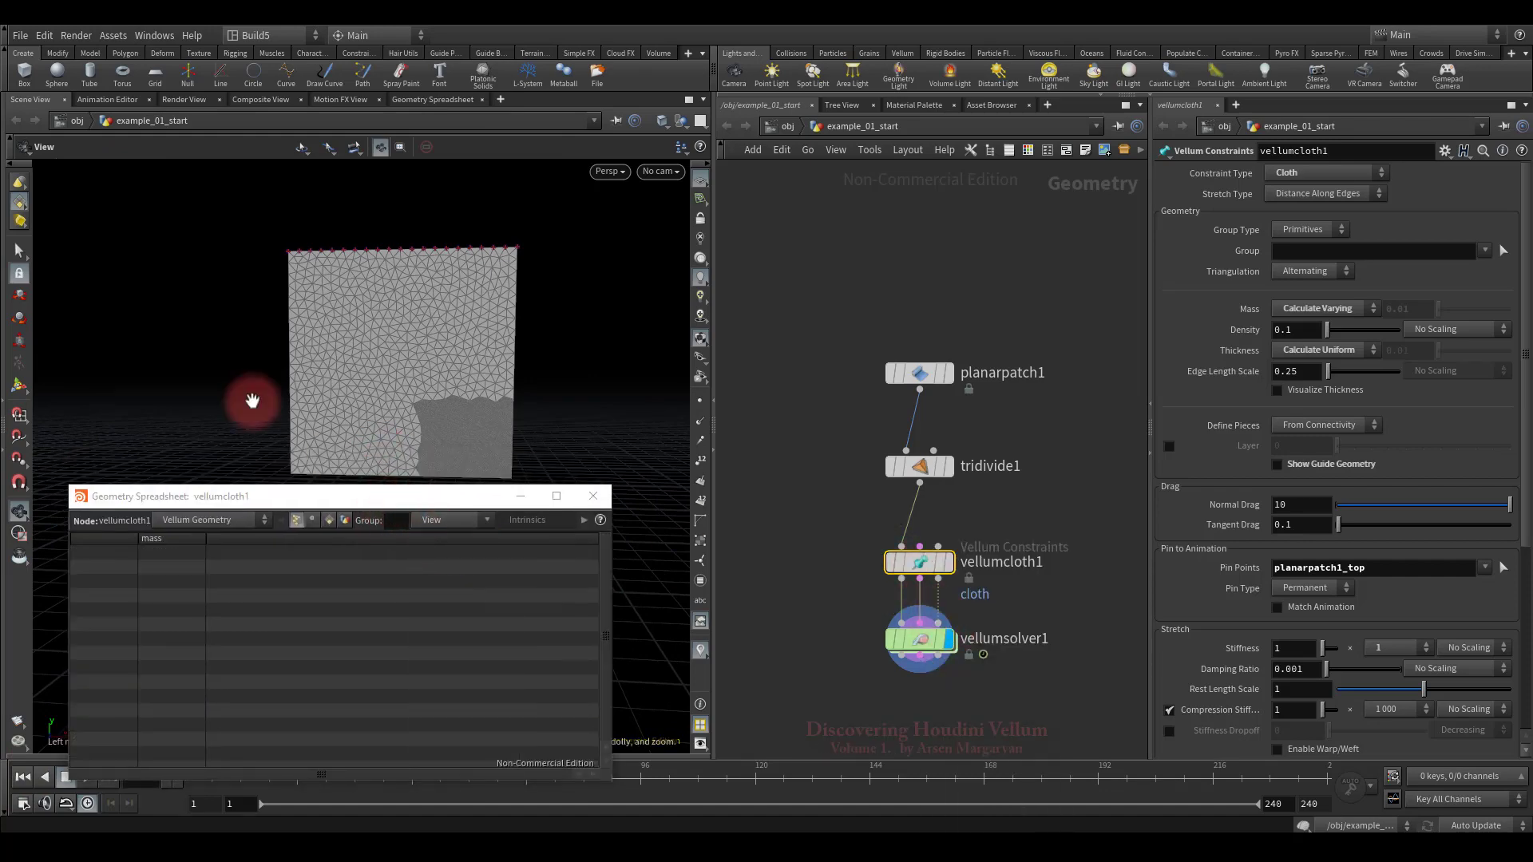
Select points in the dense lower-right corner of the cloth and review their mass values
key("s")
key("2")
left_click_drag(476, 456, 445, 472)
scroll(314, 602, "down", 3)
scroll(313, 605, "down", 5)
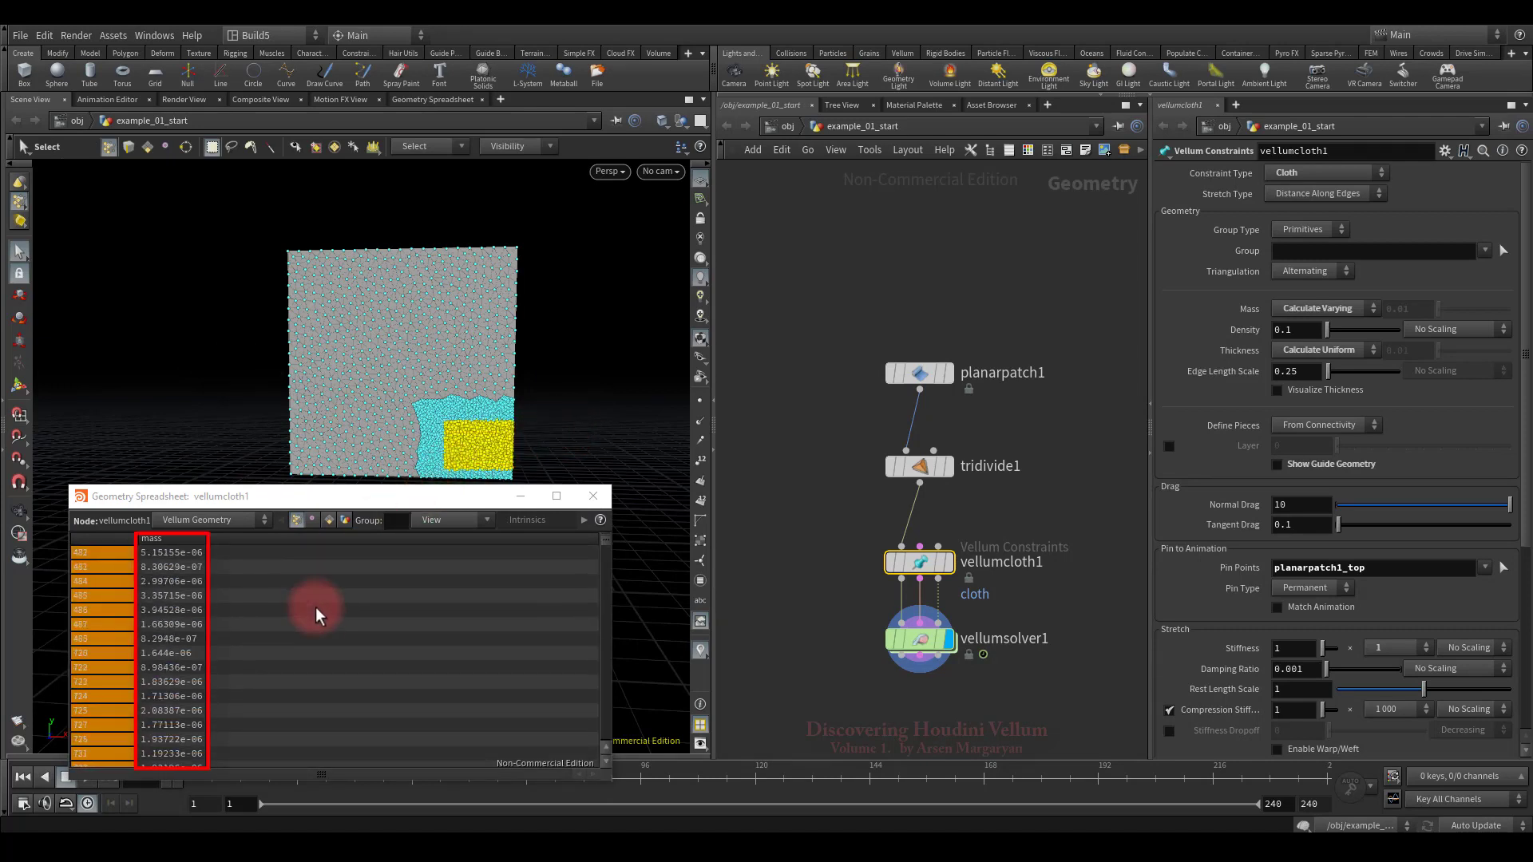
Select points in the coarse area for a mass comparison, close the spreadsheet and return to primitive selection
left_click_drag(250, 330, 366, 412)
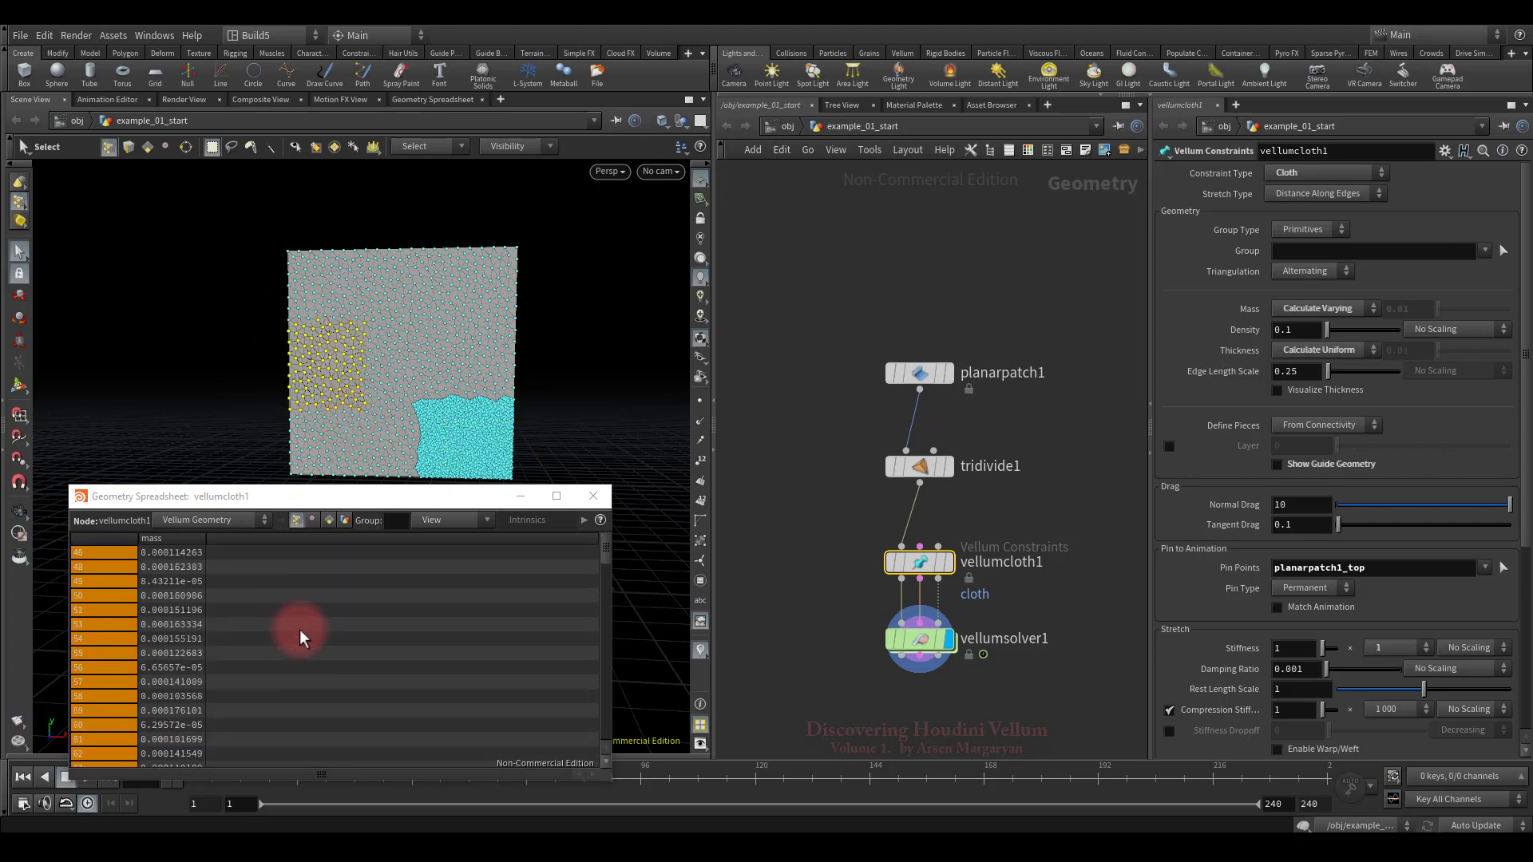
scroll(305, 630, "down", 5)
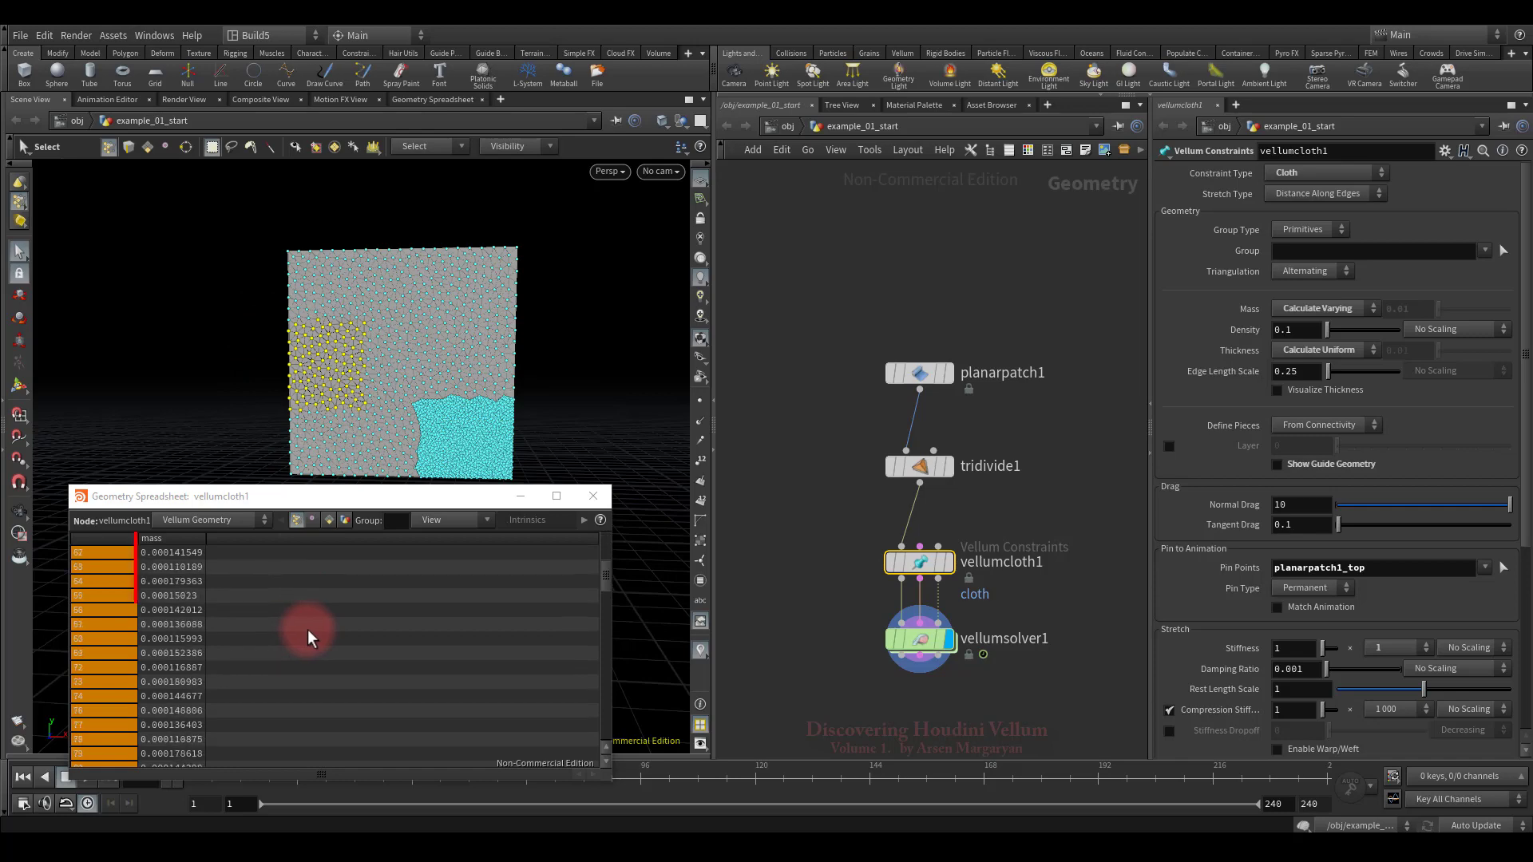
scroll(310, 636, "down", 3)
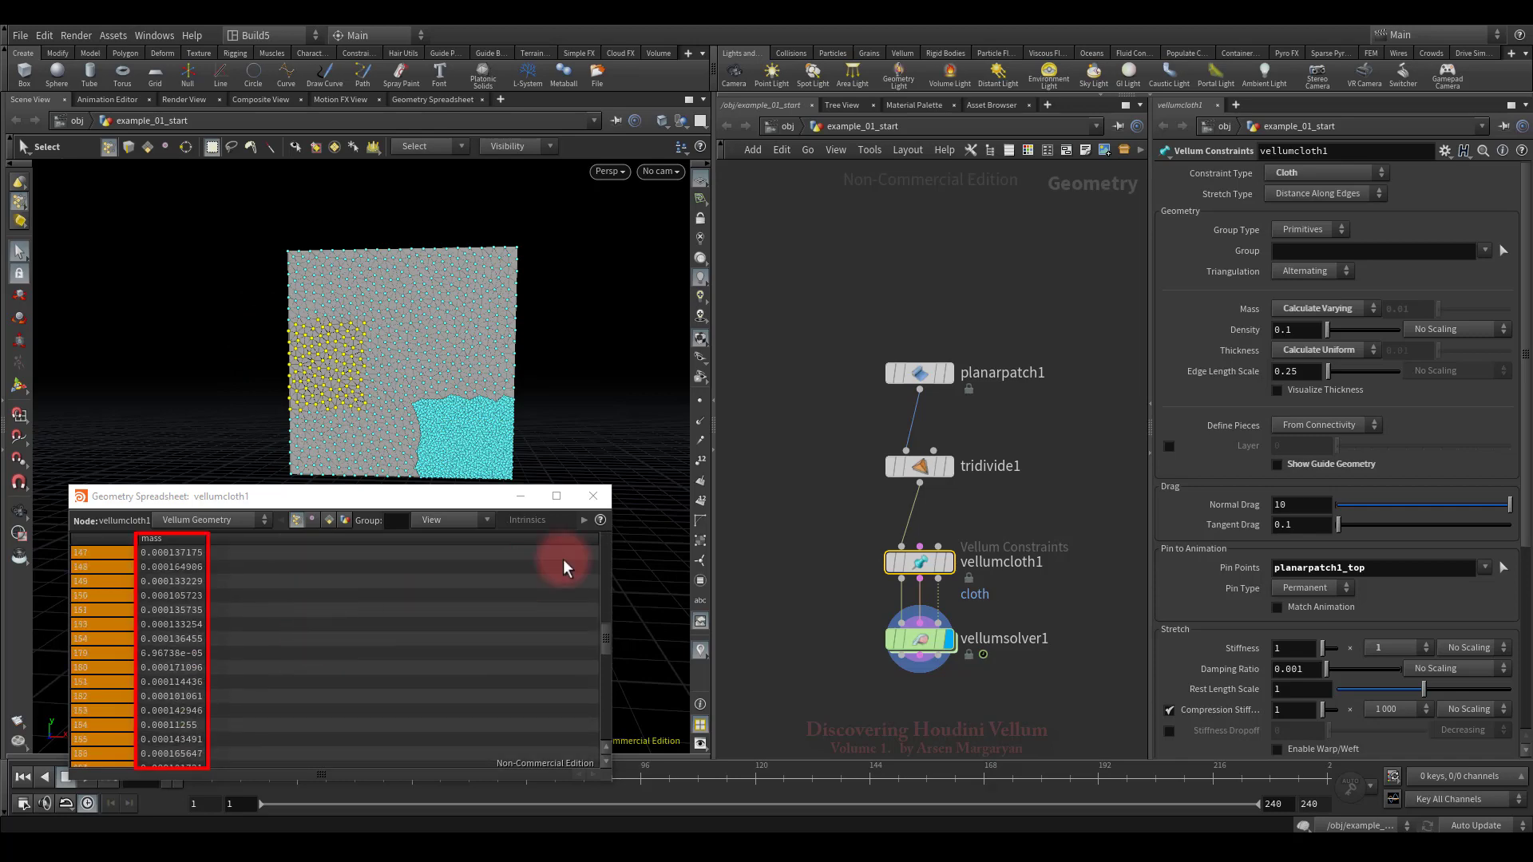
left_click(594, 497)
key("4")
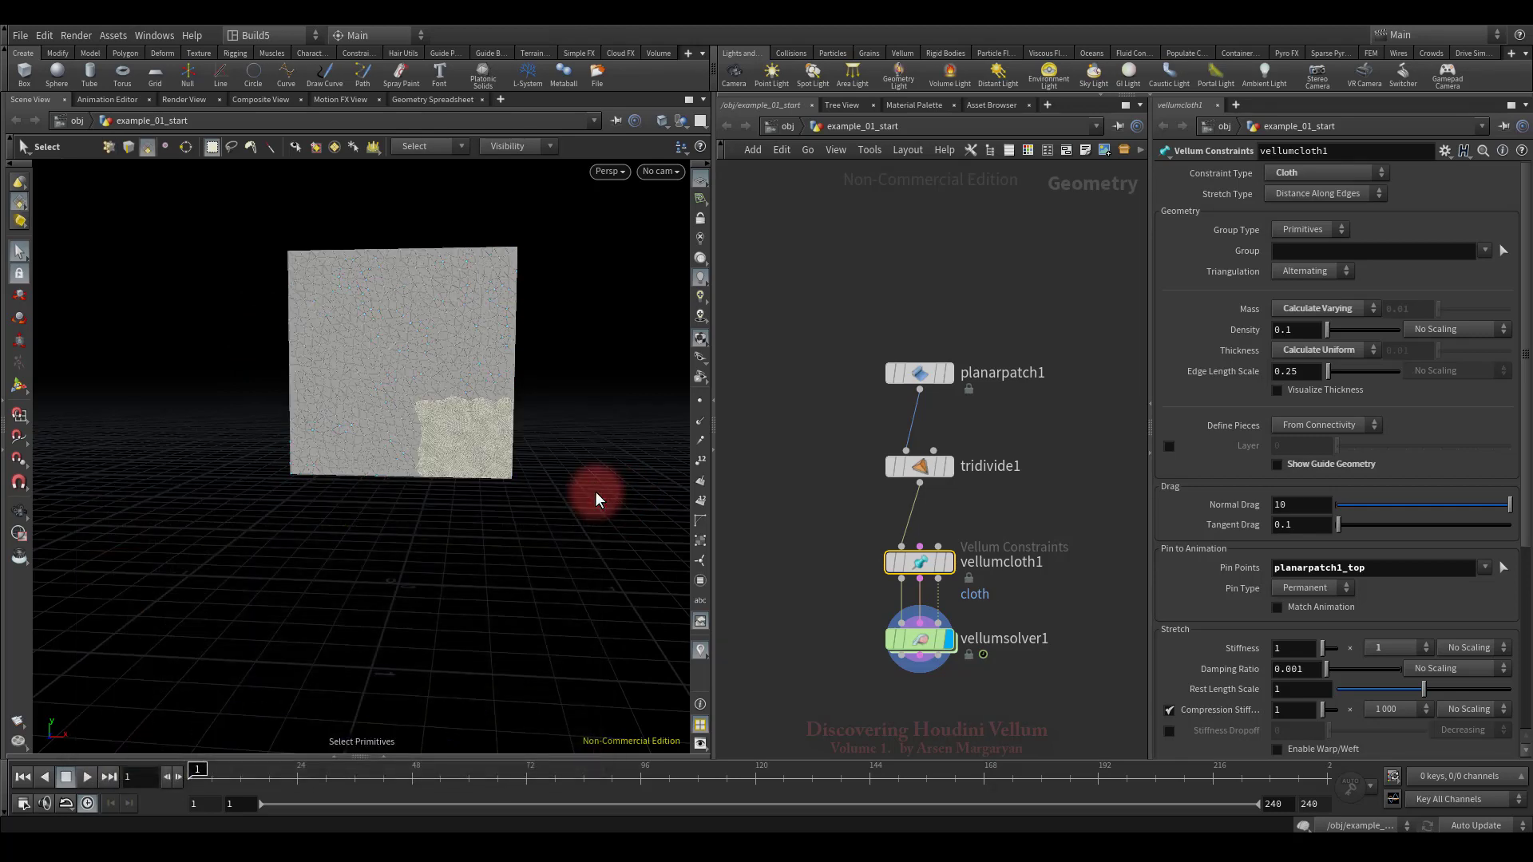
Delete tridivide1 from the network
left_click_drag(599, 489, 996, 500, "alt")
key("Delete")
middle_click_drag(1018, 511, 1003, 452)
Set the Density scaling of vellumcloth1 to Scale by Attribute, using the density attribute
left_click_drag(843, 473, 1004, 533)
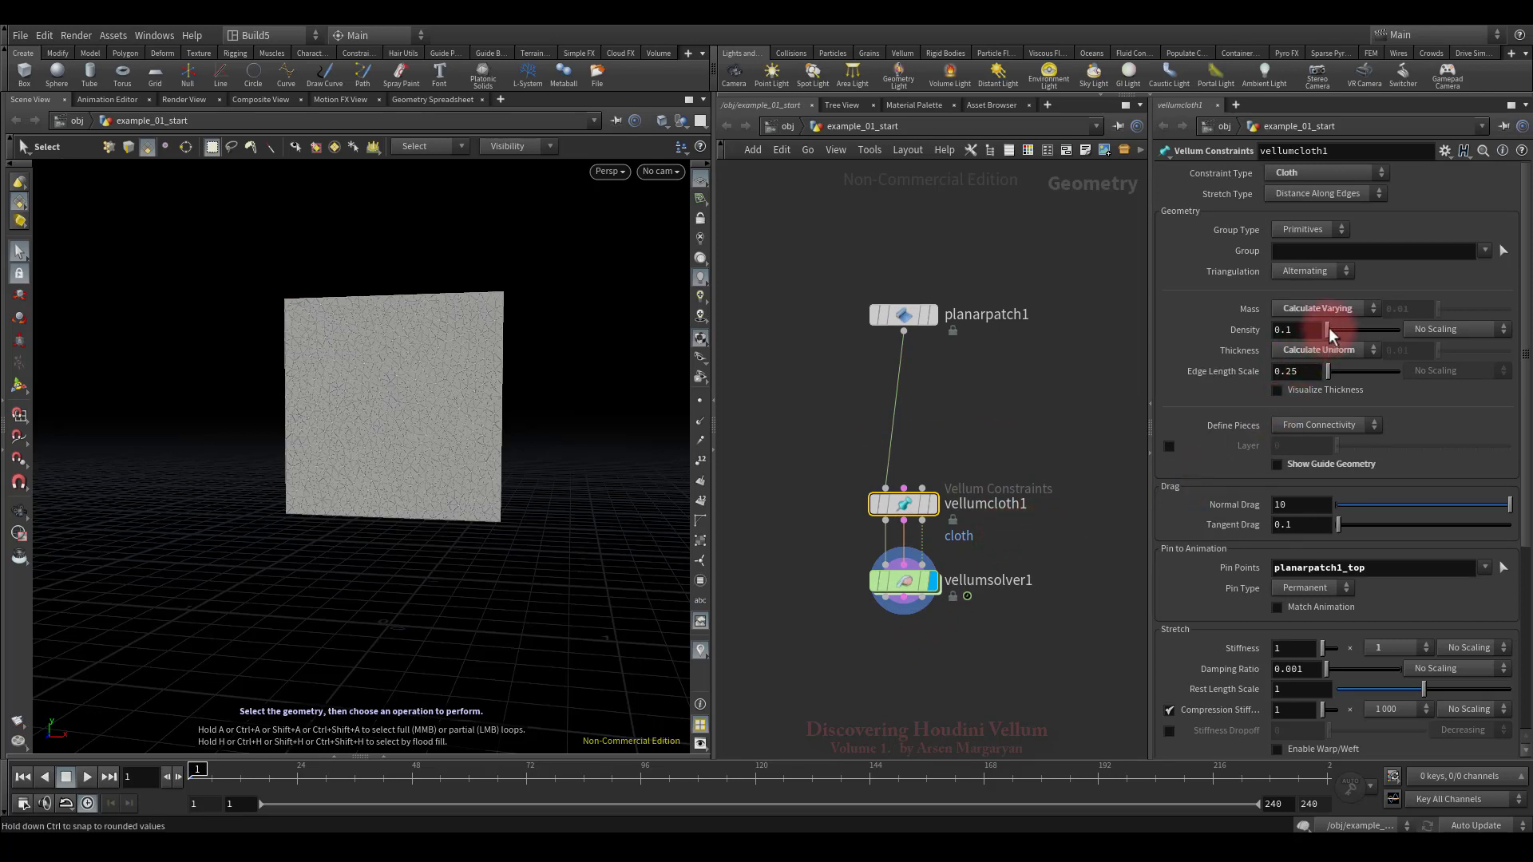
mouse_move(1351, 335)
left_mouse_down()
mouse_move(1378, 337)
mouse_move(1333, 339)
mouse_move(1377, 338)
mouse_move(1348, 343)
left_mouse_up()
key("ctrl+z")
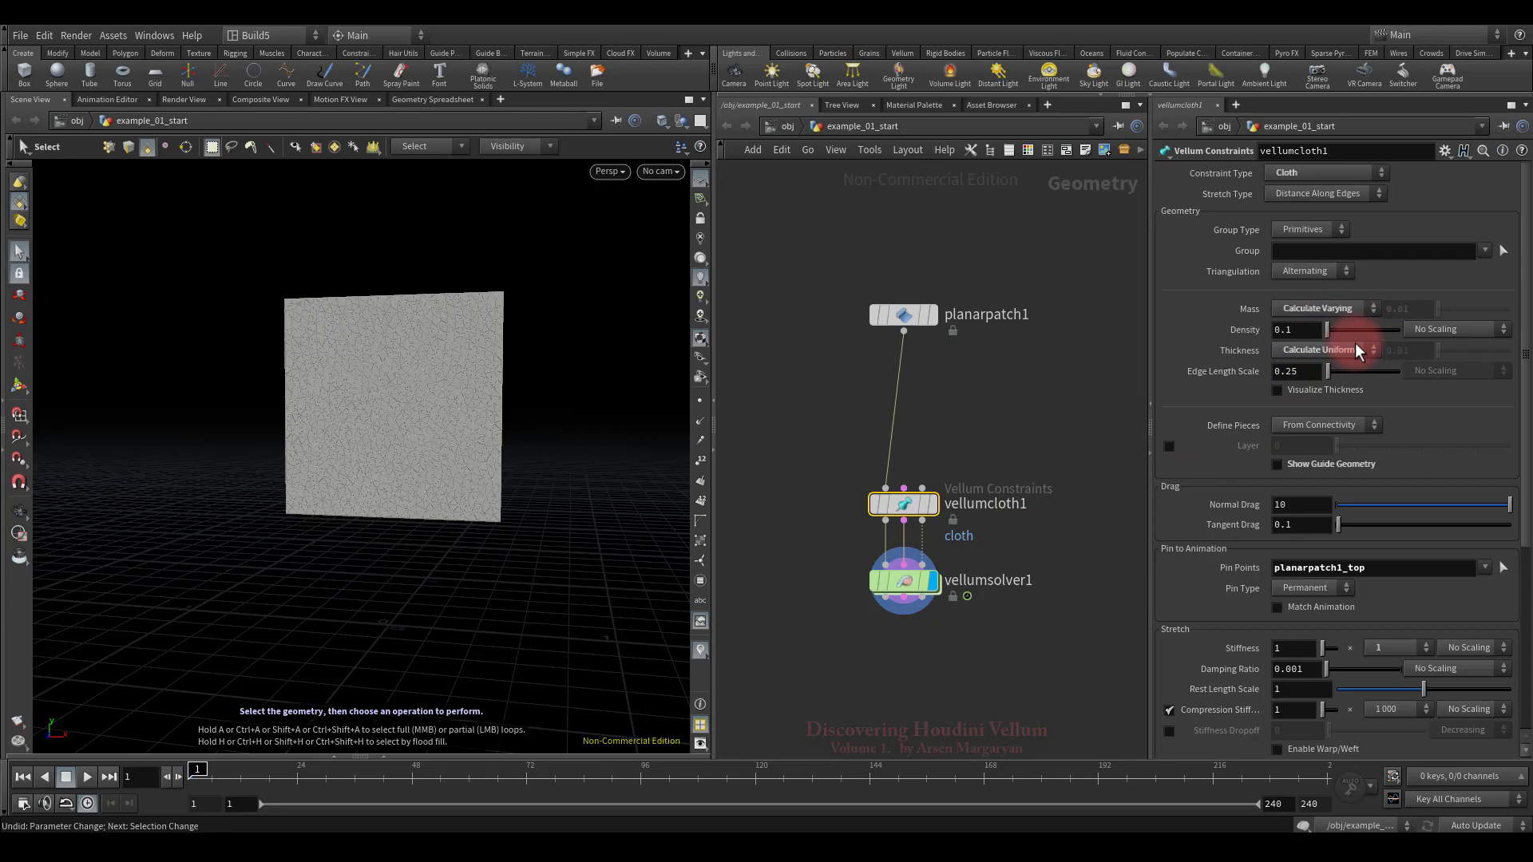
left_click(1429, 329)
left_click(1431, 362)
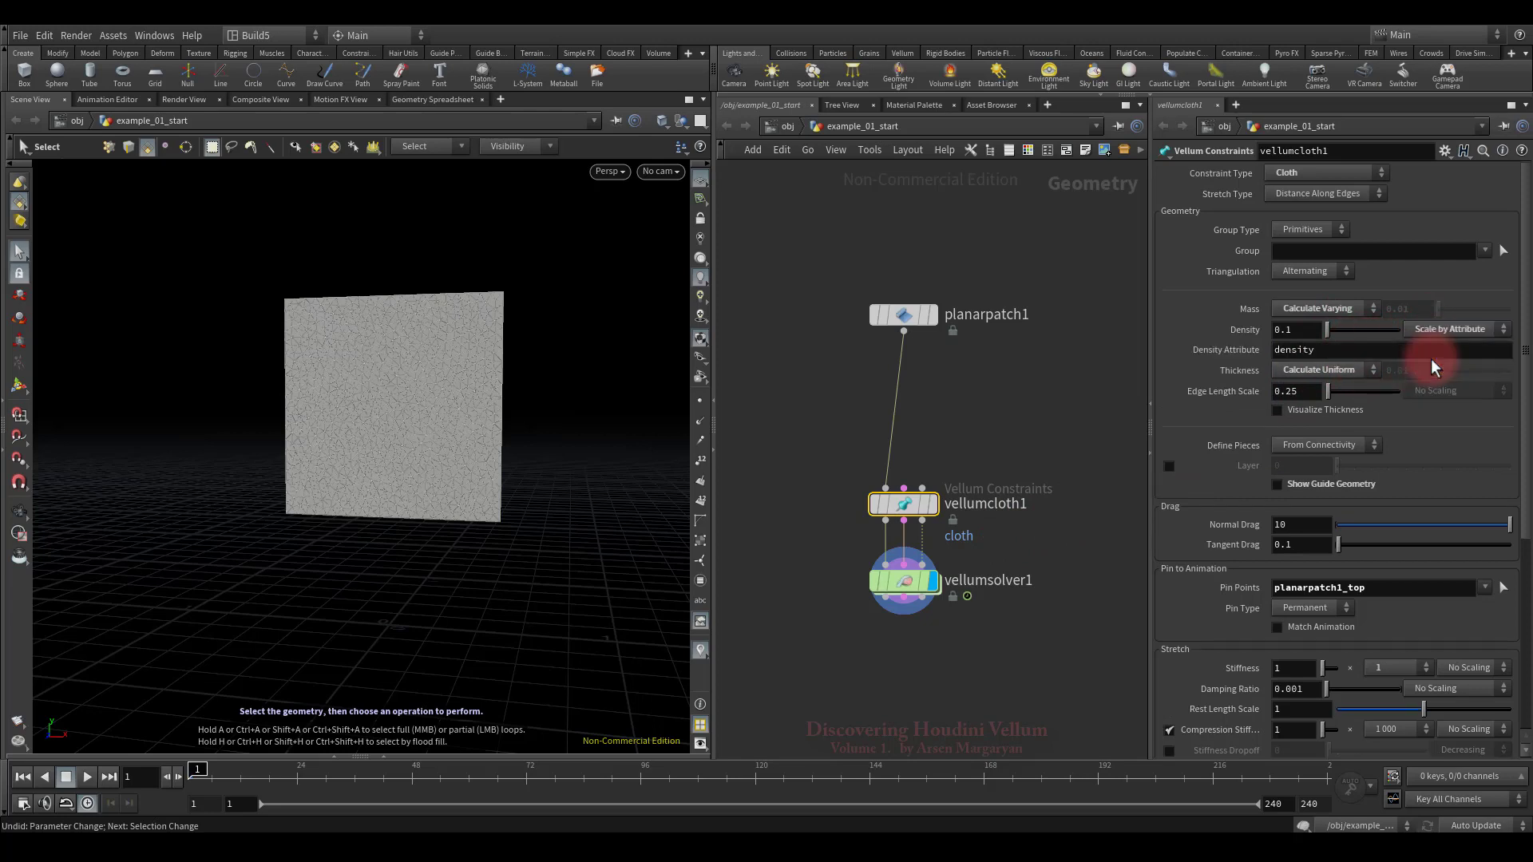
left_click(1327, 351)
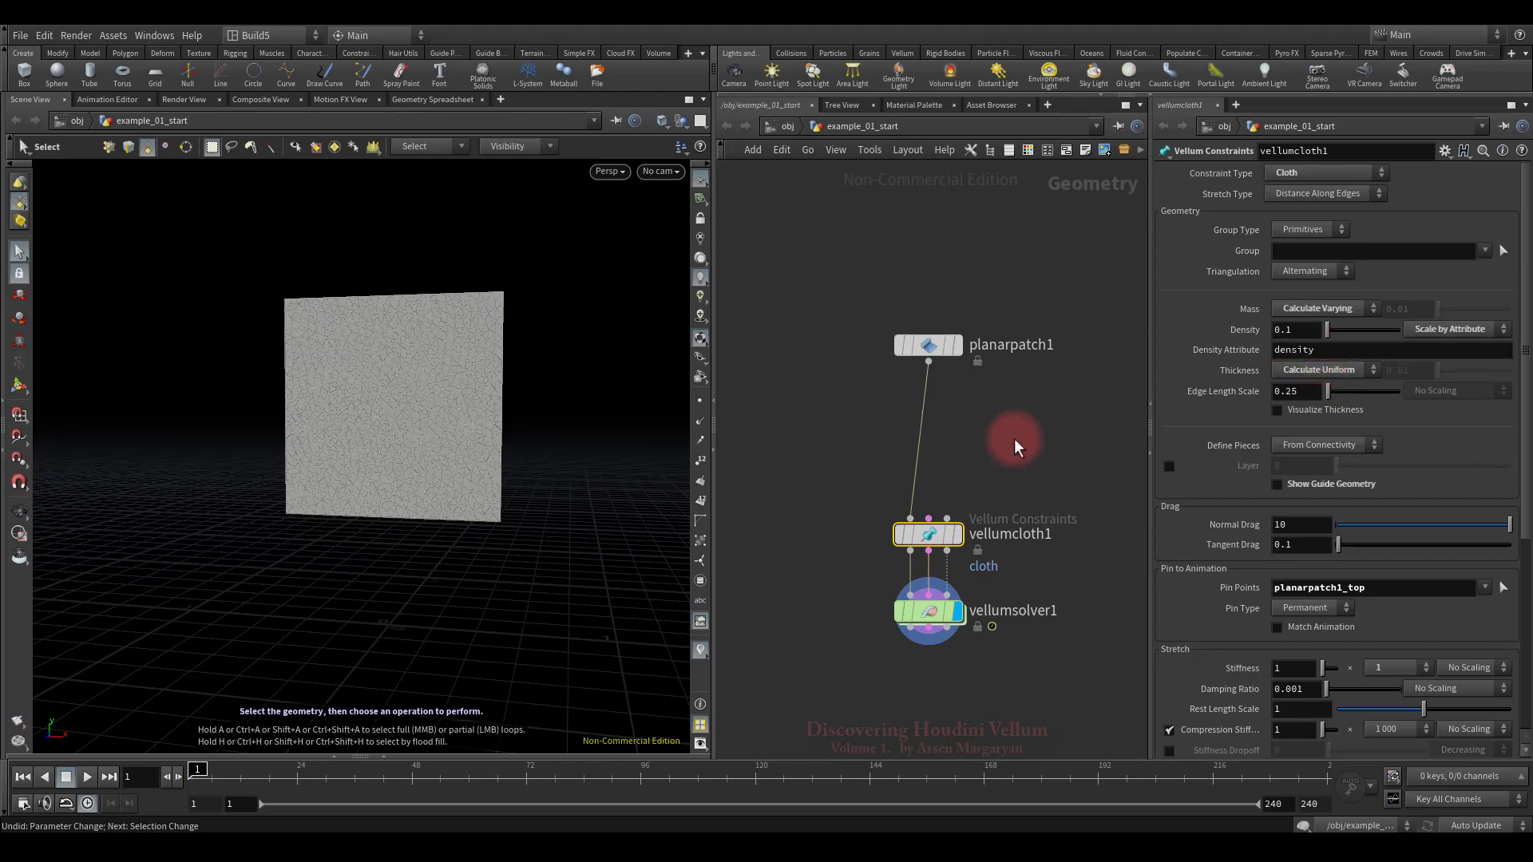
Insert an Attribute Paint node between planarpatch1 and vellumcloth1
key("Tab")
type("pain")
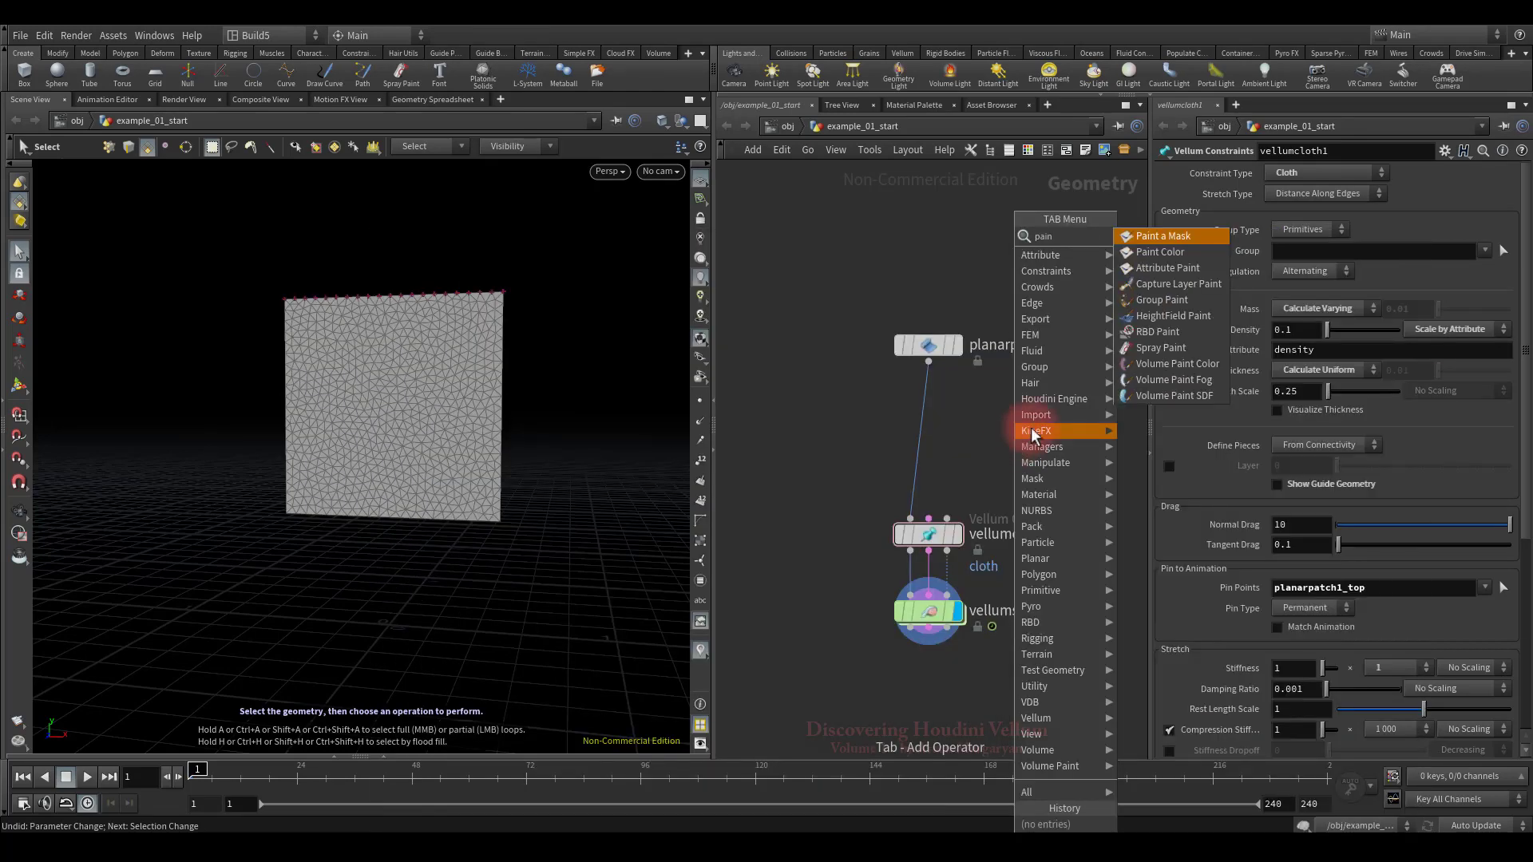
left_click(1166, 268)
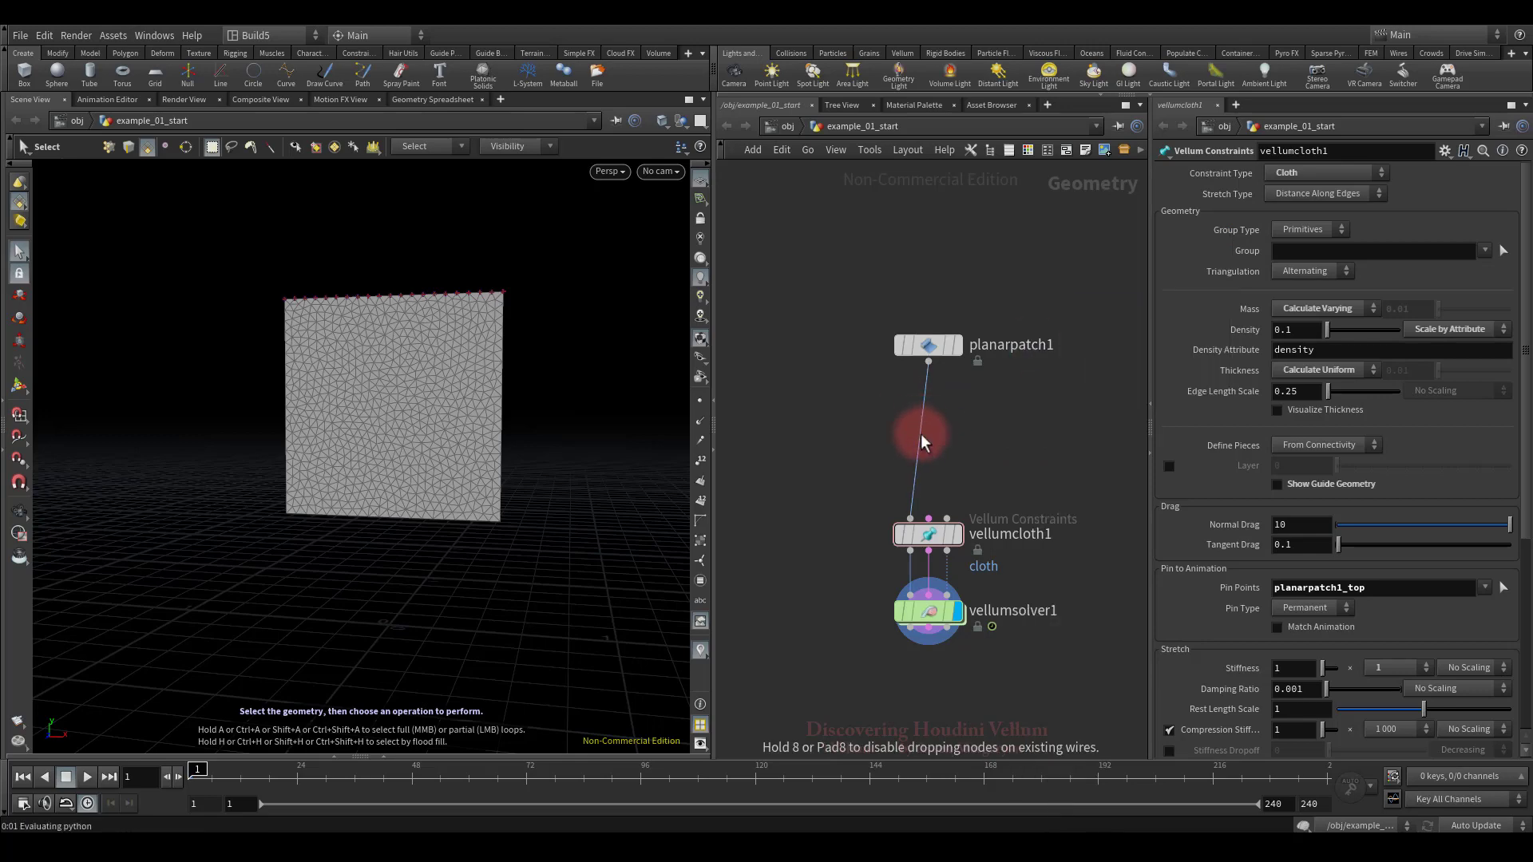
left_click(926, 424)
left_click_drag(926, 424, 937, 442)
Display attribpaint1 and set its painted attribute name to density
mouse_move(937, 442)
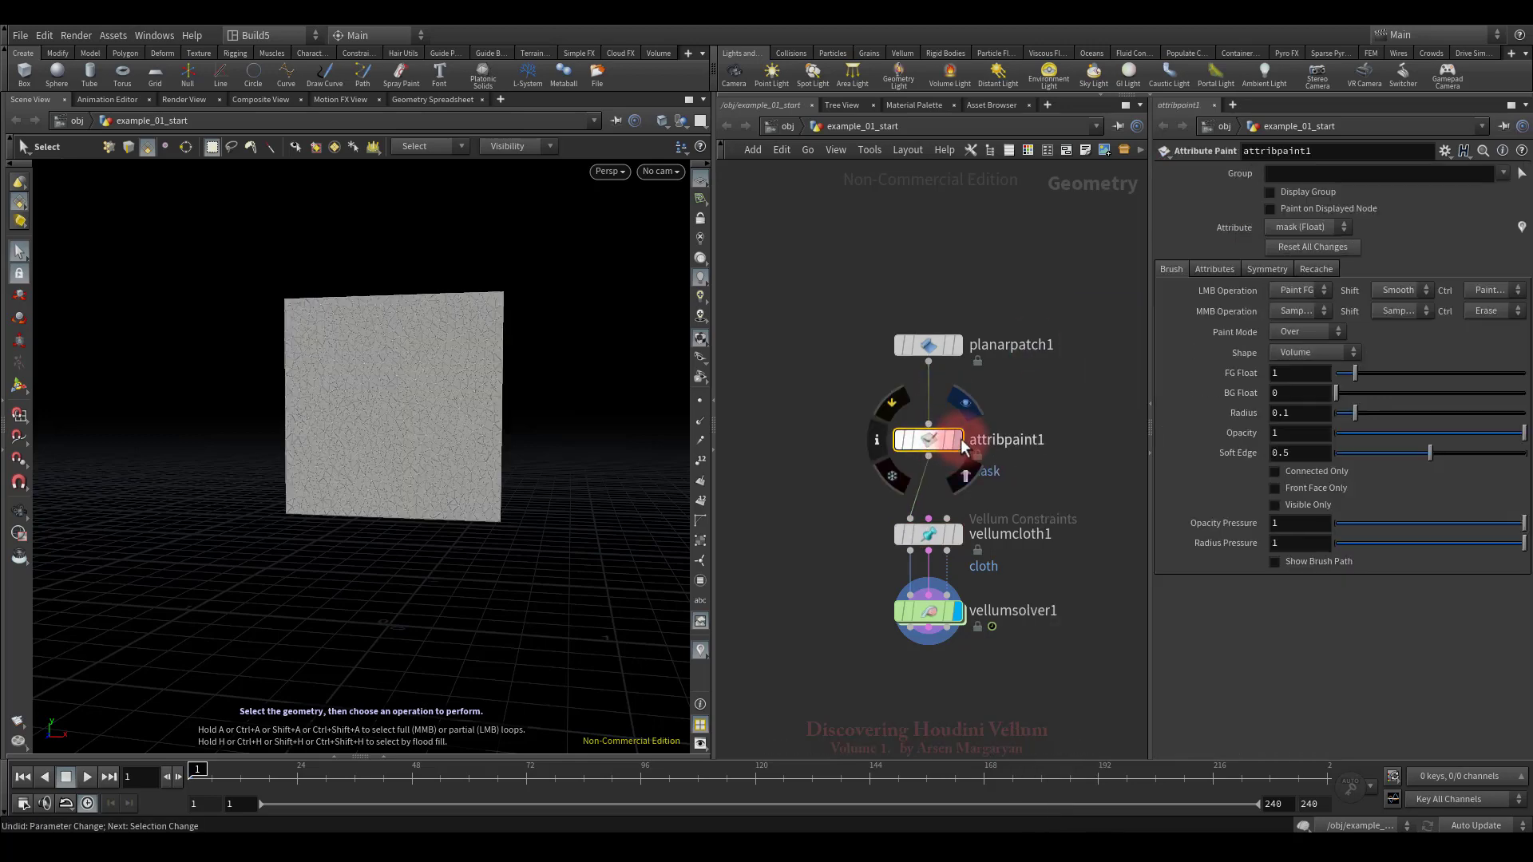
left_click(1212, 268)
double_click(1335, 314)
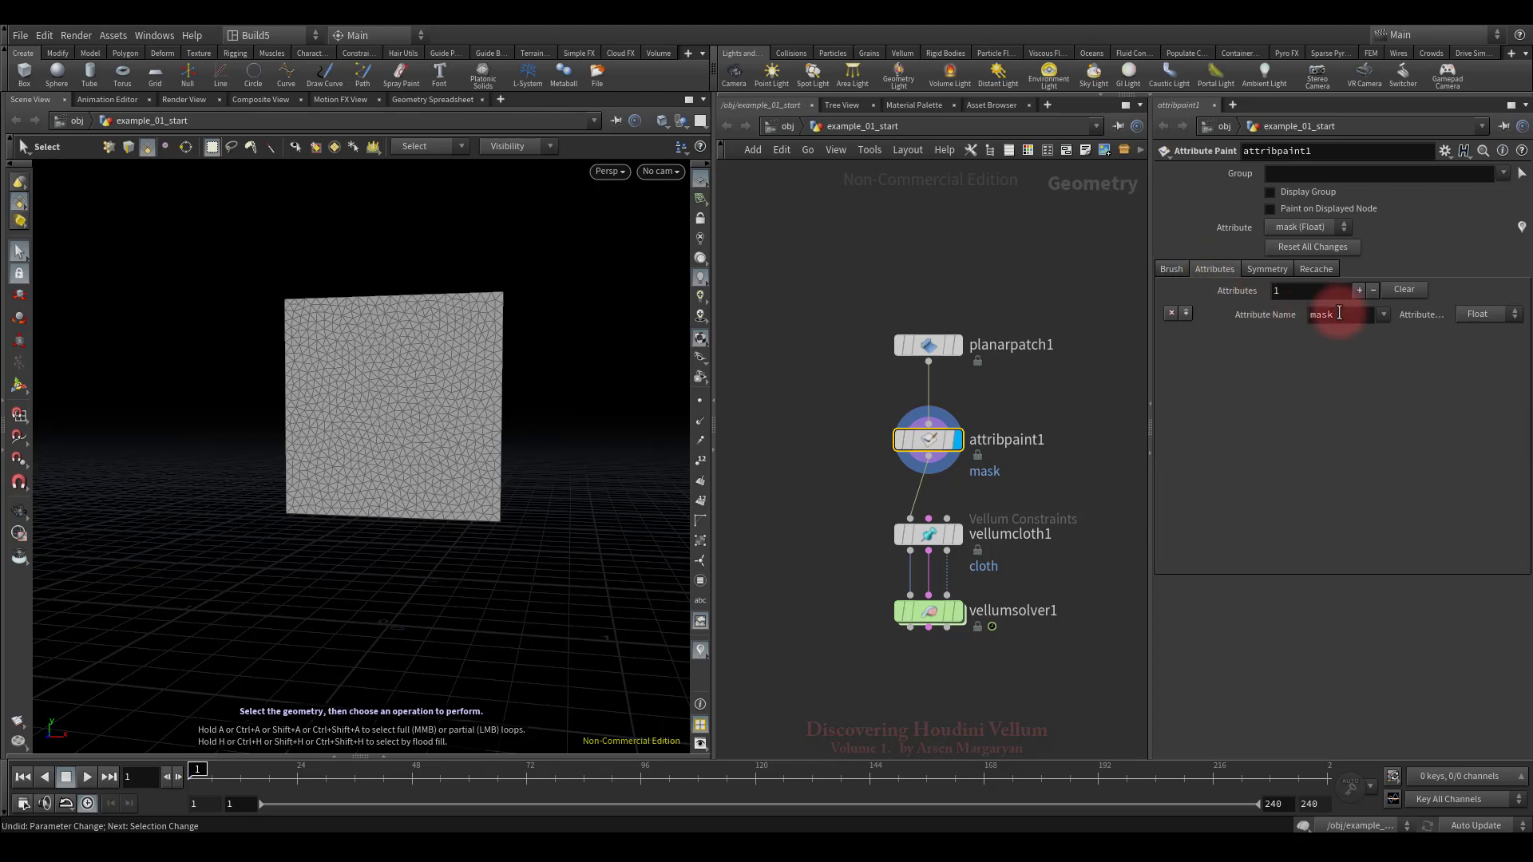
type("density")
key("Return")
Fill the whole planar patch with a density of 1 using the Attribute Paint brush's Fill shape
left_click(1168, 268)
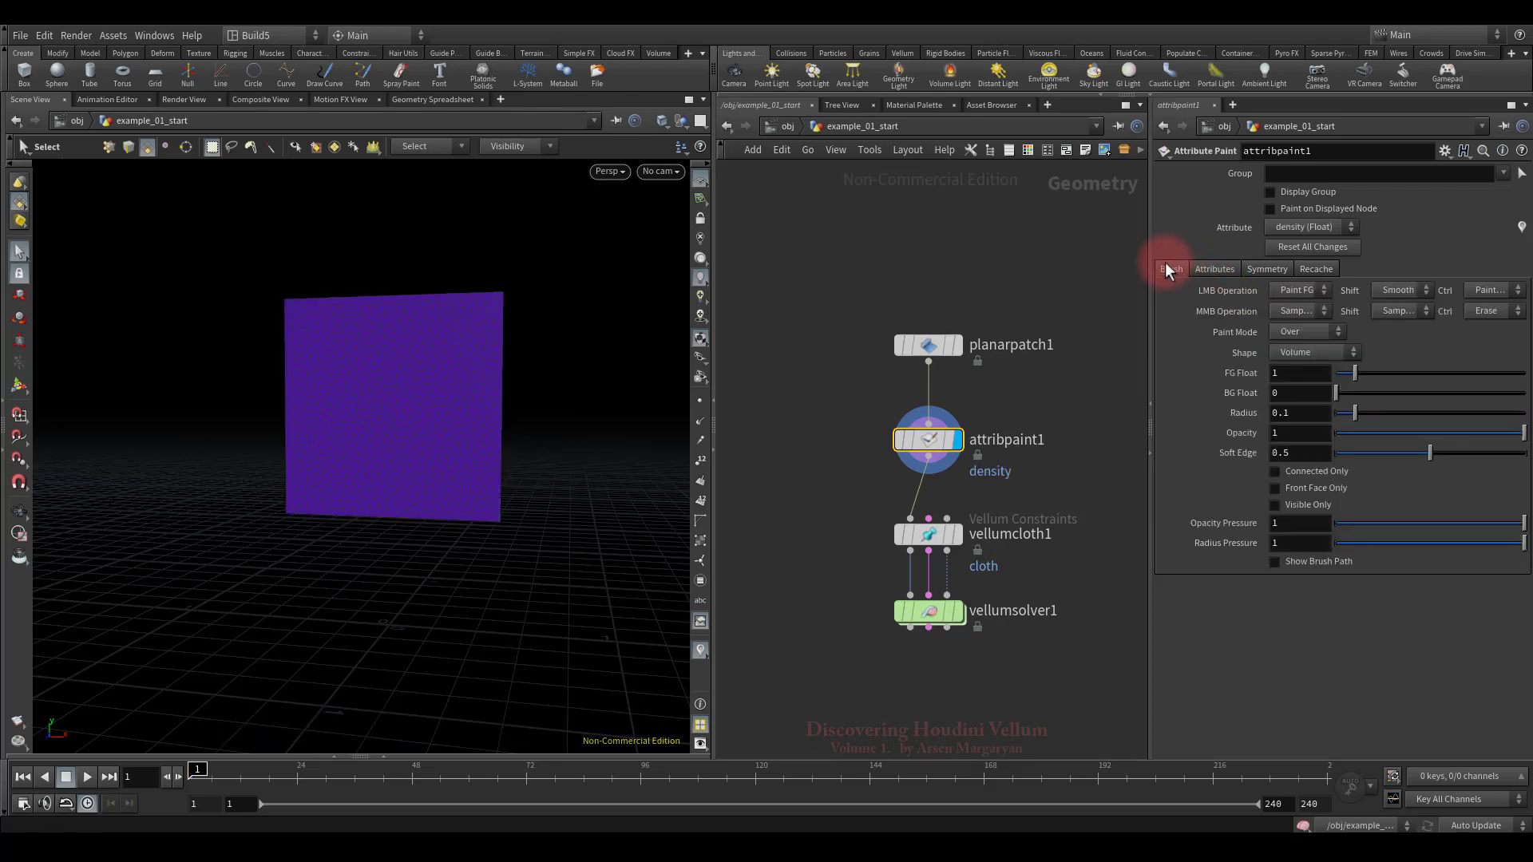
left_click(1292, 351)
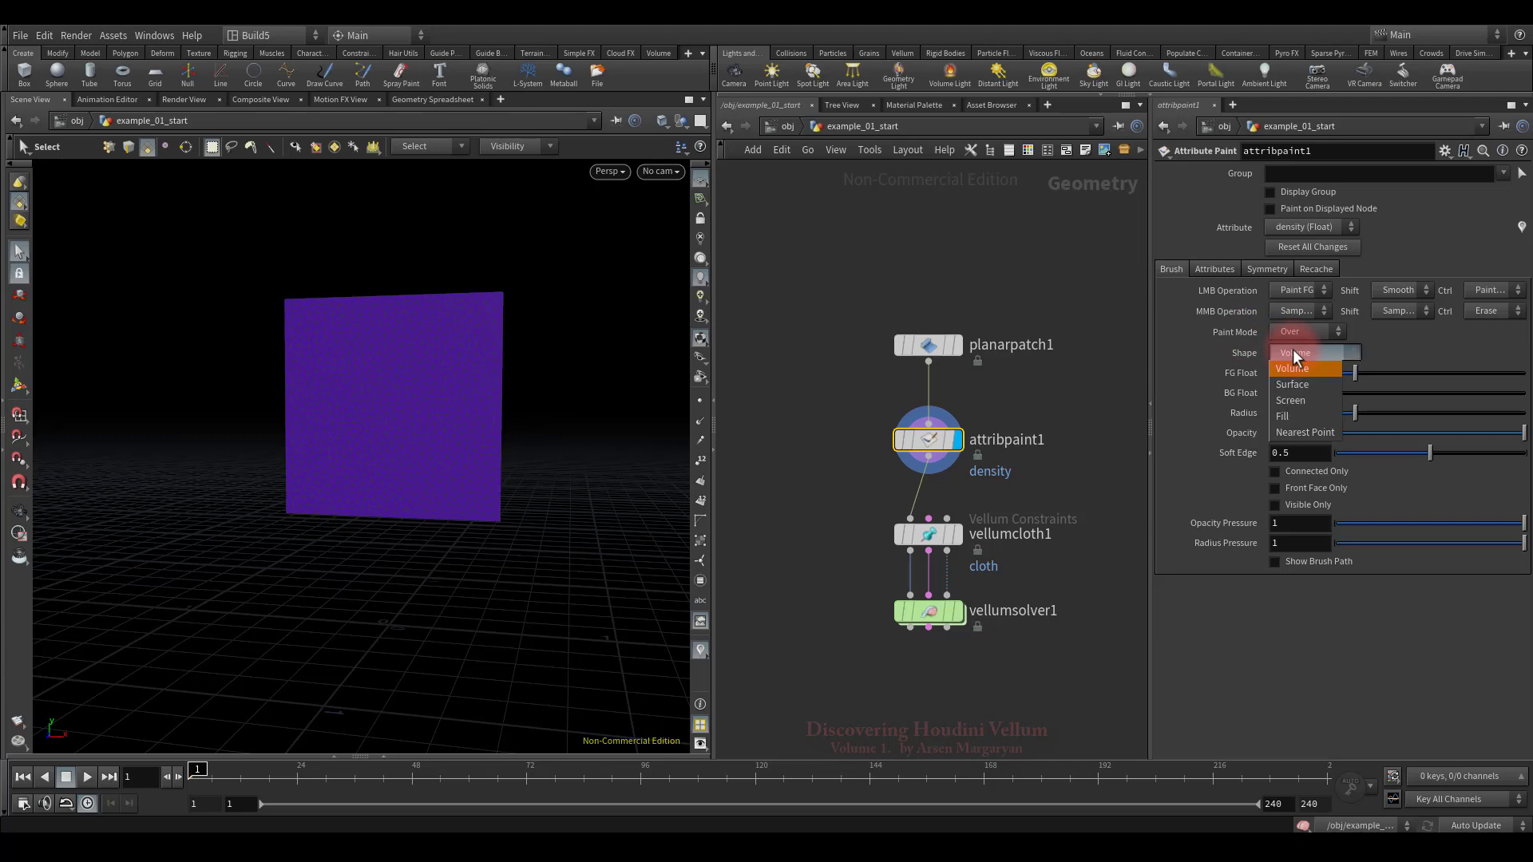
left_click(1291, 418)
left_click(19, 386)
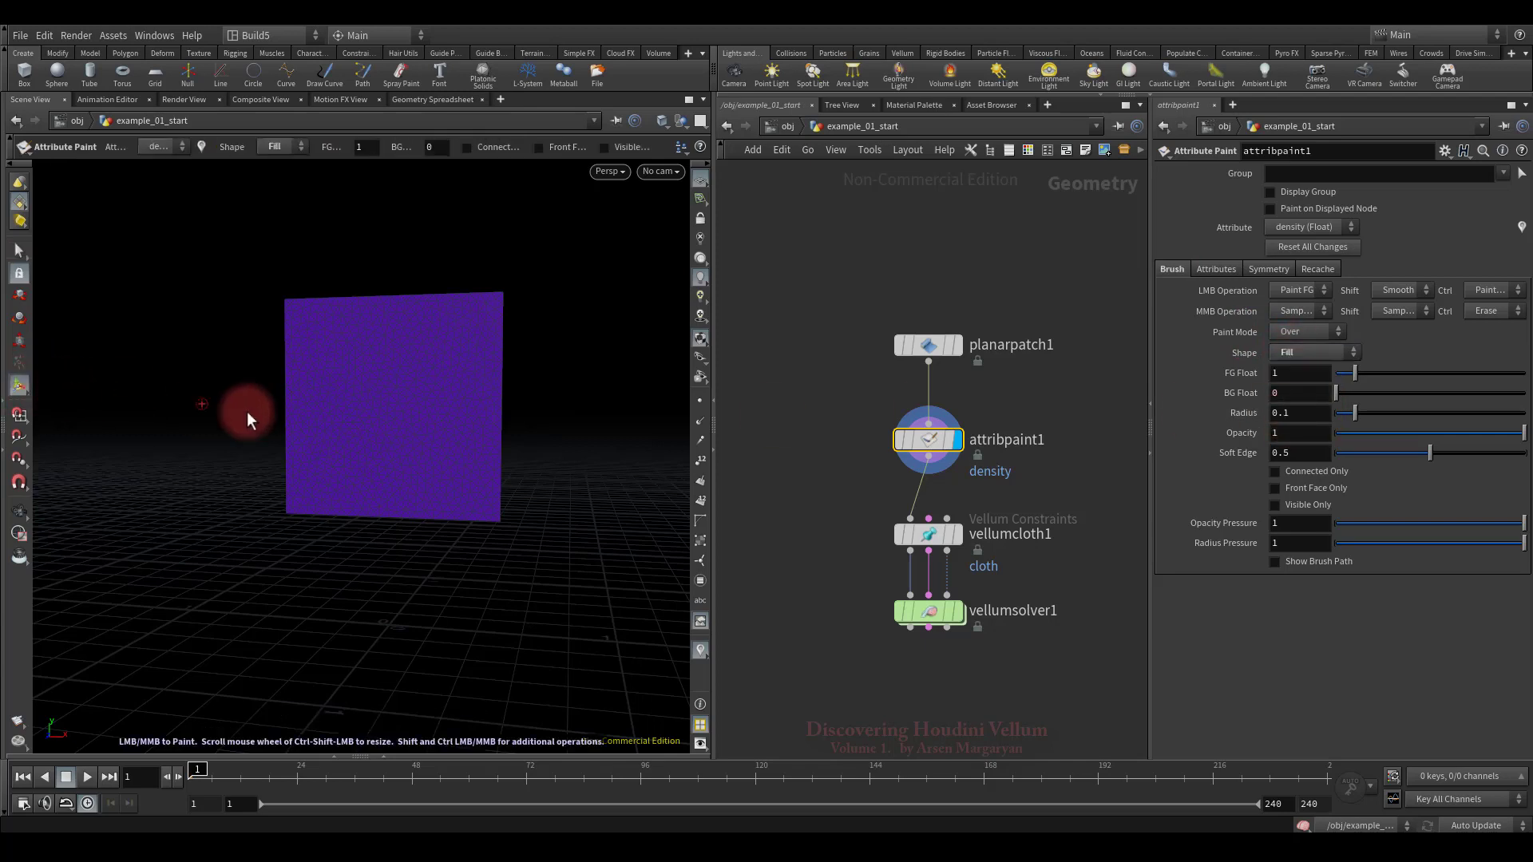
left_click(352, 414)
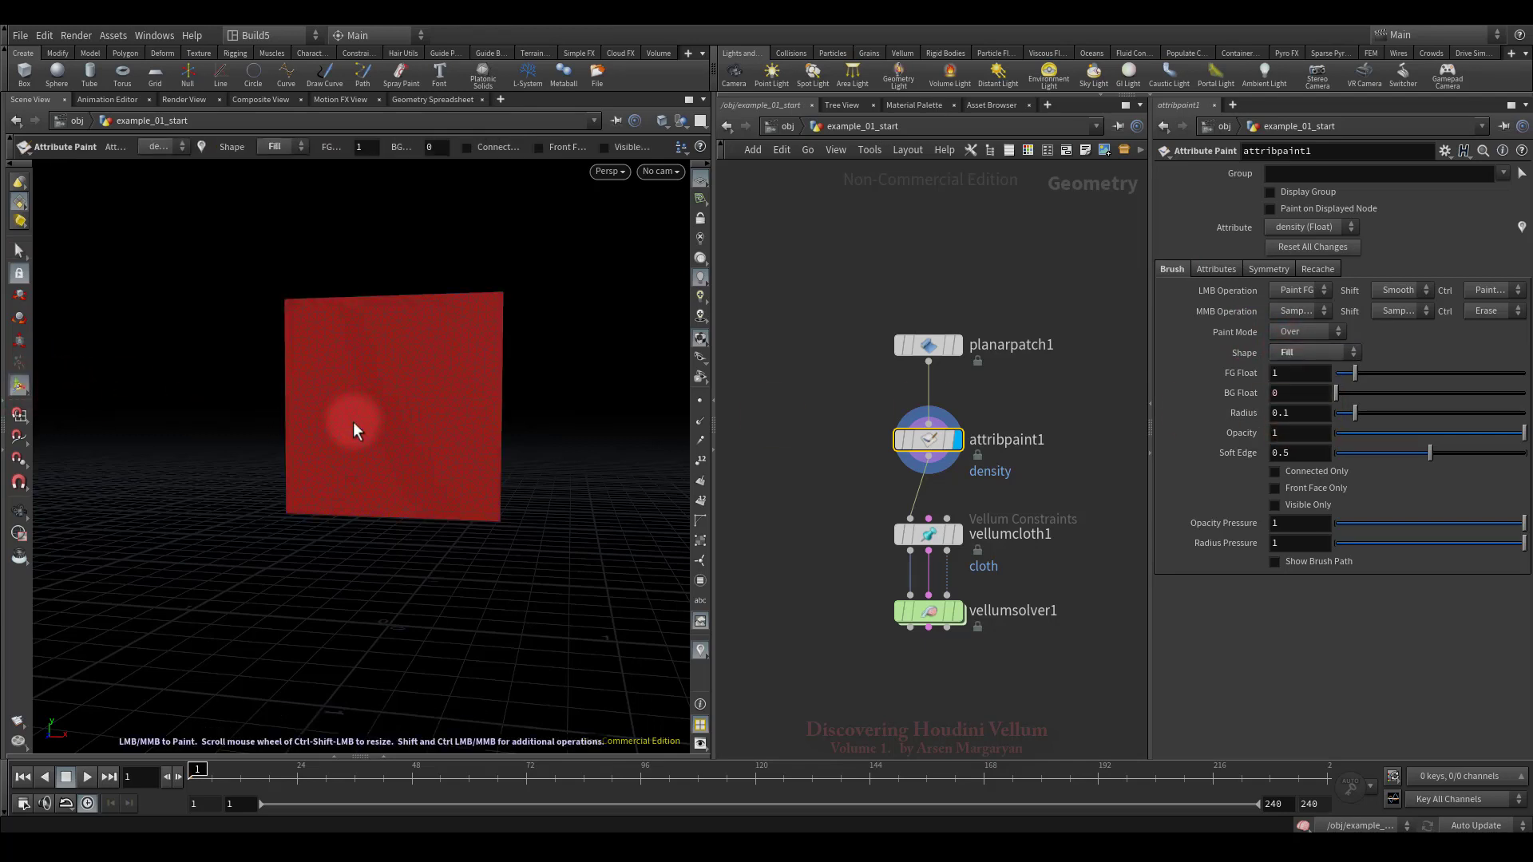
Set the attribpaint1 brush's foreground value to 50 and its shape to Surface, with the patch viewed from the front
left_click(1296, 372)
type("50")
key("Return")
left_click(1295, 352)
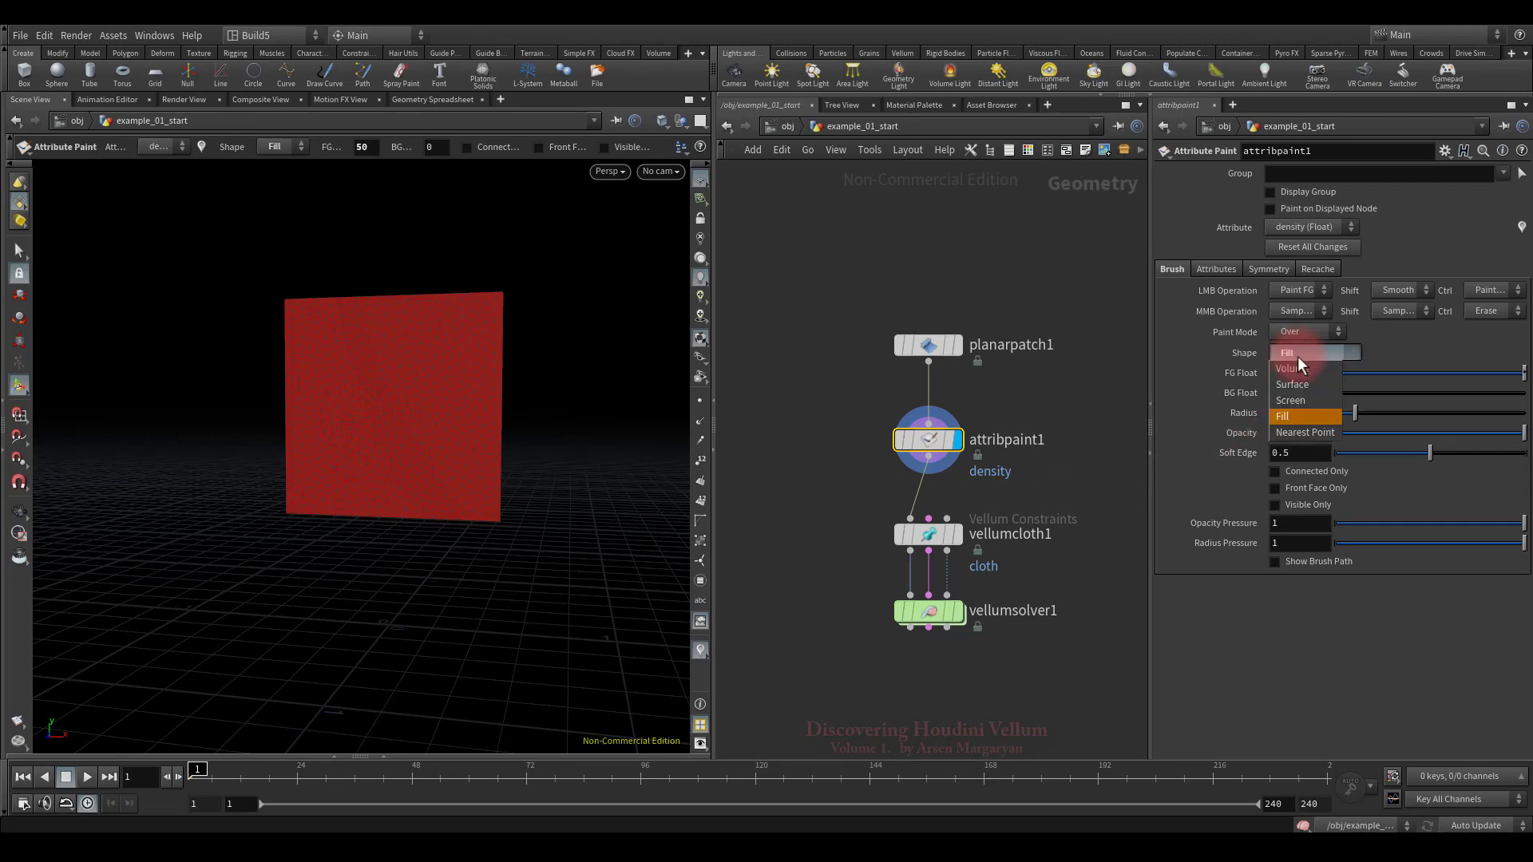
left_click(1291, 384)
key("Escape")
mouse_move(305, 575)
left_mouse_down()
mouse_move(330, 558)
mouse_move(315, 527)
left_mouse_up()
key("Return")
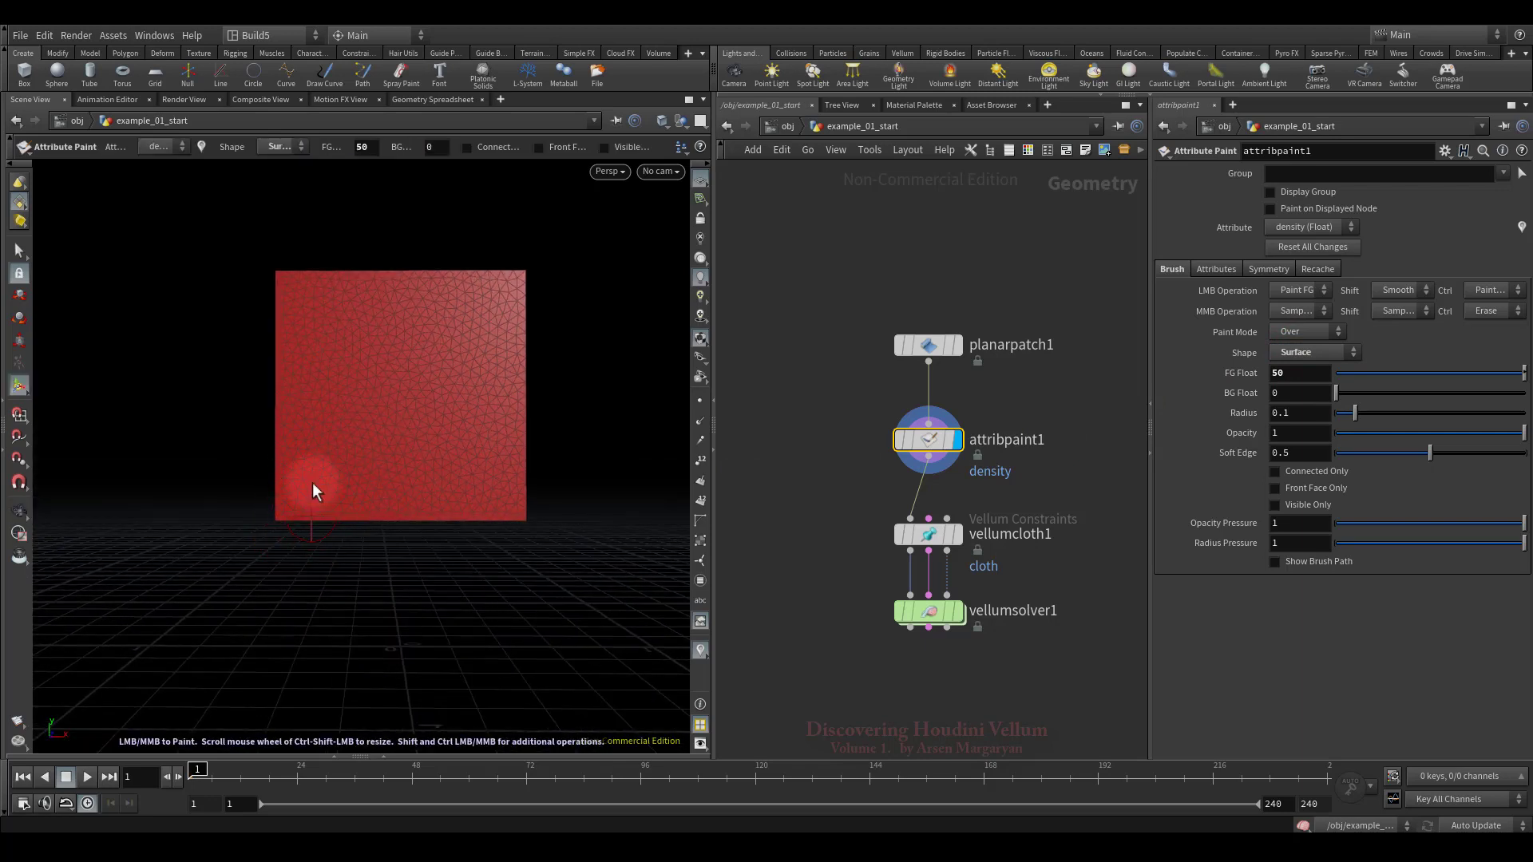
Set the density visualizer's ramp range maximum to 50
left_click(699, 649)
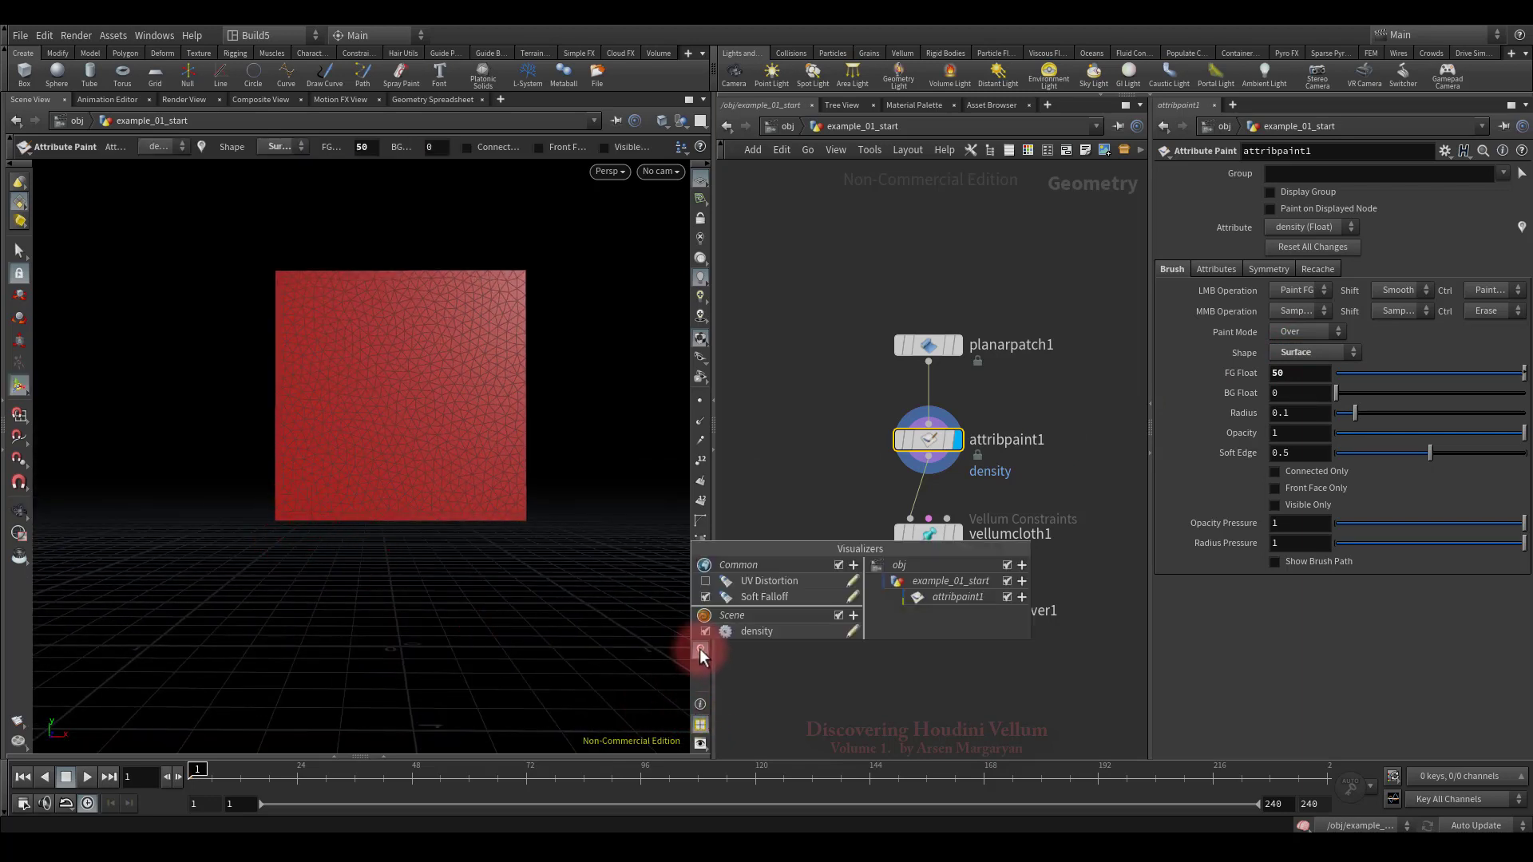
left_click(851, 630)
left_click(801, 669)
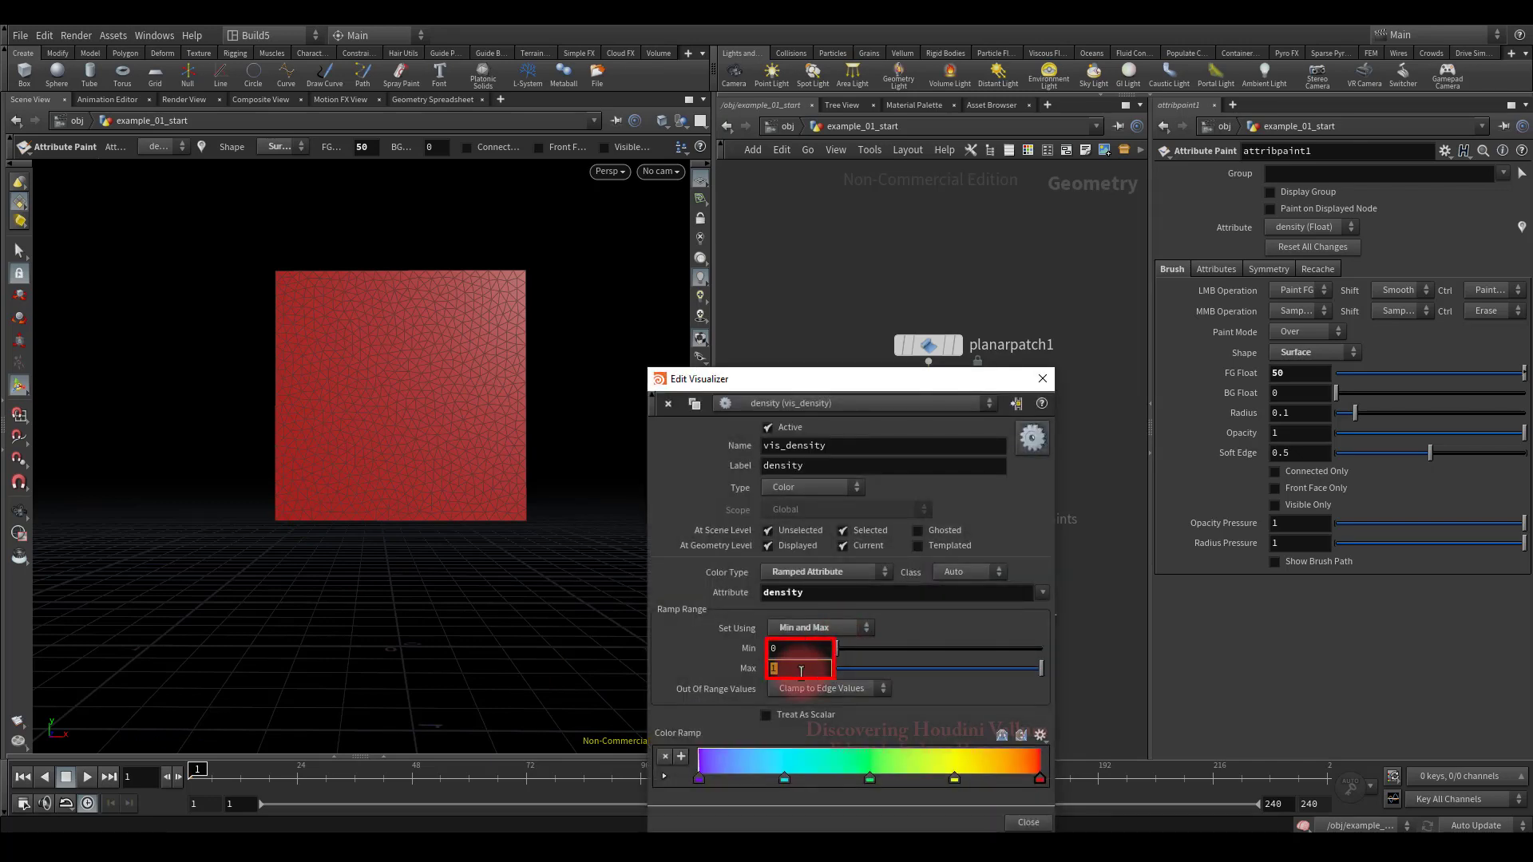
type("50")
key("Return")
left_click(1041, 380)
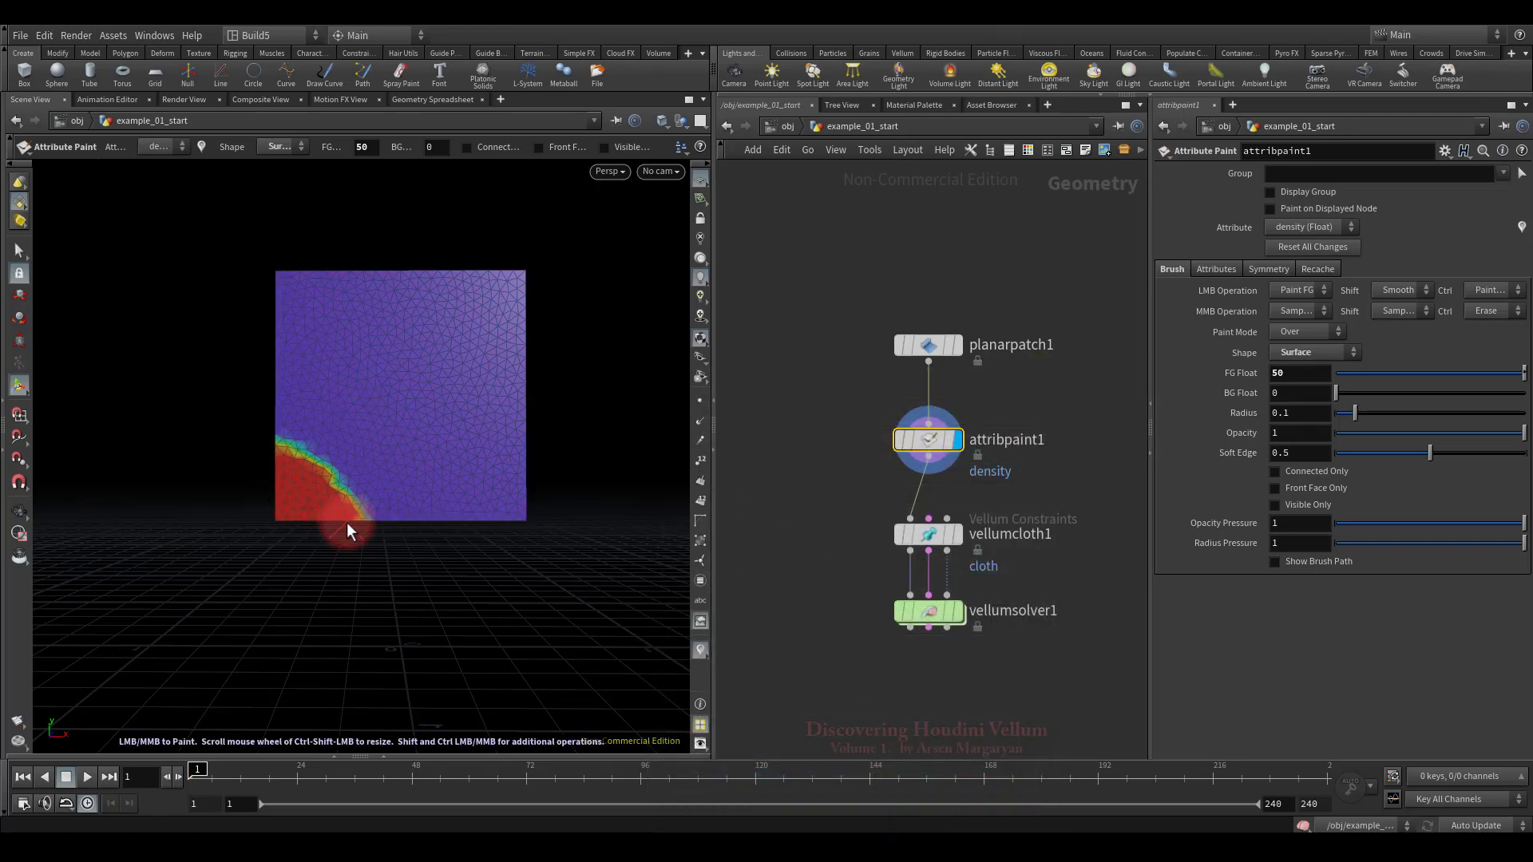
Display vellumsolver1, play the density-painted cloth simulation, and rewind it before selecting vellumcloth1
key("Escape")
mouse_move(499, 592)
left_mouse_down()
mouse_move(435, 616)
mouse_move(428, 520)
mouse_move(416, 533)
left_mouse_up()
key("Return")
left_click(959, 613)
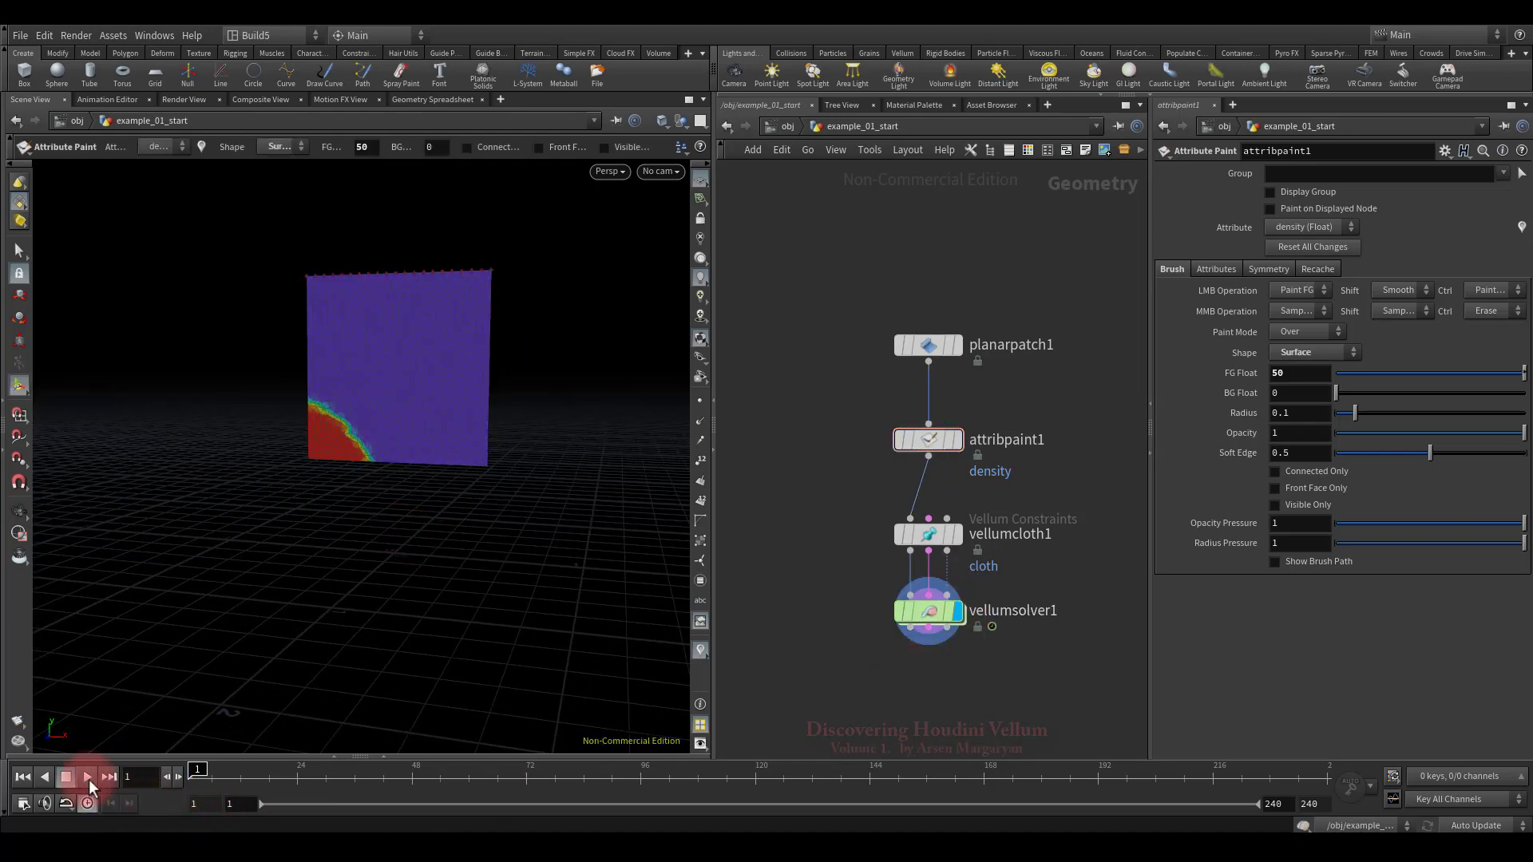
left_click(88, 779)
key("Escape")
mouse_move(574, 530)
left_mouse_down()
mouse_move(537, 548)
mouse_move(548, 573)
mouse_move(523, 496)
mouse_move(513, 535)
left_mouse_up()
key("Return")
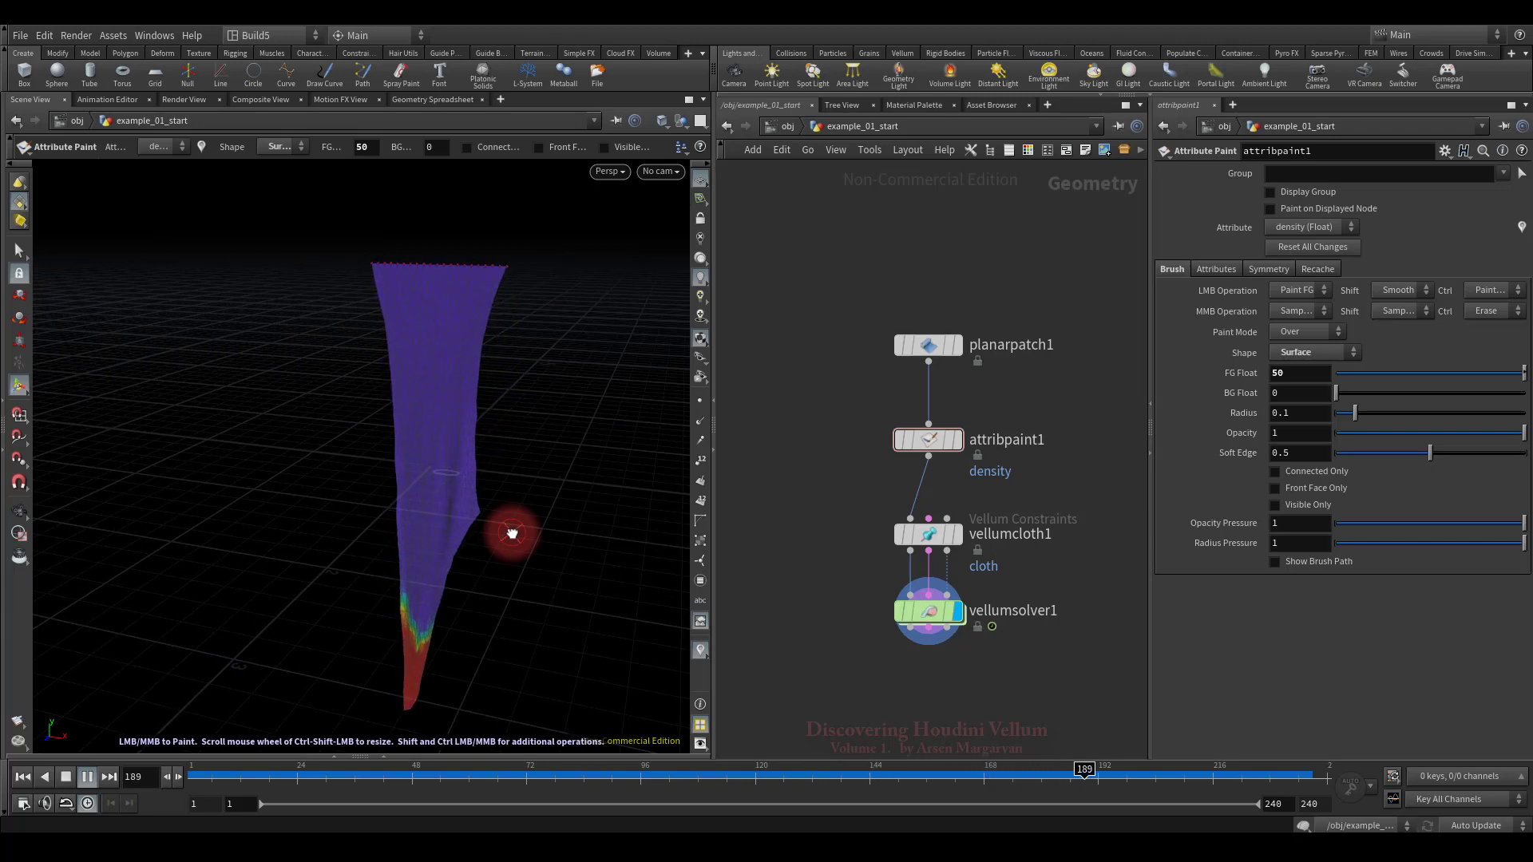
left_click(65, 777)
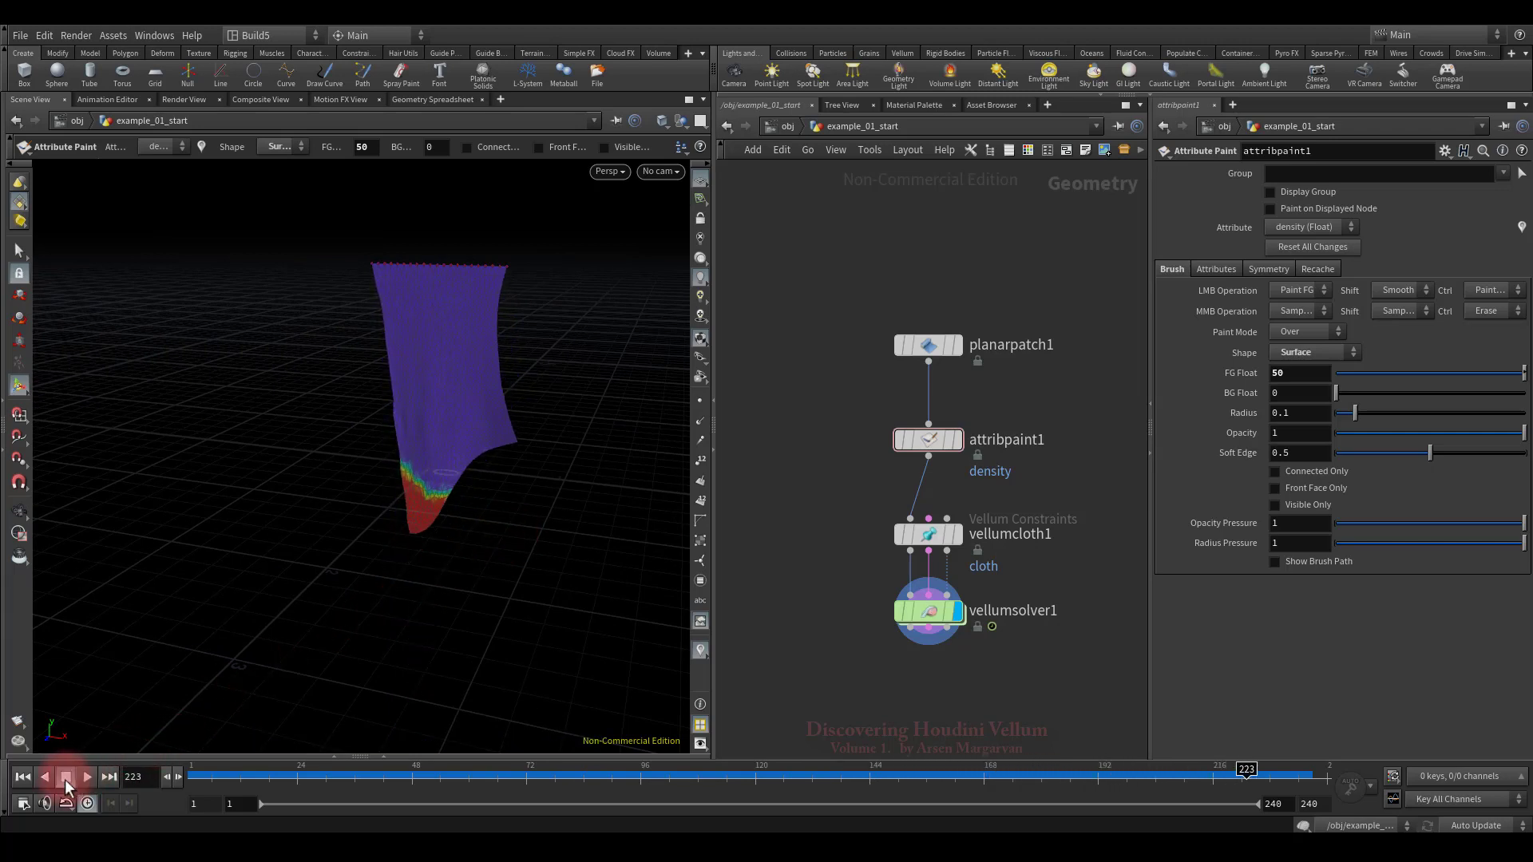
left_click(22, 777)
left_click_drag(788, 500, 1085, 582)
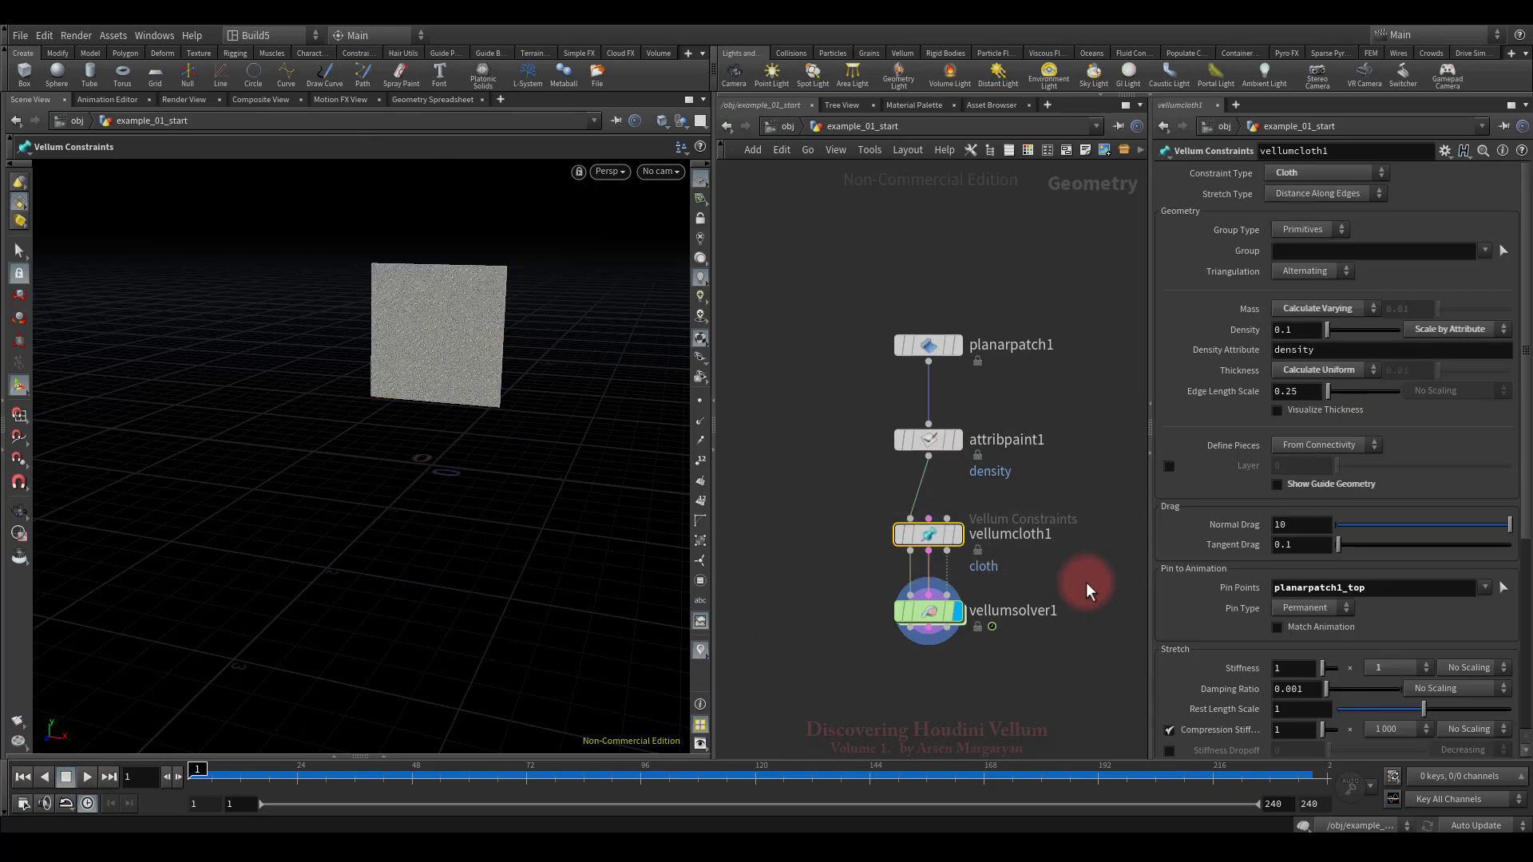
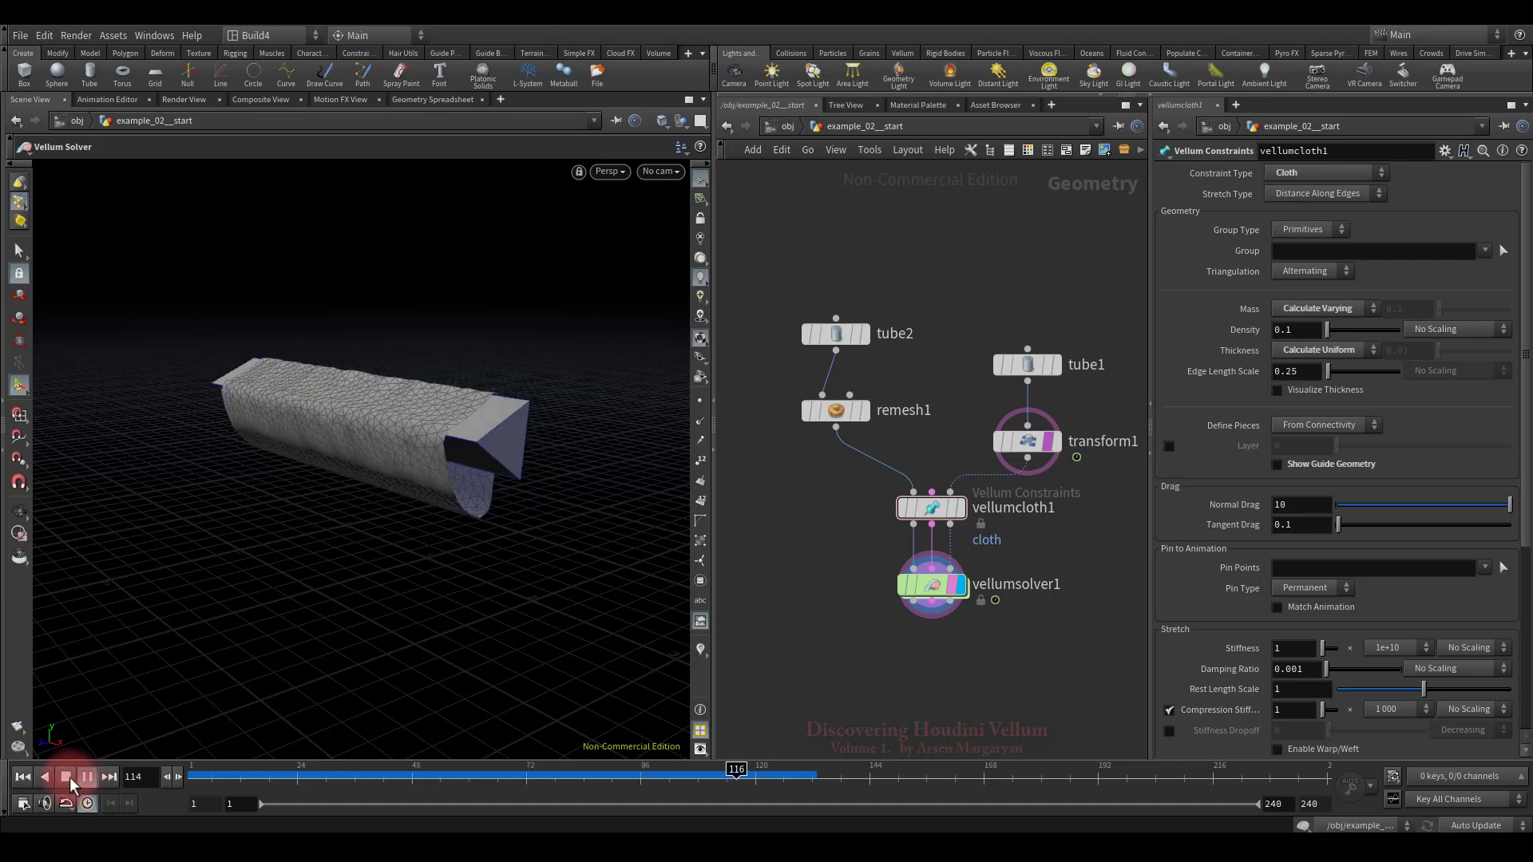
Stop the tube cloth simulation and return to frame 1
left_click(69, 777)
left_click(24, 776)
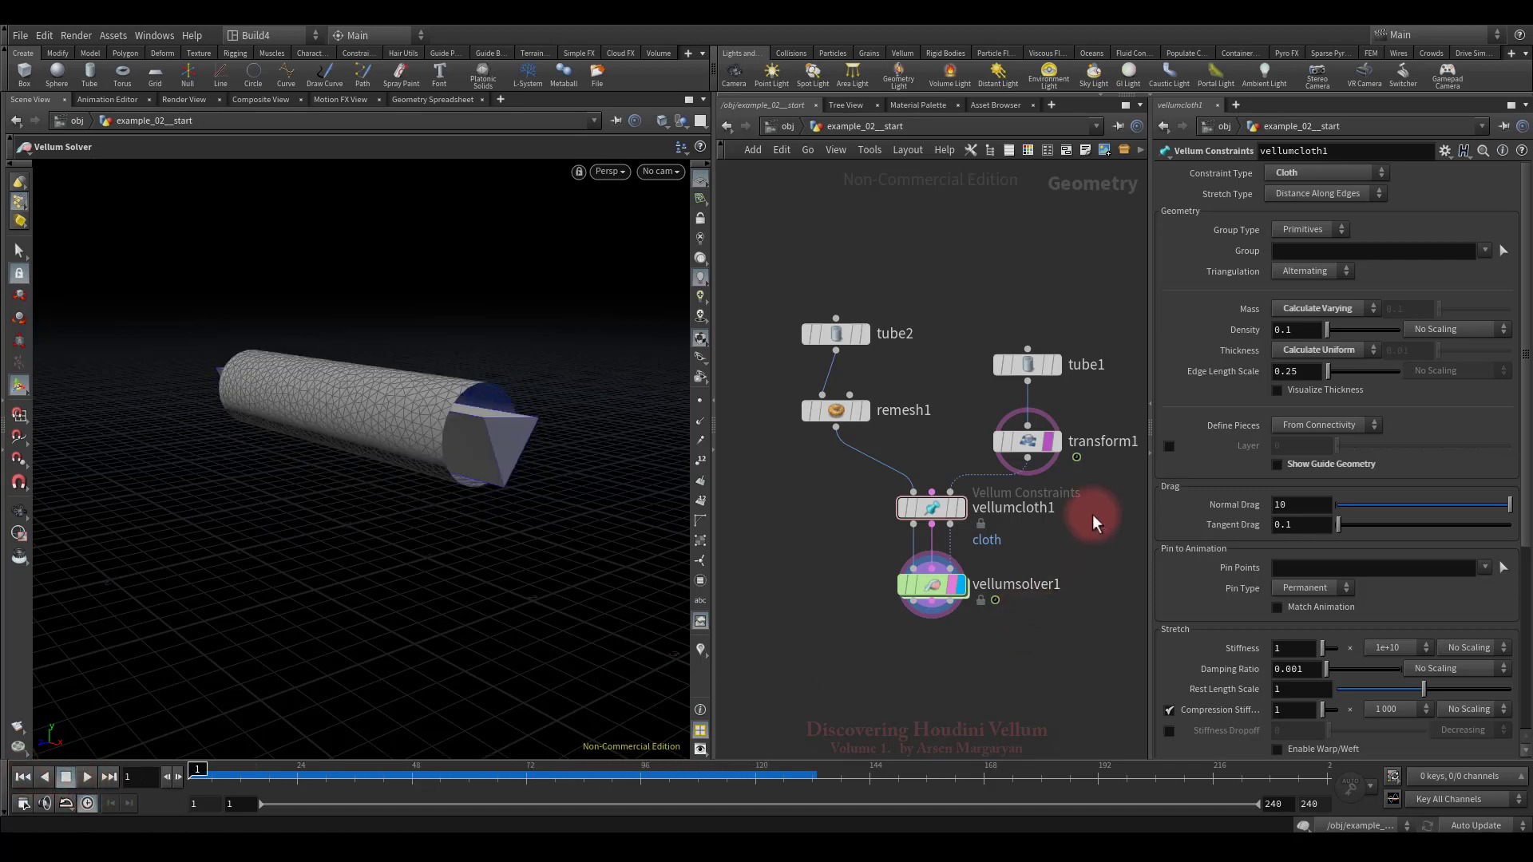
Enable Layer on vellumcloth1 and show only the layer attribute in its geometry spreadsheet
left_click(1167, 445)
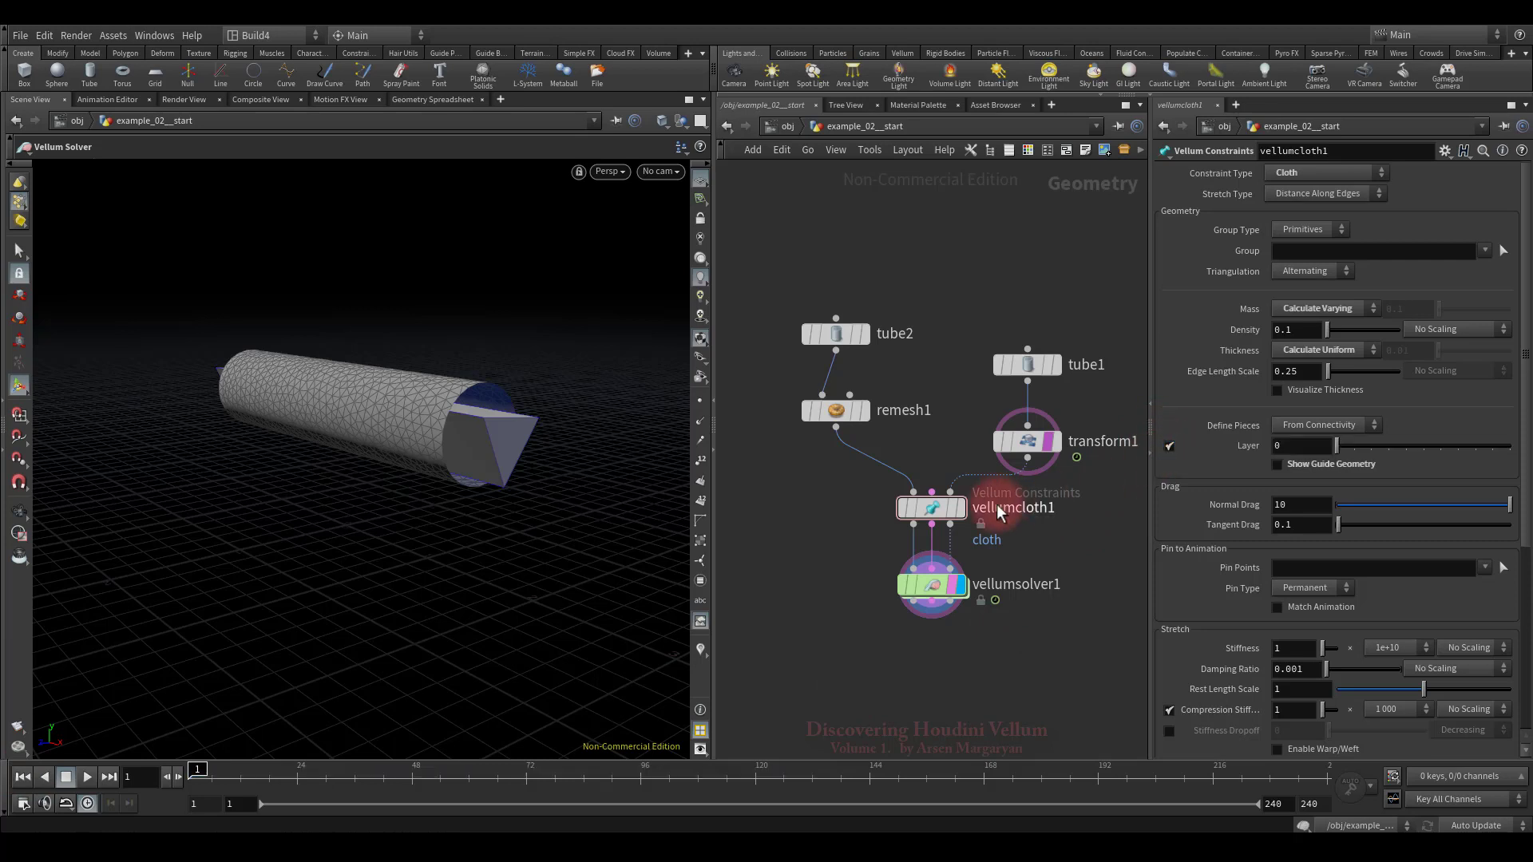
right_click(931, 506)
left_click(950, 617)
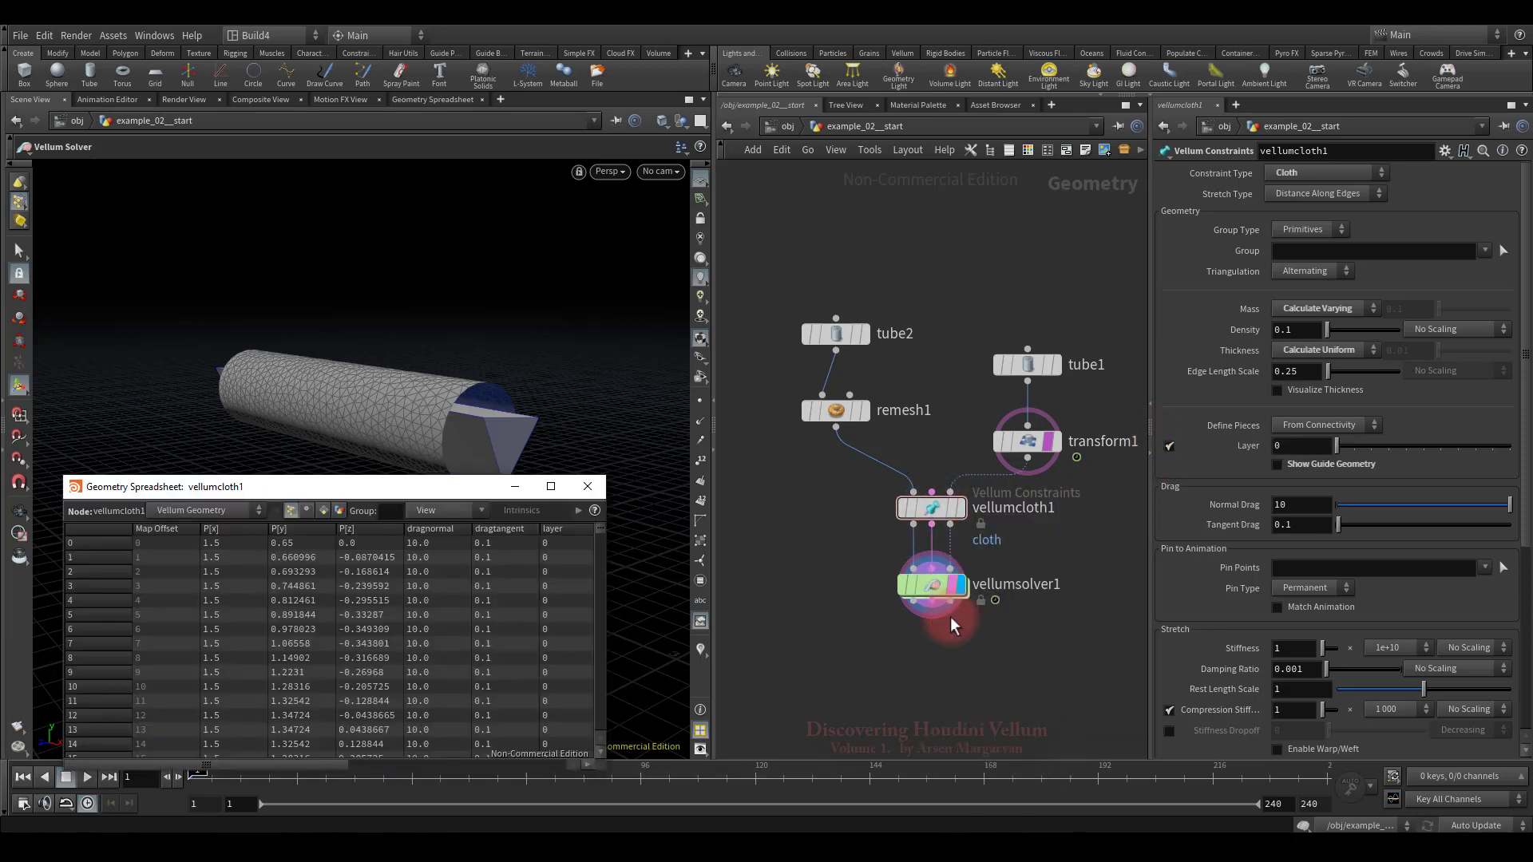
left_click(444, 515)
left_click(449, 585)
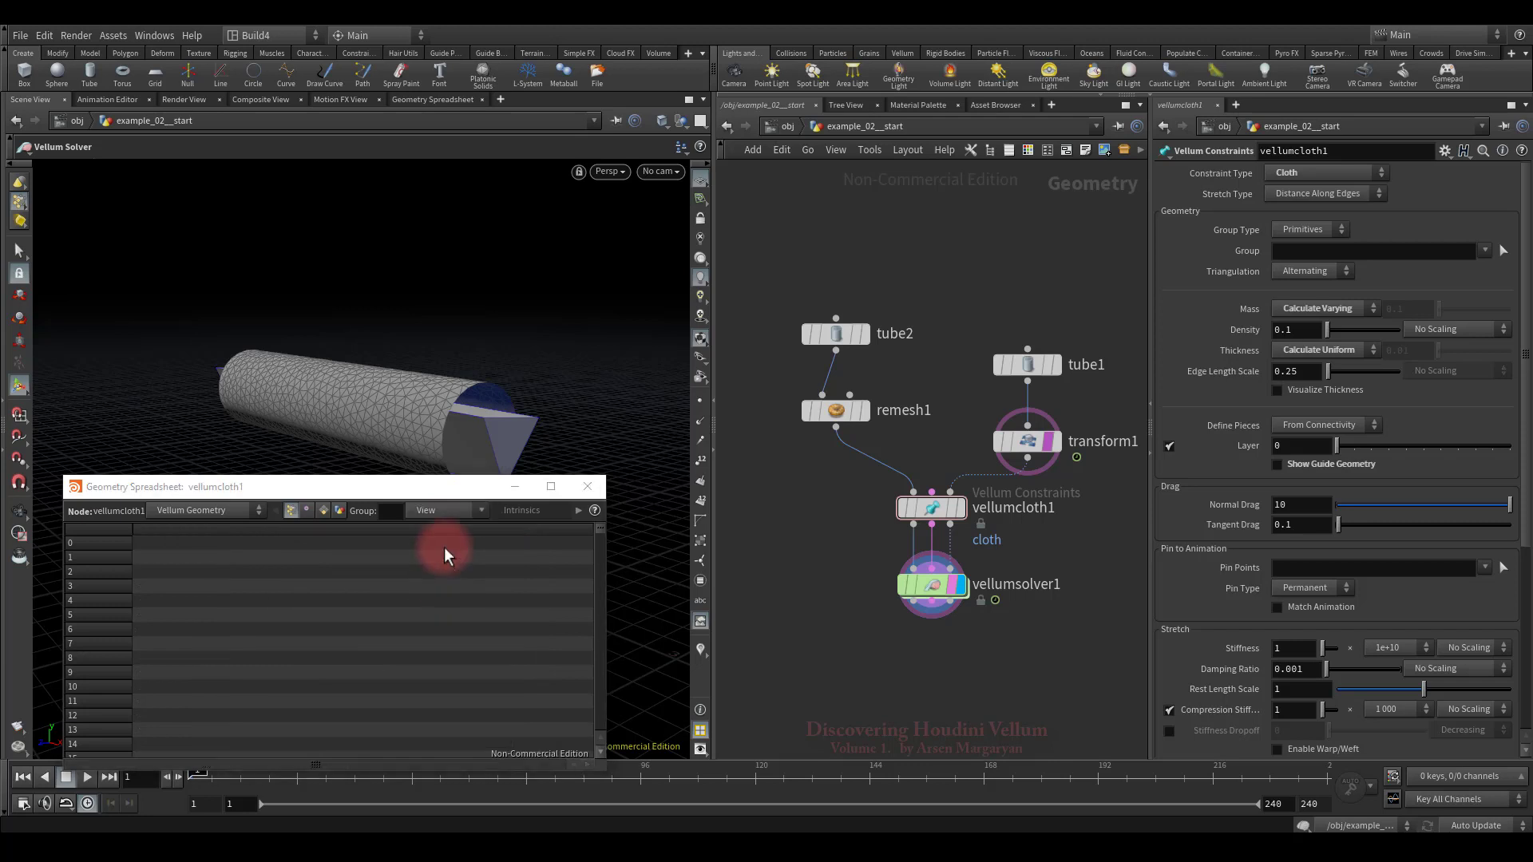
left_click(441, 510)
left_click(452, 691)
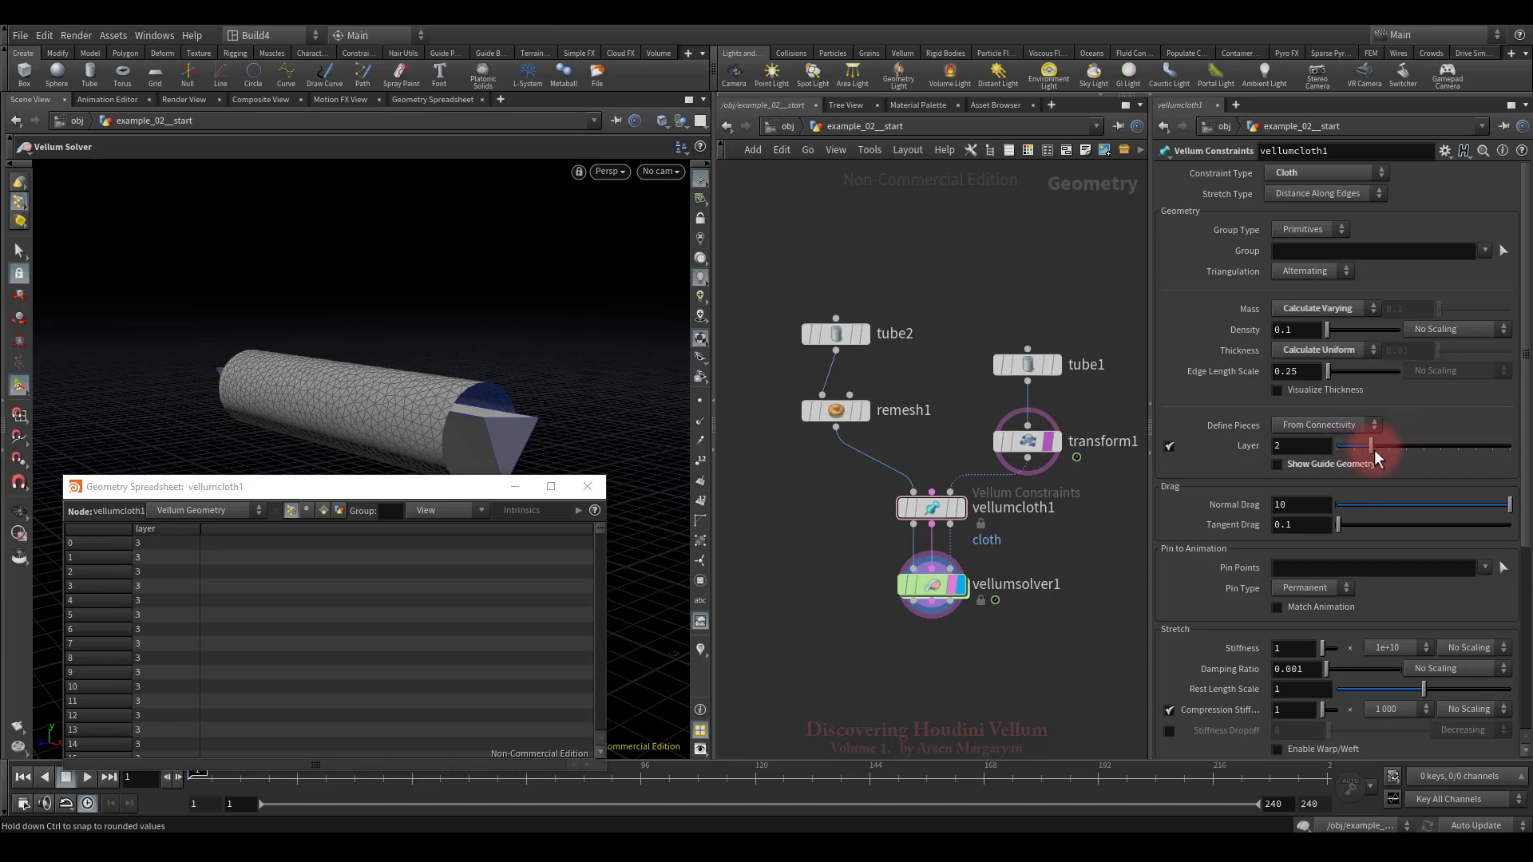
Examine the Layer Shock setting of vellumsolver1 and close the geometry spreadsheet
left_click_drag(802, 553, 1022, 640)
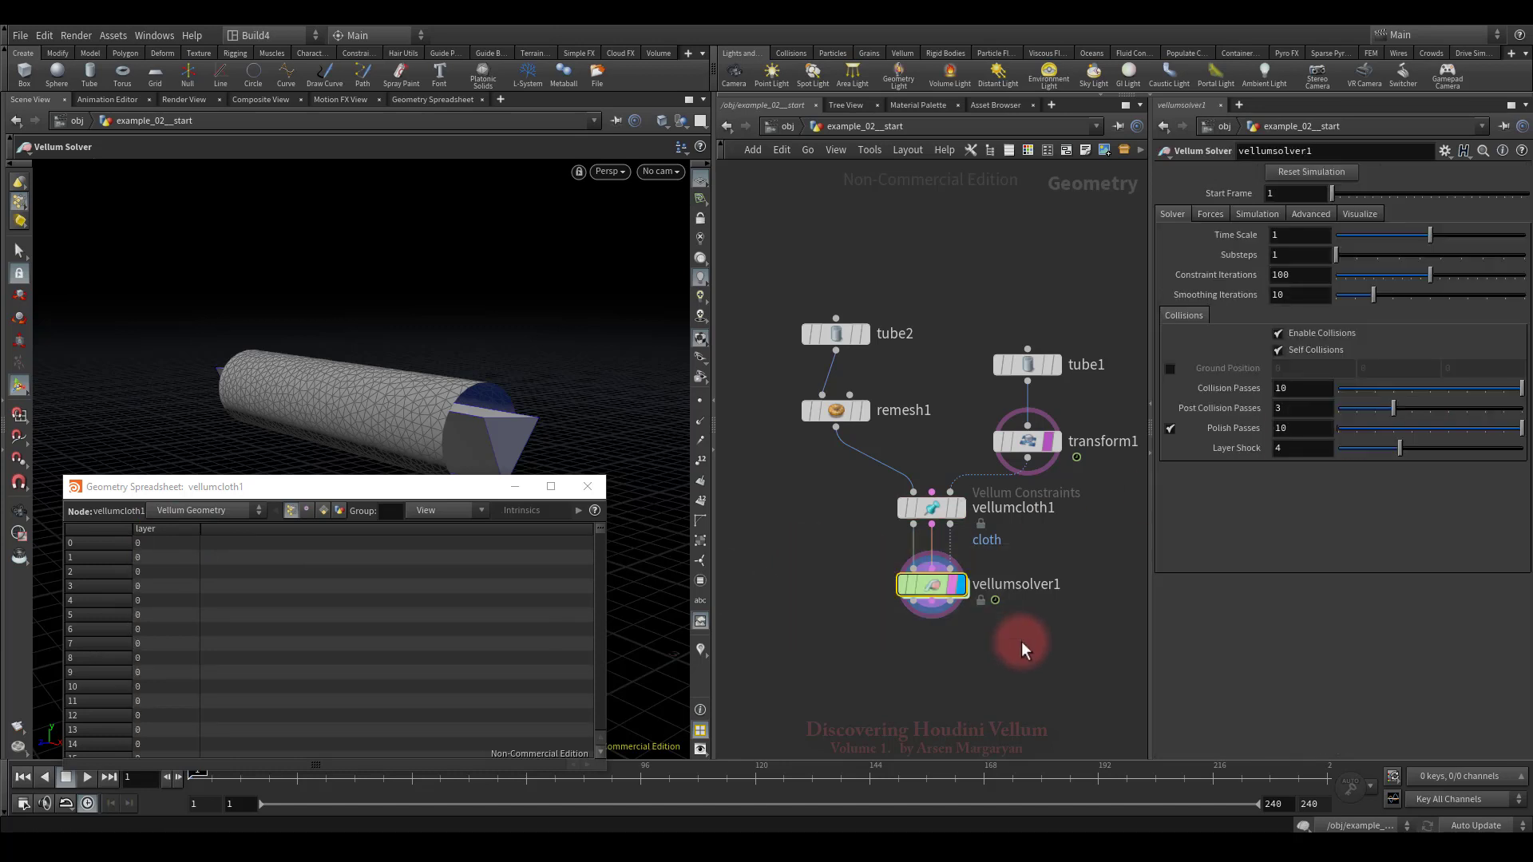
left_click(1313, 450)
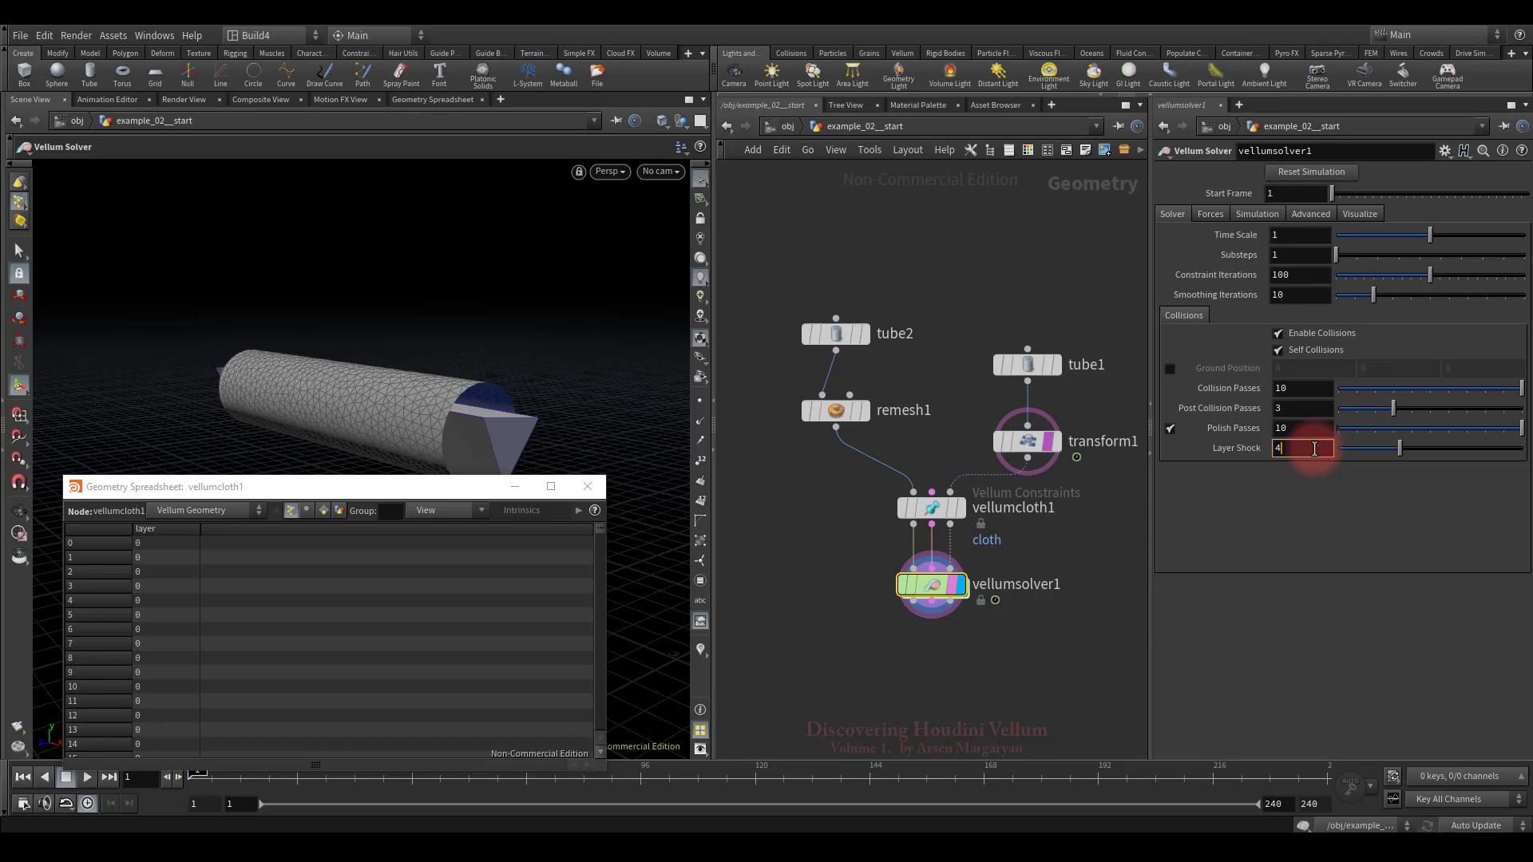
left_click(956, 657)
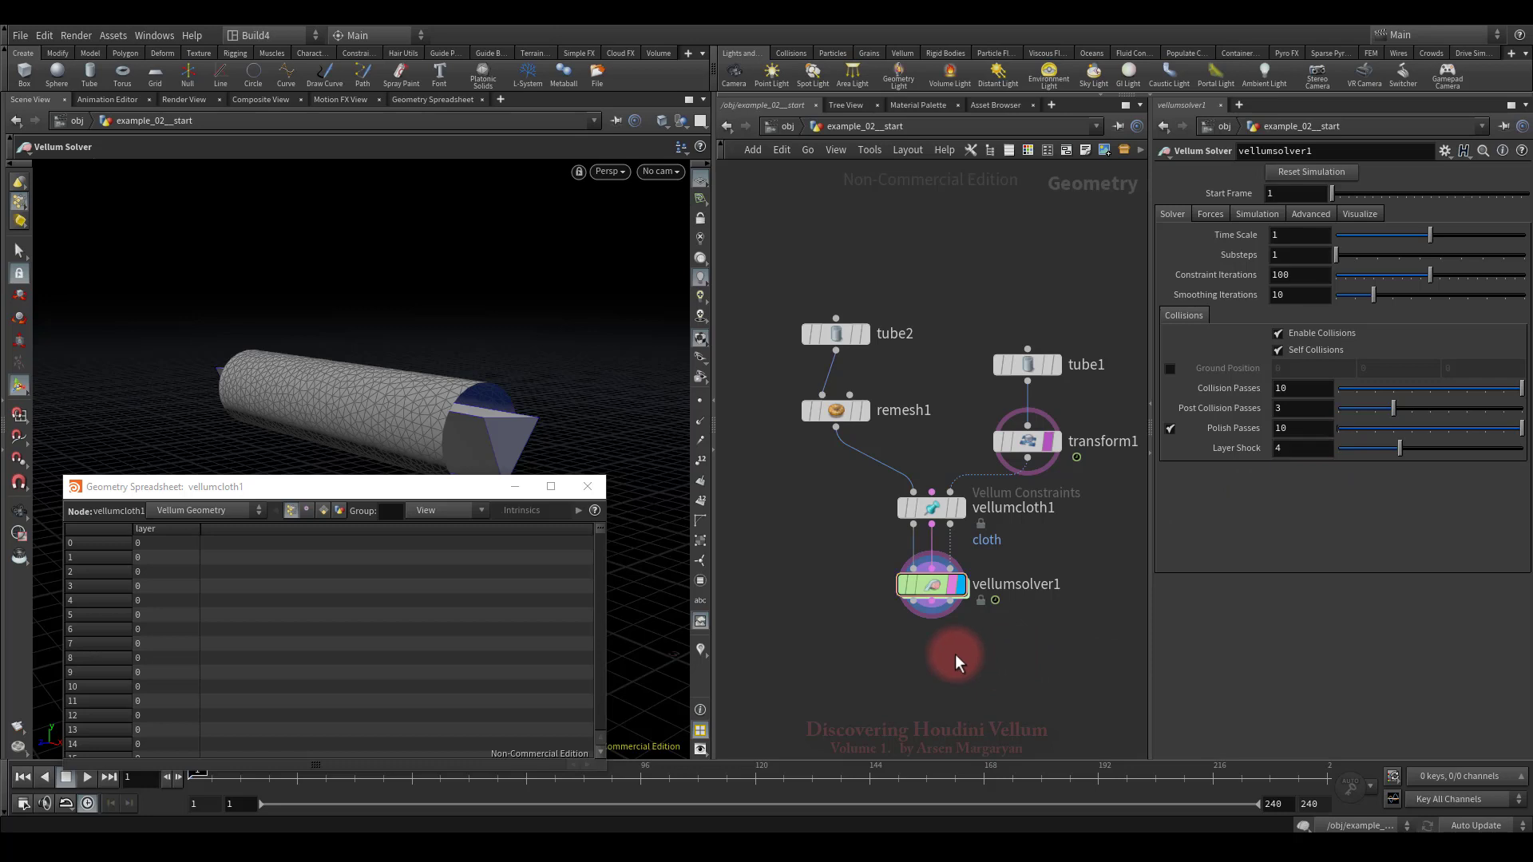
left_click(595, 486)
Make room below tube2 and insert a Duplicate node between tube2 and remesh1, displaying its result
middle_click_drag(821, 531, 811, 548)
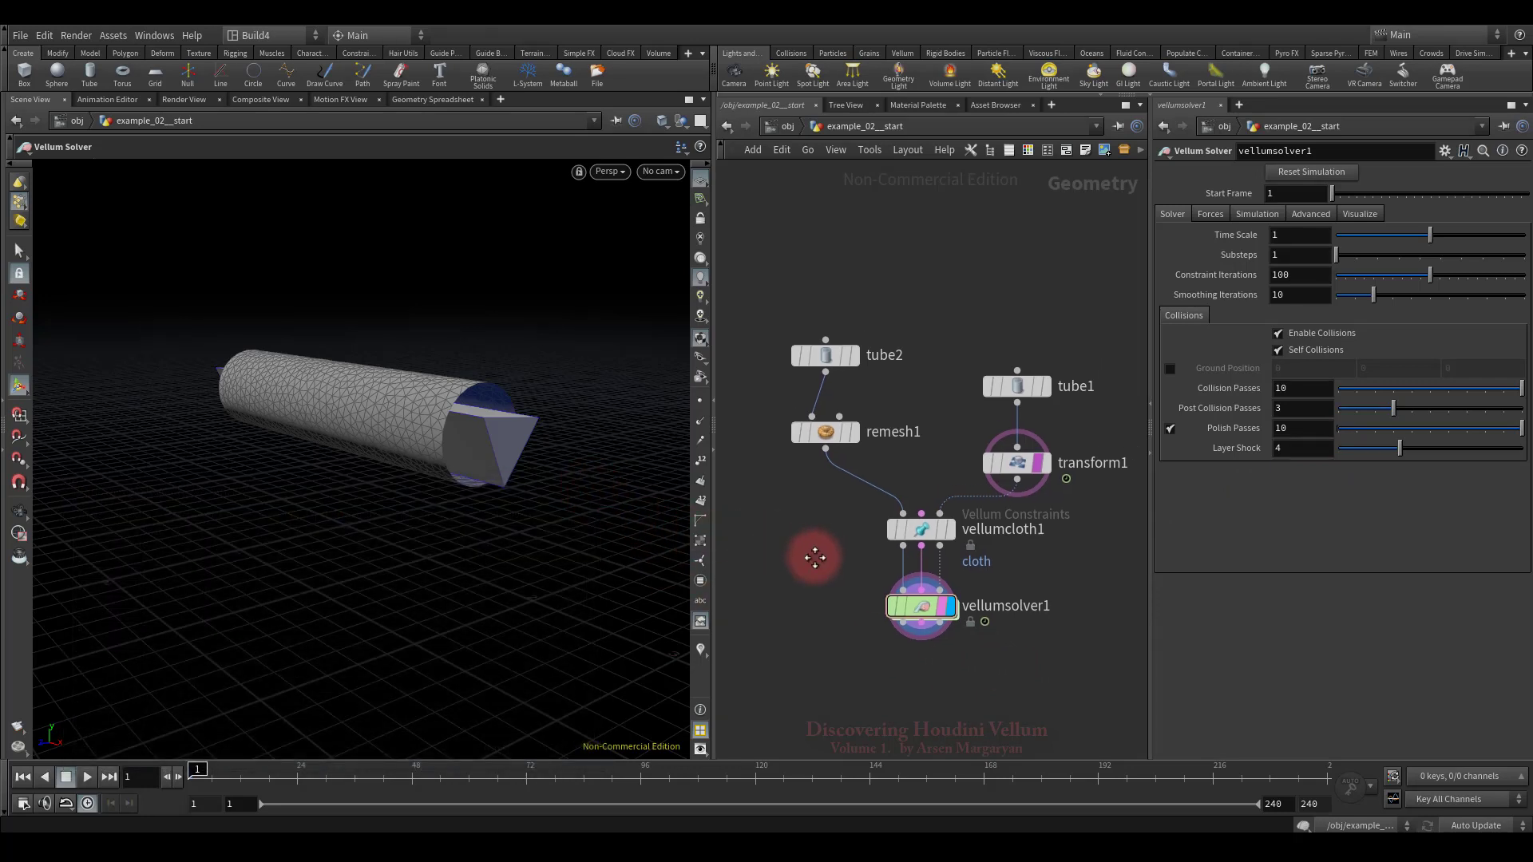
left_click(923, 533)
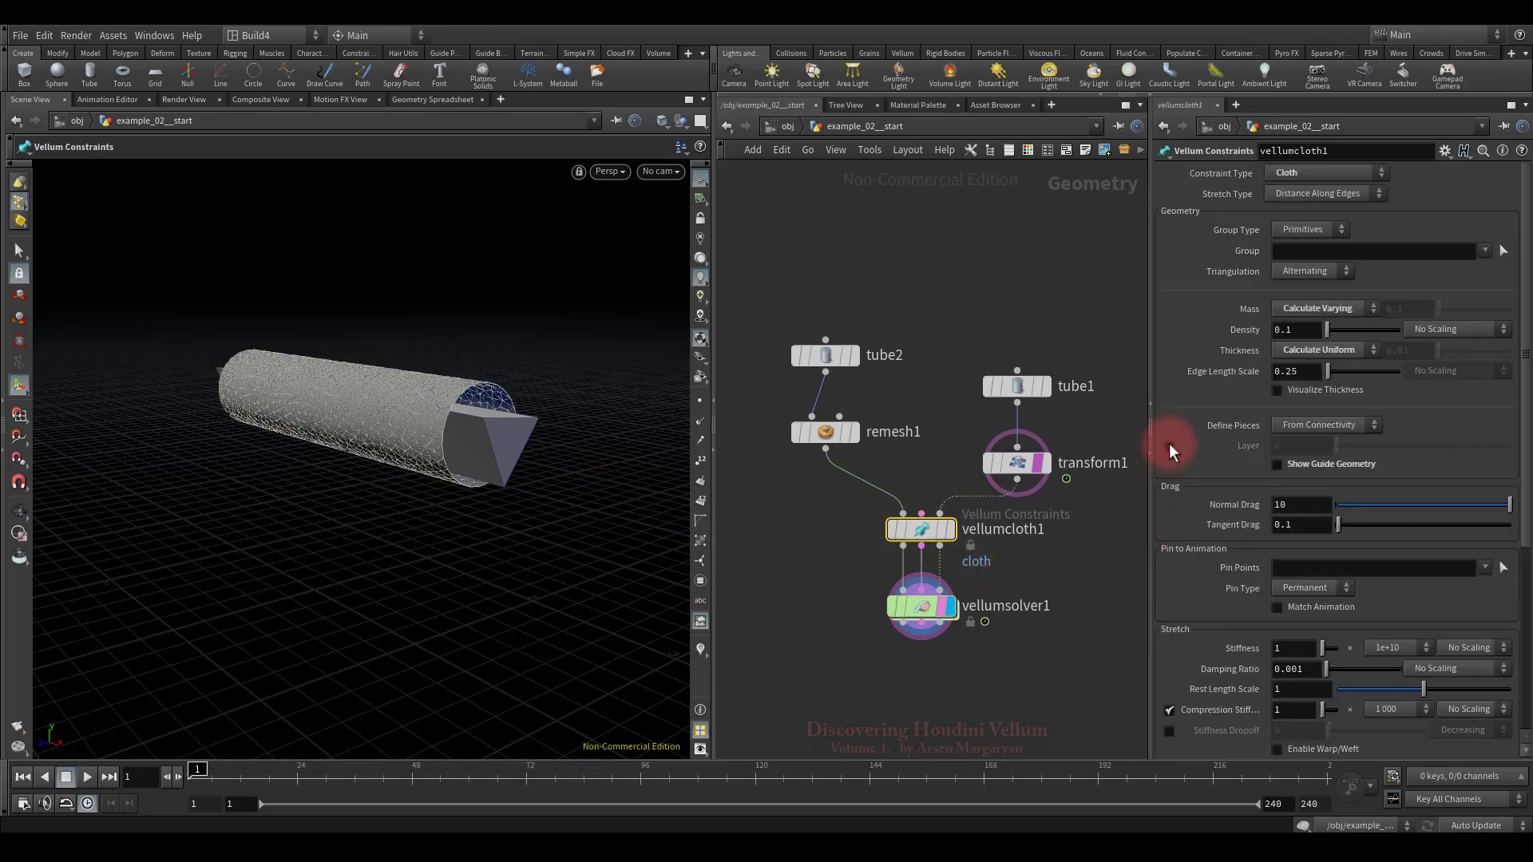
middle_click_drag(930, 479, 939, 563)
left_click(838, 452)
left_click_drag(836, 447, 840, 345)
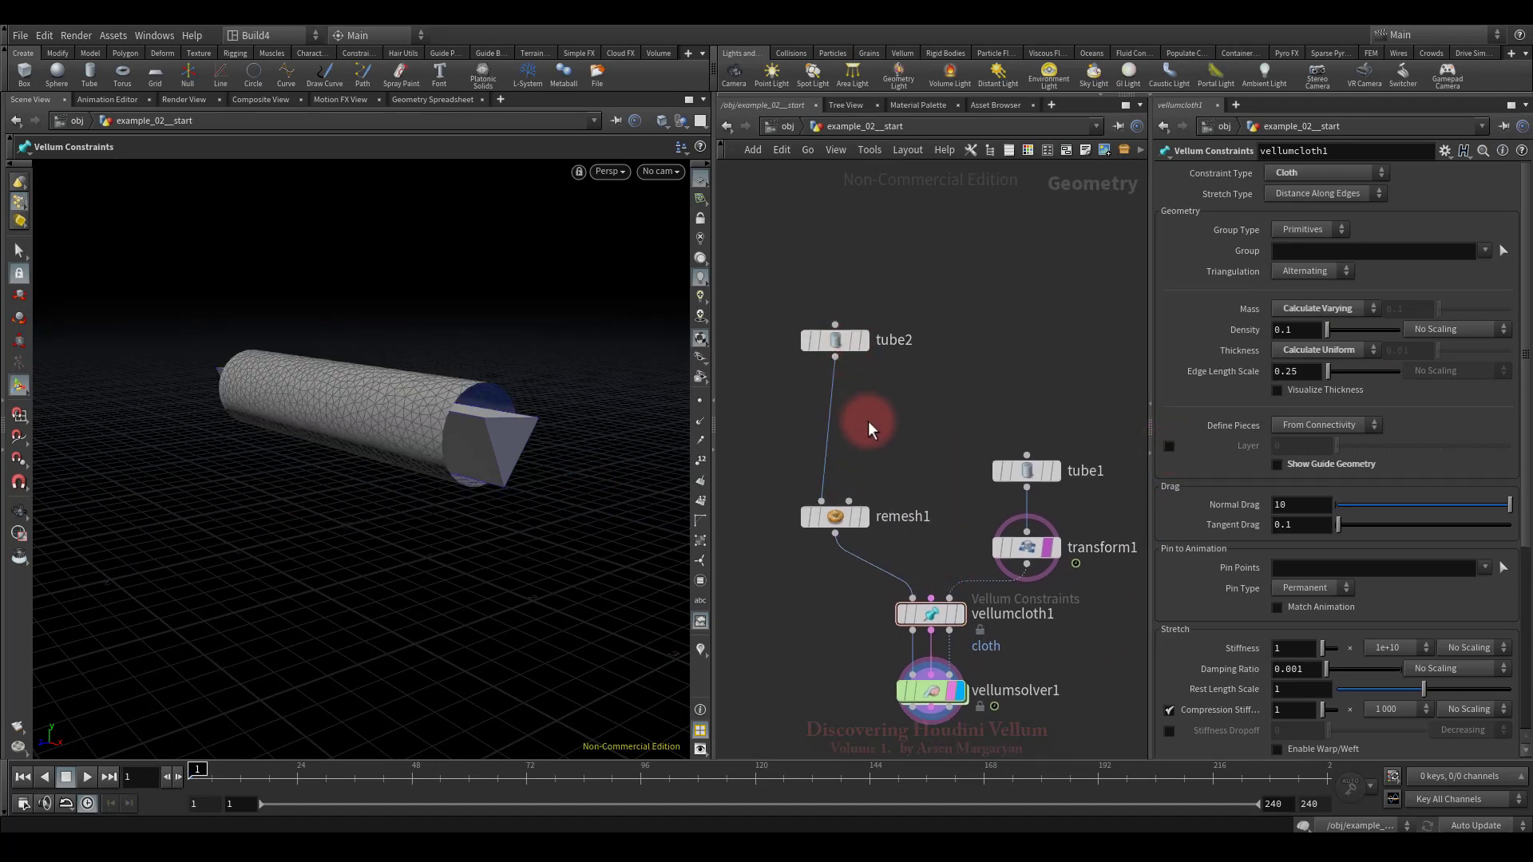
key("Tab")
type("du")
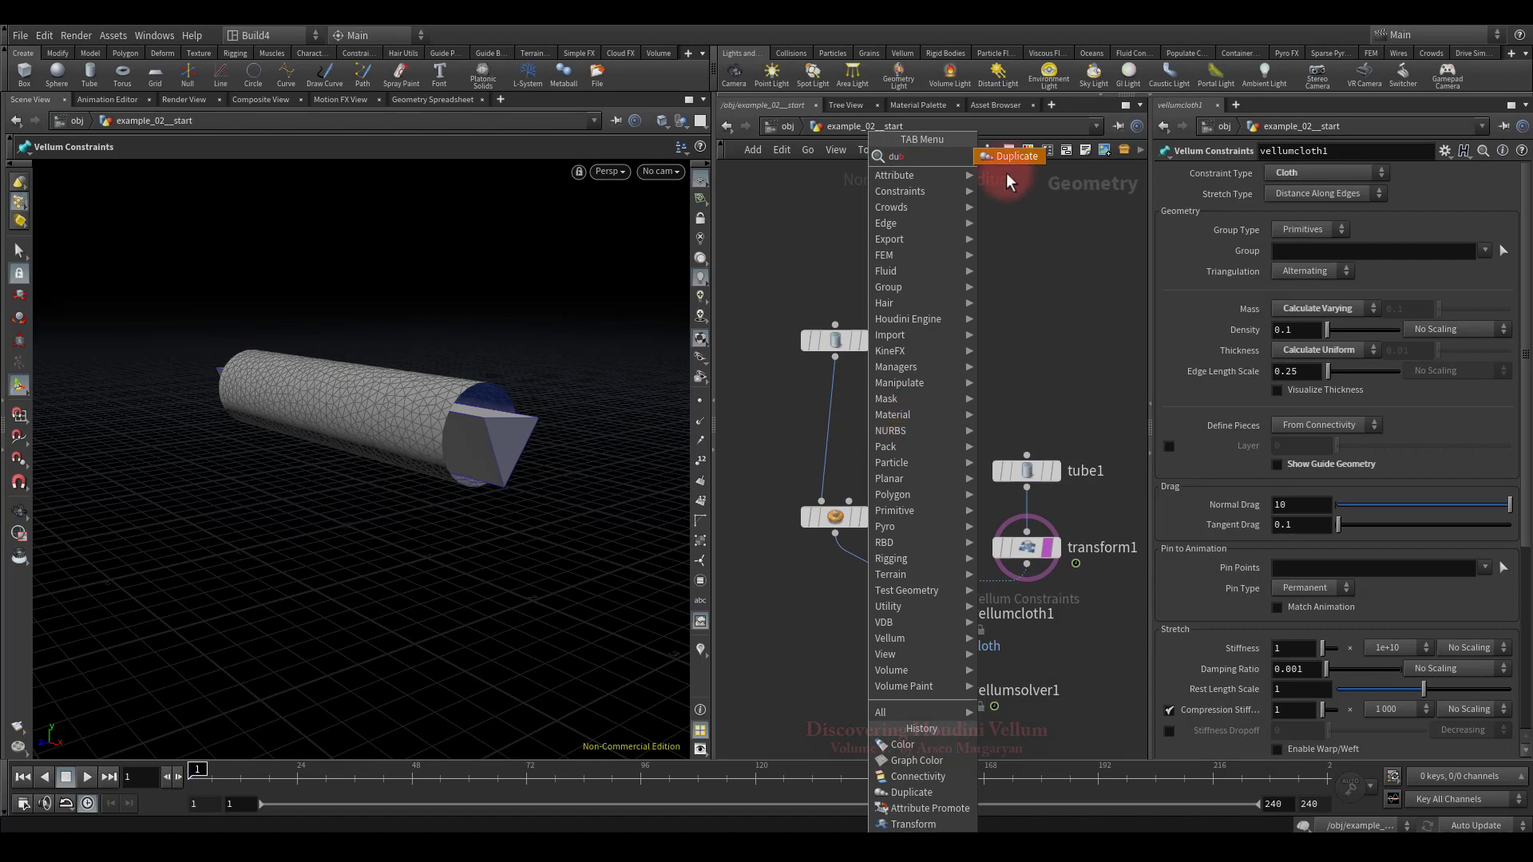
left_click_drag(1008, 176, 837, 417)
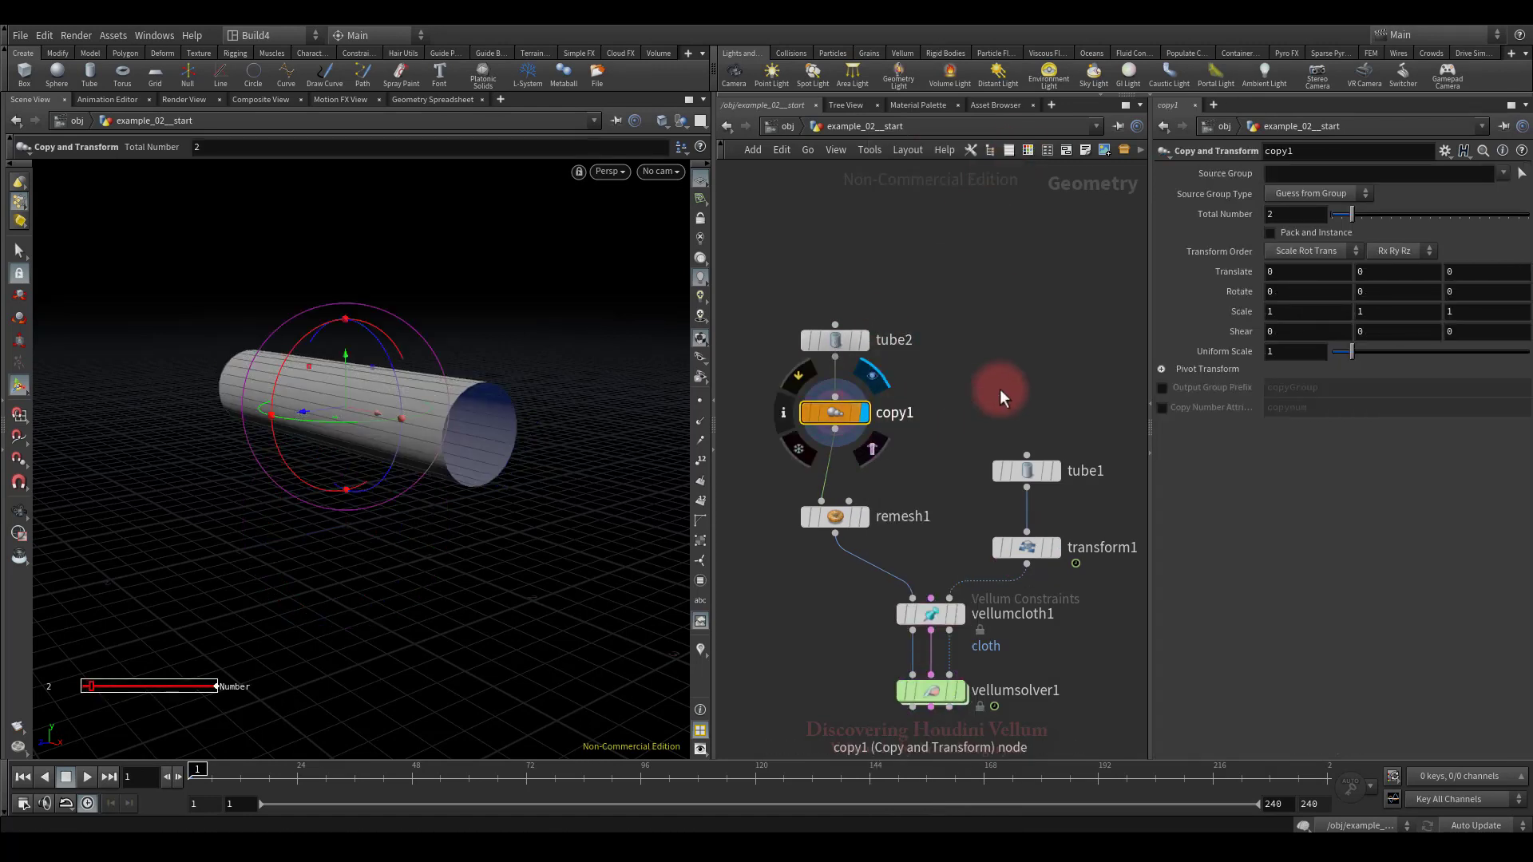
Set the Y and Z scale of copy1 to 1.1
left_click(1375, 313)
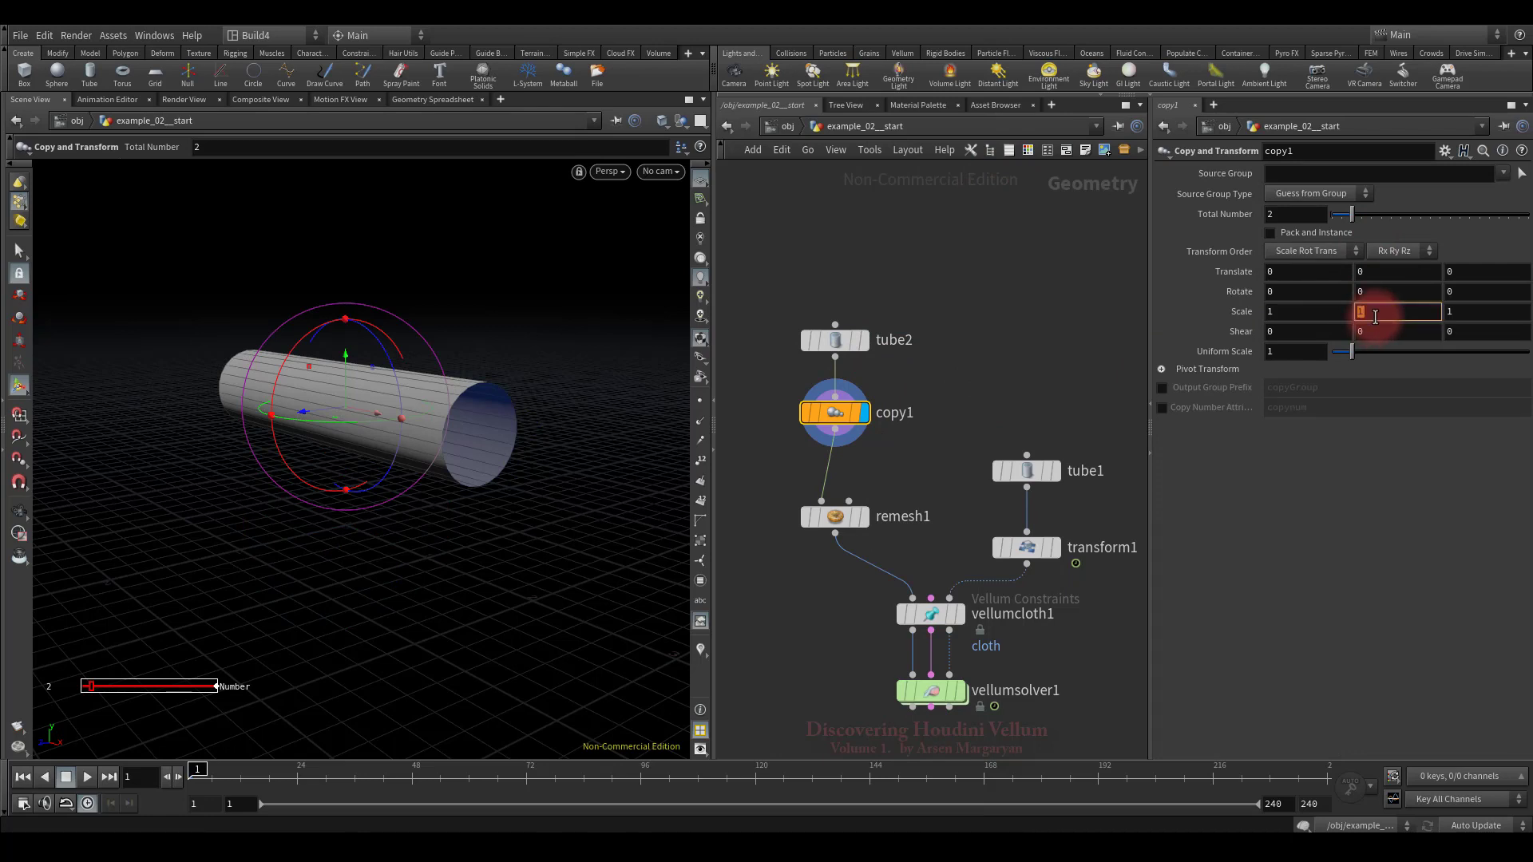
type("1.1")
left_click(1481, 310)
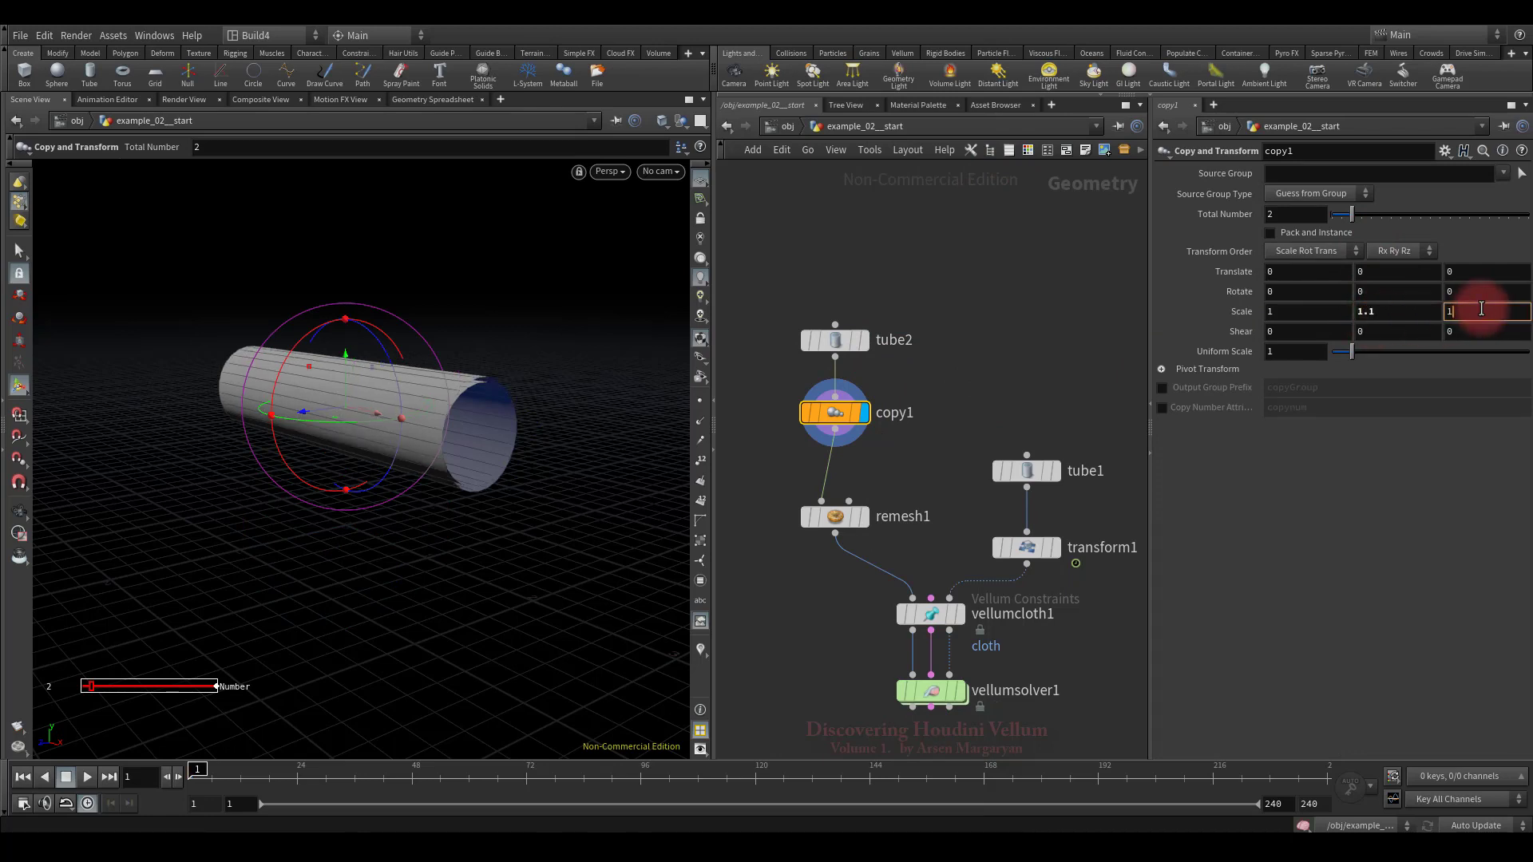
key("Return")
Set the total number of copies in copy1 to 8 and inspect the nested tubes
left_click(1275, 212)
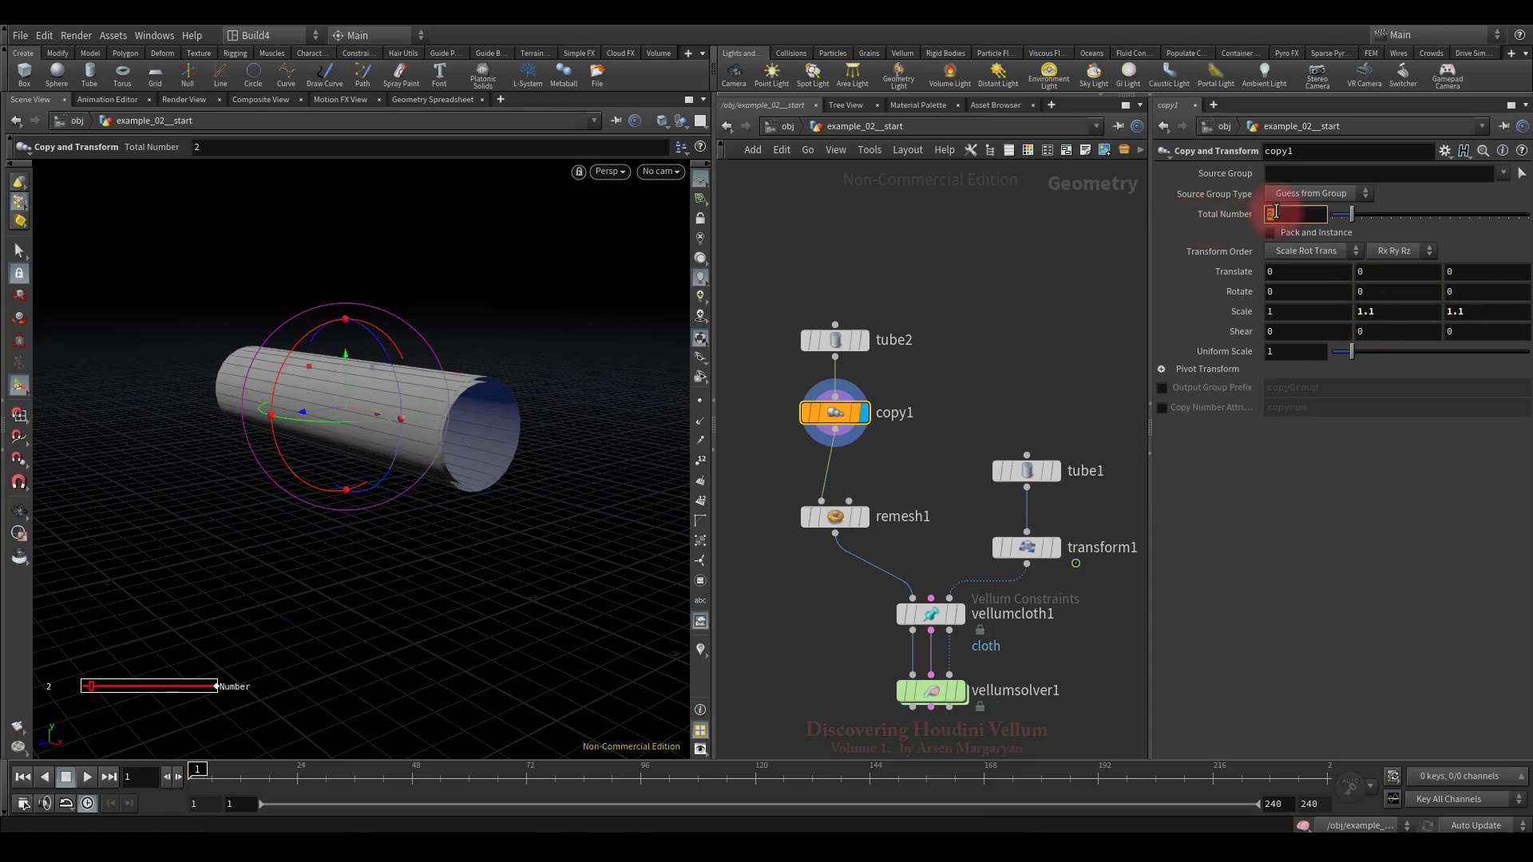
type("8")
key("Return")
key("Escape")
left_click_drag(522, 438, 455, 483)
key("Return")
Insert a Connectivity node between remesh1 and vellumcloth1 and display it
left_click_drag(838, 524, 837, 497)
middle_click_drag(812, 587, 822, 572)
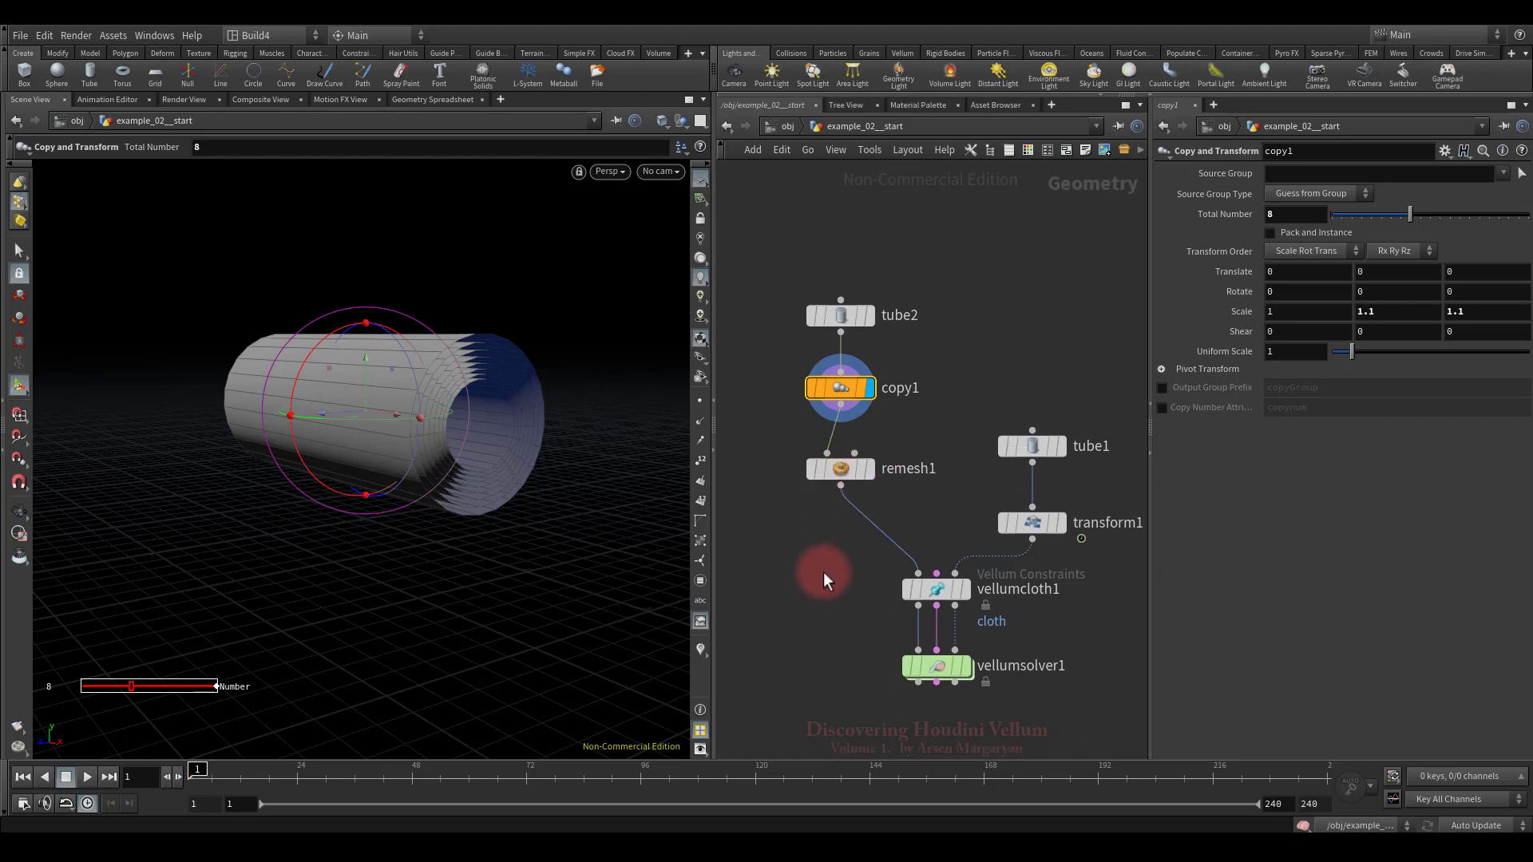
key("Tab")
type("co")
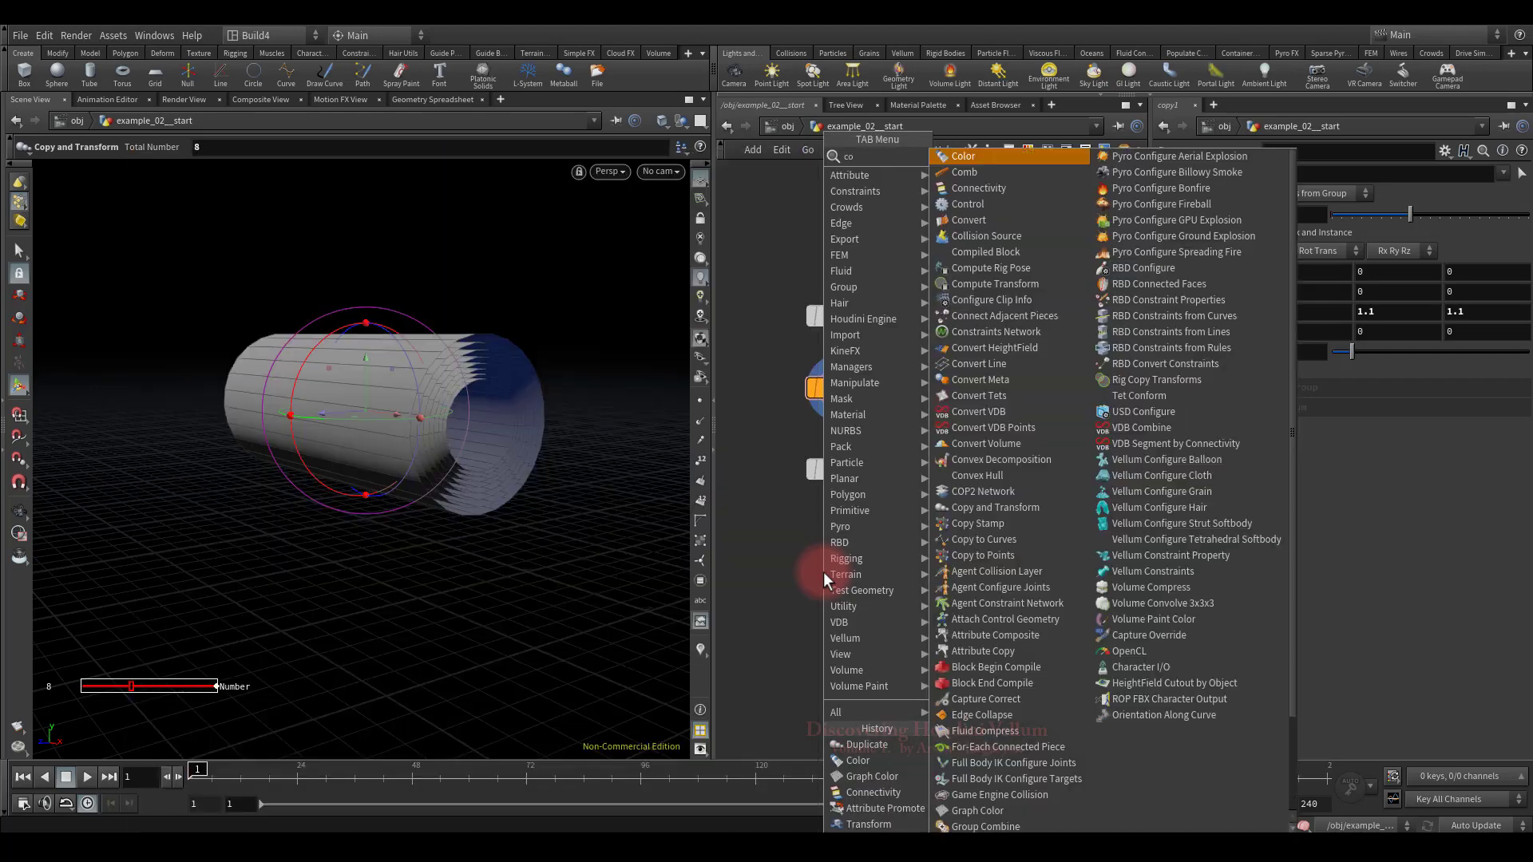
type("nnect")
left_click(997, 155)
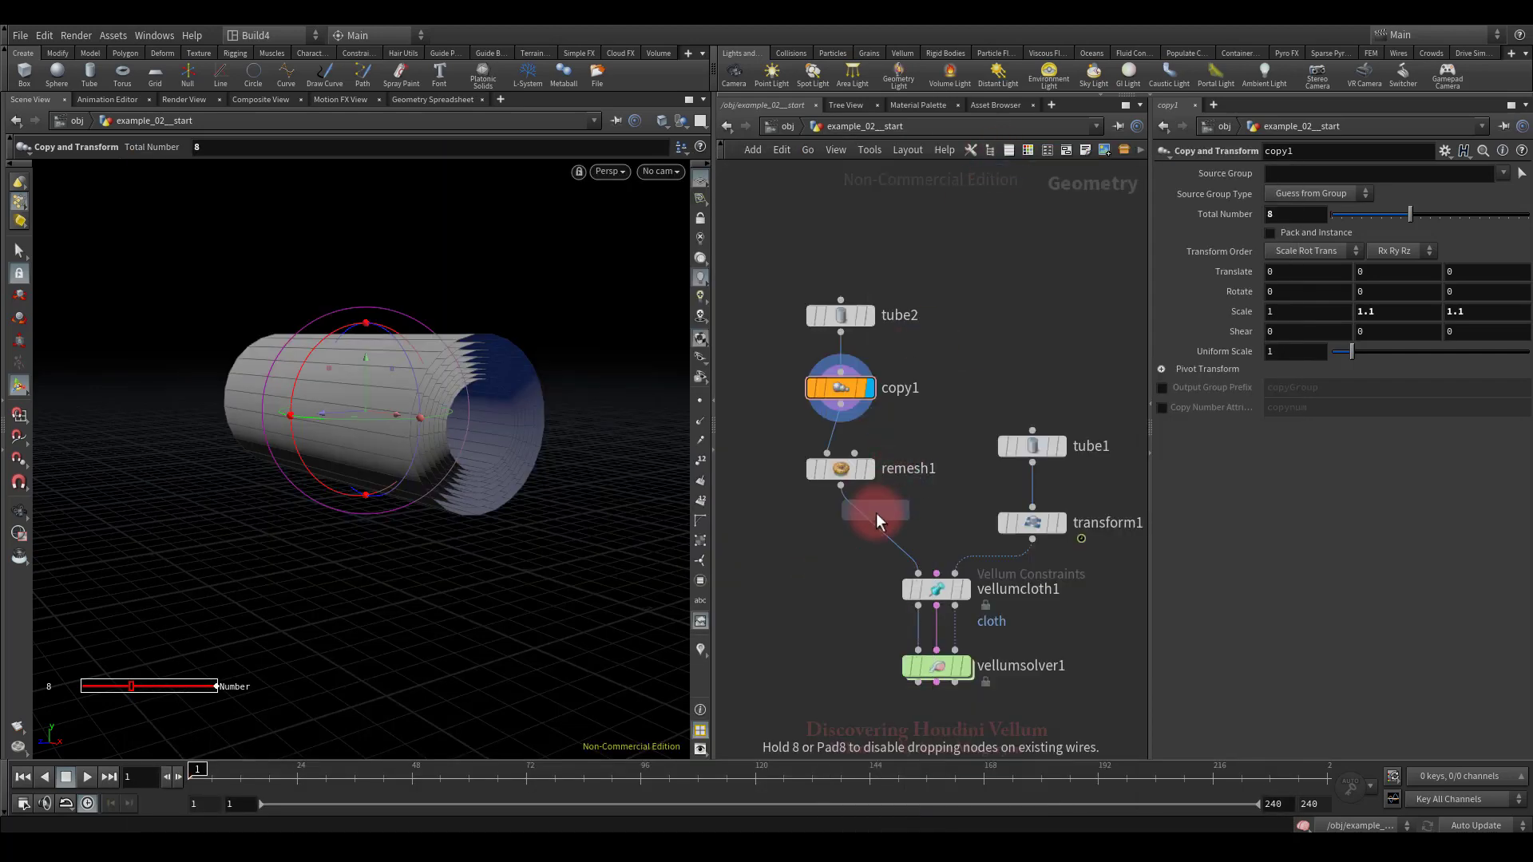
left_click(875, 535)
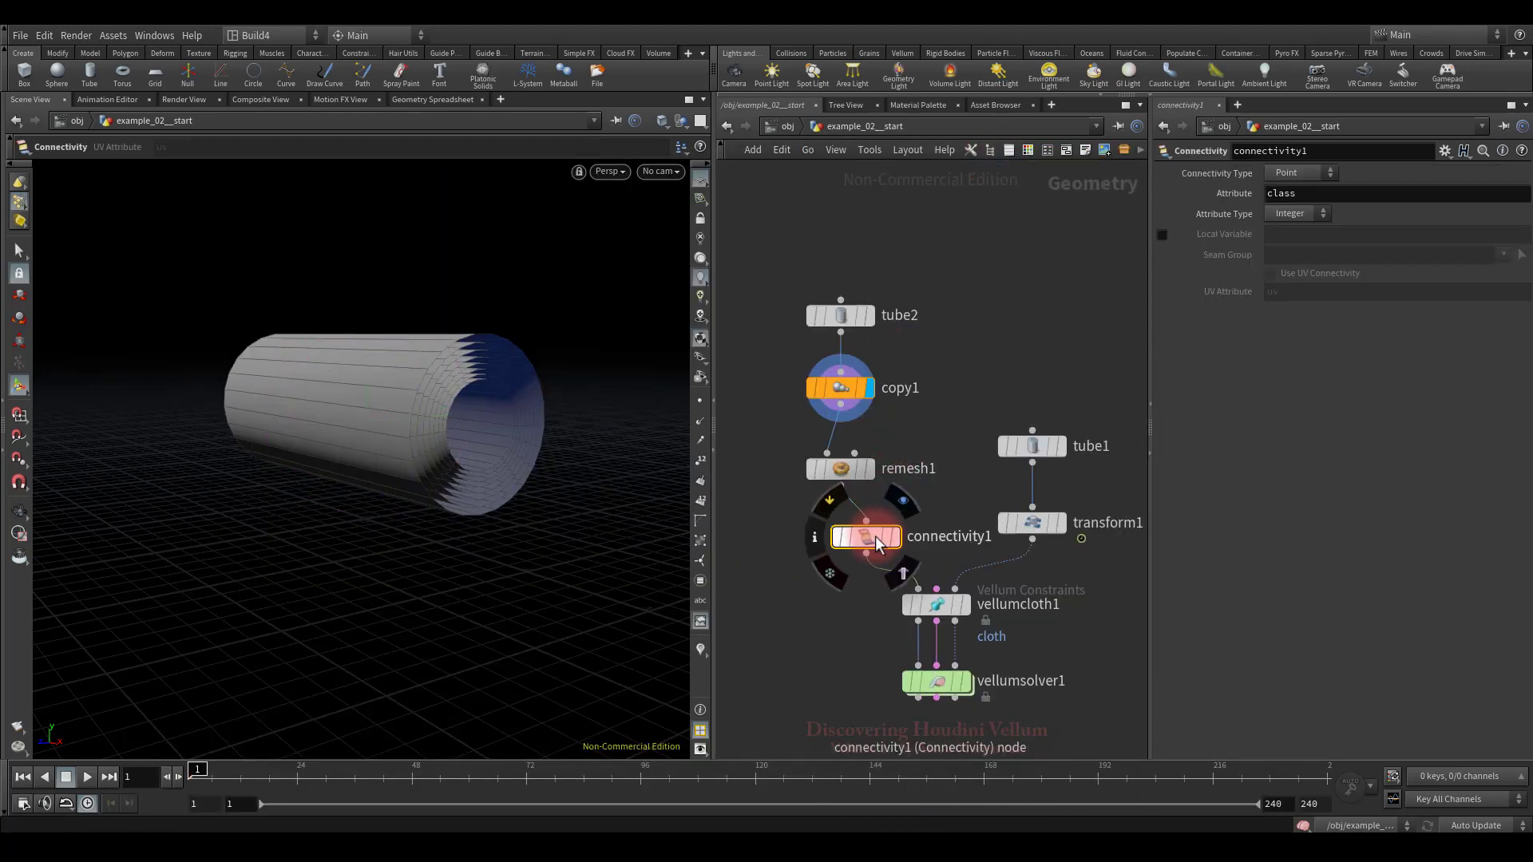
left_click(872, 546)
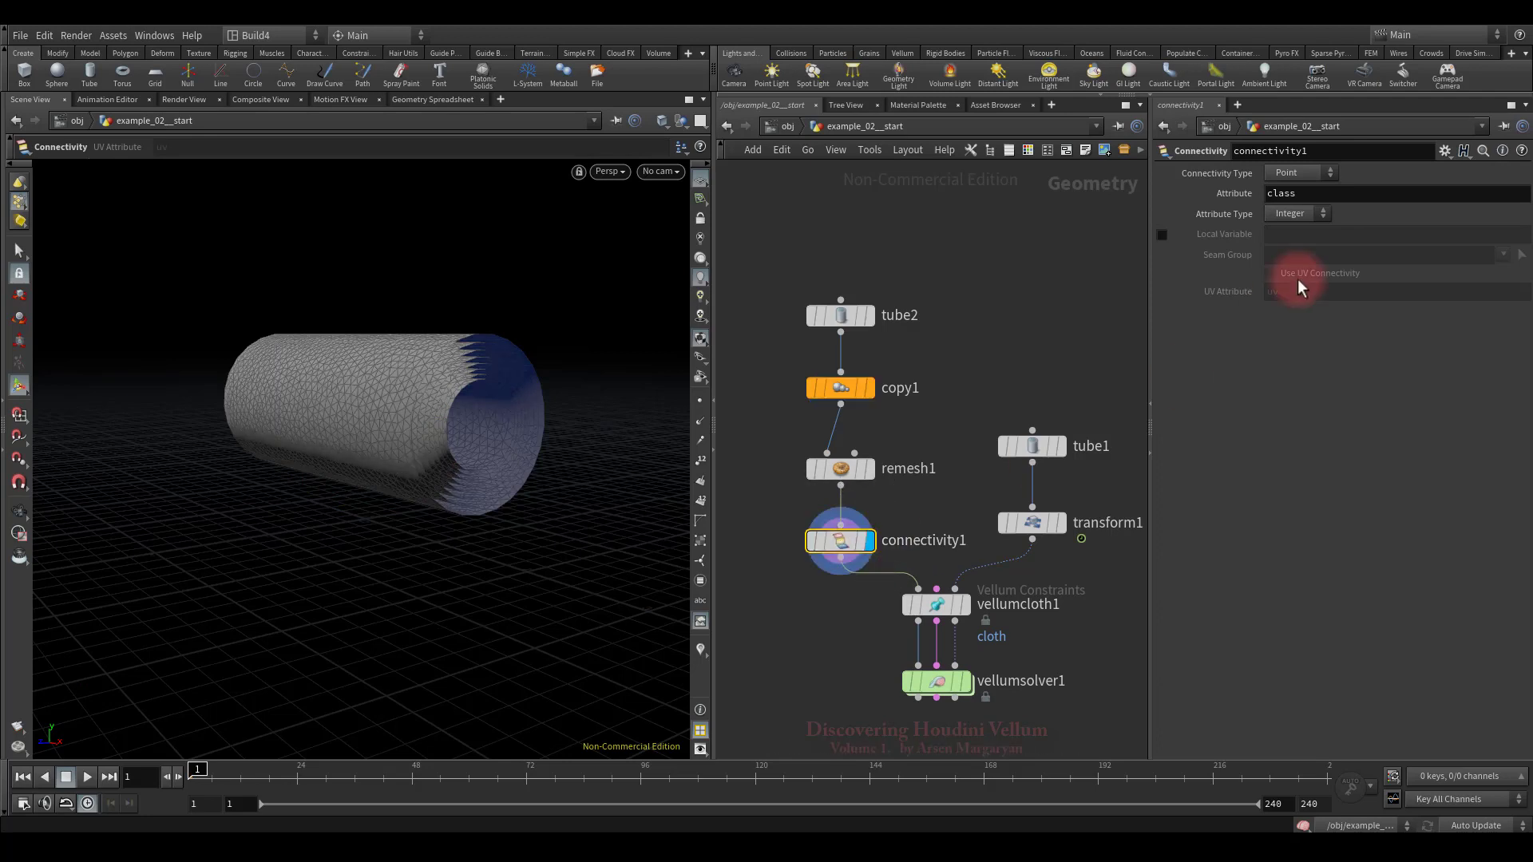
Make room above vellumcloth1 and insert a Color node between connectivity1 and vellumcloth1, displaying its result
left_click(1314, 194)
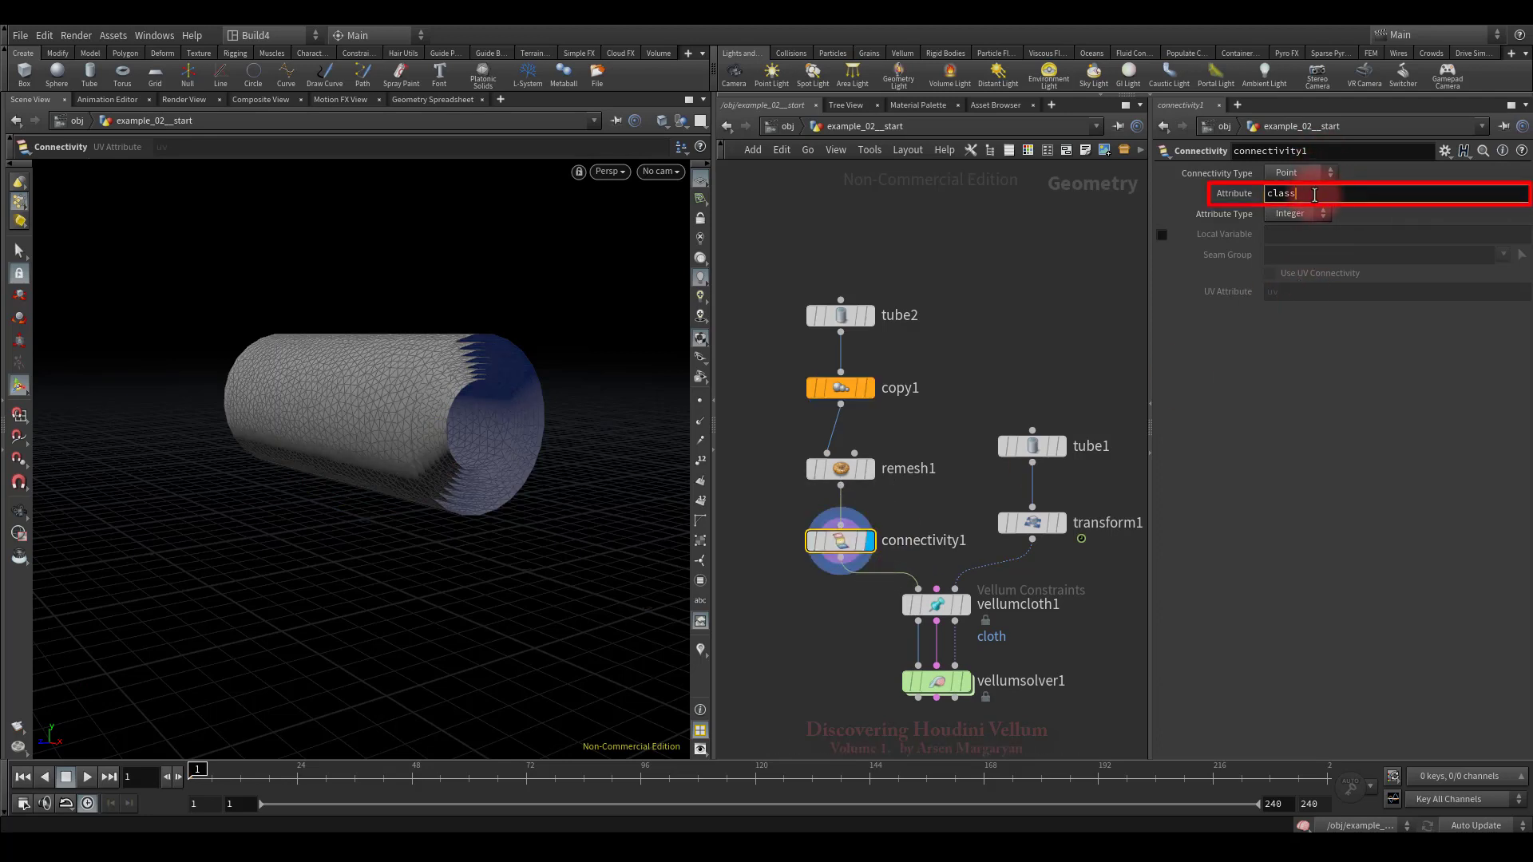
middle_click_drag(889, 682, 894, 567)
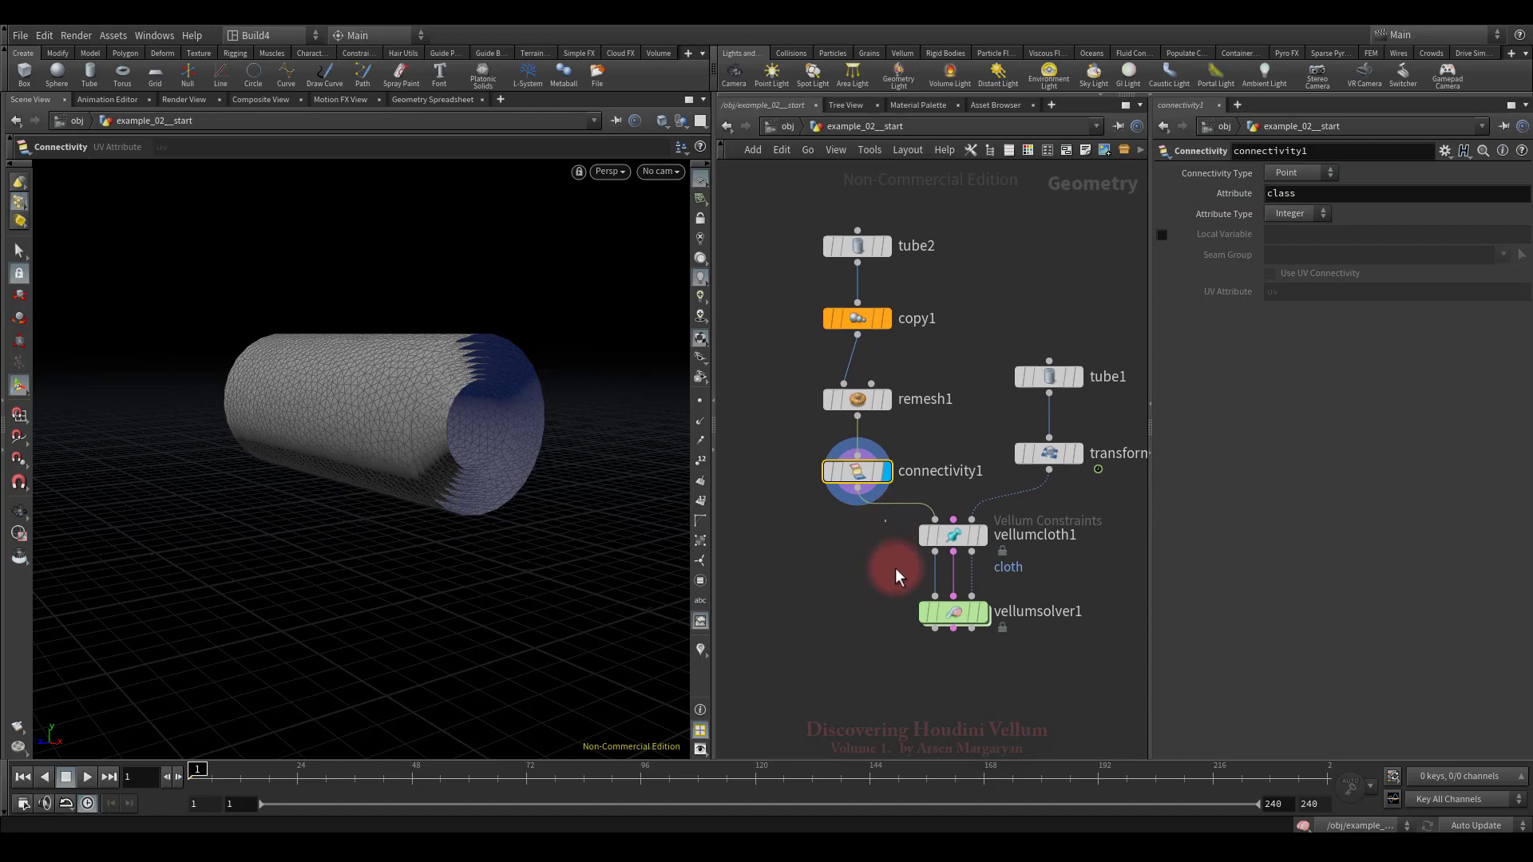
left_click_drag(918, 511, 944, 653)
left_click_drag(946, 543, 941, 620)
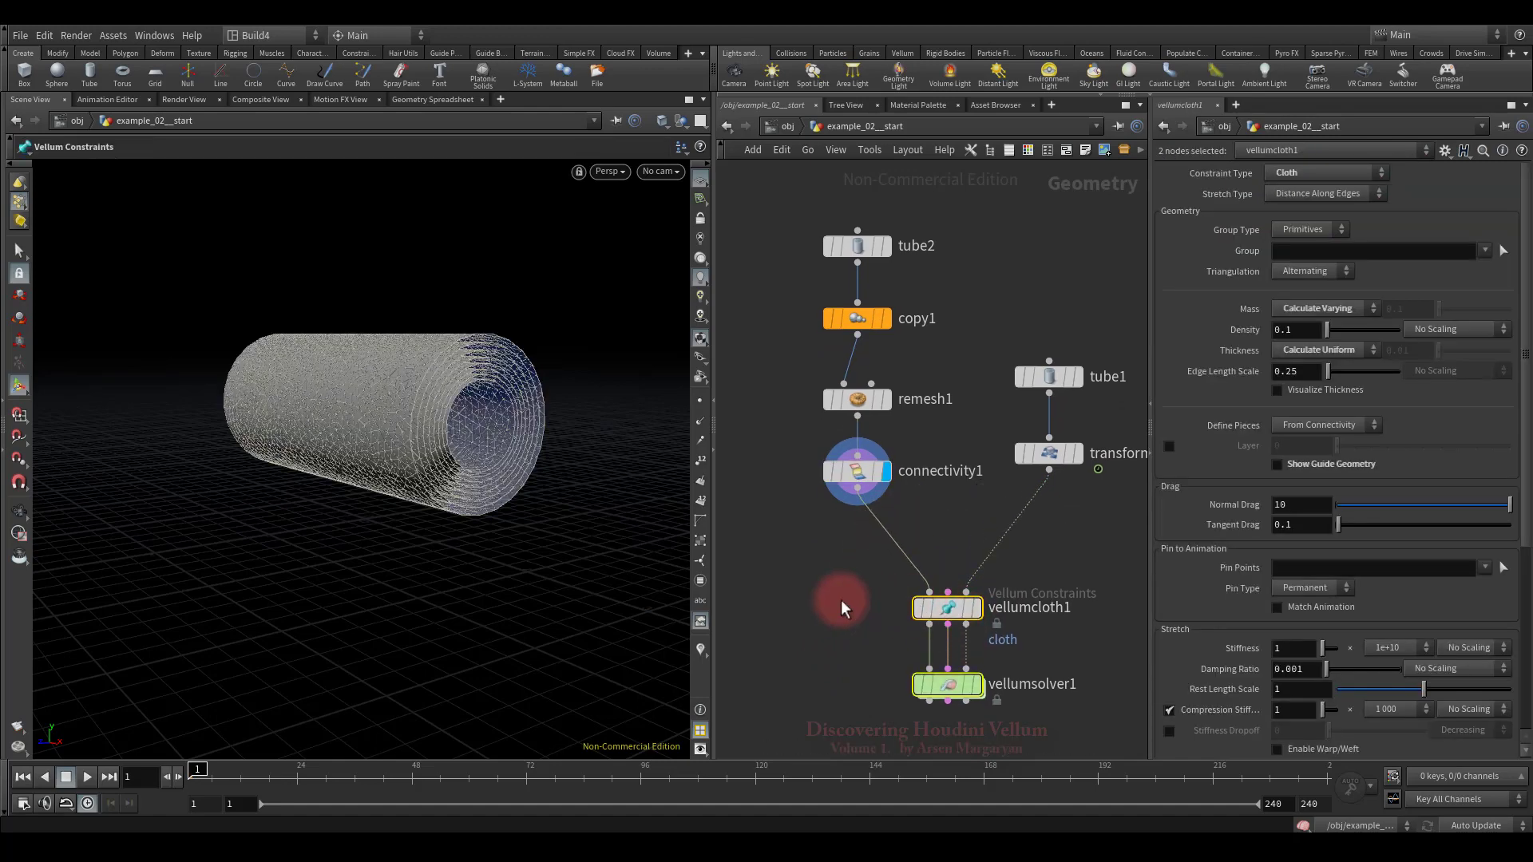
key("Tab")
type("col")
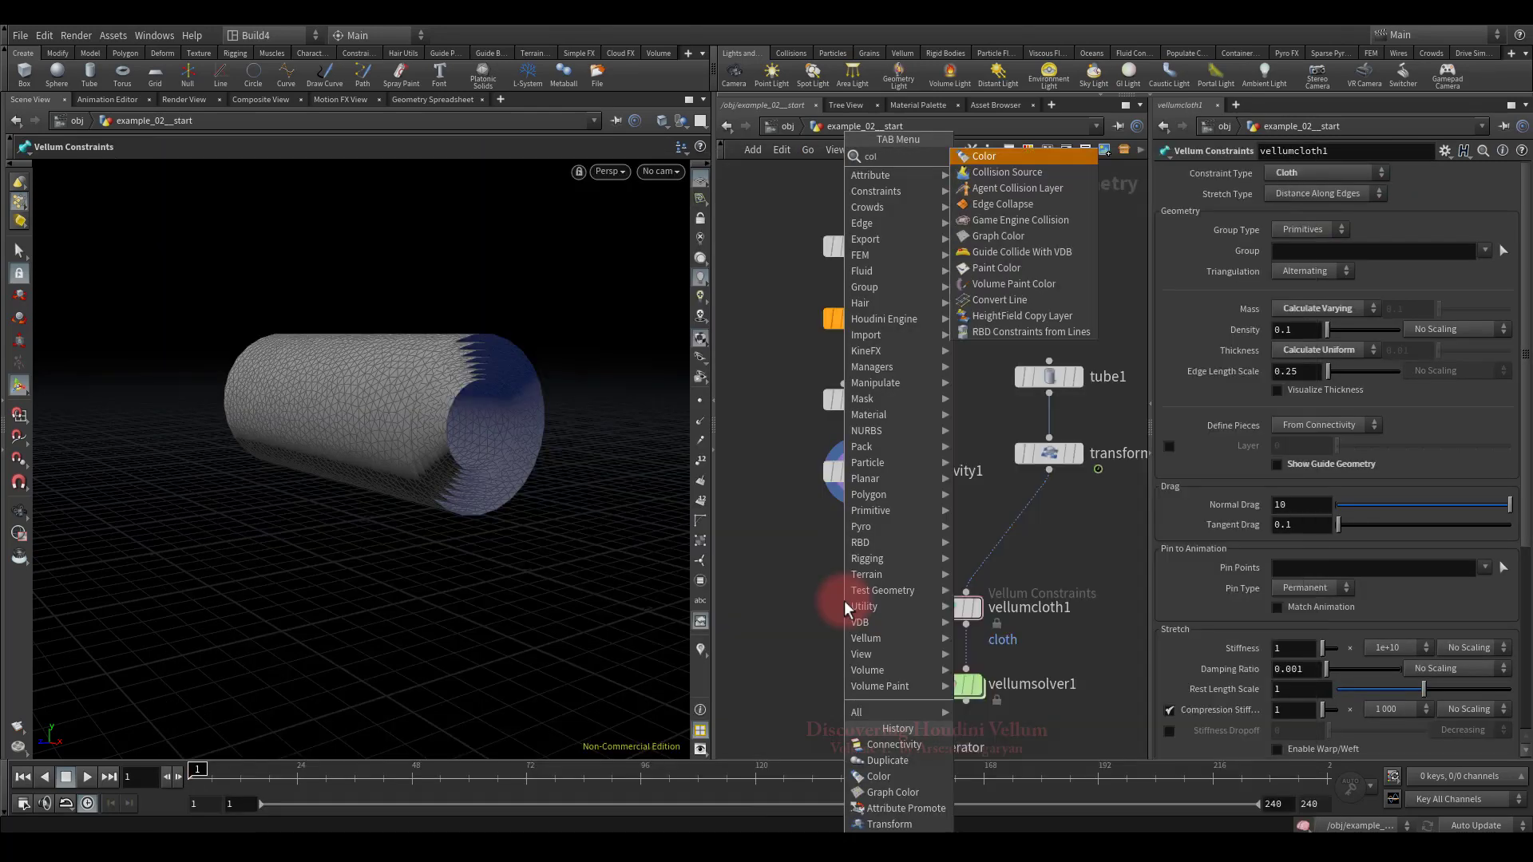
left_click(997, 156)
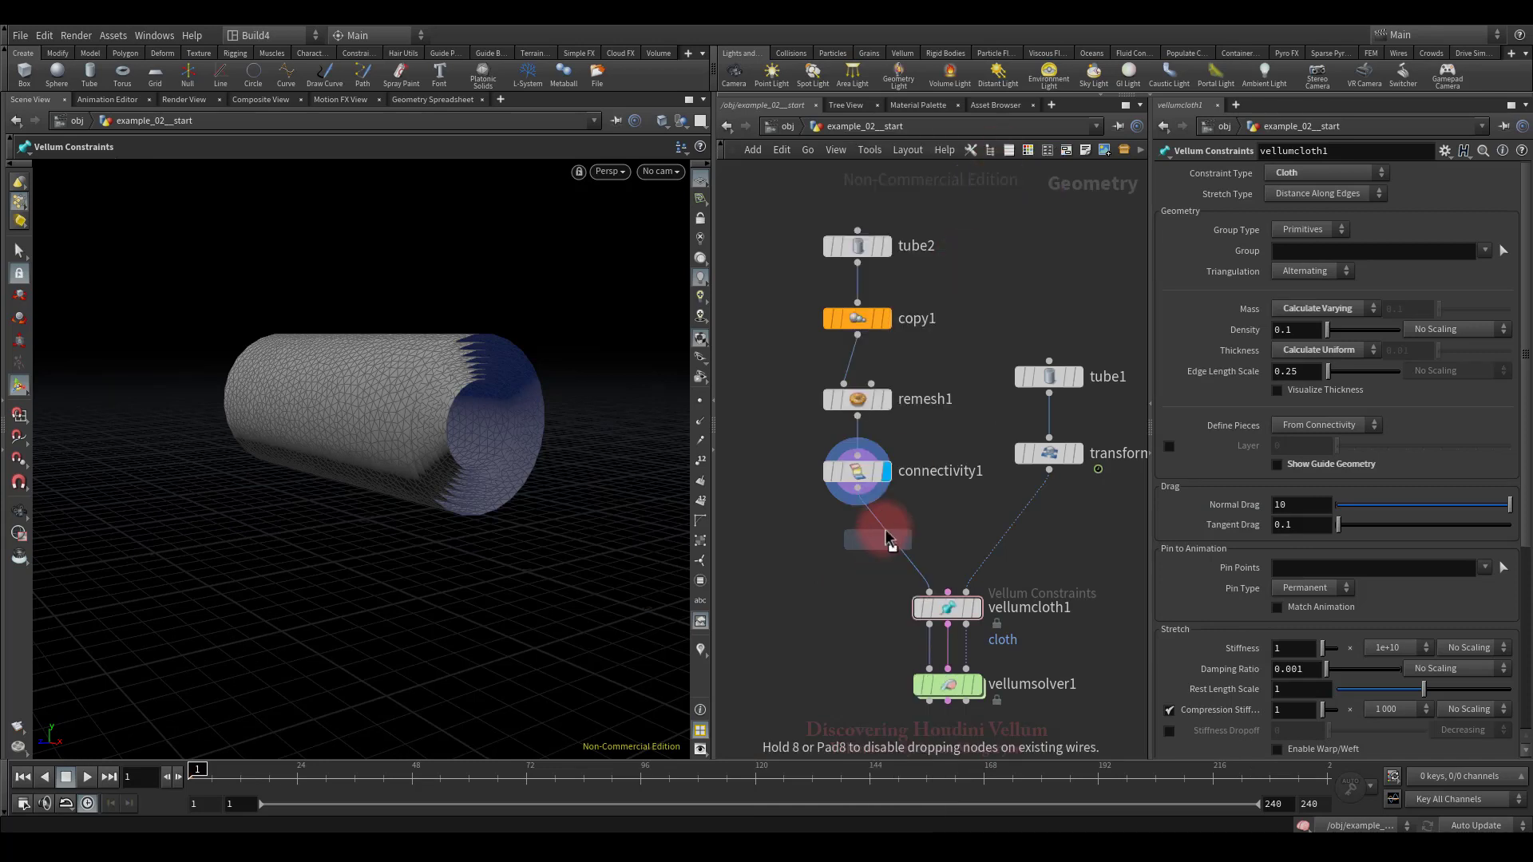
left_click(886, 540)
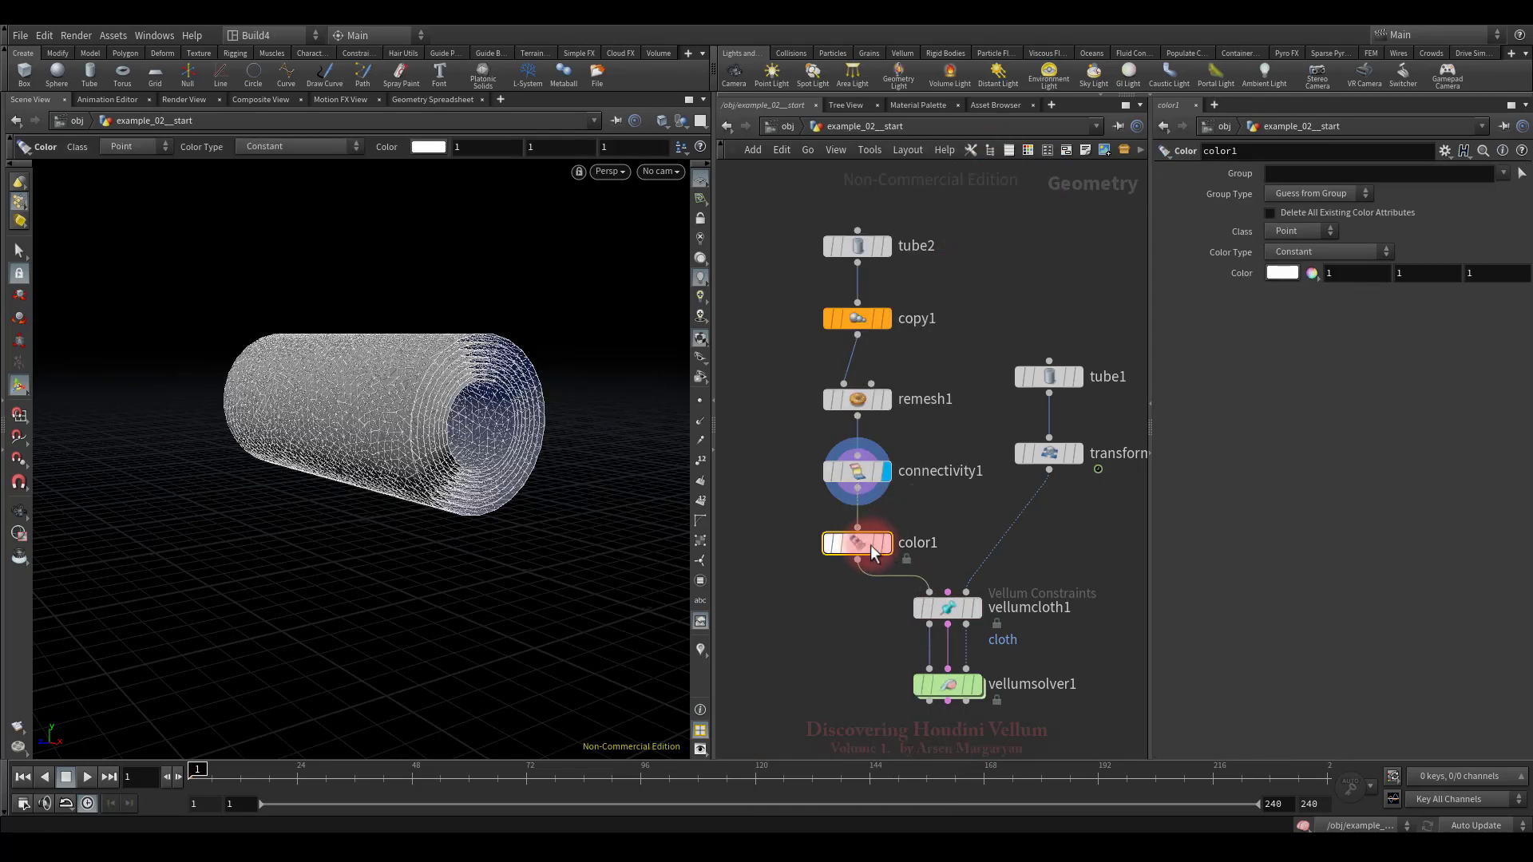
left_click(886, 544)
Set the color type of color1 to Random from Attribute, using the class attribute
left_click(1286, 252)
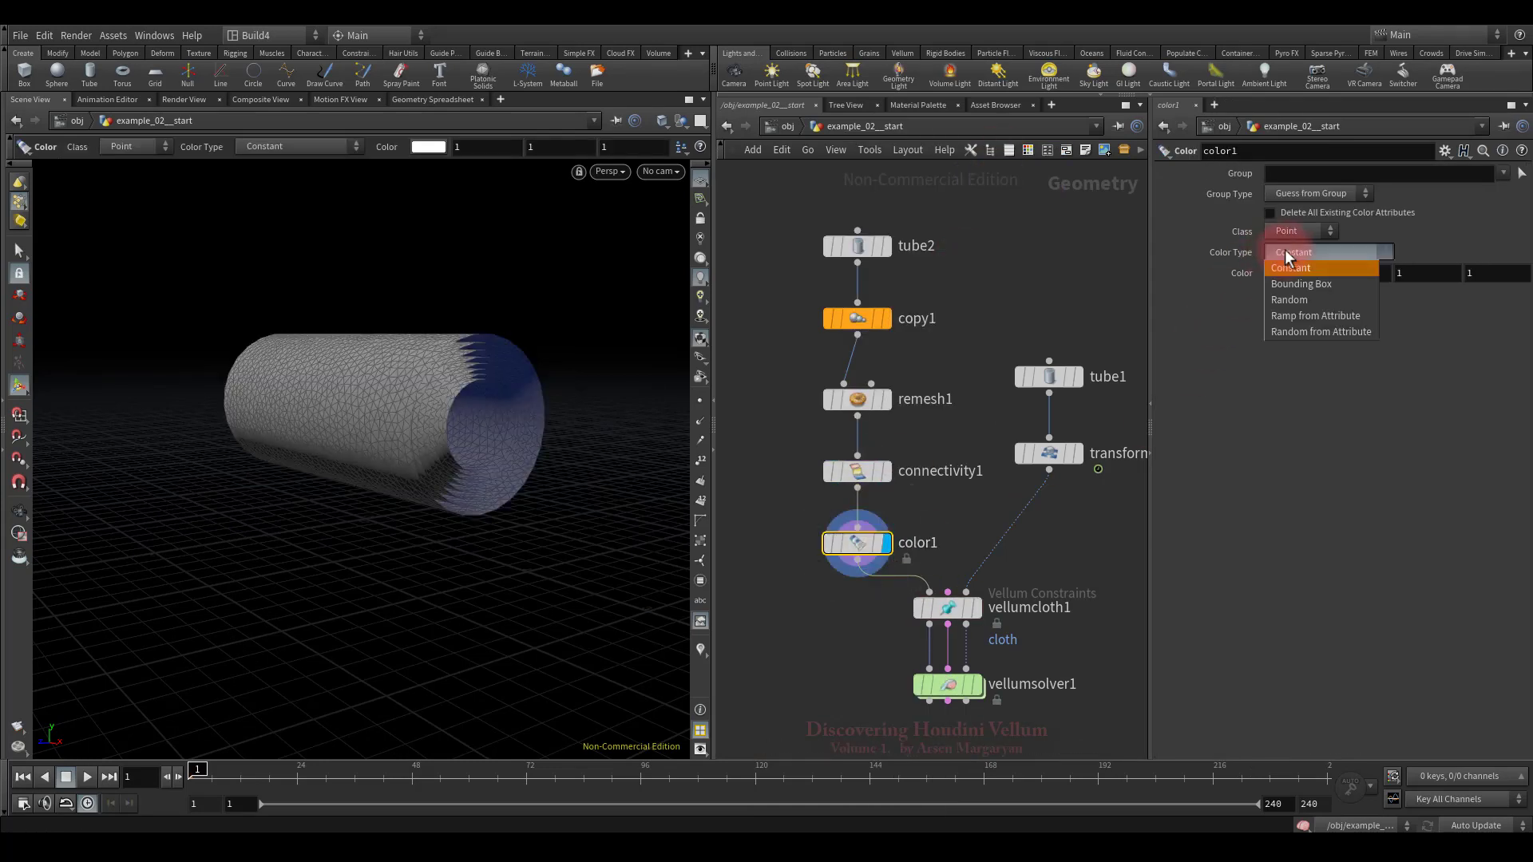
left_click(1295, 331)
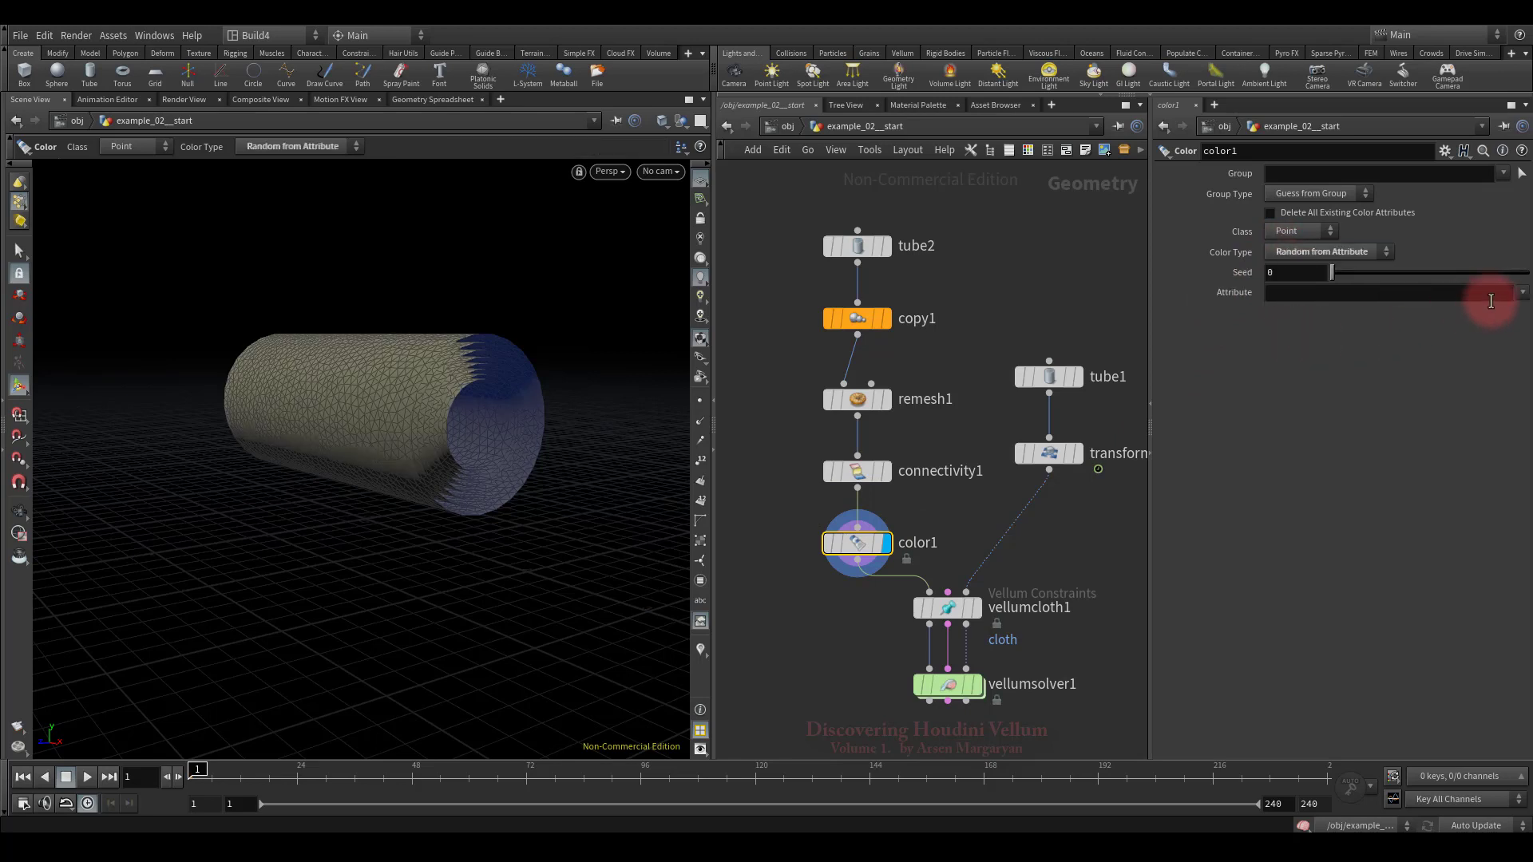
left_click(1523, 292)
left_click(1489, 328)
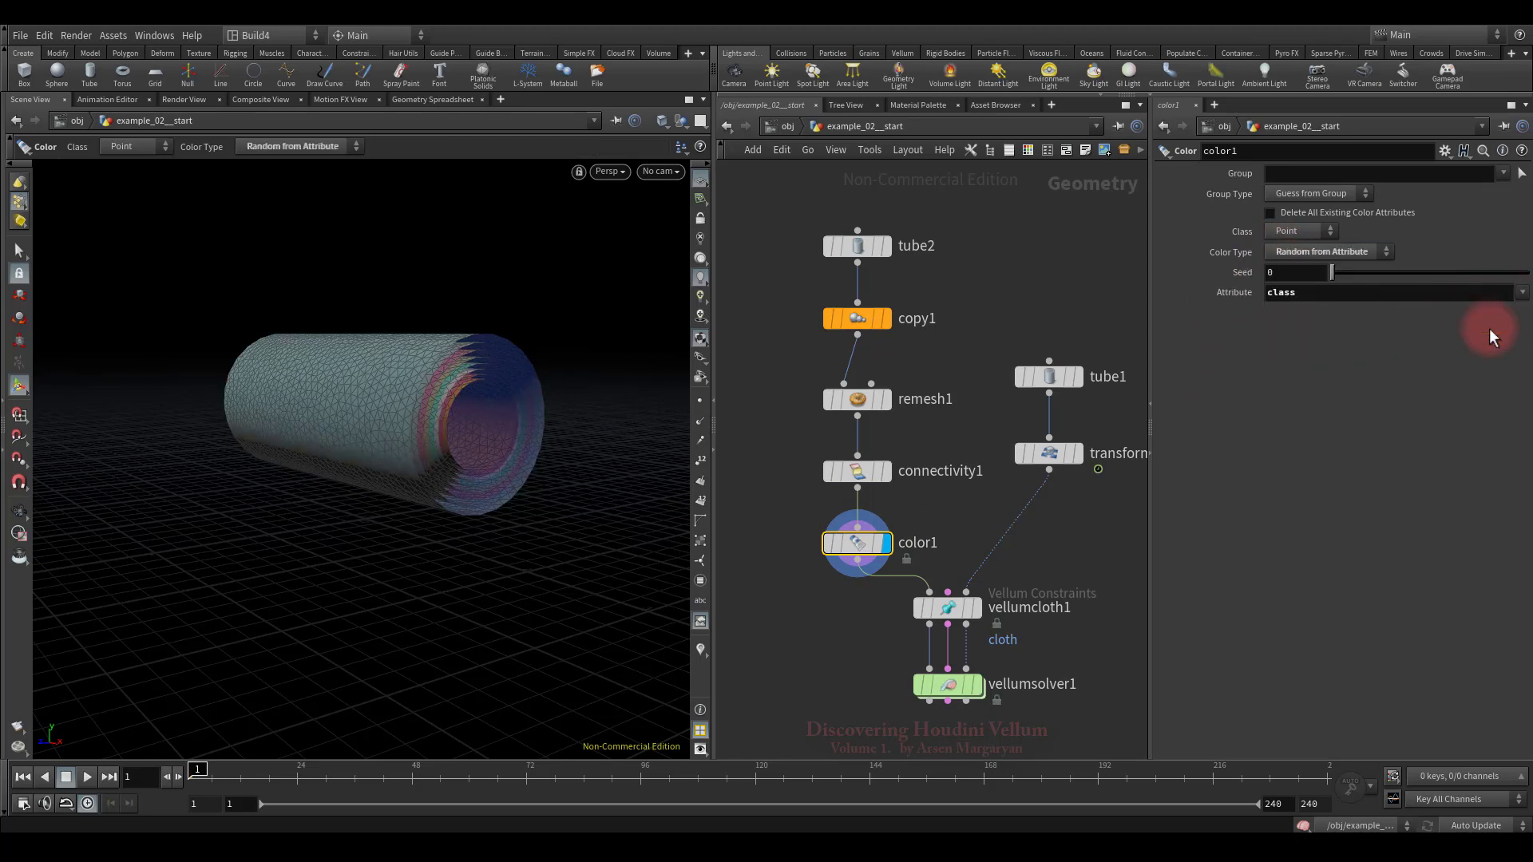
Set the random color seed of color1 to 2 and inspect the colored nested tubes
left_click(1301, 273)
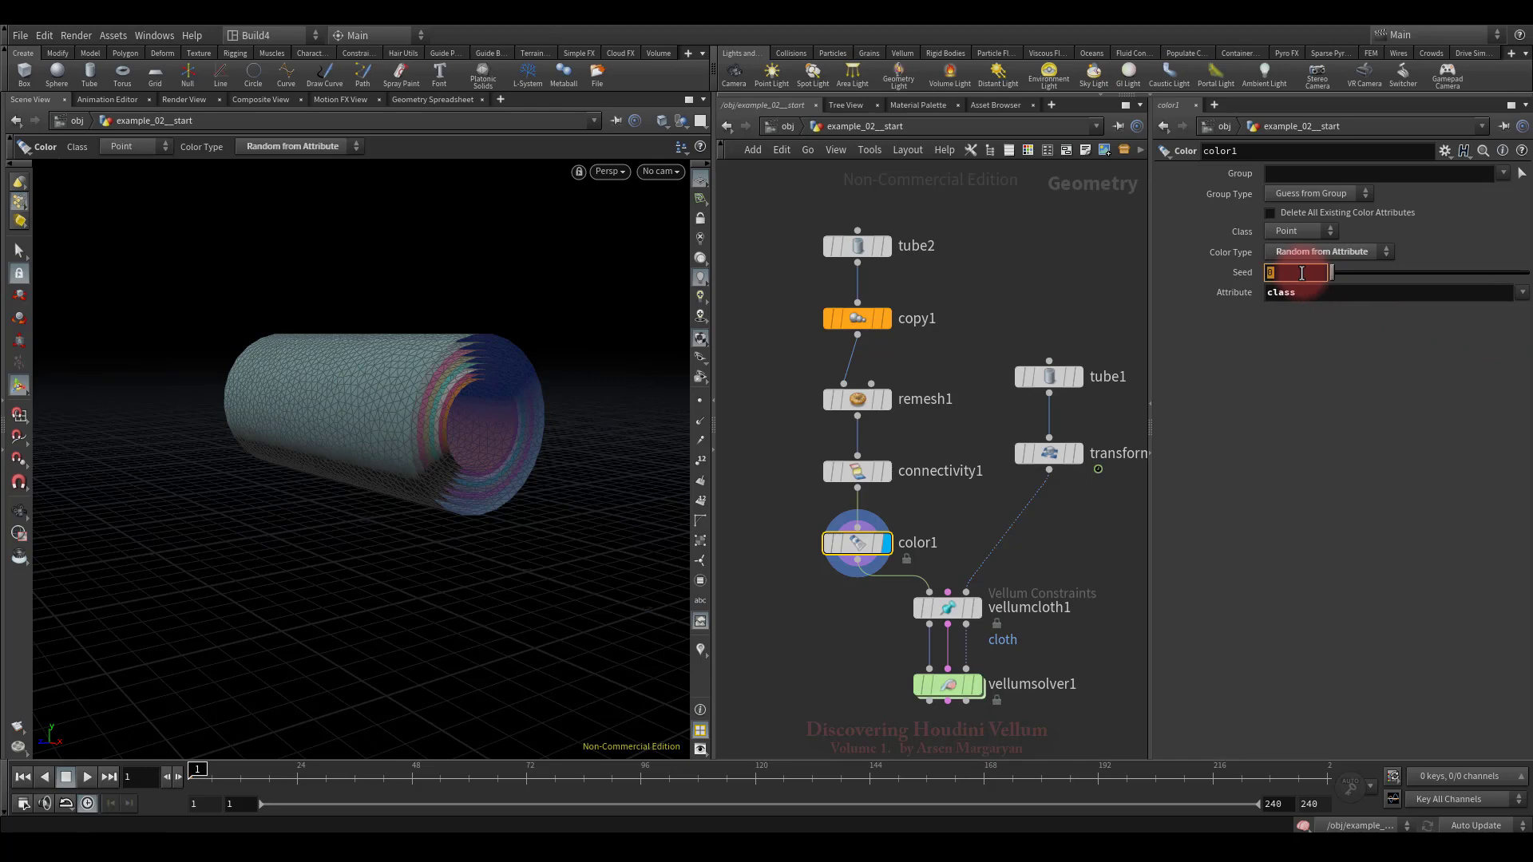
type("2")
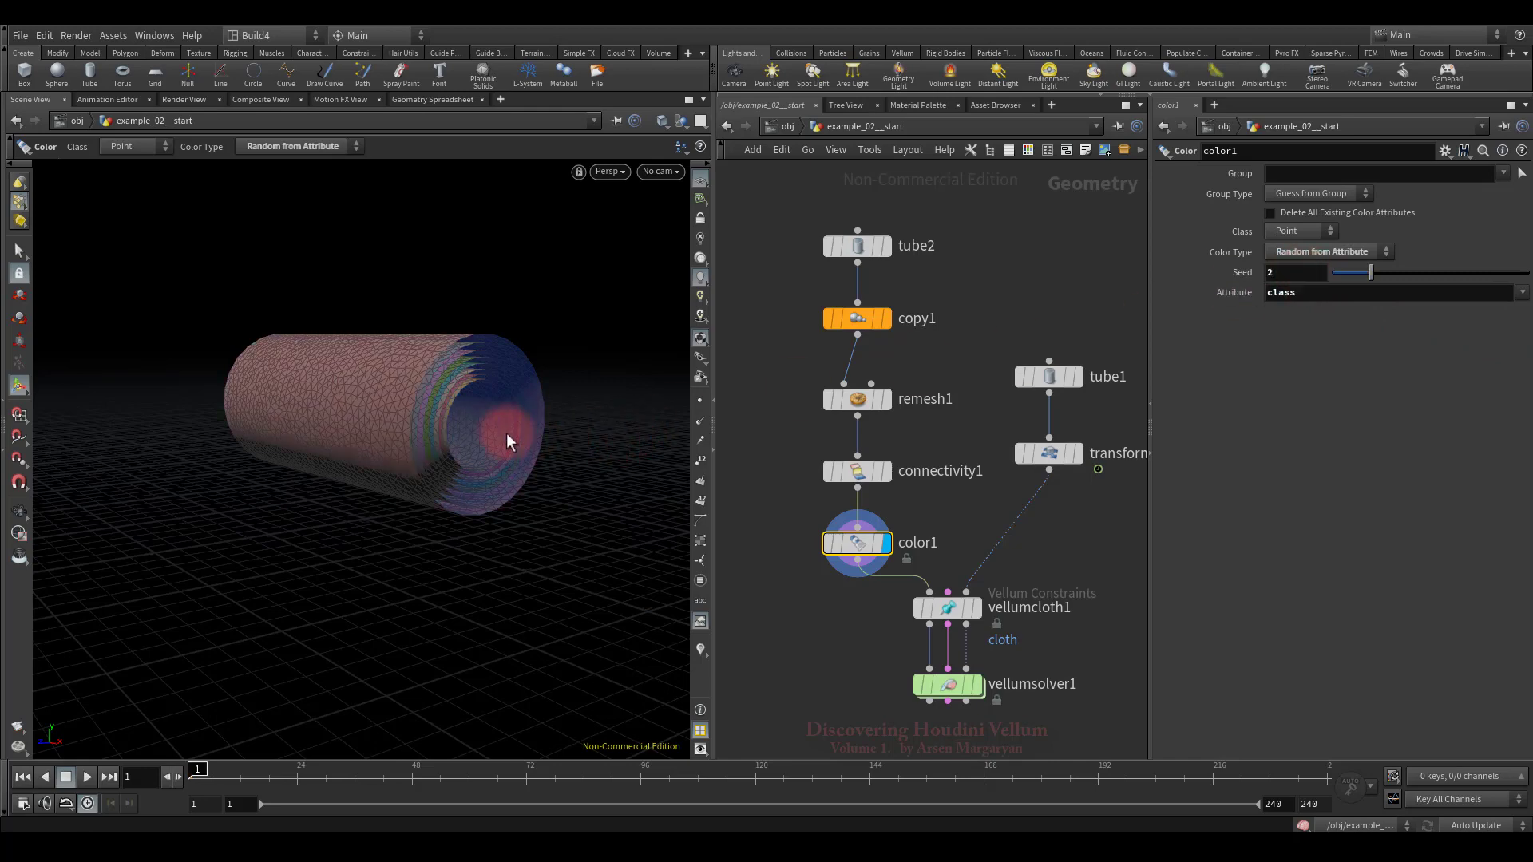
key("Escape")
left_click_drag(508, 435, 592, 455)
left_click(1183, 516)
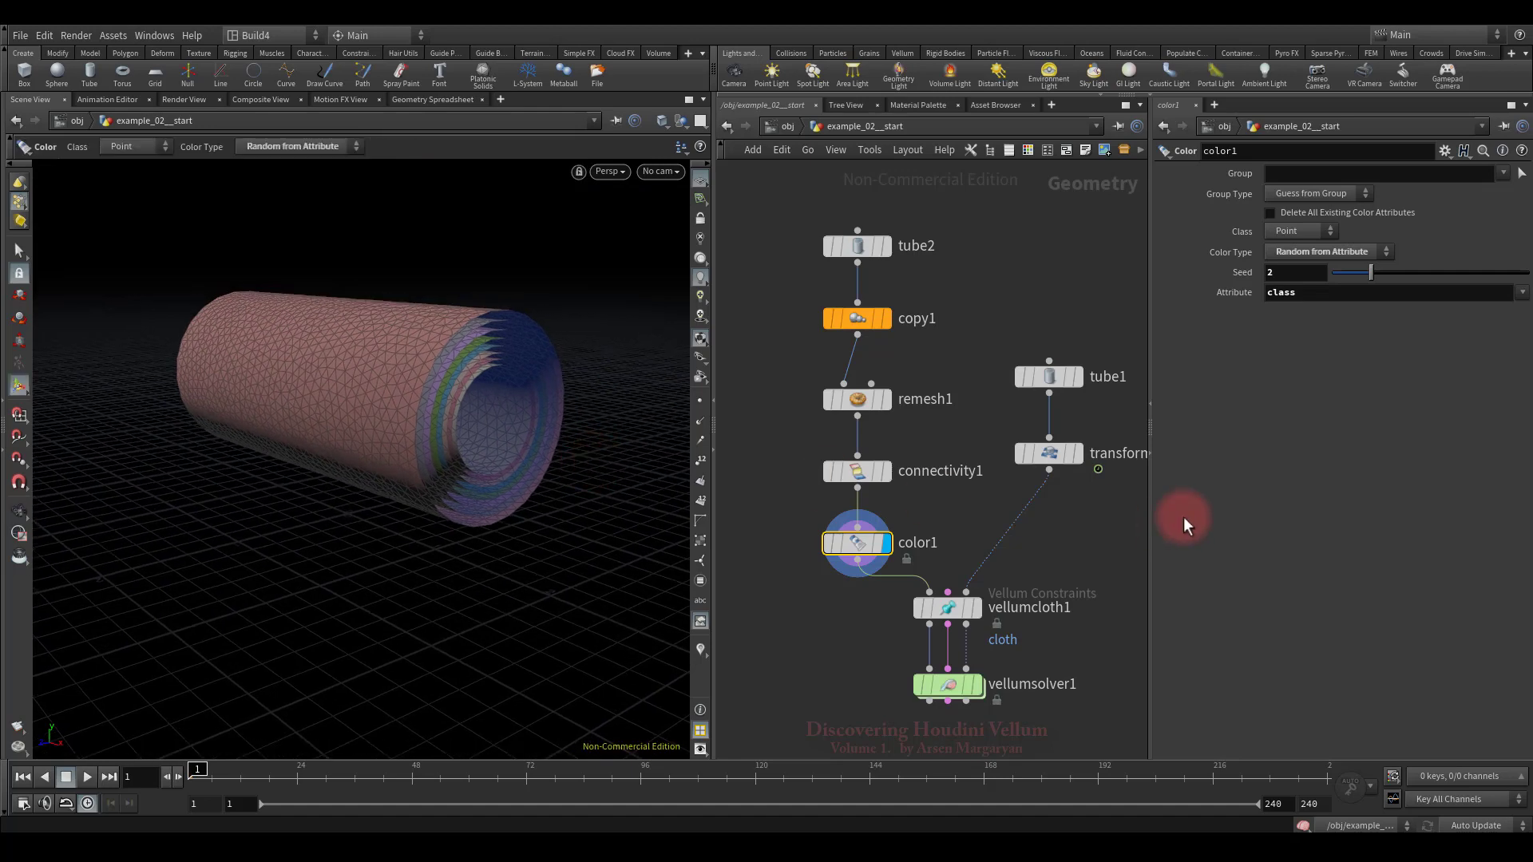
Show transform1 as a template and display the result of vellumsolver1
left_click(1069, 453)
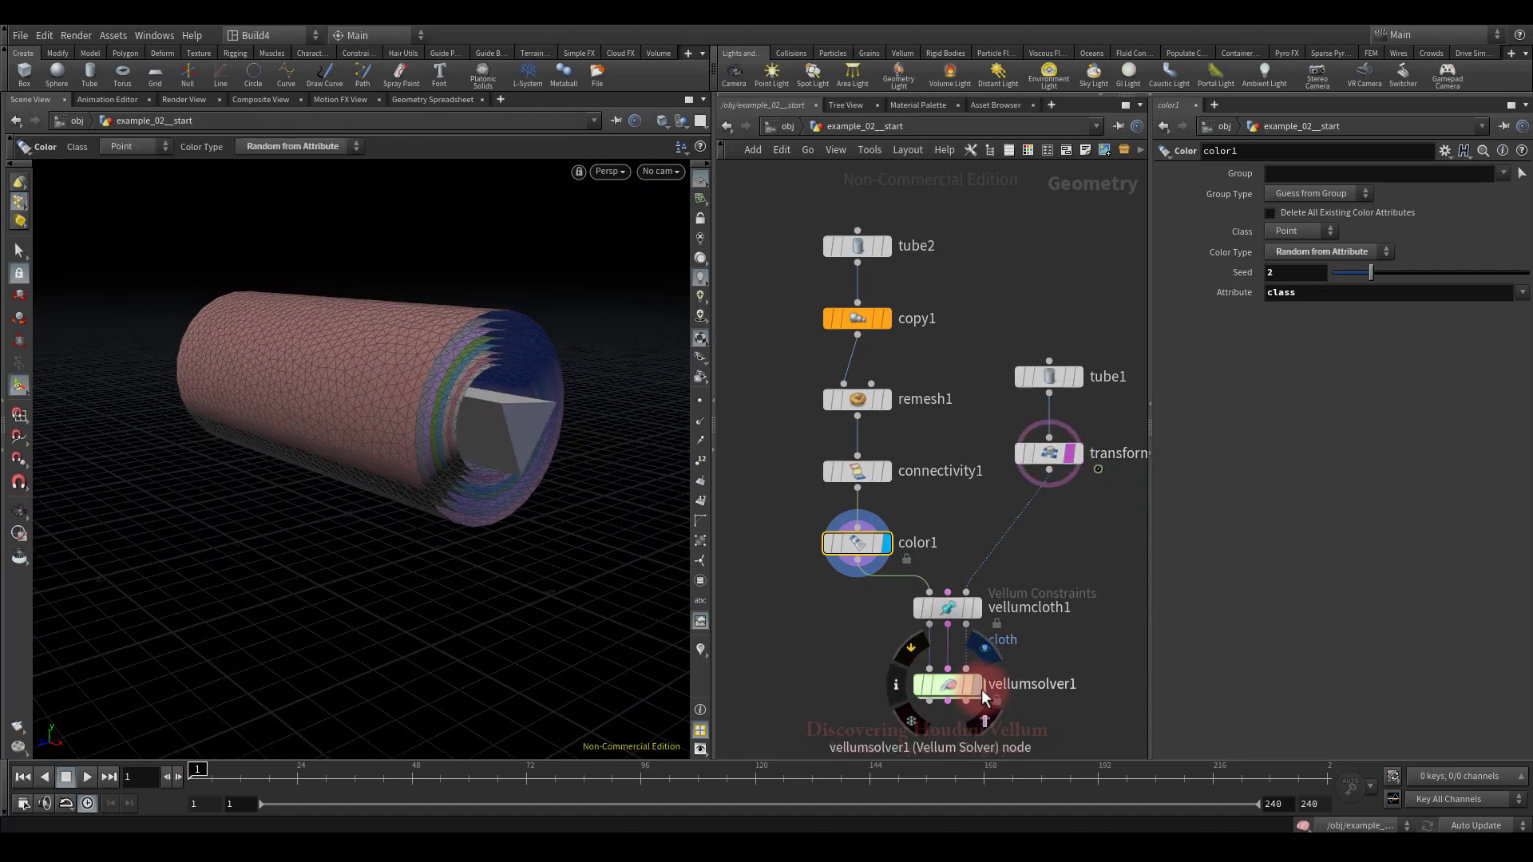
left_click(978, 687)
left_click(767, 668)
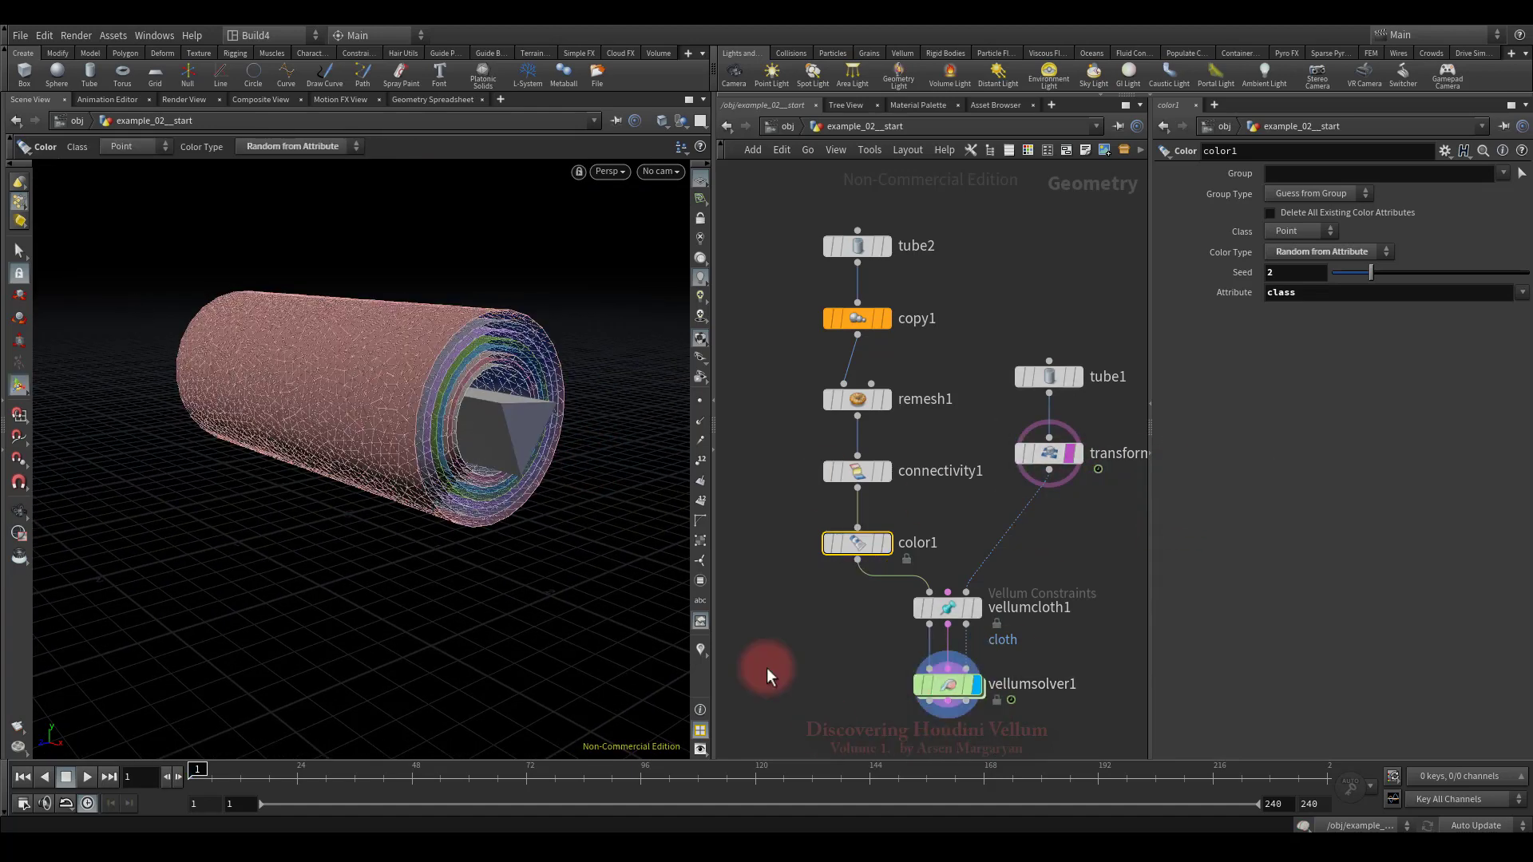
Play the cloth simulation, stop it, and examine how the tube layers intersect around frame 146
left_click(88, 778)
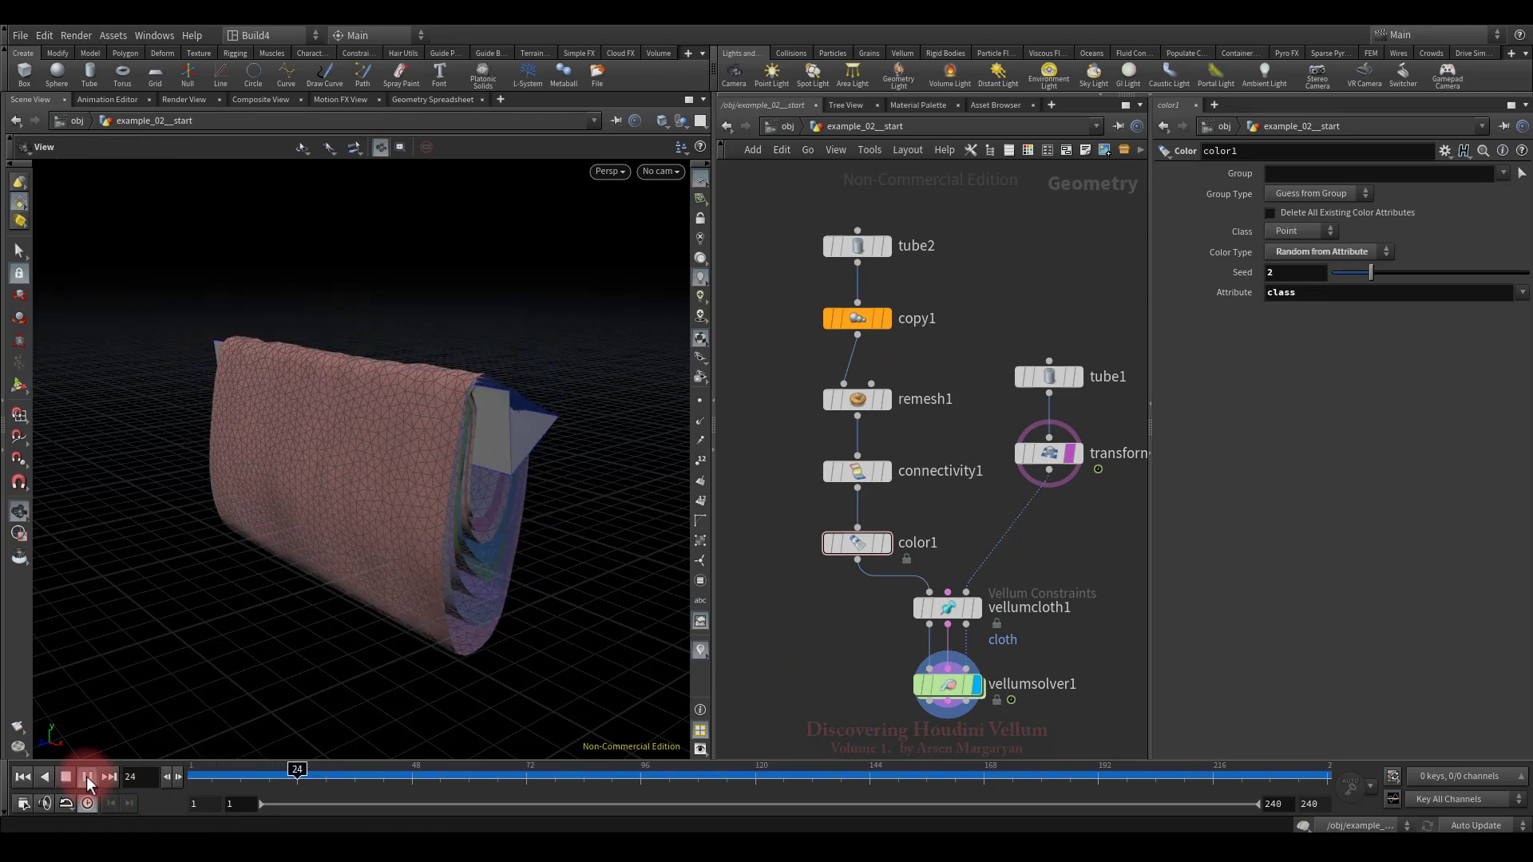
left_click_drag(527, 517, 474, 541)
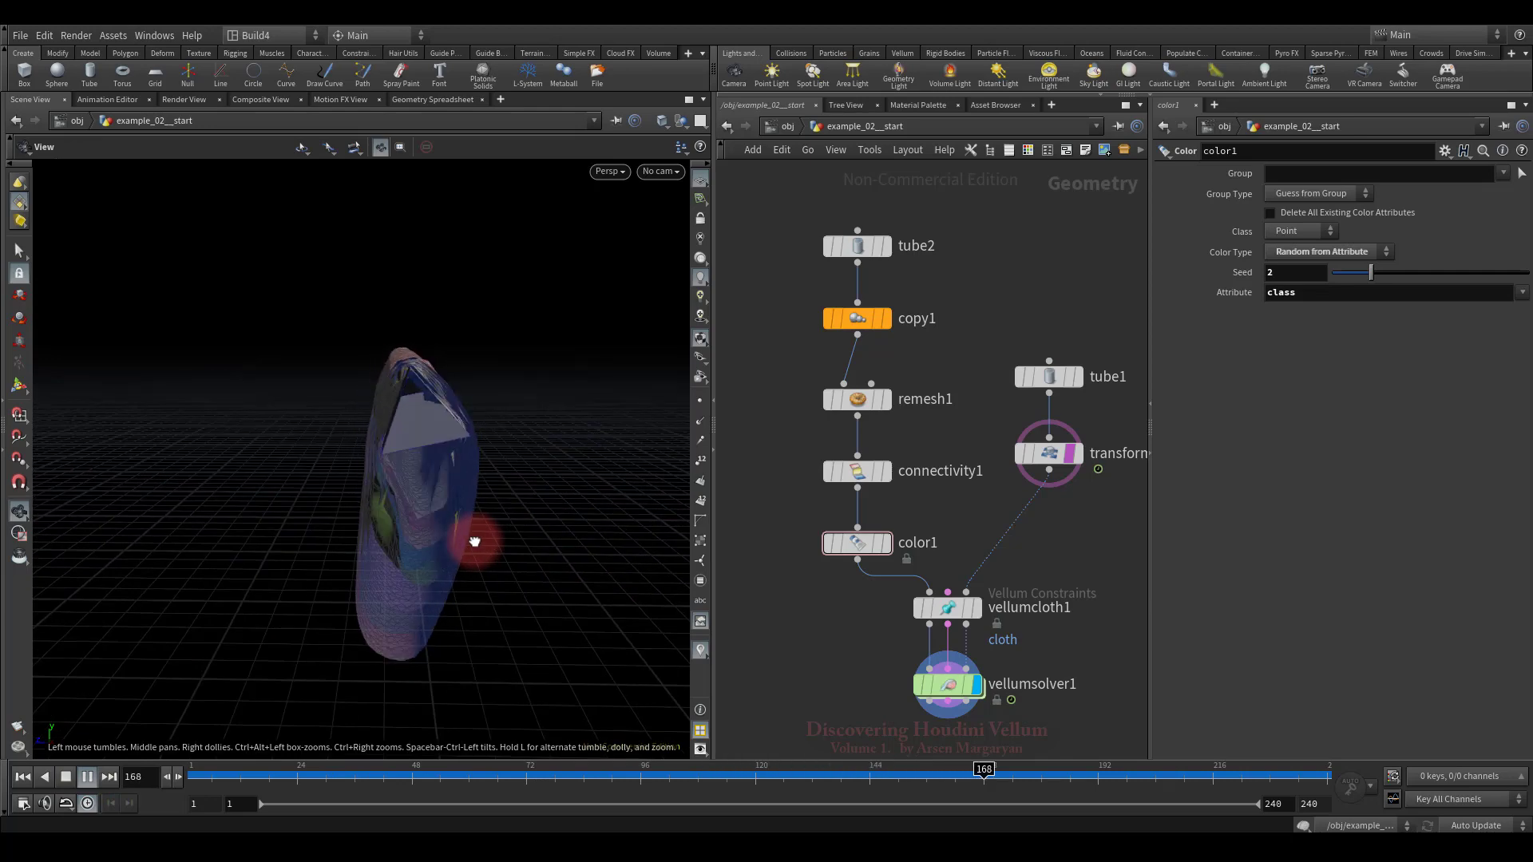
left_click(66, 777)
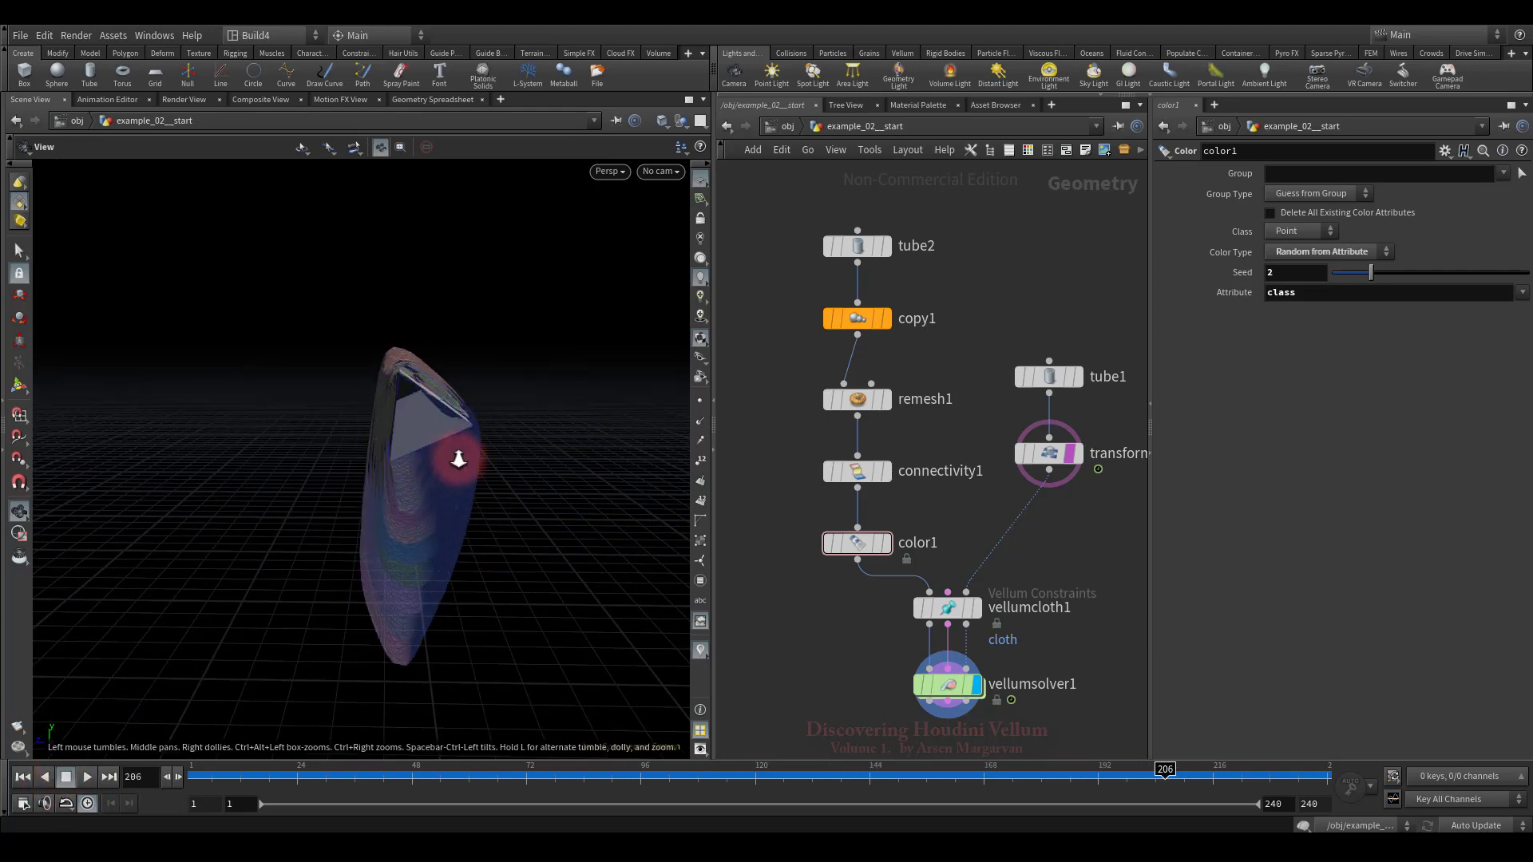
right_click_drag(455, 456, 744, 529)
left_click_drag(448, 463, 413, 482)
left_click_drag(1030, 776, 880, 776)
left_click_drag(420, 606, 507, 542)
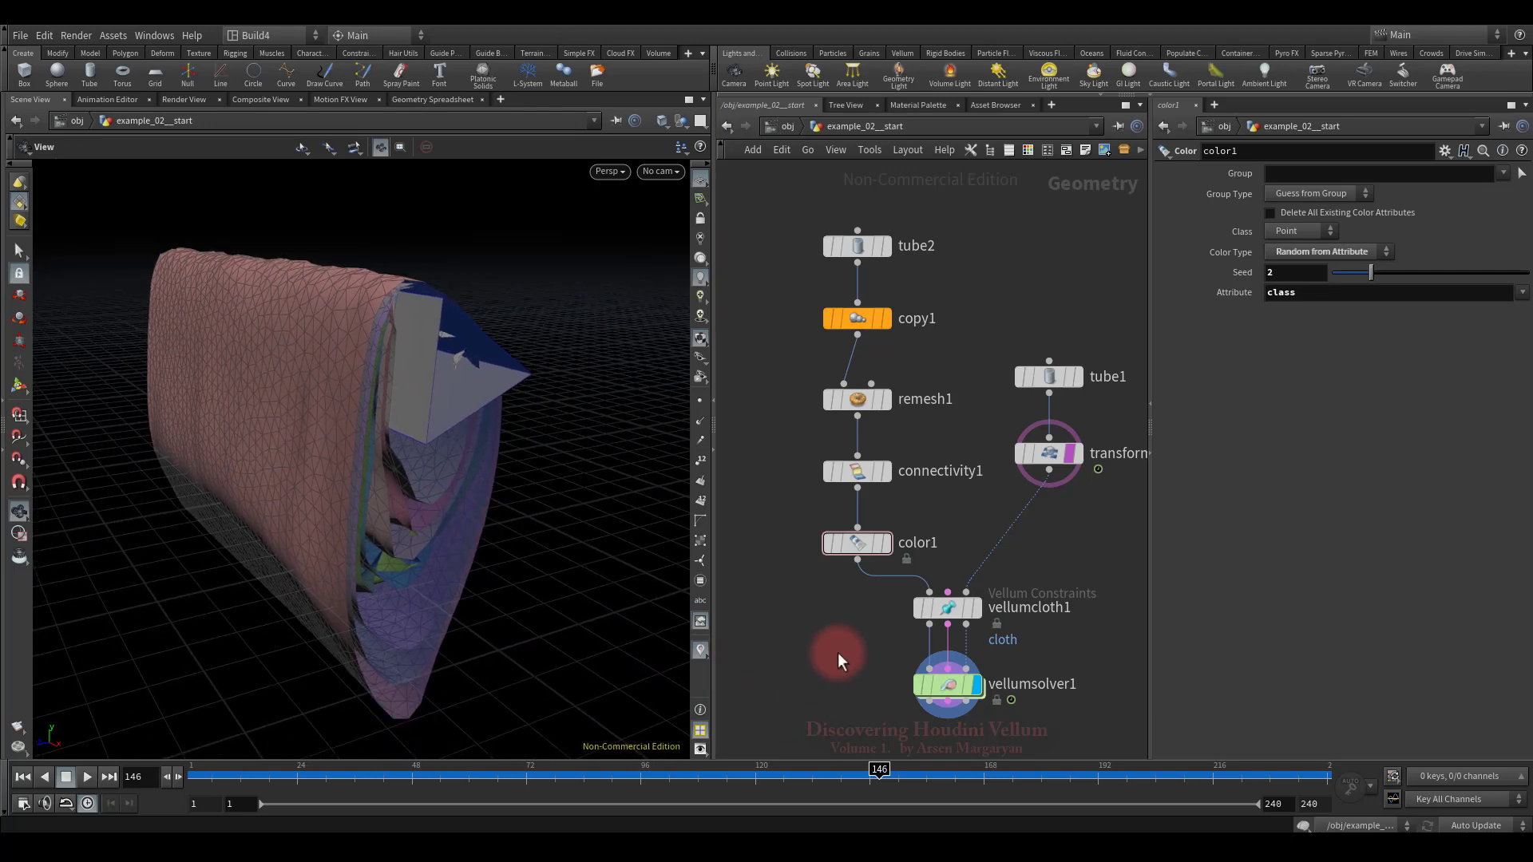
Enable the Failed Self Collision visualization in vellumsolver1 and inspect the marked points back to frame 126
left_click(947, 685)
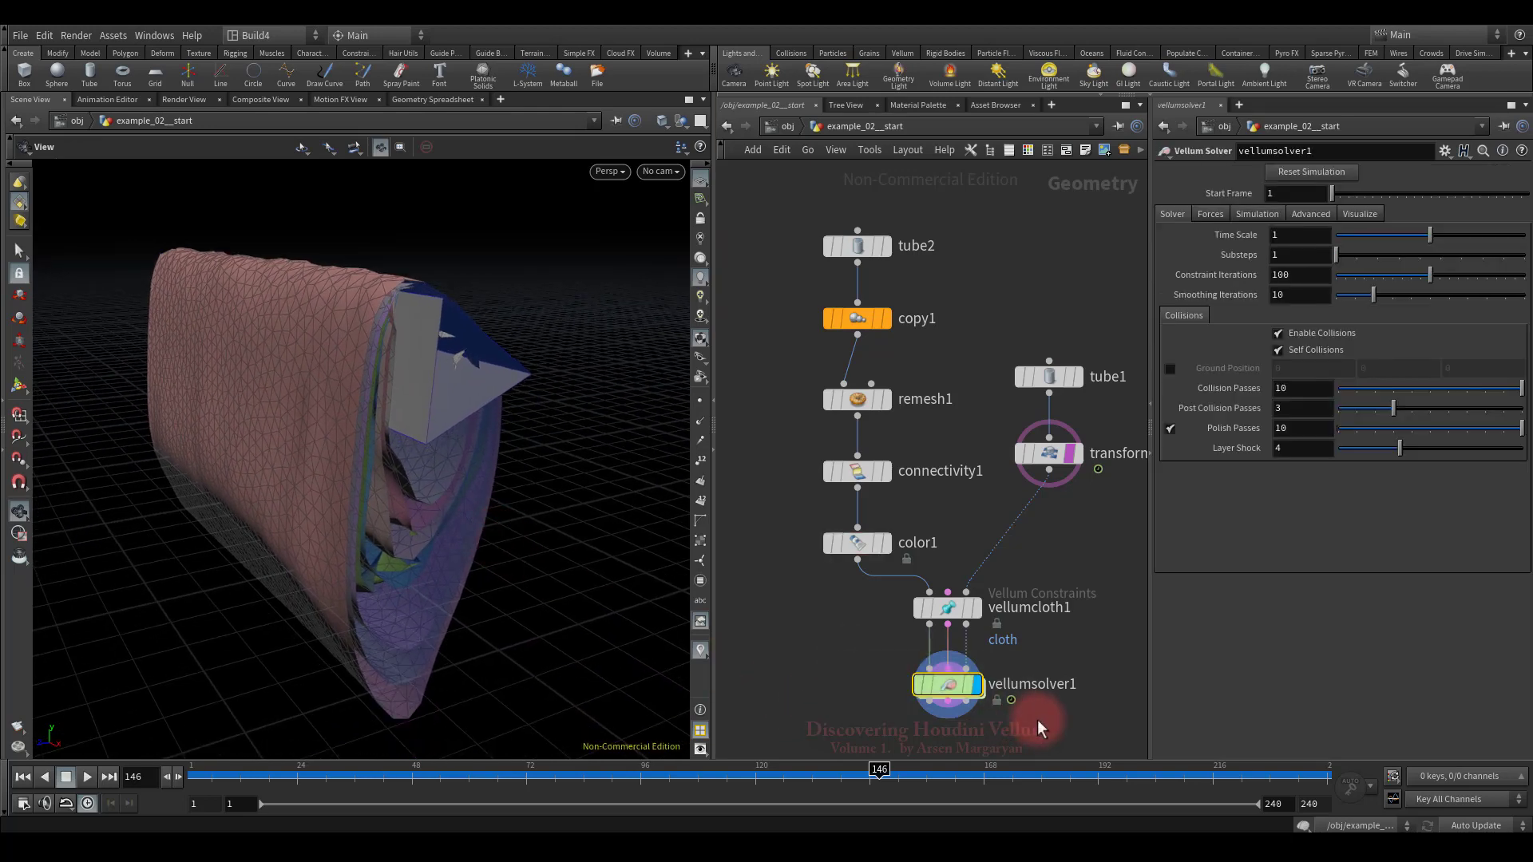
left_click(1364, 214)
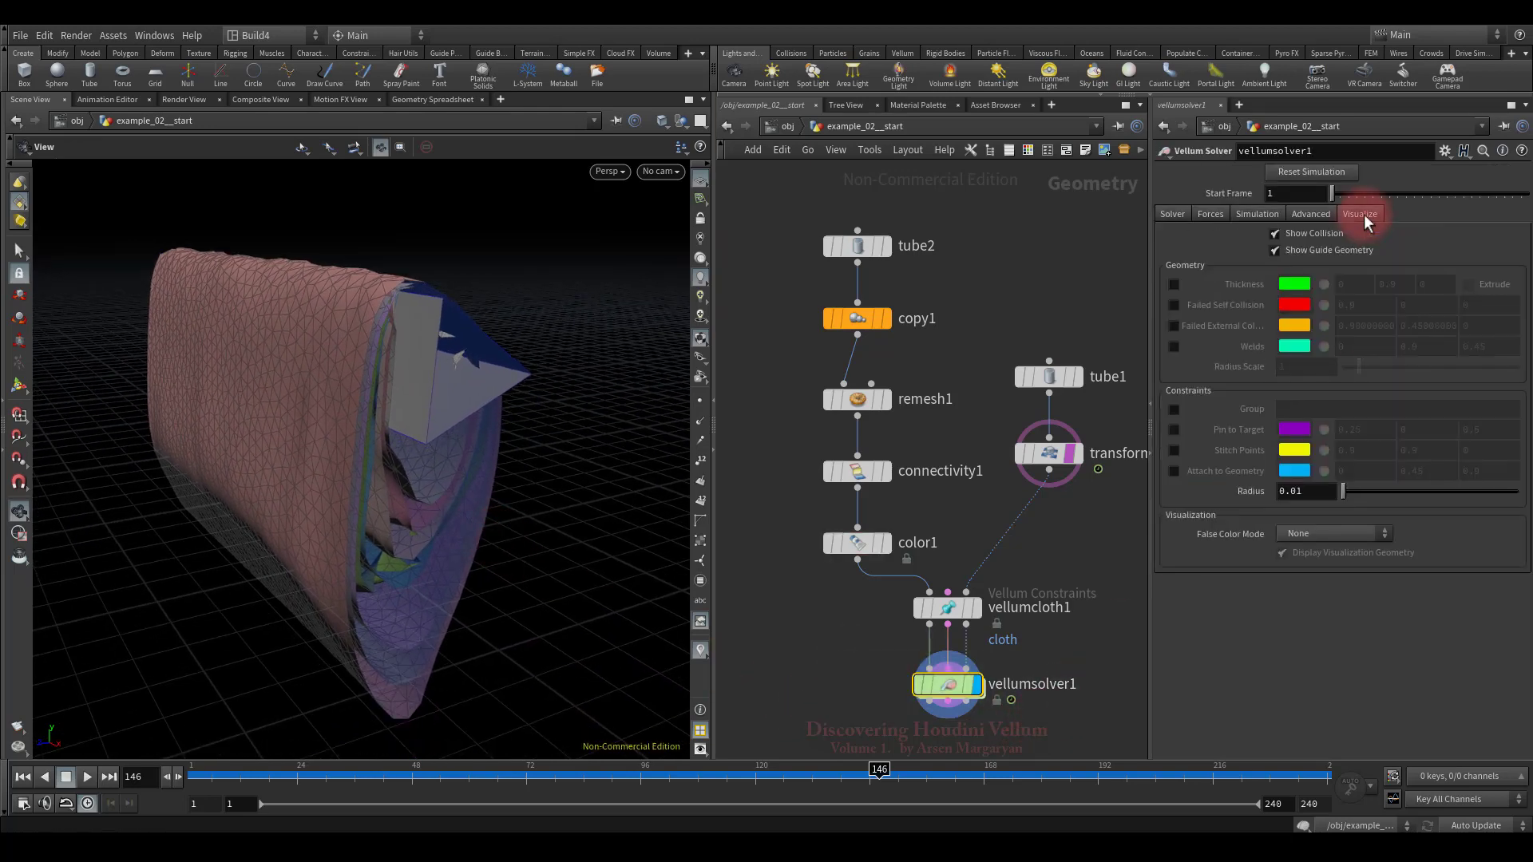
left_click(1172, 305)
left_click_drag(487, 416, 455, 414)
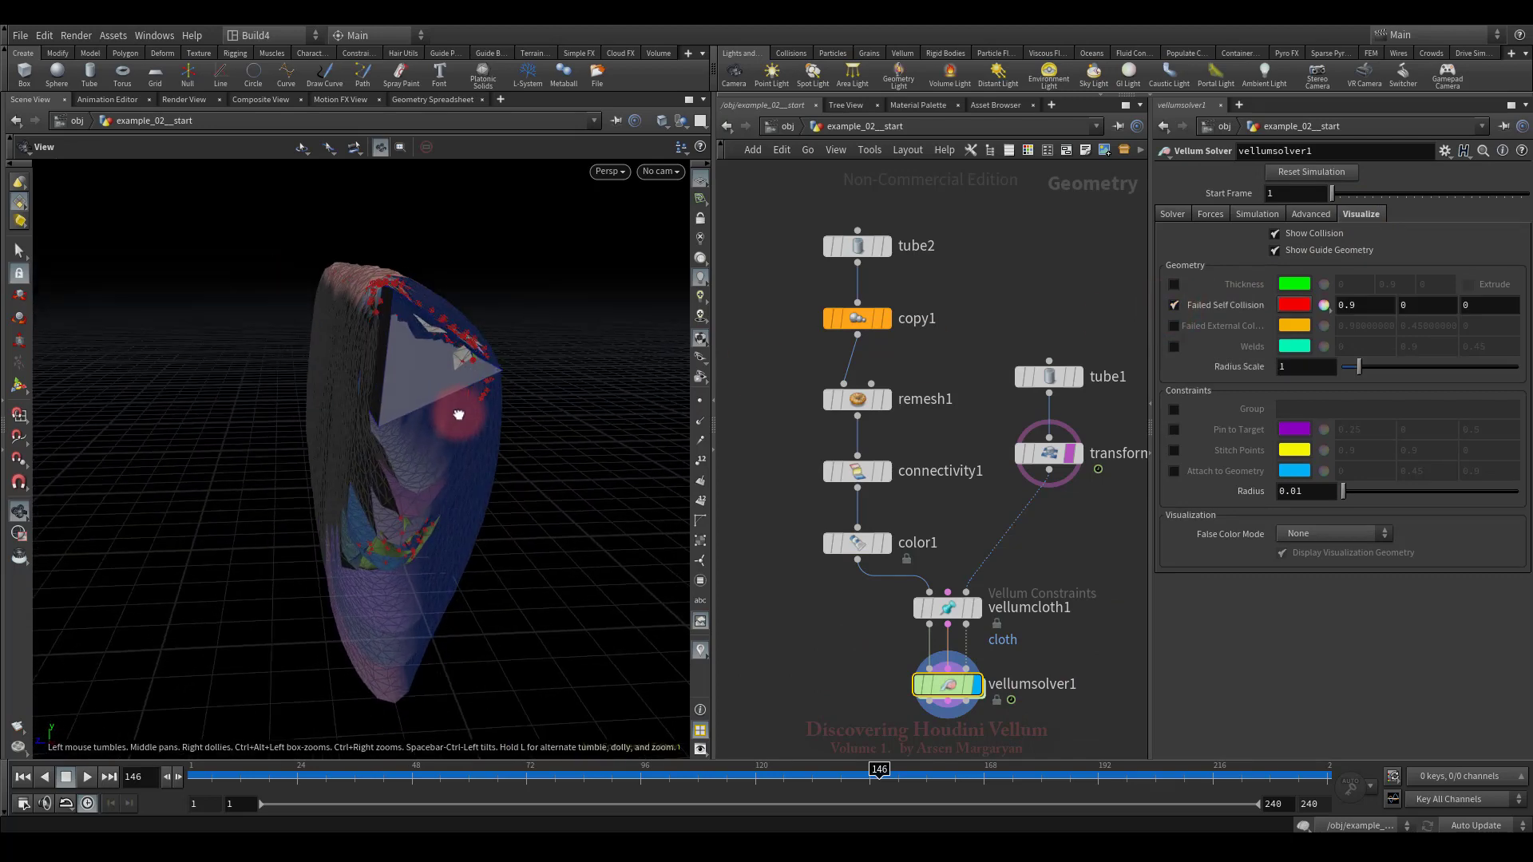
left_click_drag(866, 779, 783, 779)
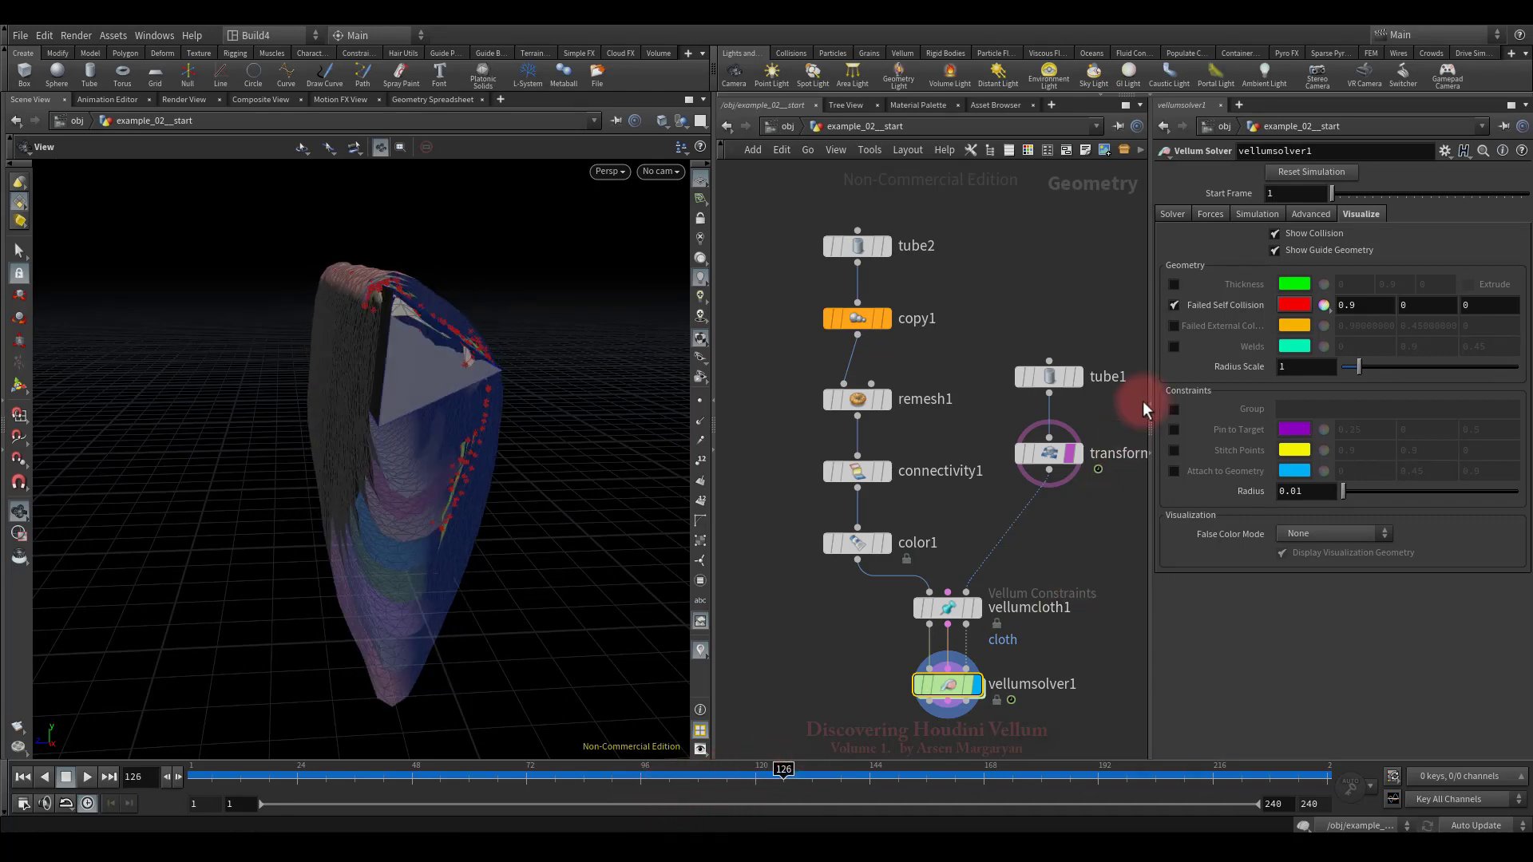
Enable the failed external collision visualization in vellumsolver1 and inspect the cloth at earlier frames
left_click(1174, 325)
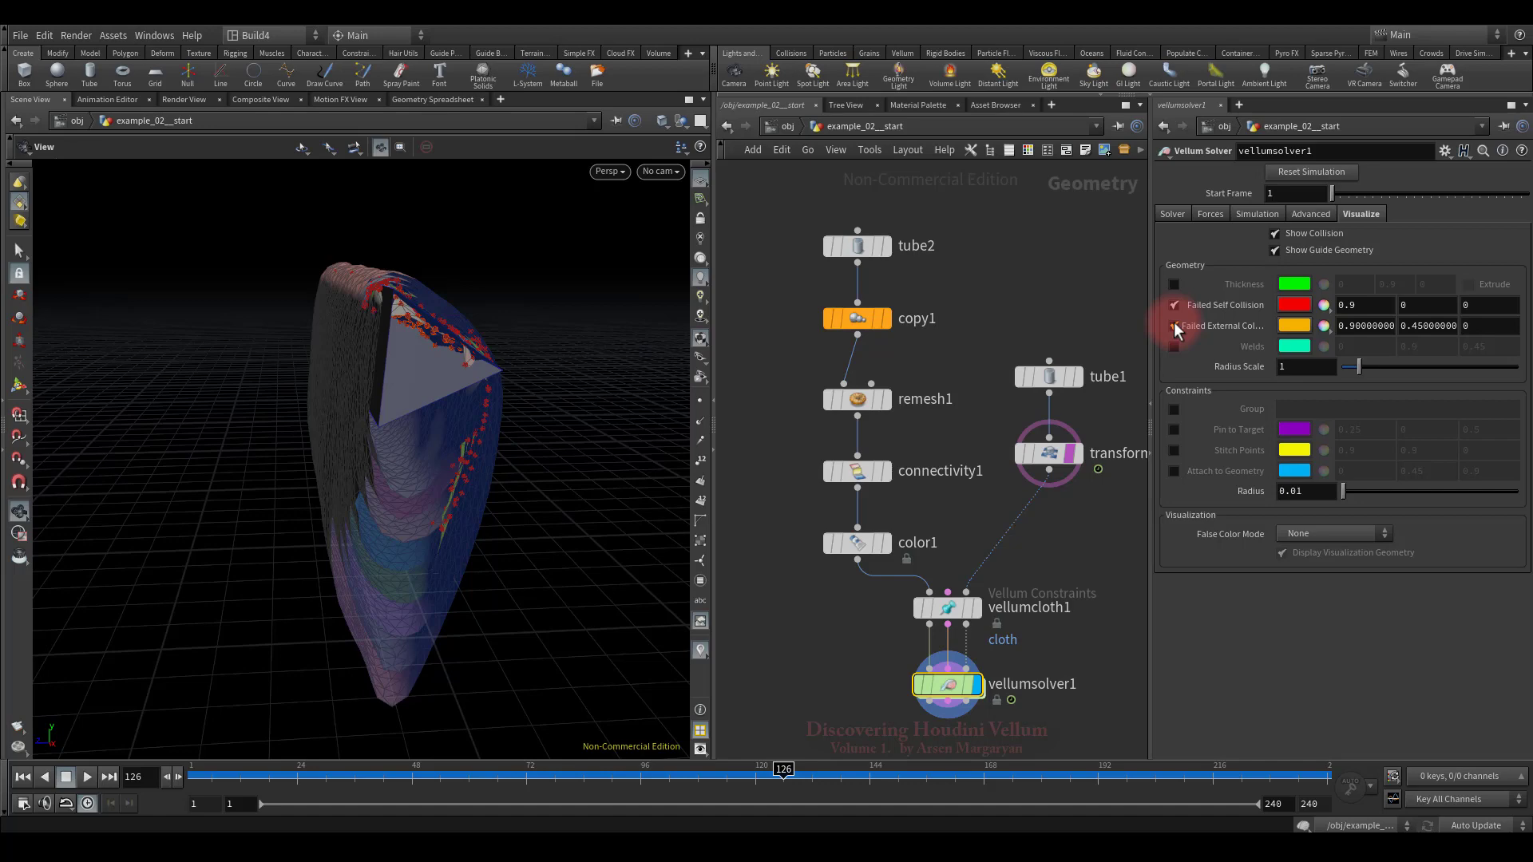
left_click_drag(383, 417, 489, 500)
left_click_drag(763, 771, 650, 778)
left_click_drag(435, 643, 557, 571)
Return to the first frame and set the Radius Scale of tube2 to 0.7
left_click(1036, 158)
left_click_drag(983, 206, 813, 282)
left_click(21, 778)
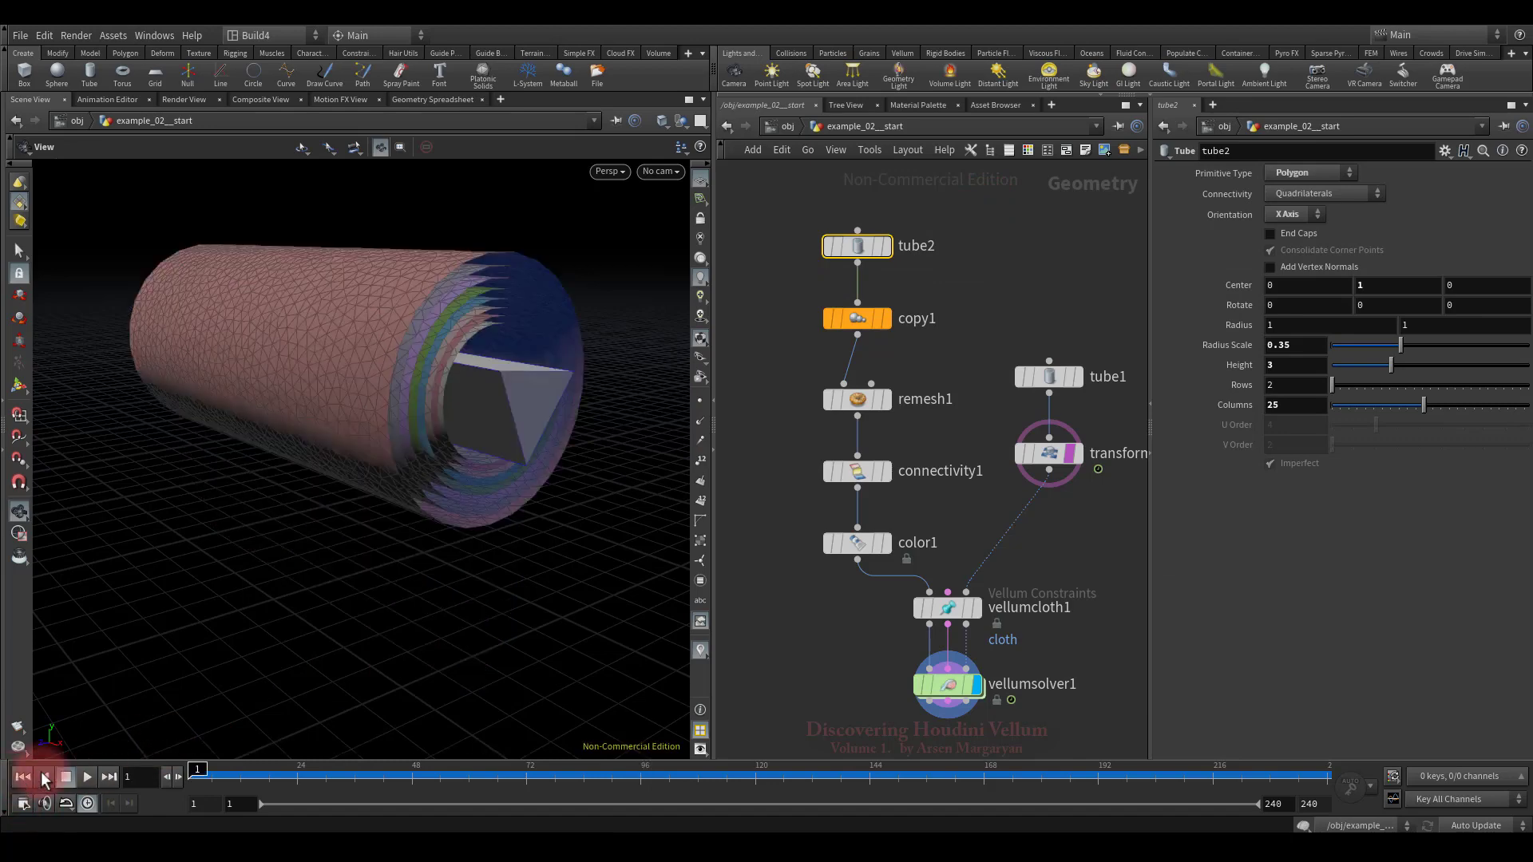
double_click(1312, 347)
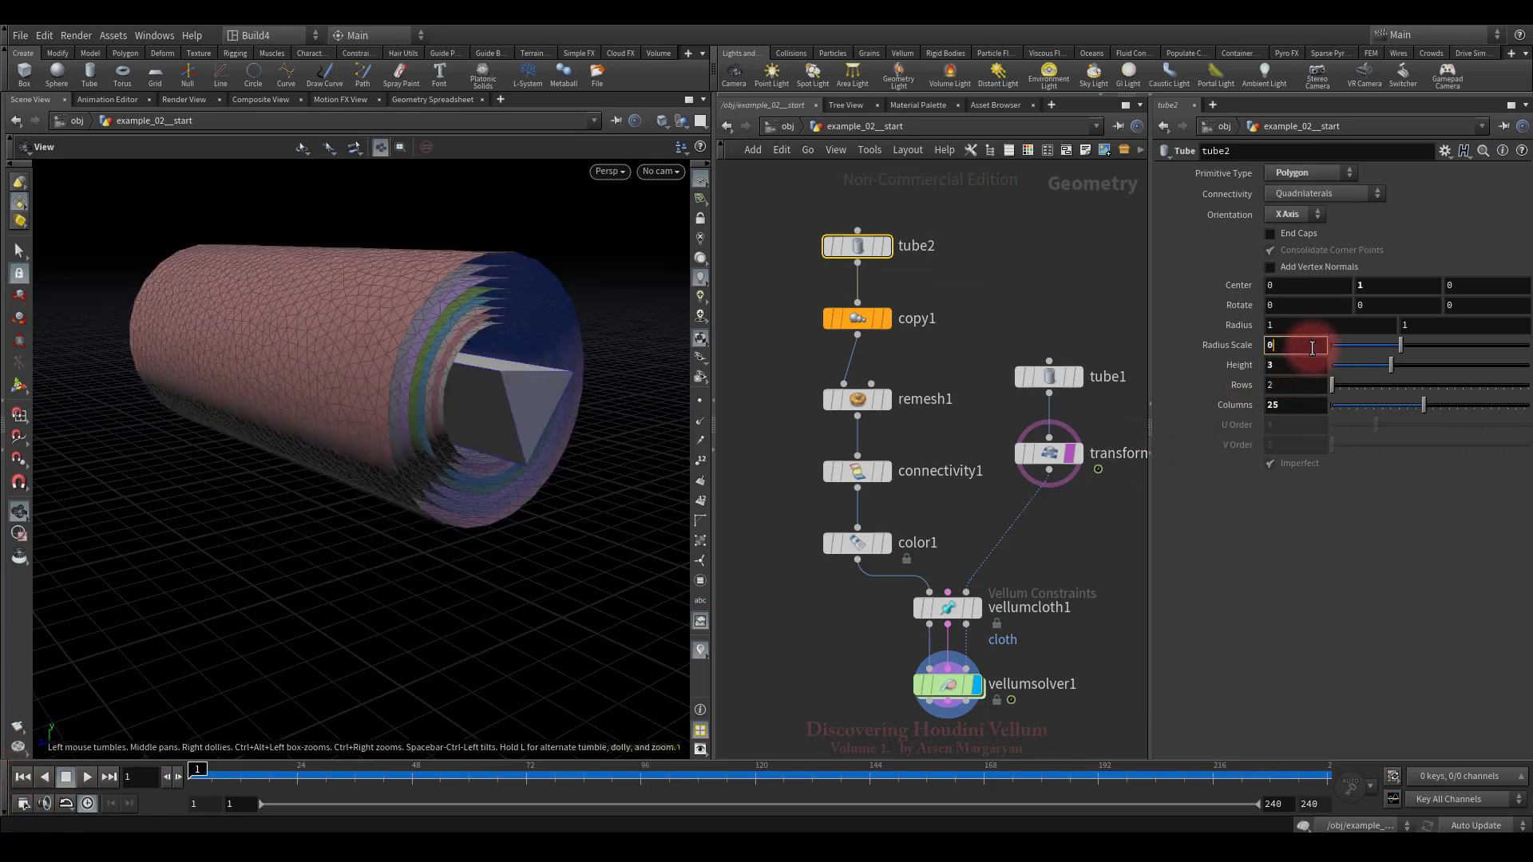
type("0.7")
key("Return")
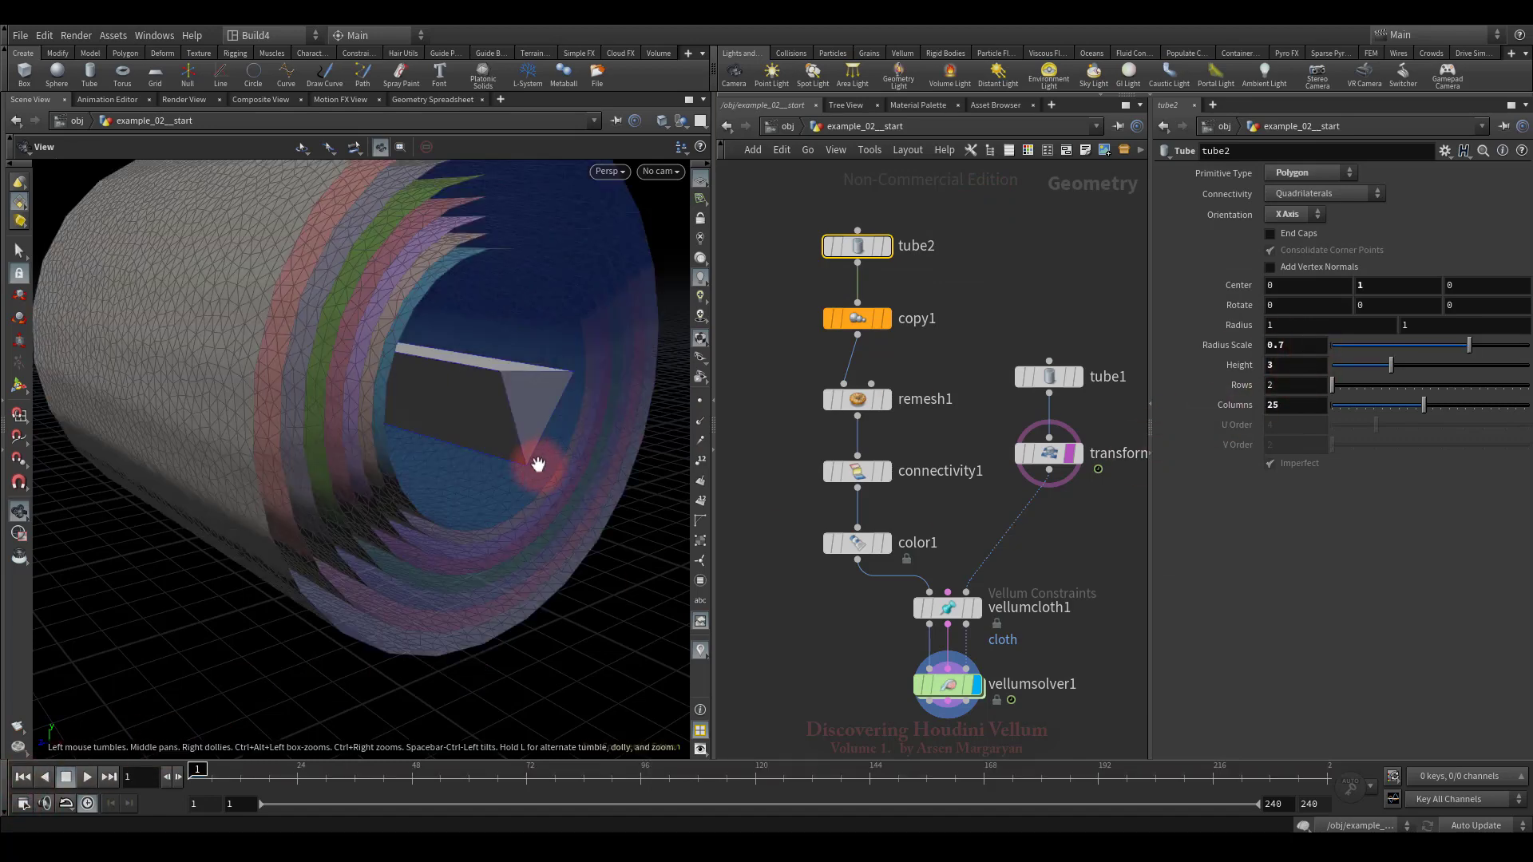
Play the simulation of the enlarged tubes to frame 160 and examine the failed collisions from several sides
right_click_drag(552, 412, 482, 507)
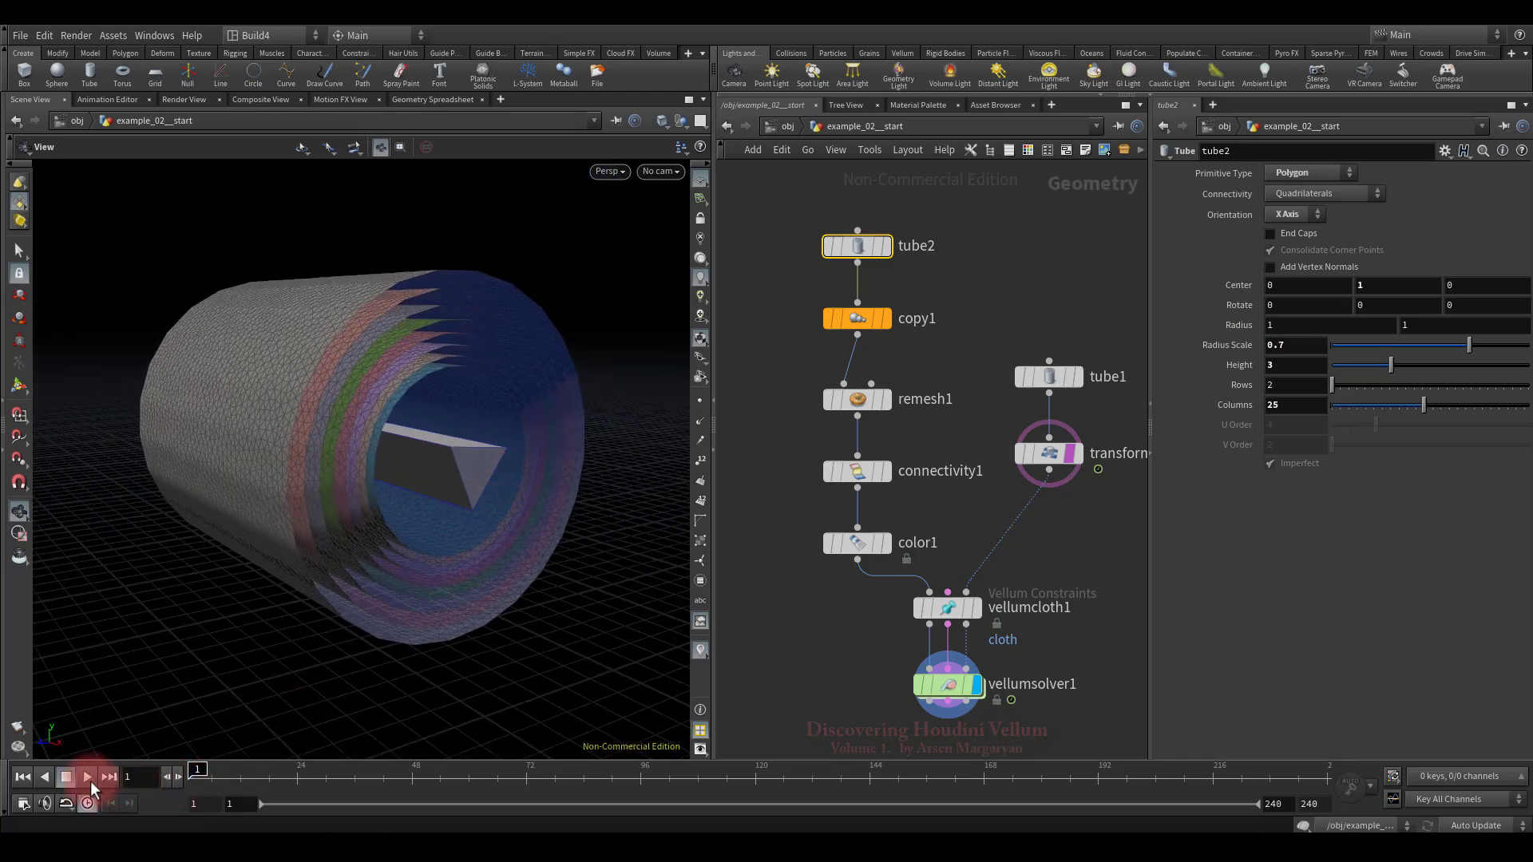
left_click(87, 777)
left_click(367, 626)
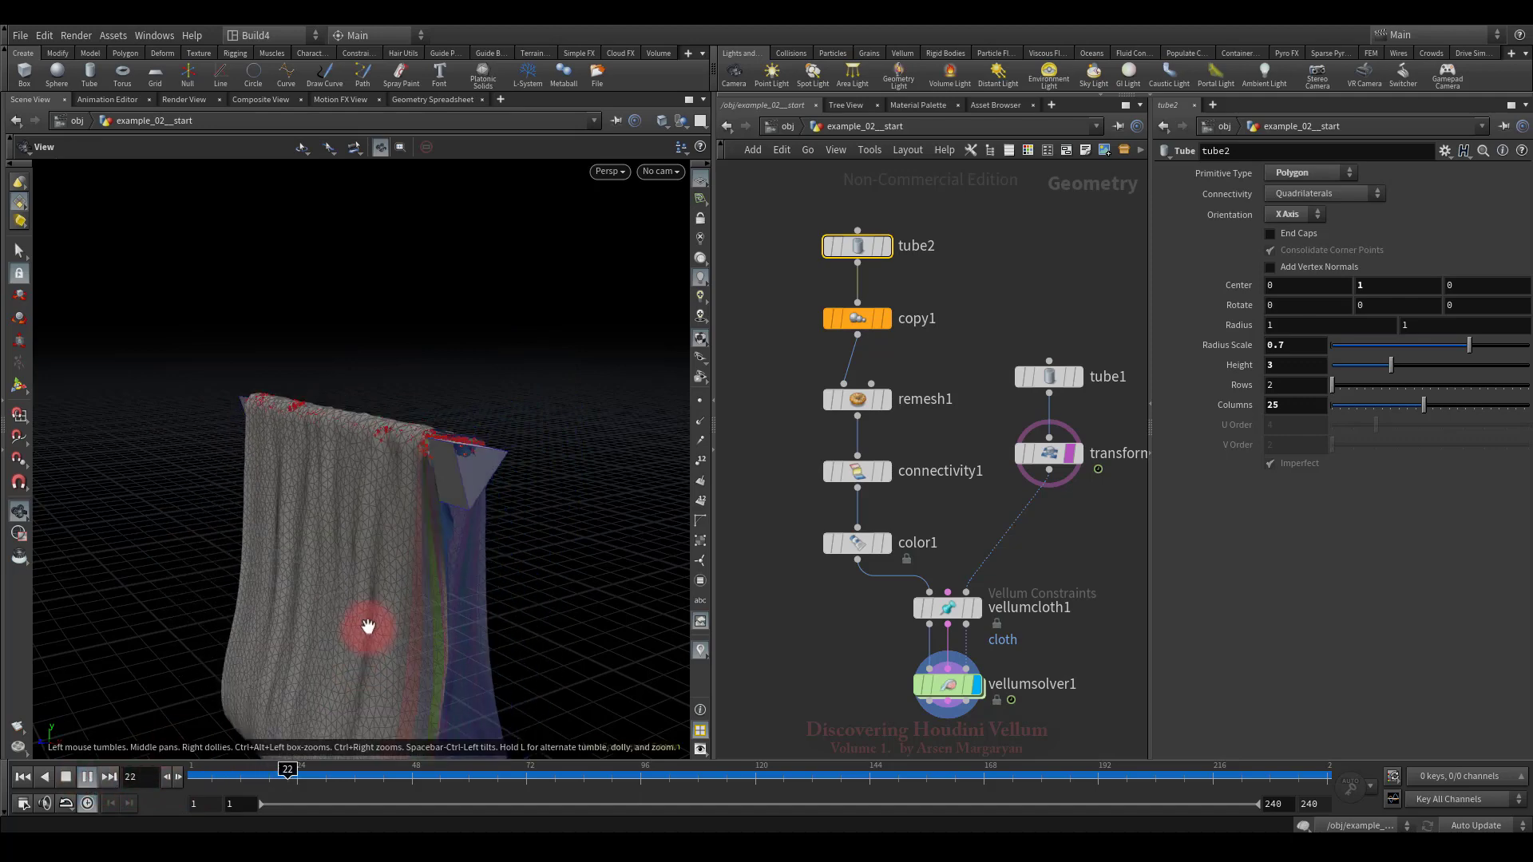
left_click_drag(472, 467, 504, 519)
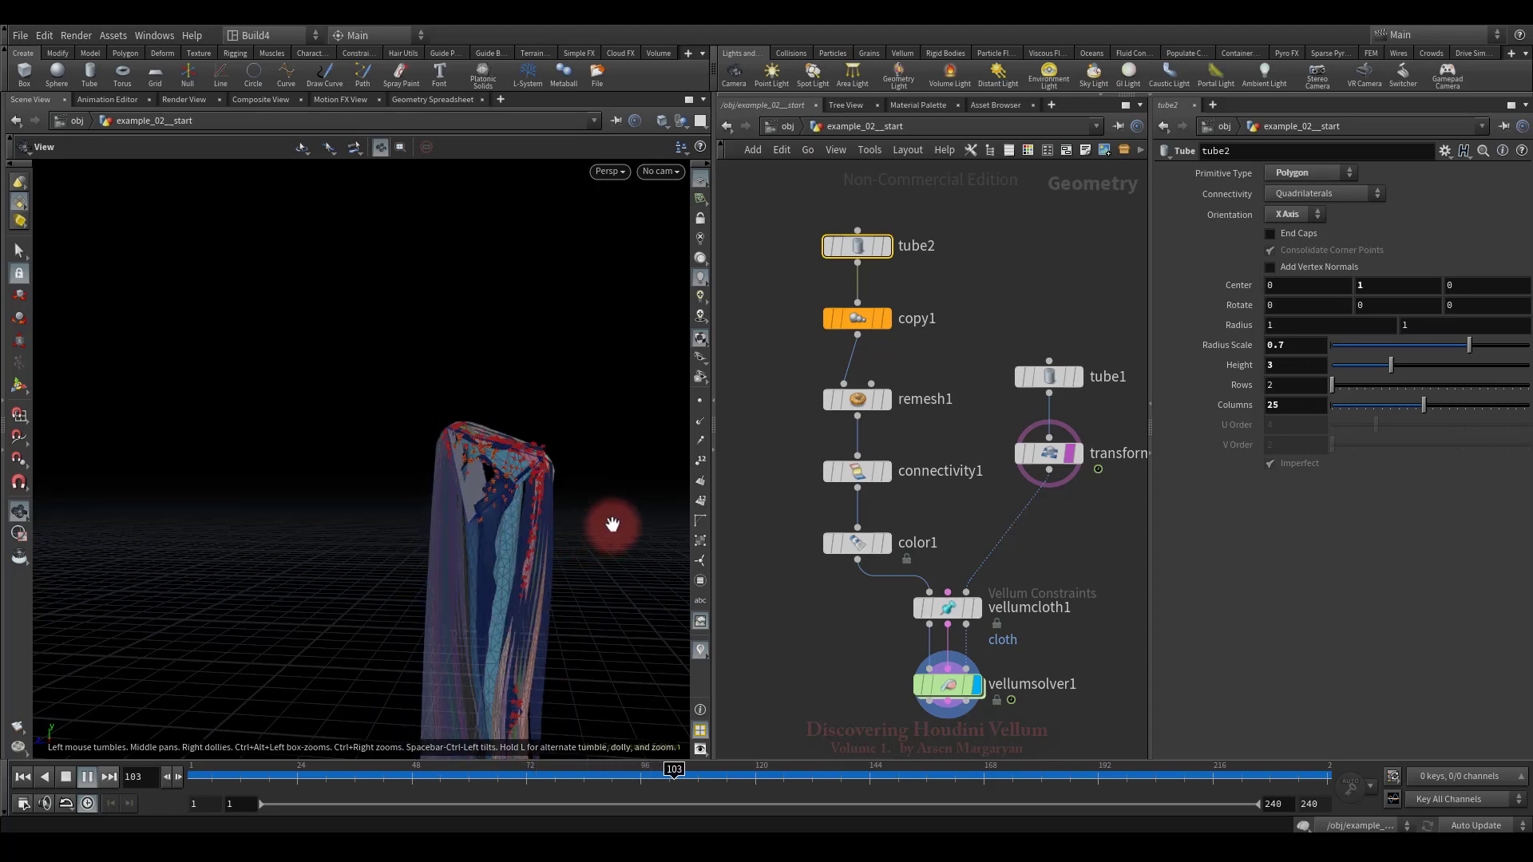
left_click_drag(480, 576, 318, 570)
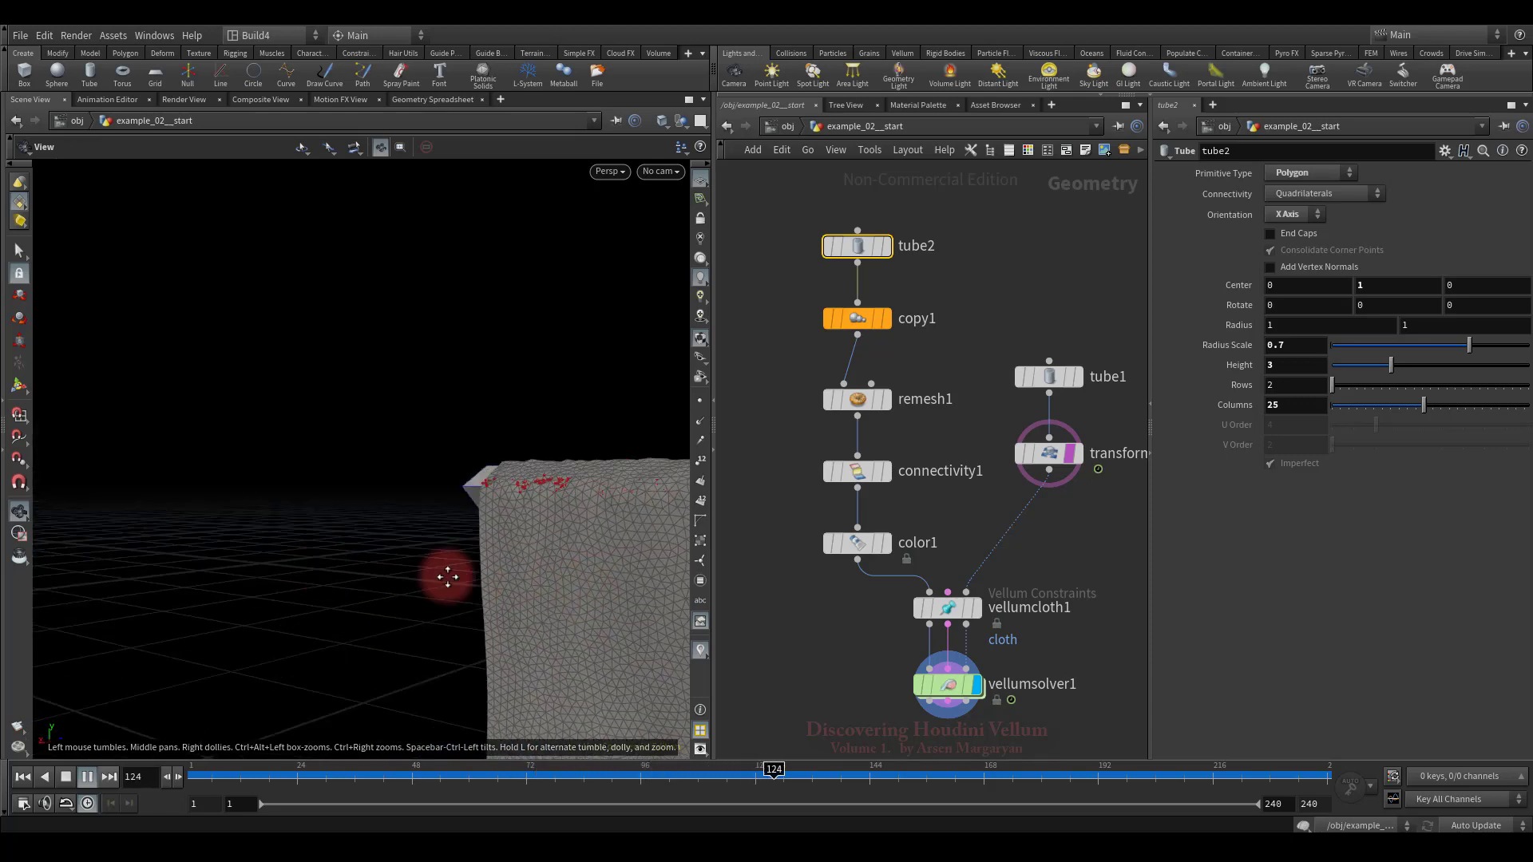
left_click_drag(448, 576, 283, 540)
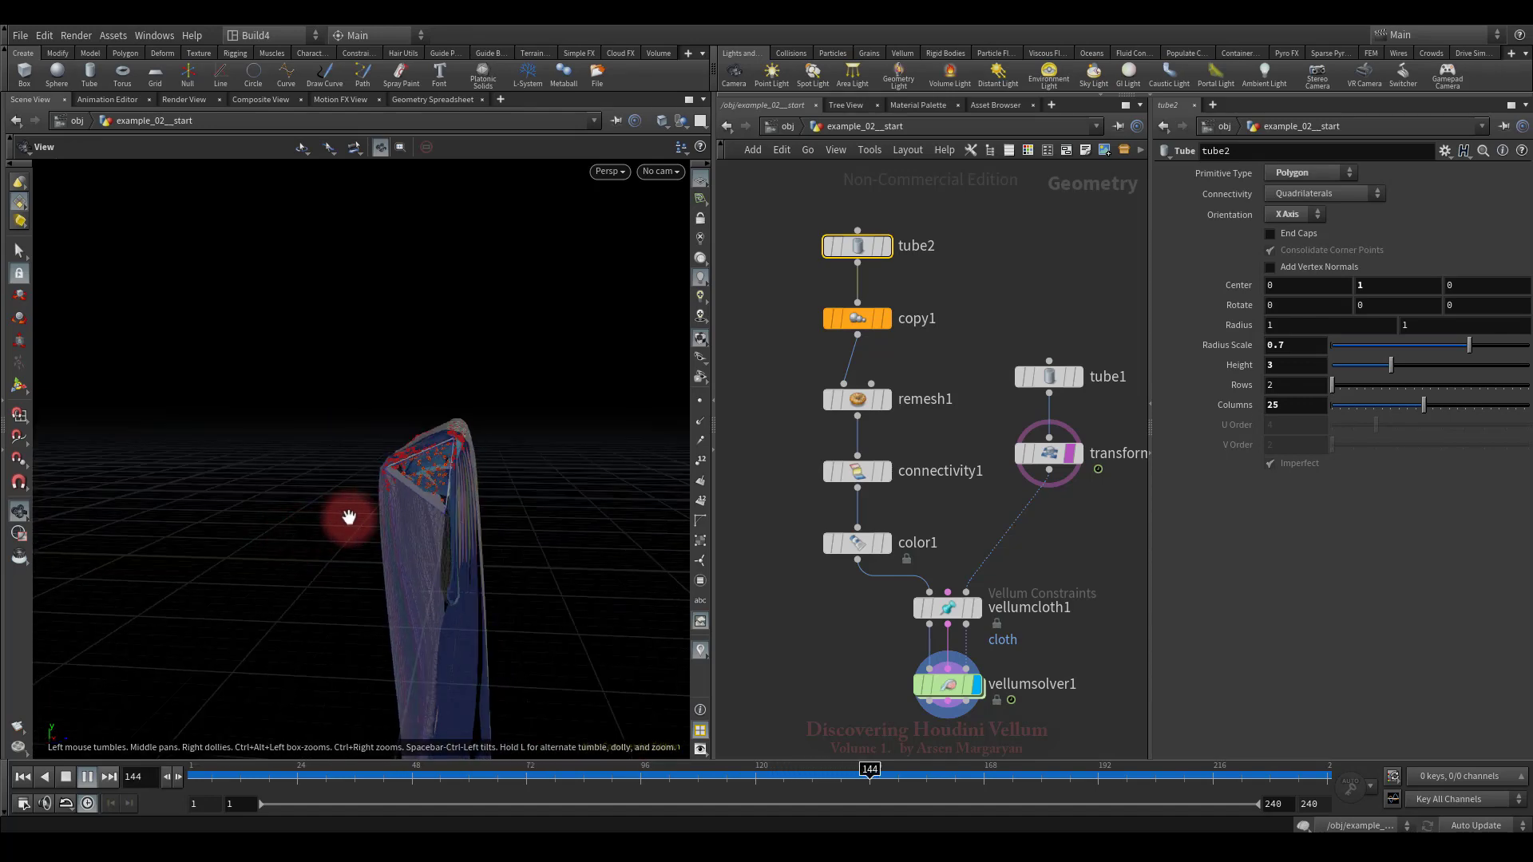
left_click(84, 777)
left_click(70, 778)
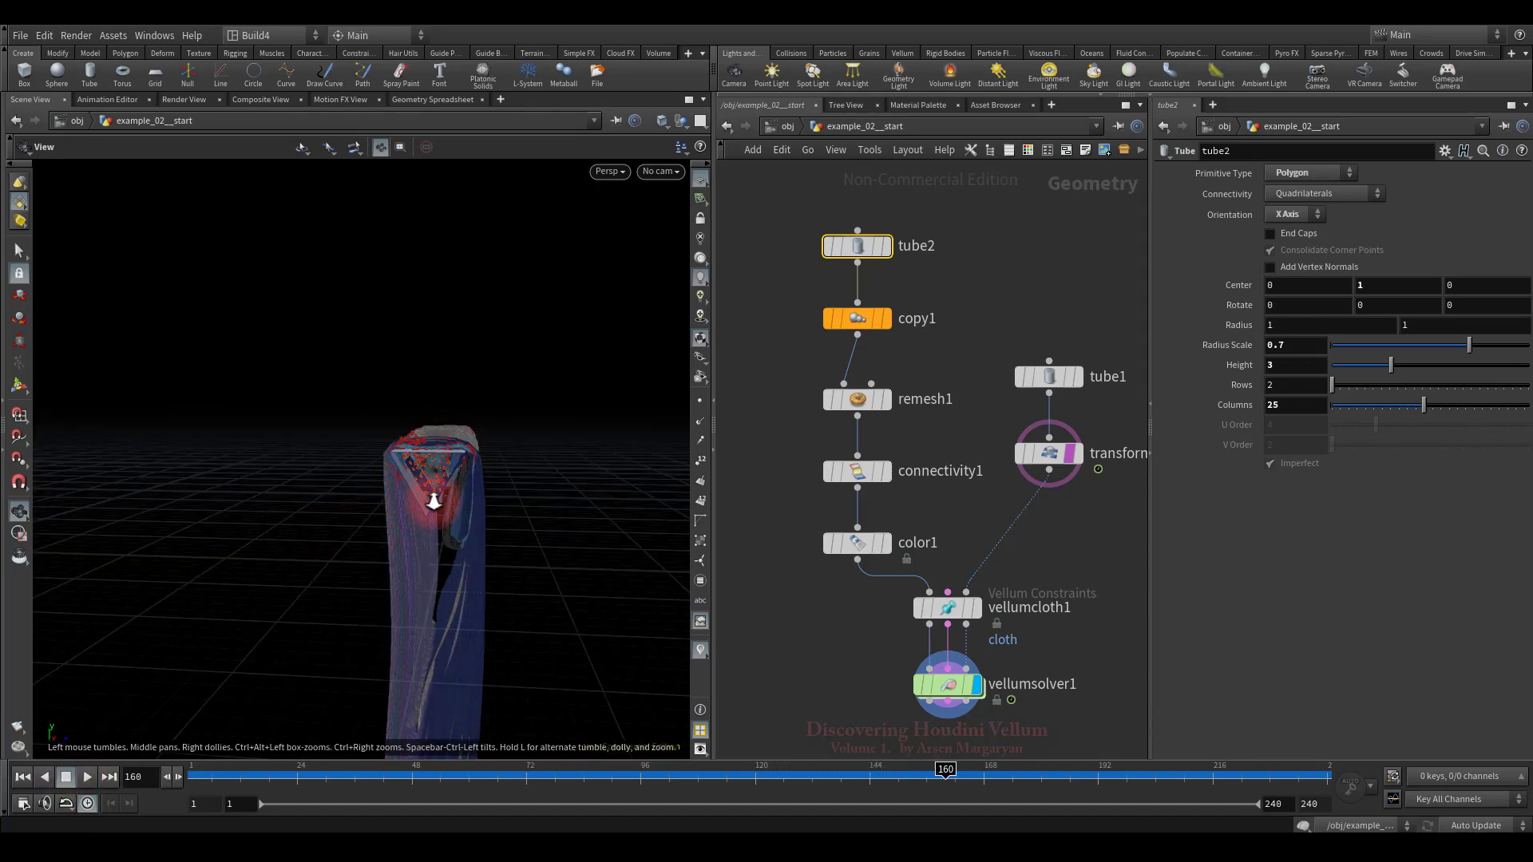
left_click_drag(435, 495, 547, 481)
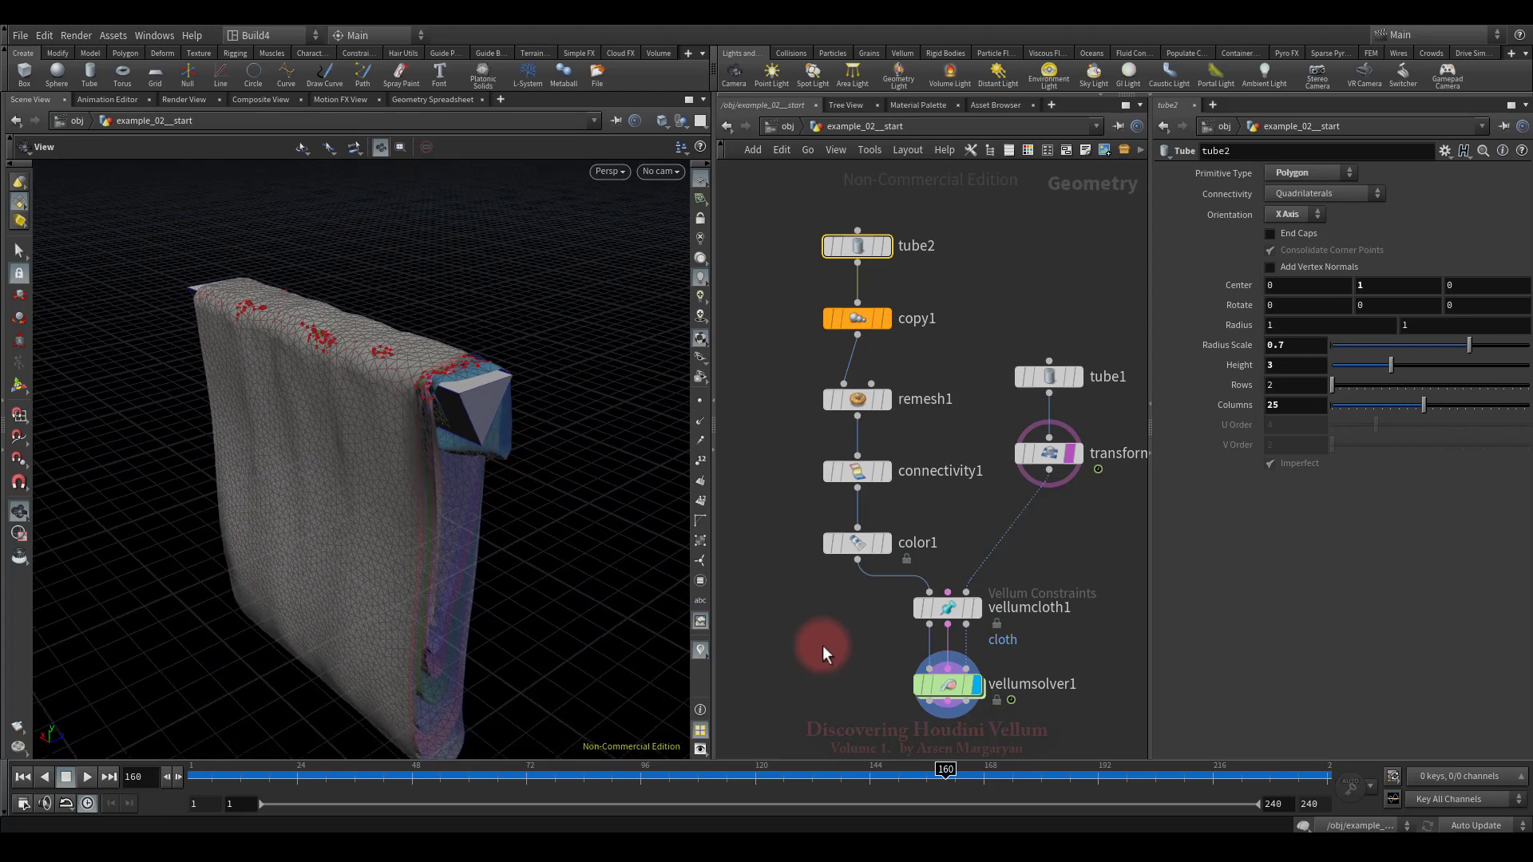
Set the Post Collision Passes of vellumsolver1 to 15
left_click(954, 686)
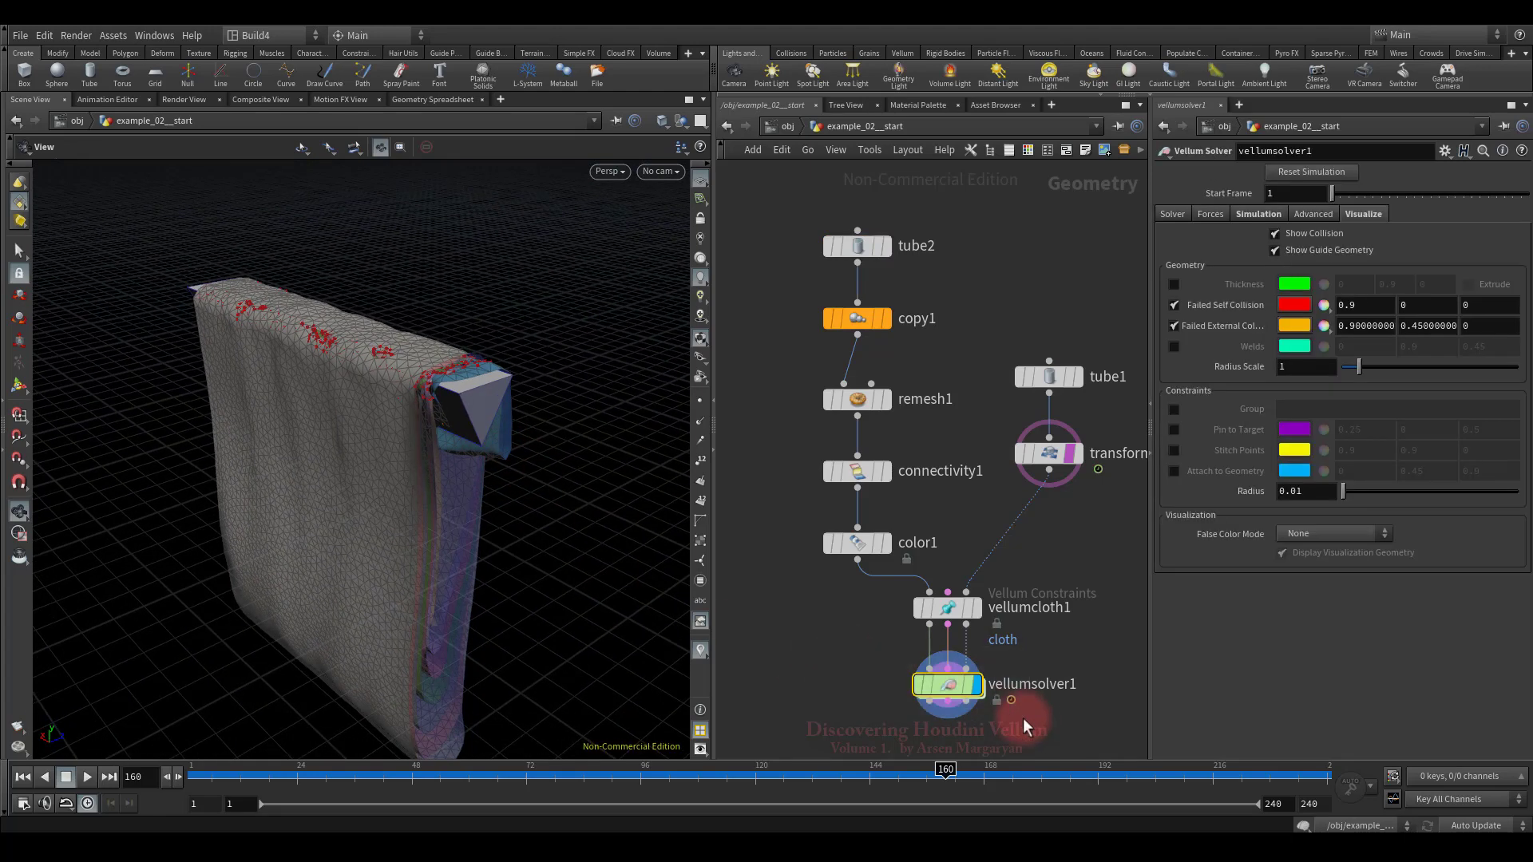
left_click(1167, 213)
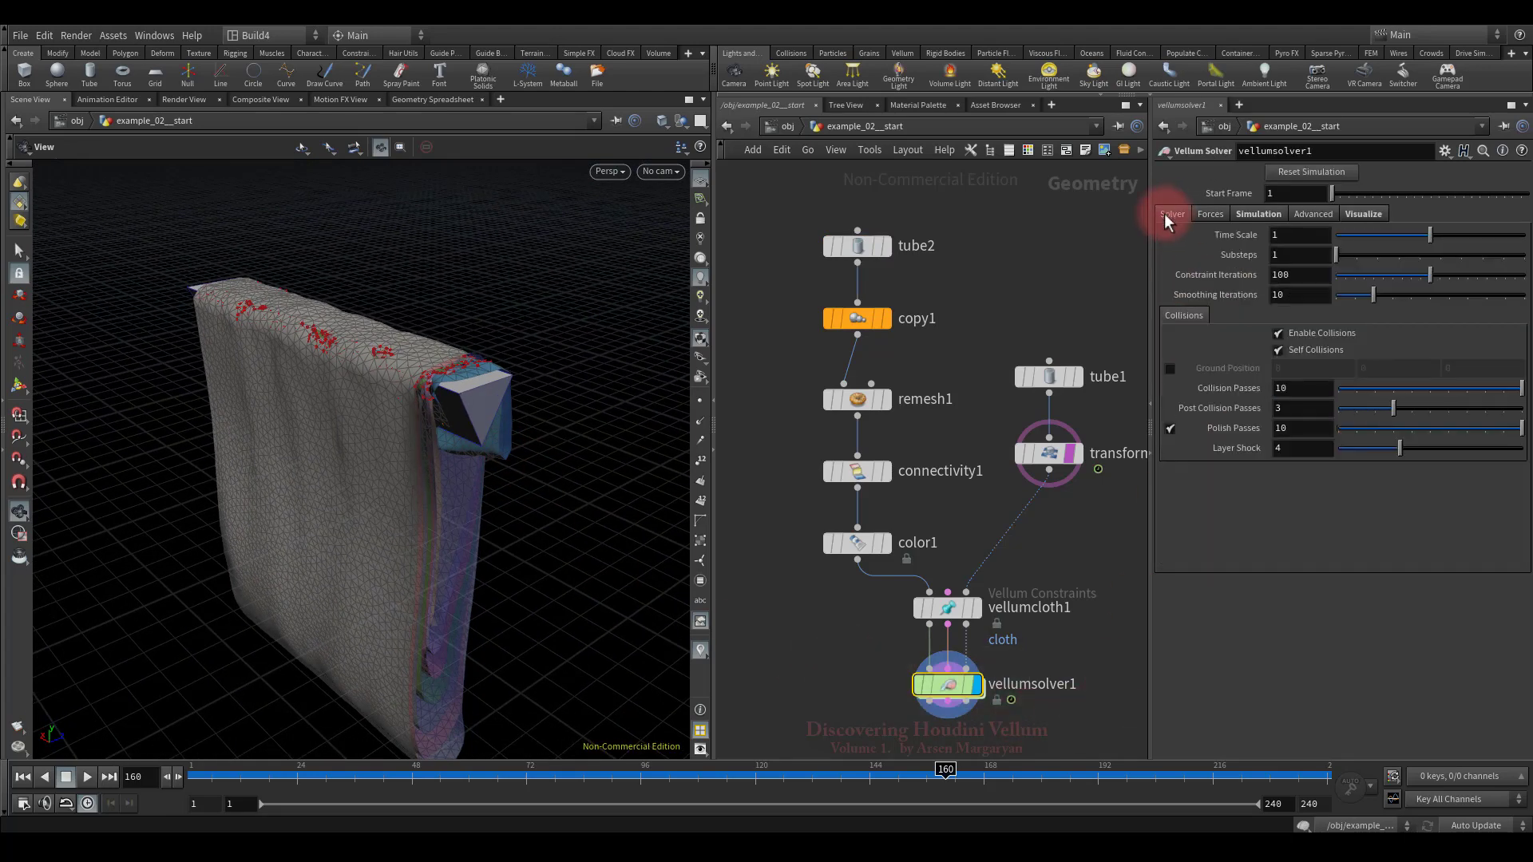
left_click(1299, 408)
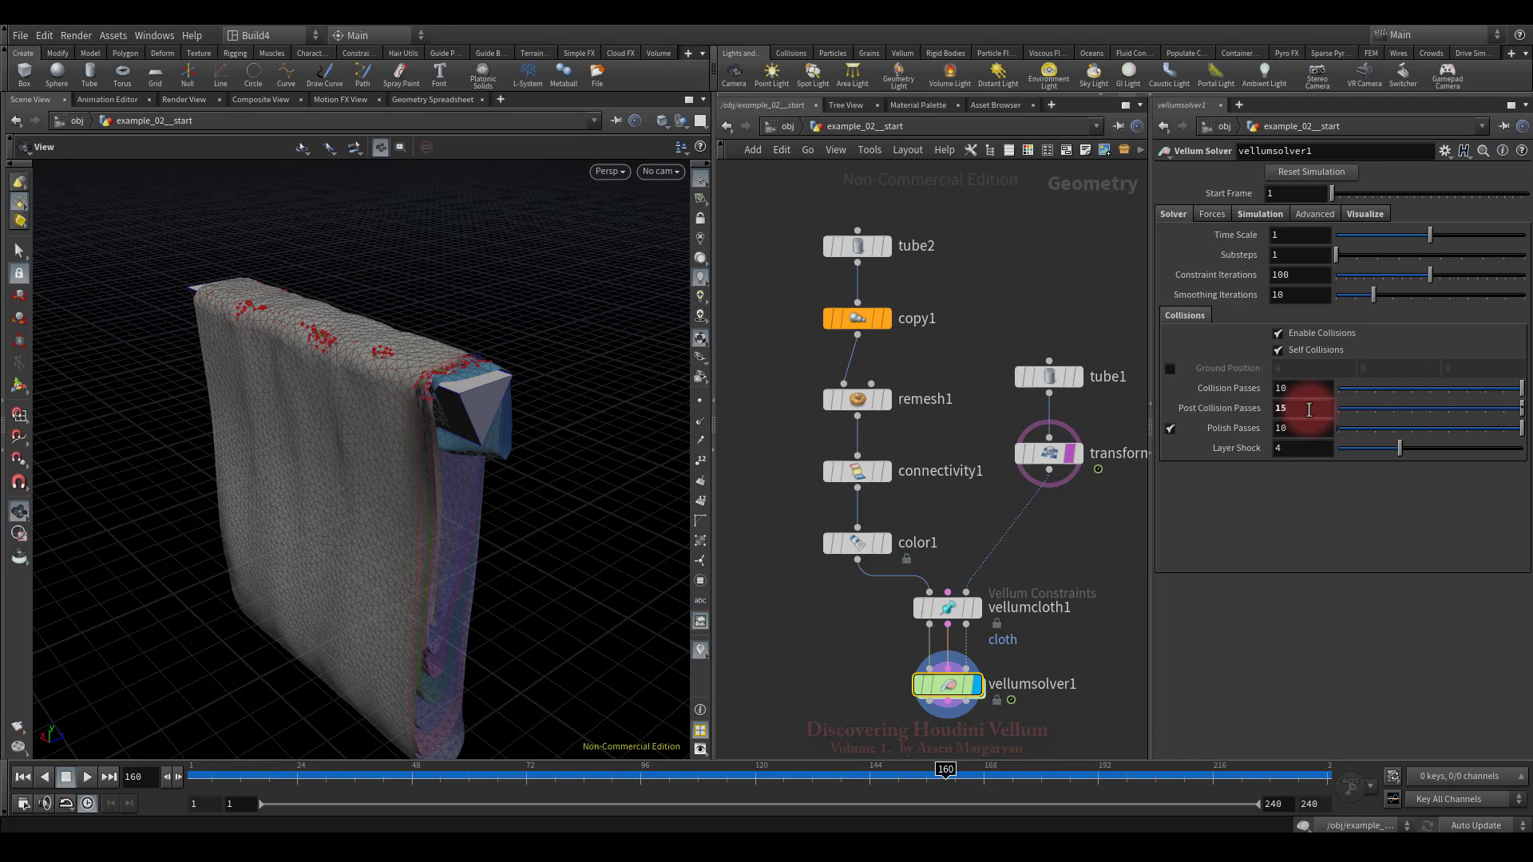
key("Return")
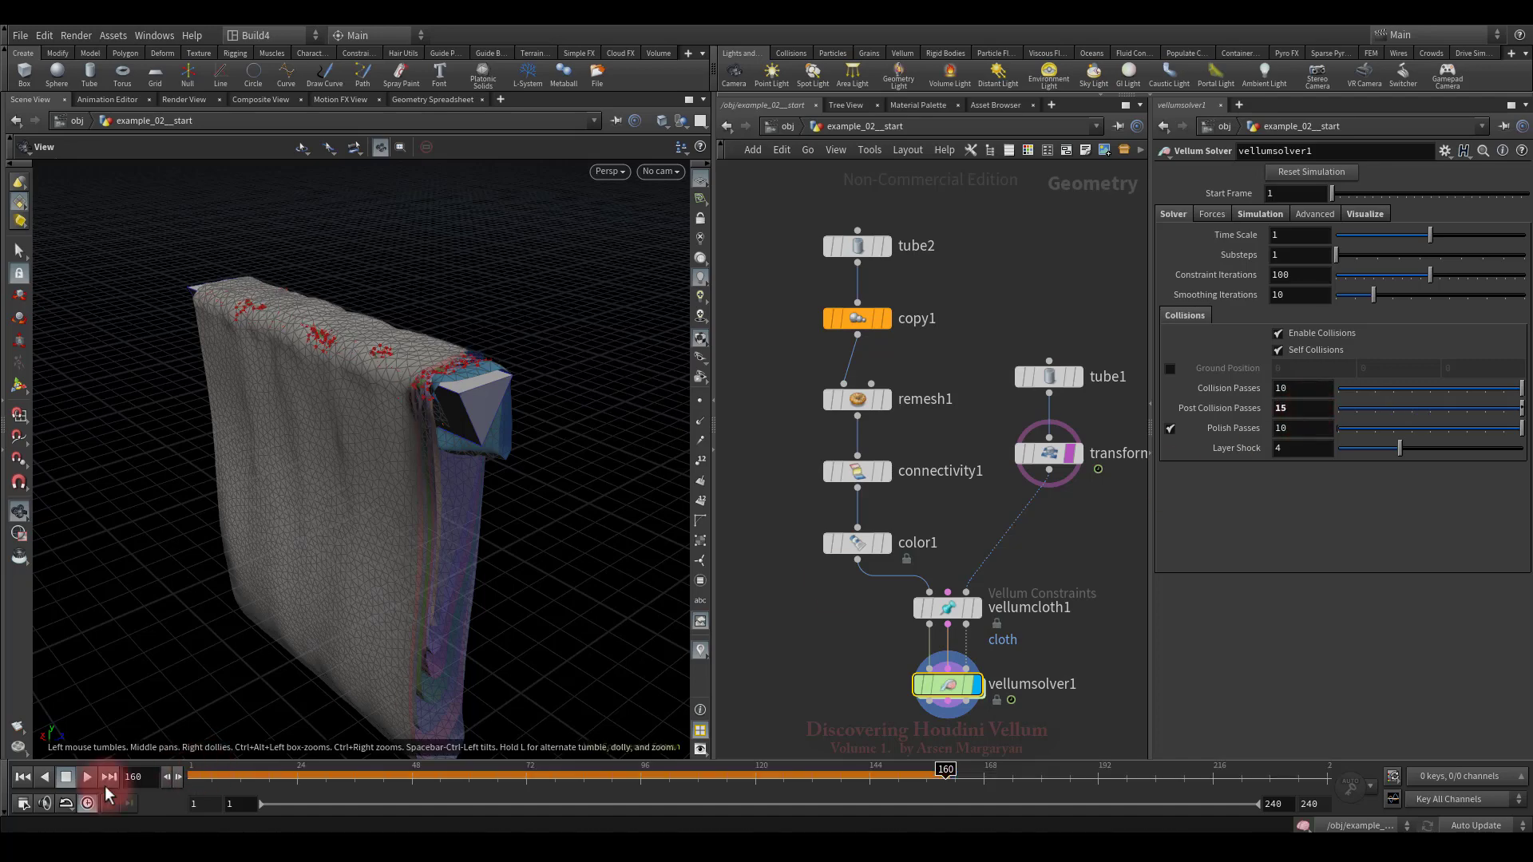
Replay the cloth simulation from the first frame while viewing the tubes end-on, and stop it once the cloth has collapsed
left_click(22, 777)
left_click(89, 777)
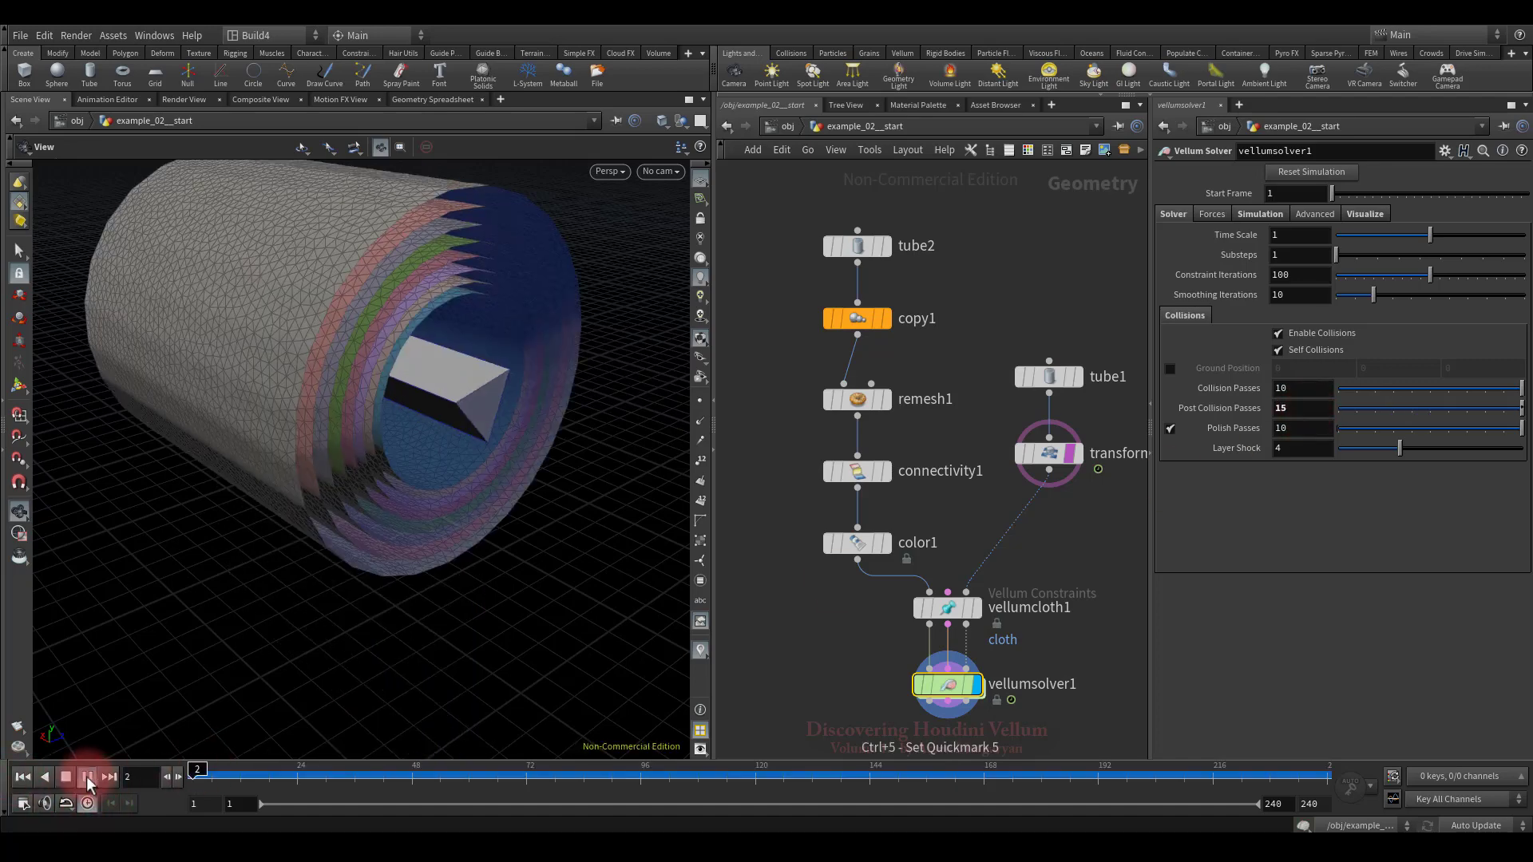
left_click_drag(448, 401, 506, 479)
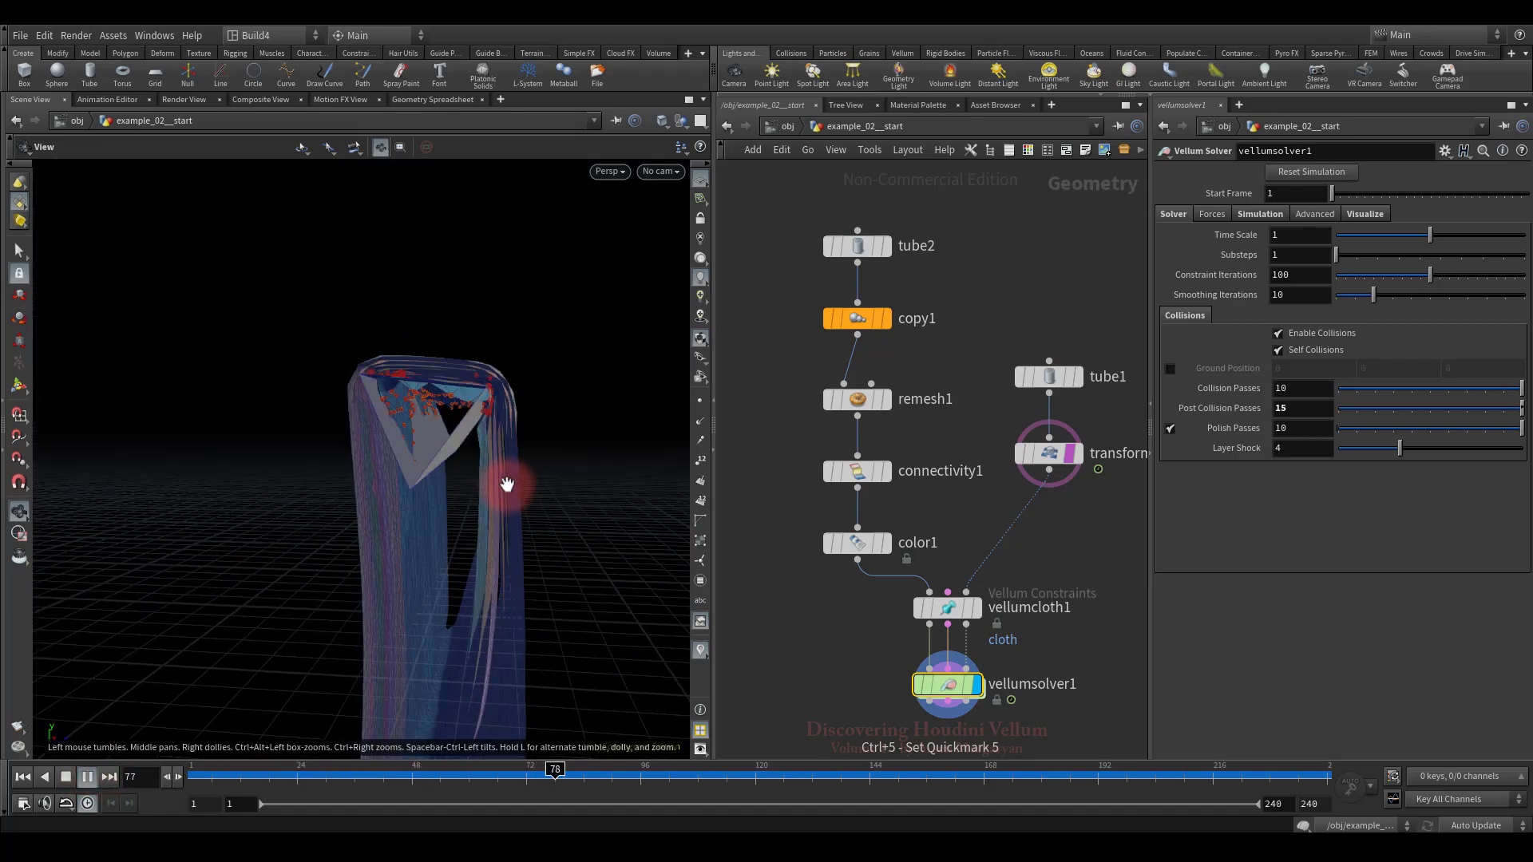
left_click(69, 776)
Examine the failed collision points at several frames up to frame 215, viewing the cloth stack from the end and side
left_click(635, 773)
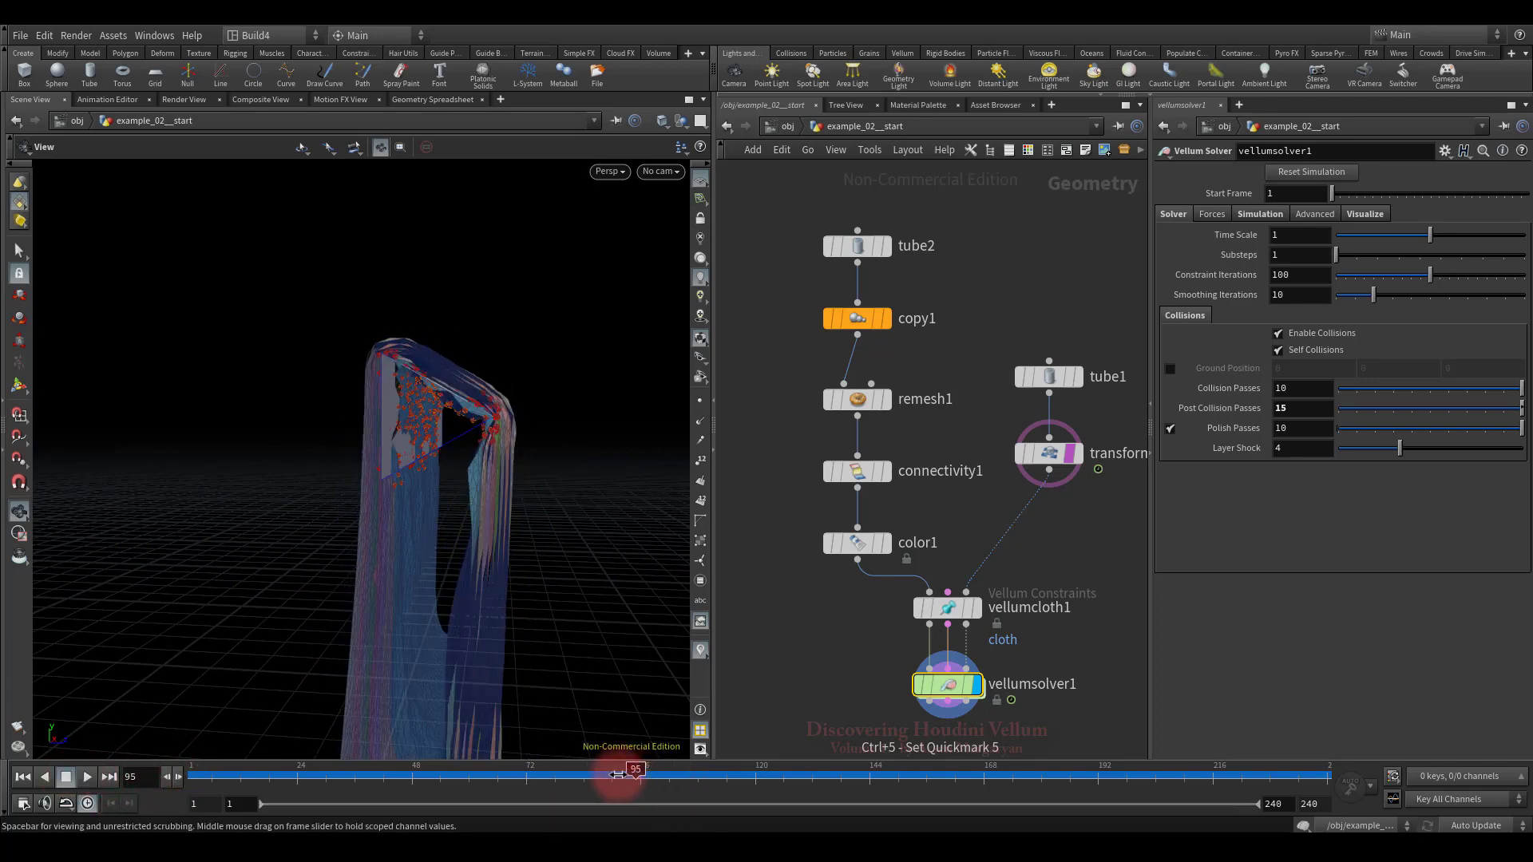
left_click_drag(618, 775, 428, 539)
left_click_drag(527, 774, 927, 812)
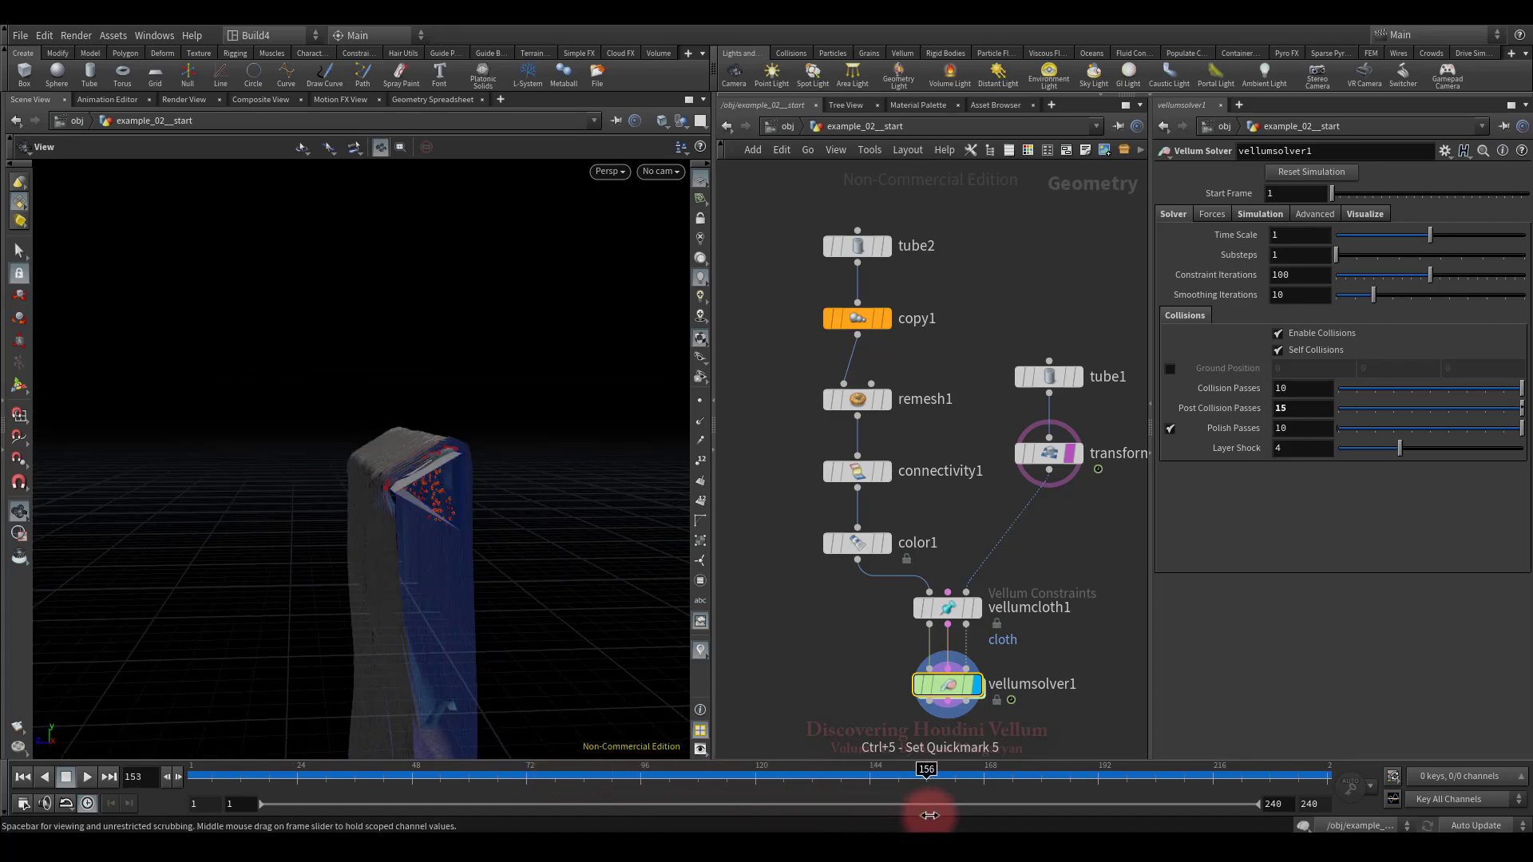
left_click_drag(511, 575, 530, 540)
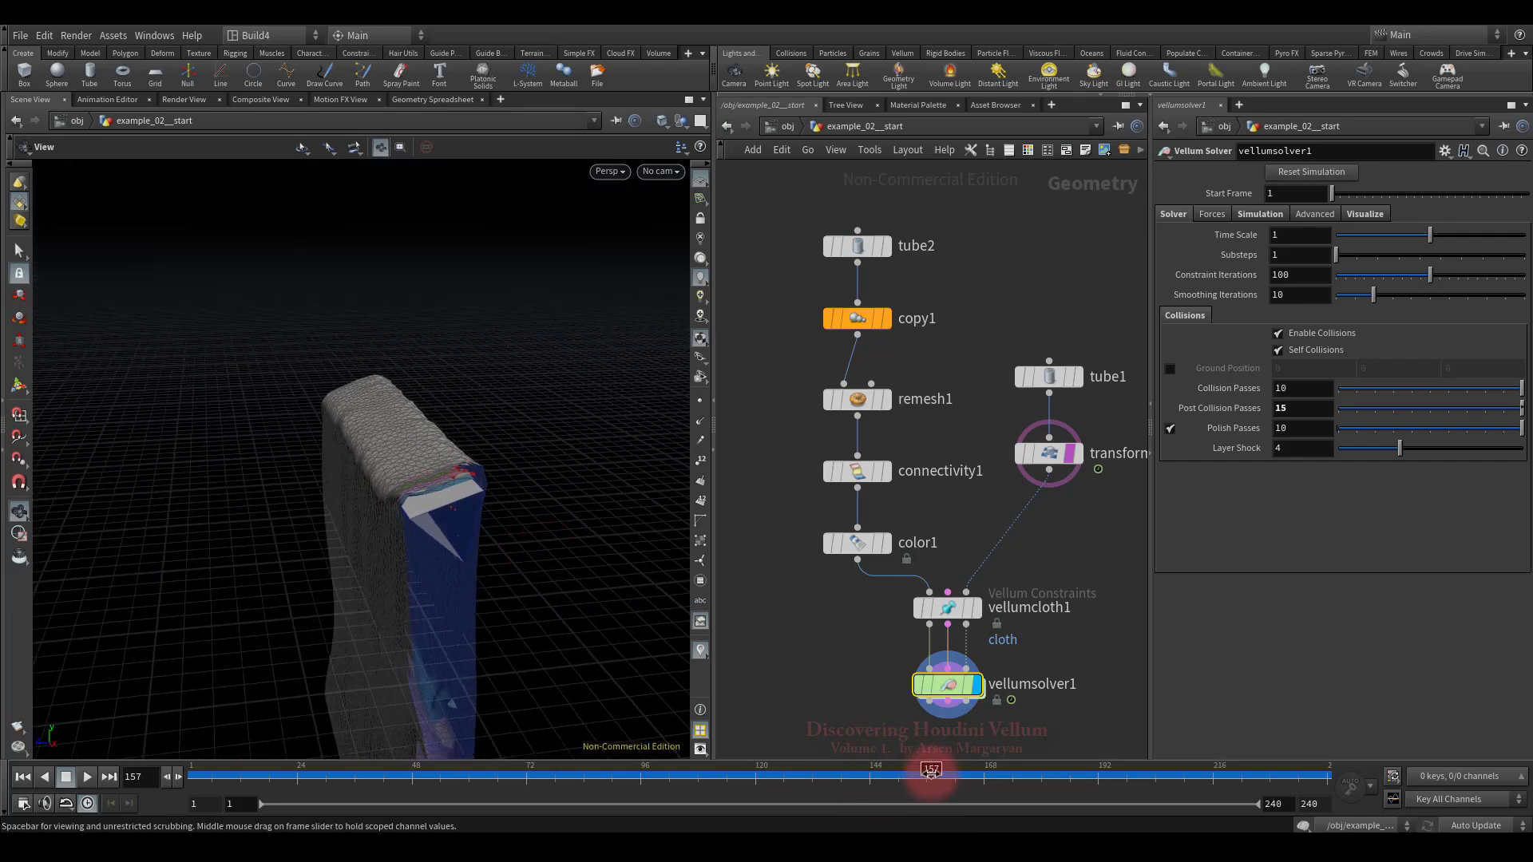
left_click_drag(927, 768, 1205, 801)
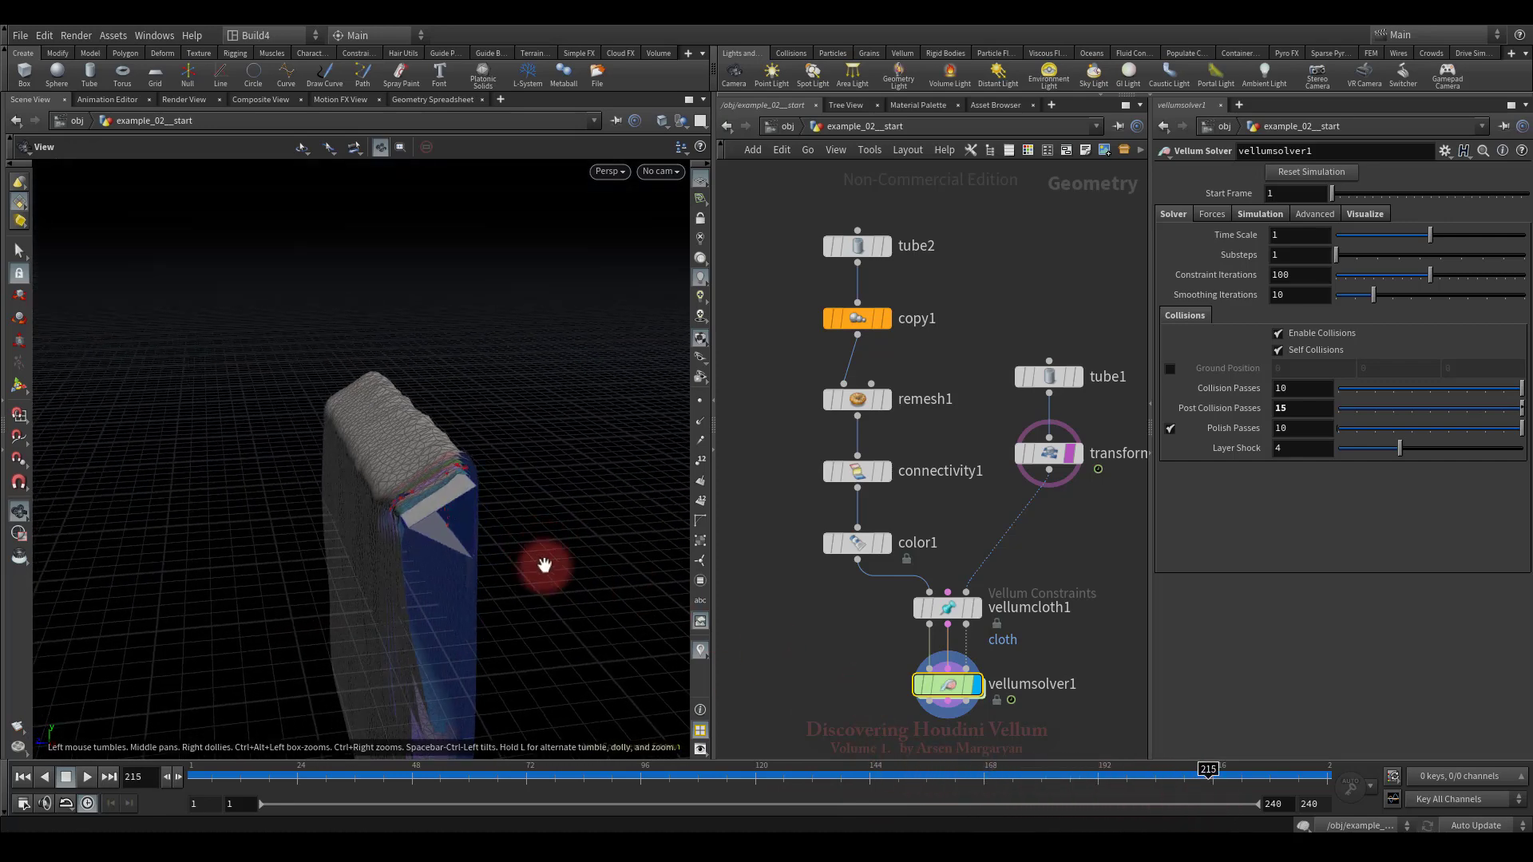
left_click_drag(541, 565, 621, 521)
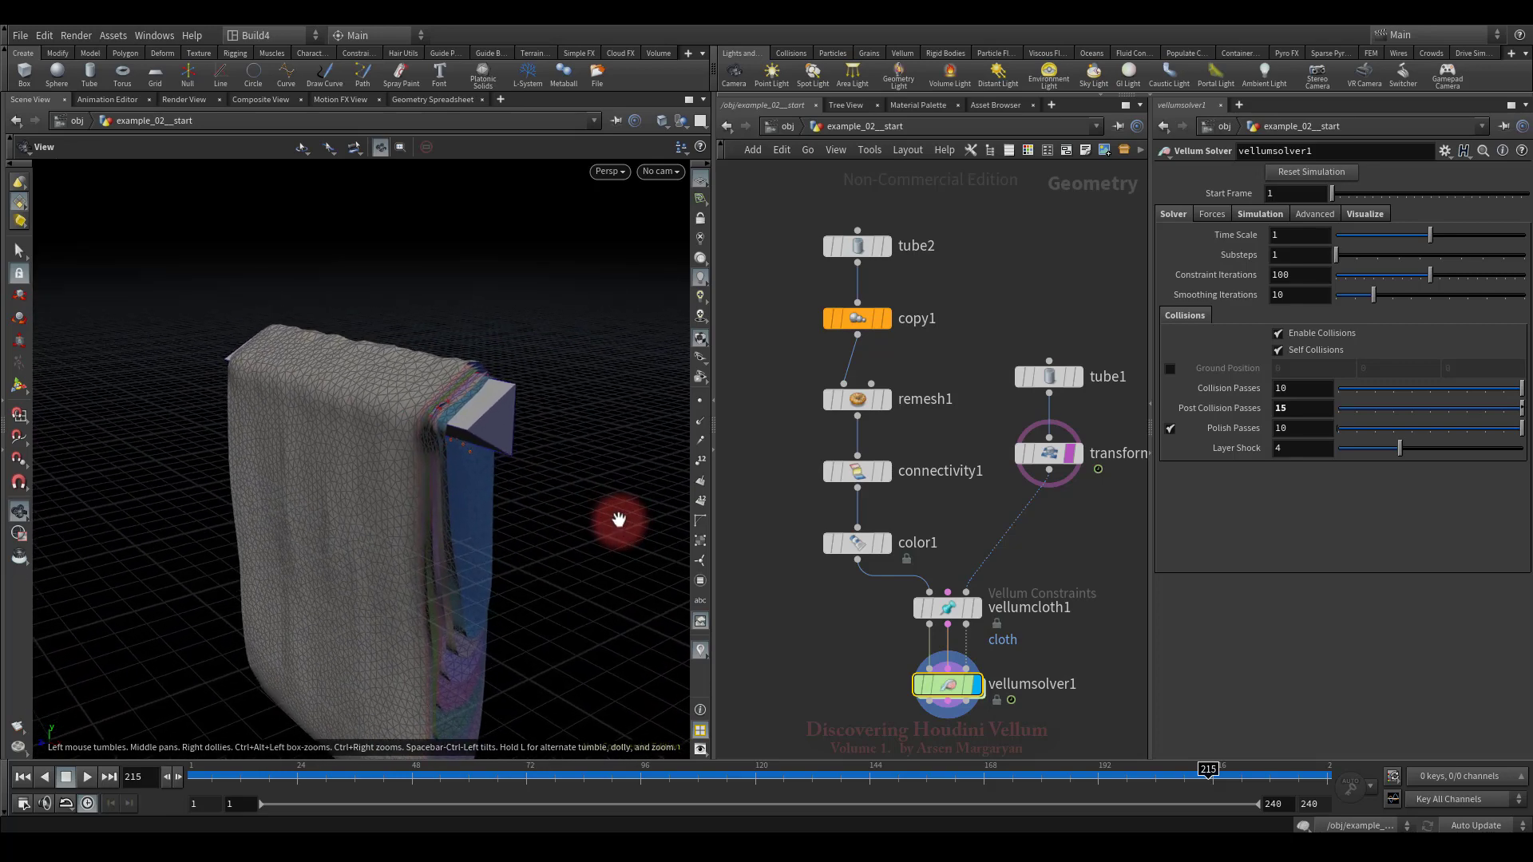
Return to the first frame and enable the Copy Number Attribute copynum in copy1
left_click(23, 777)
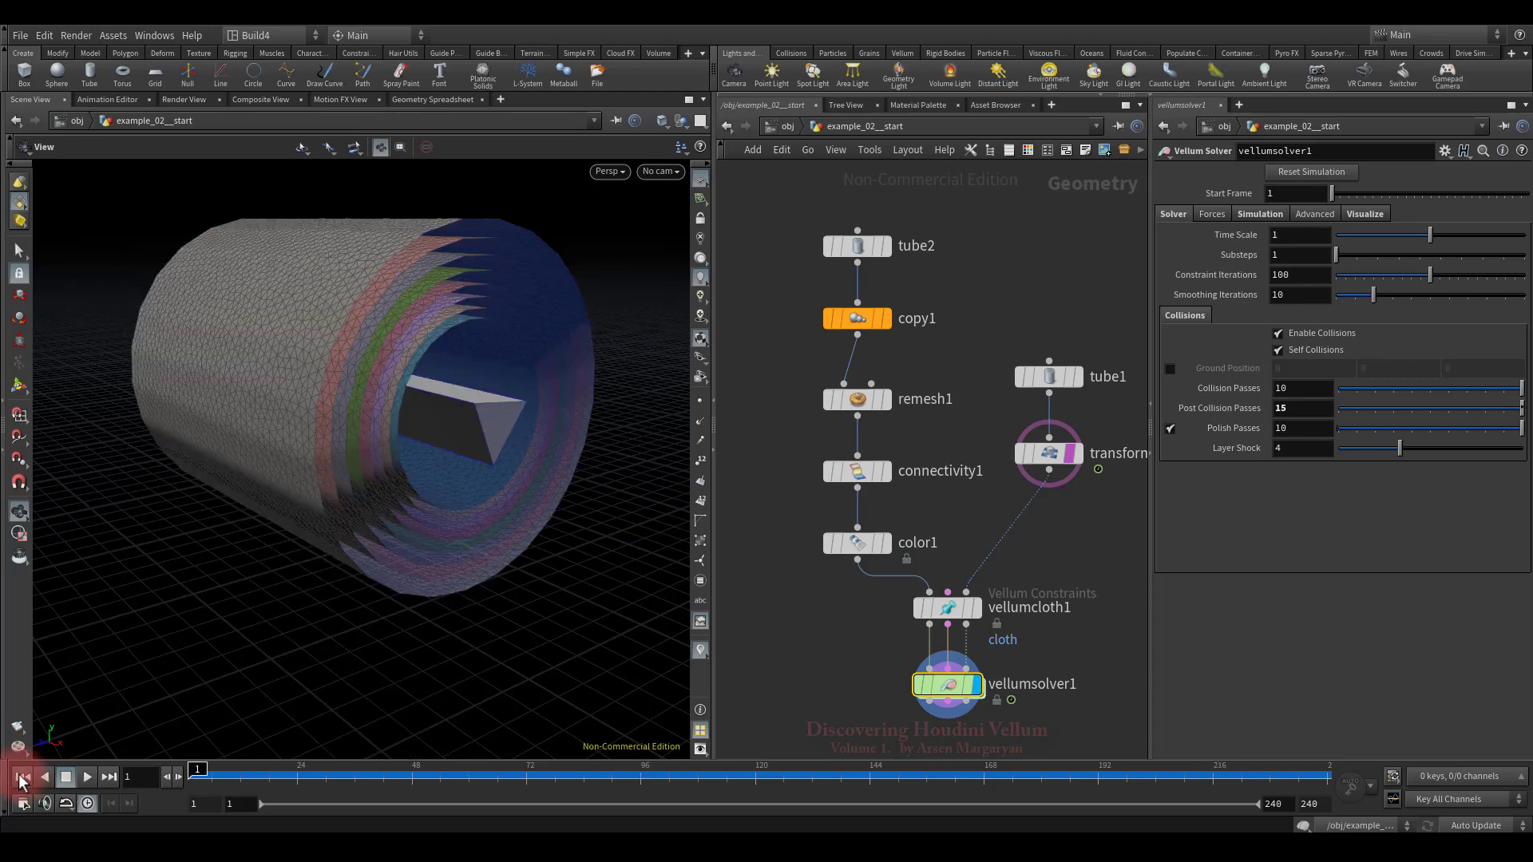
left_click_drag(524, 496, 546, 527)
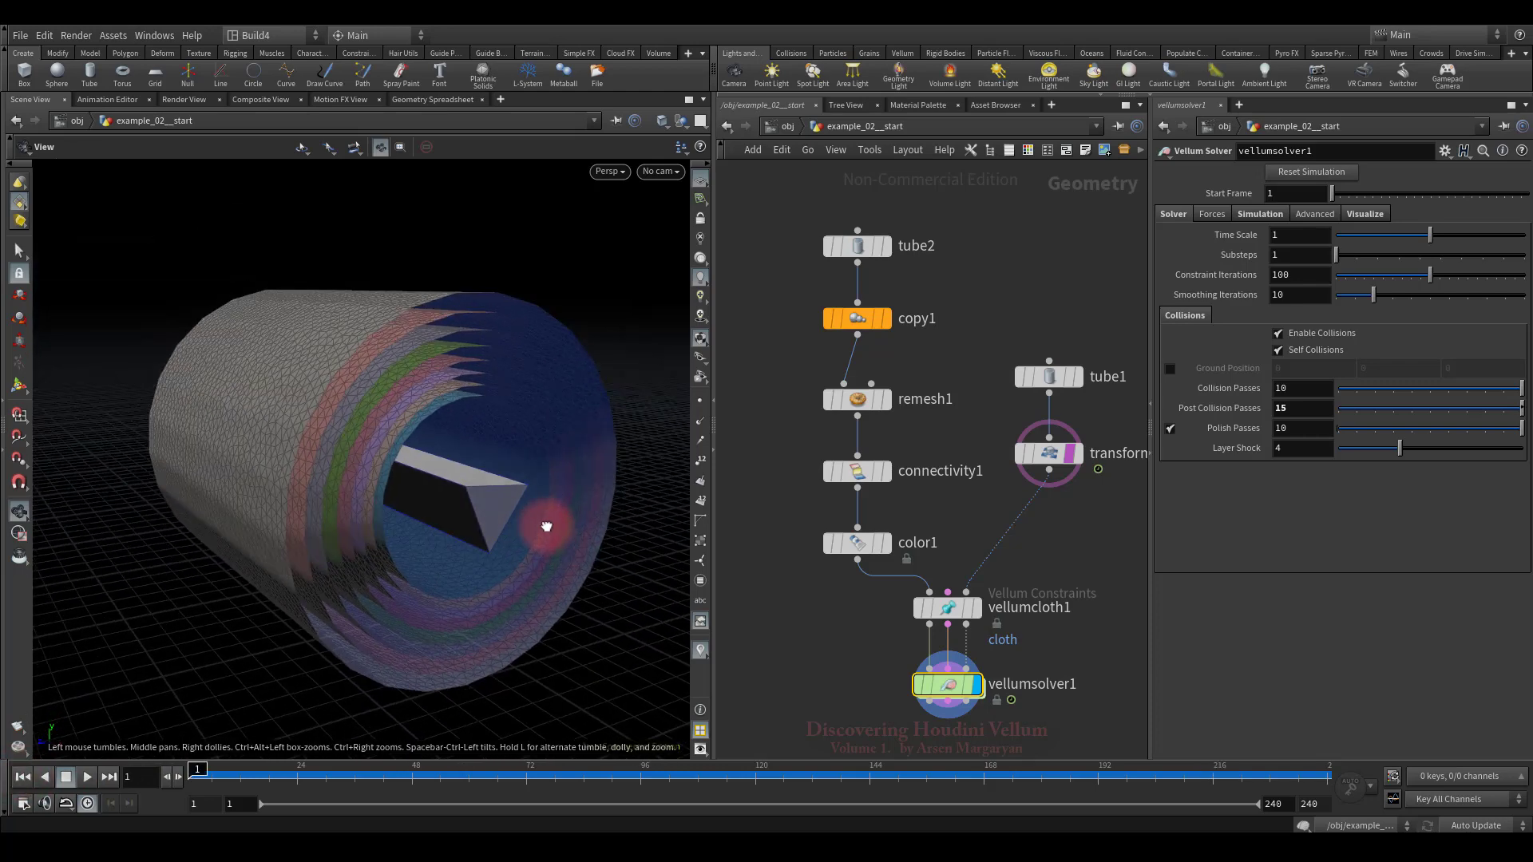
left_click(856, 320)
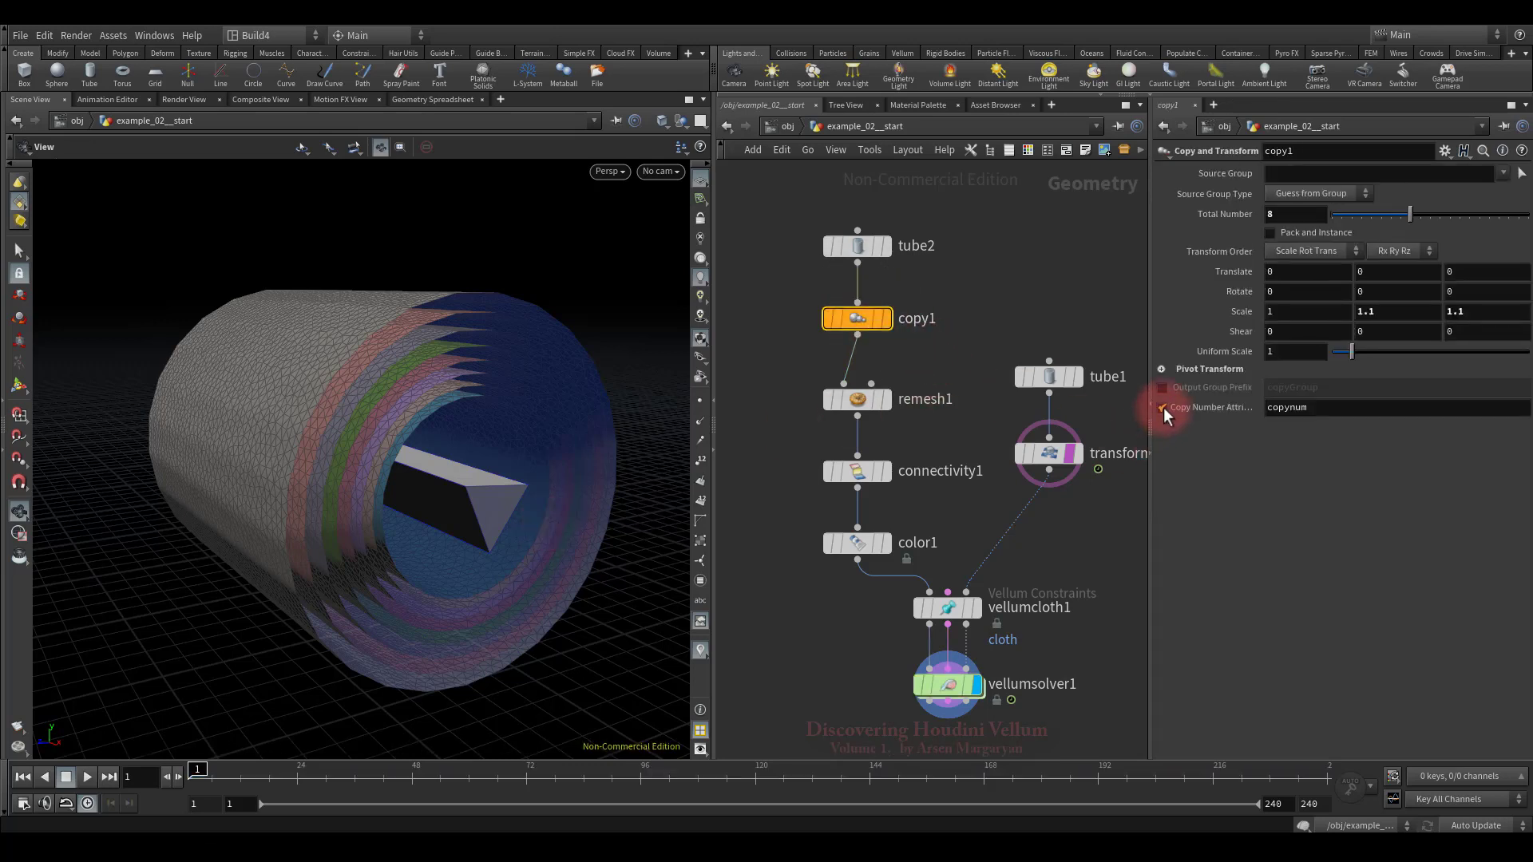
middle_click(857, 321)
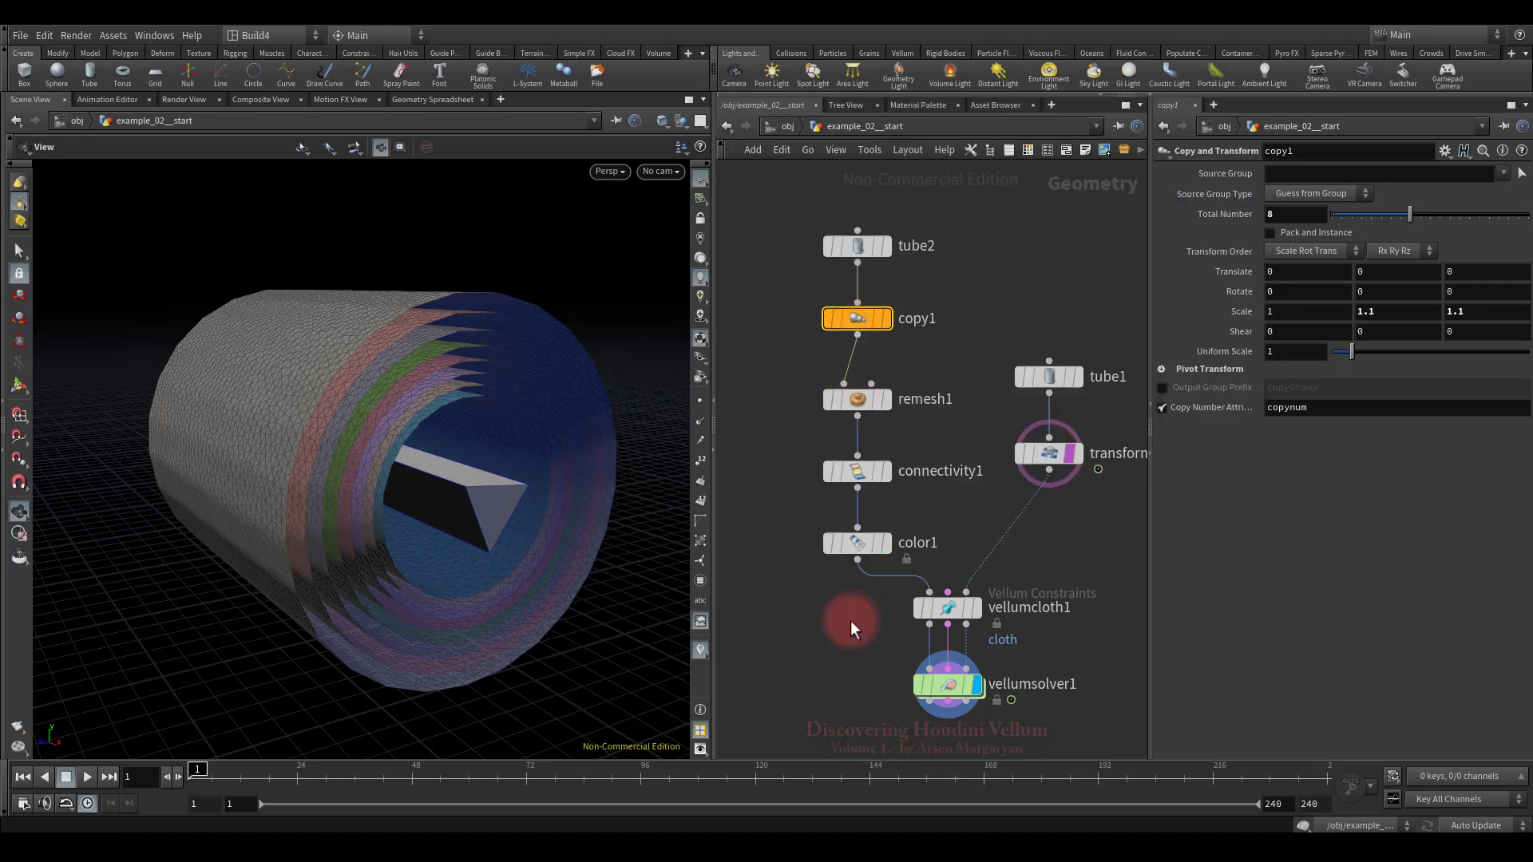
Make room below color1 and insert an Attribute Promote node between color1 and vellumcloth1
middle_click_drag(851, 620, 861, 530)
left_click_drag(885, 502, 1000, 655)
left_click_drag(955, 519, 958, 594)
key("Tab")
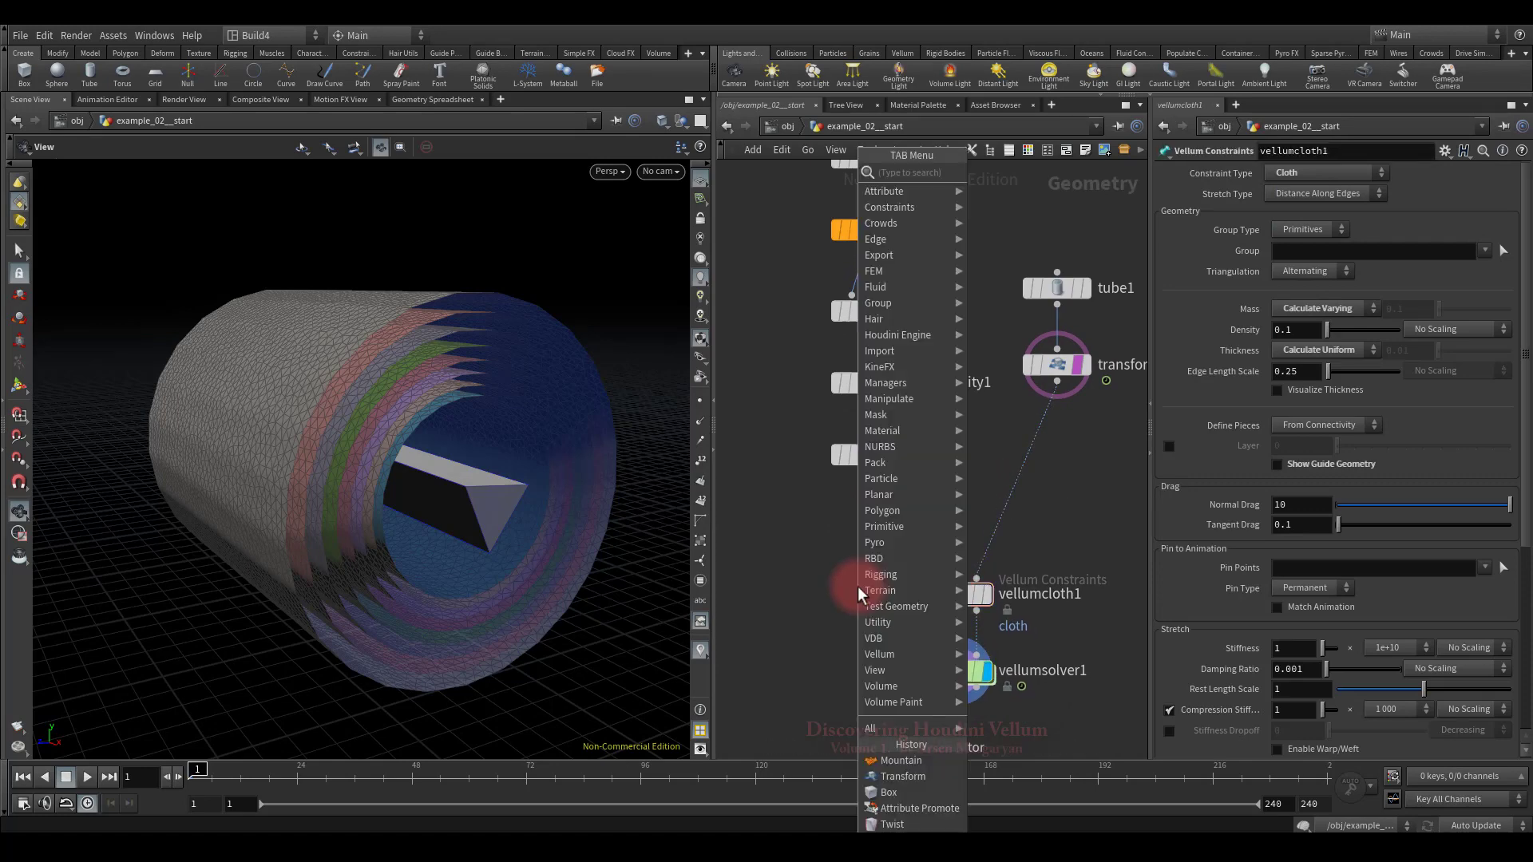
type("prom")
left_click(1008, 174)
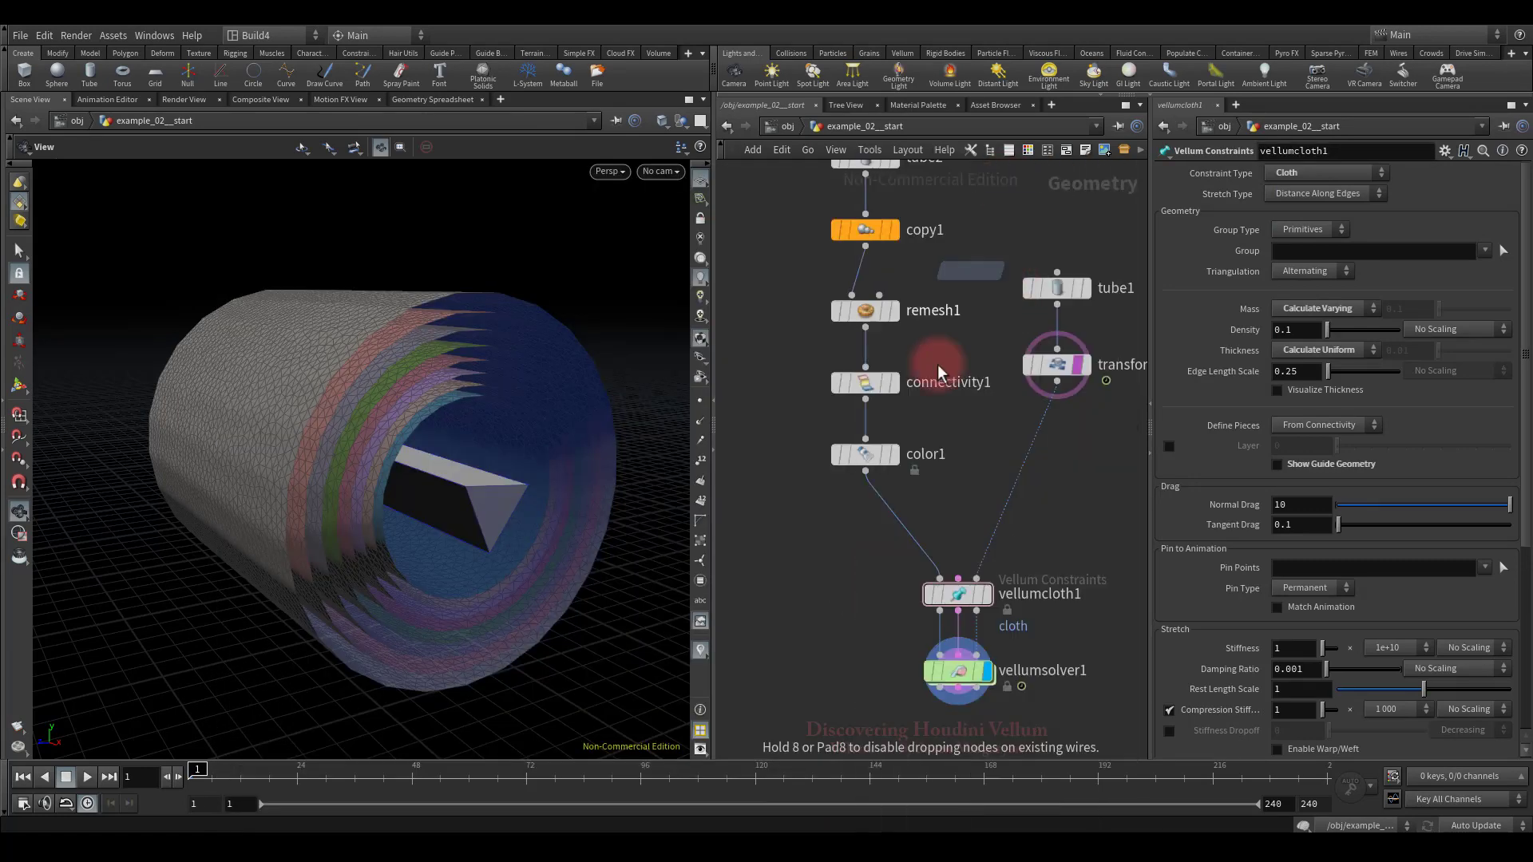
left_click(889, 515)
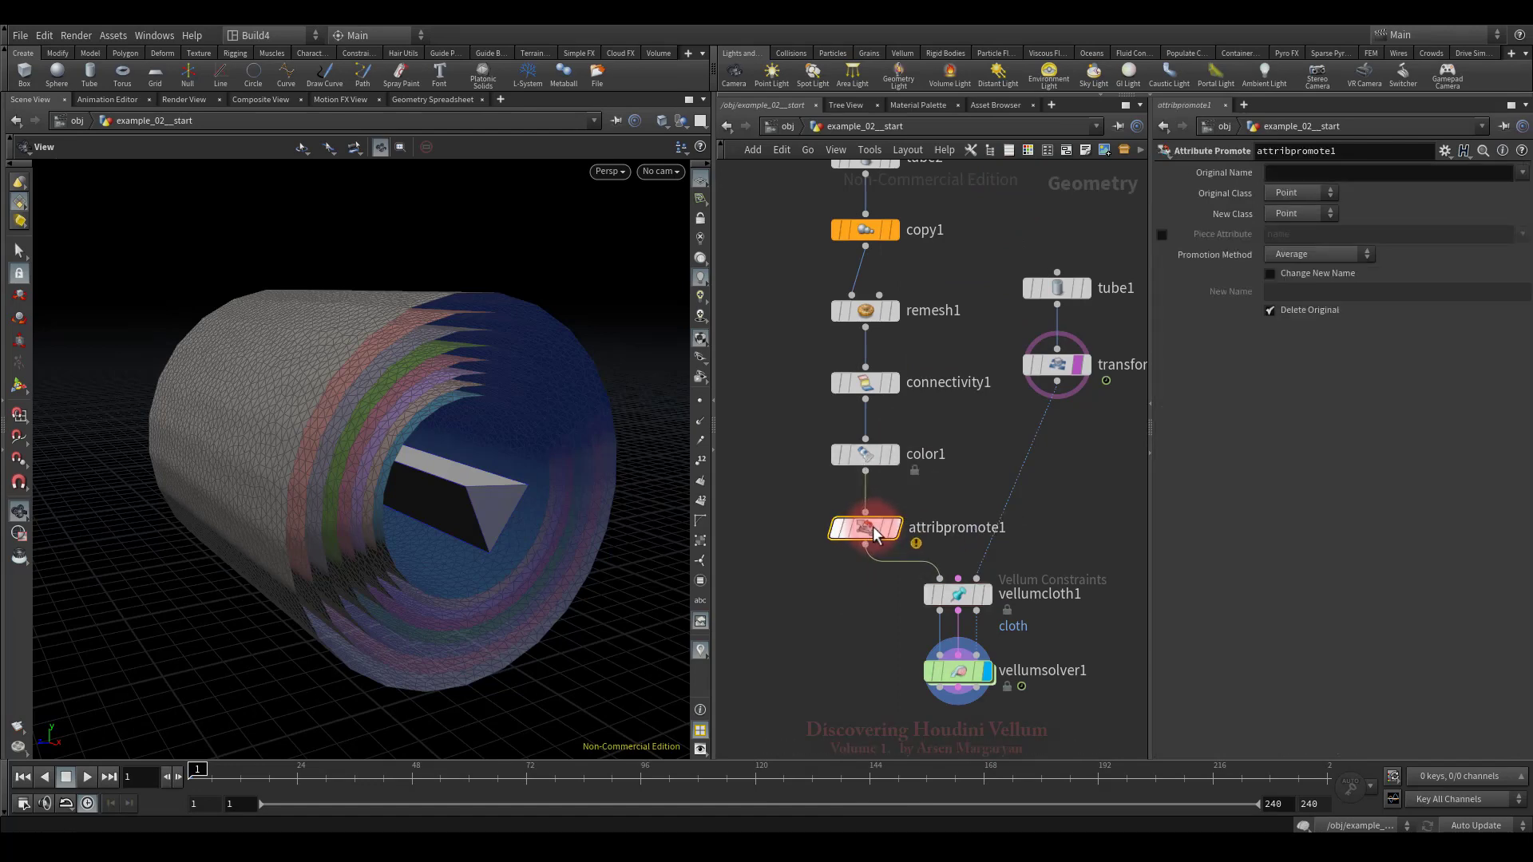
Promote the primitive attribute copynum to points in attribpromote1 and rename it layer
left_click(1300, 193)
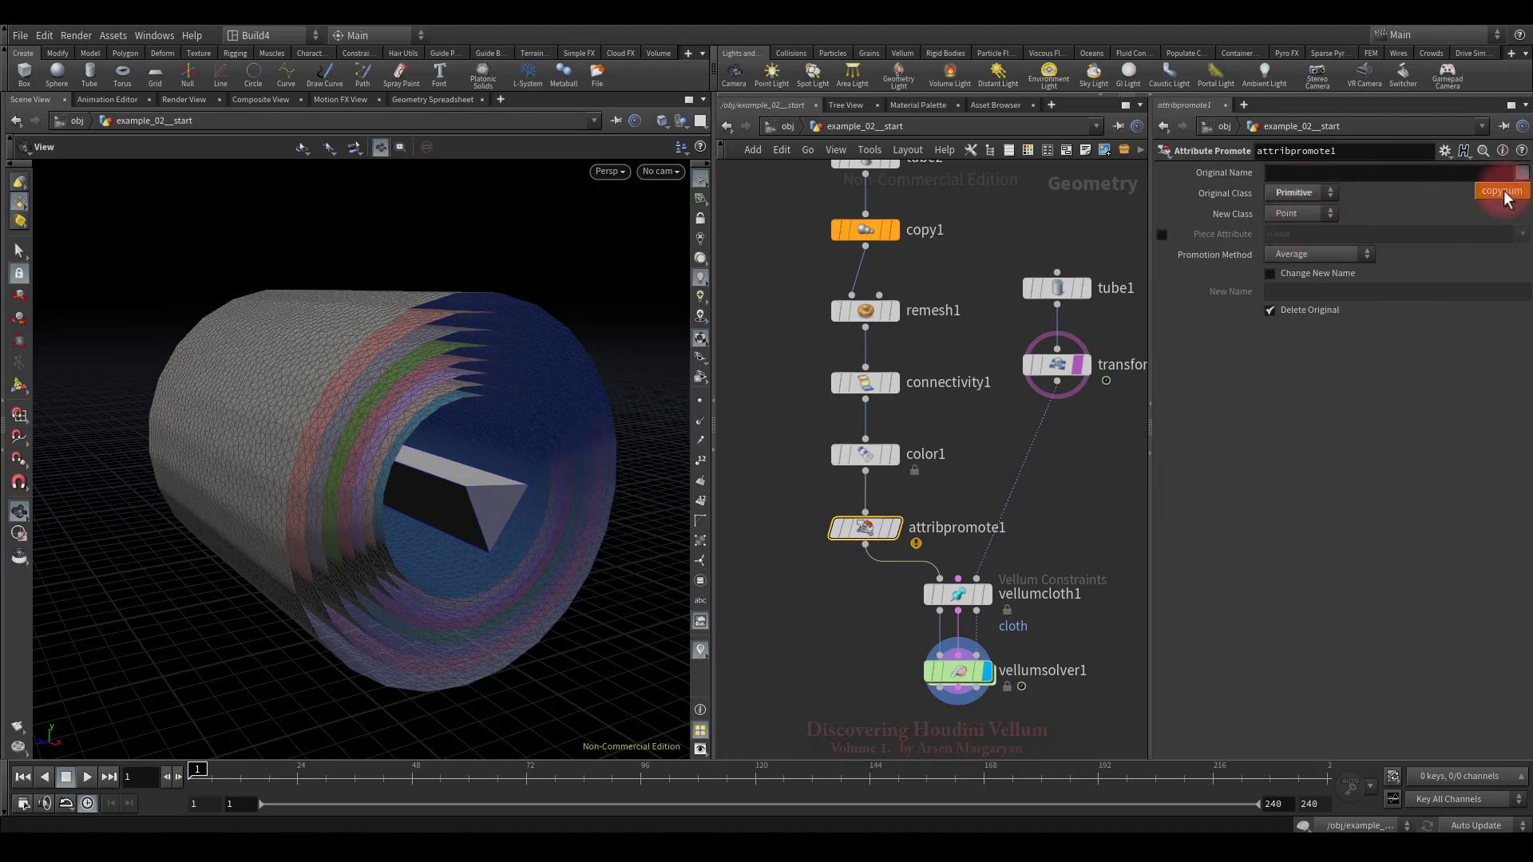
left_click(1270, 274)
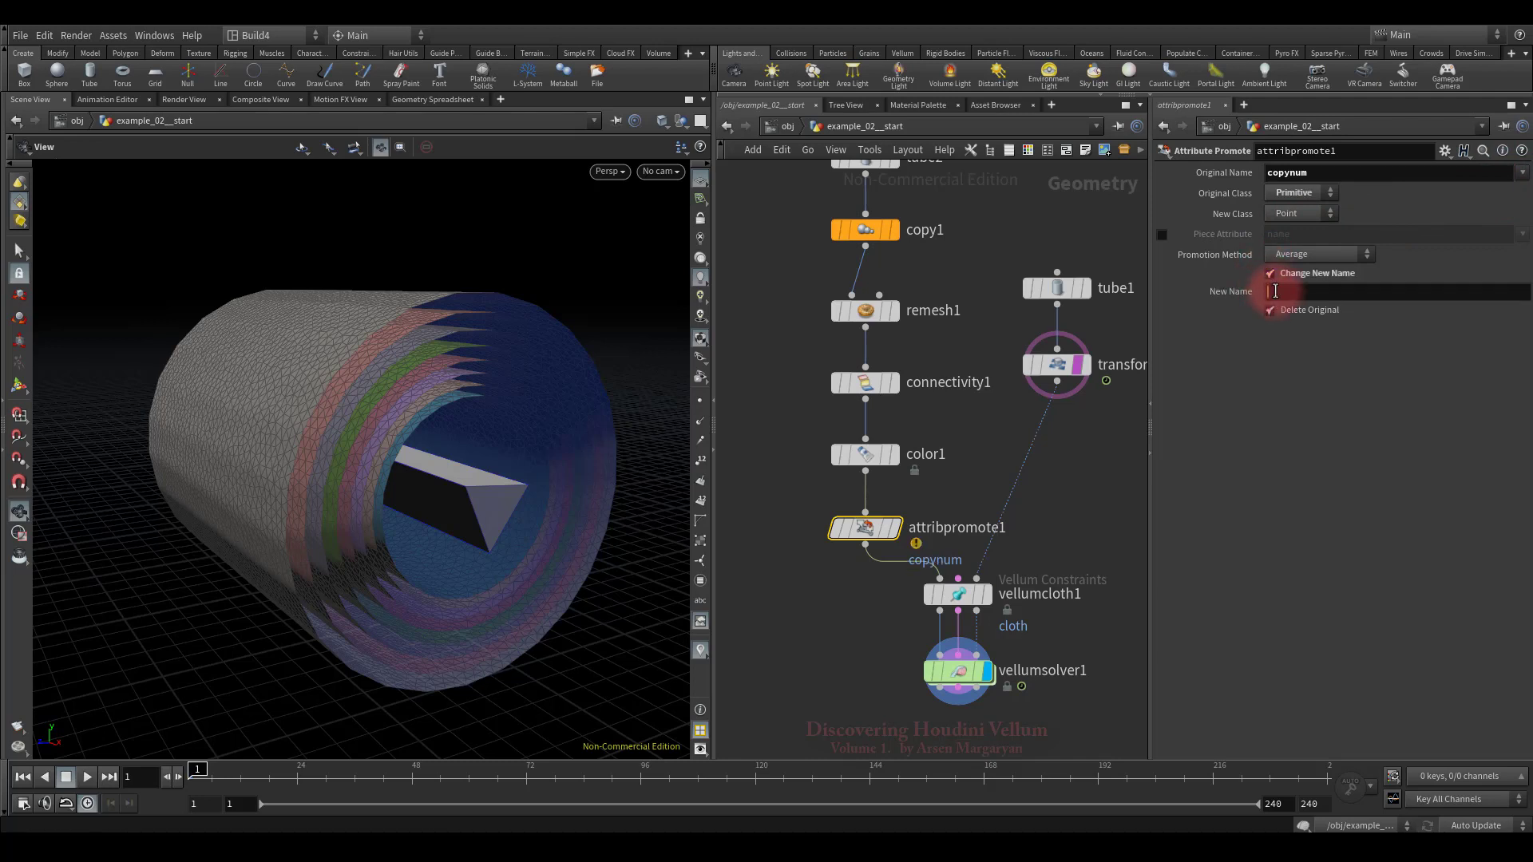
left_click(1301, 291)
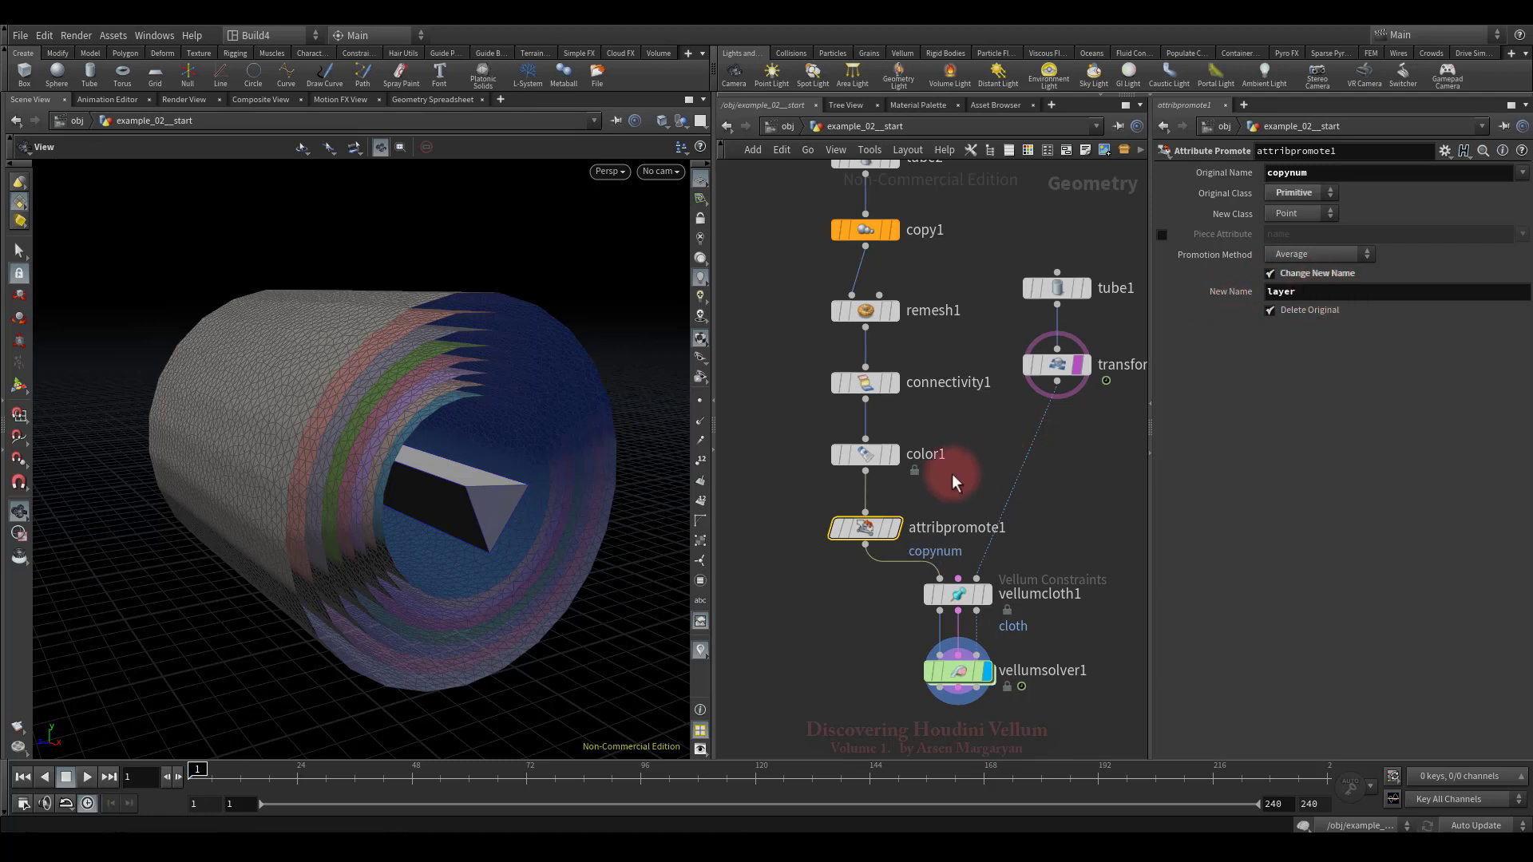
Display attribpromote1 and visualize its layer attribute on the tubes with a visualizer of type Marker to check the layer numbers
left_click(893, 533)
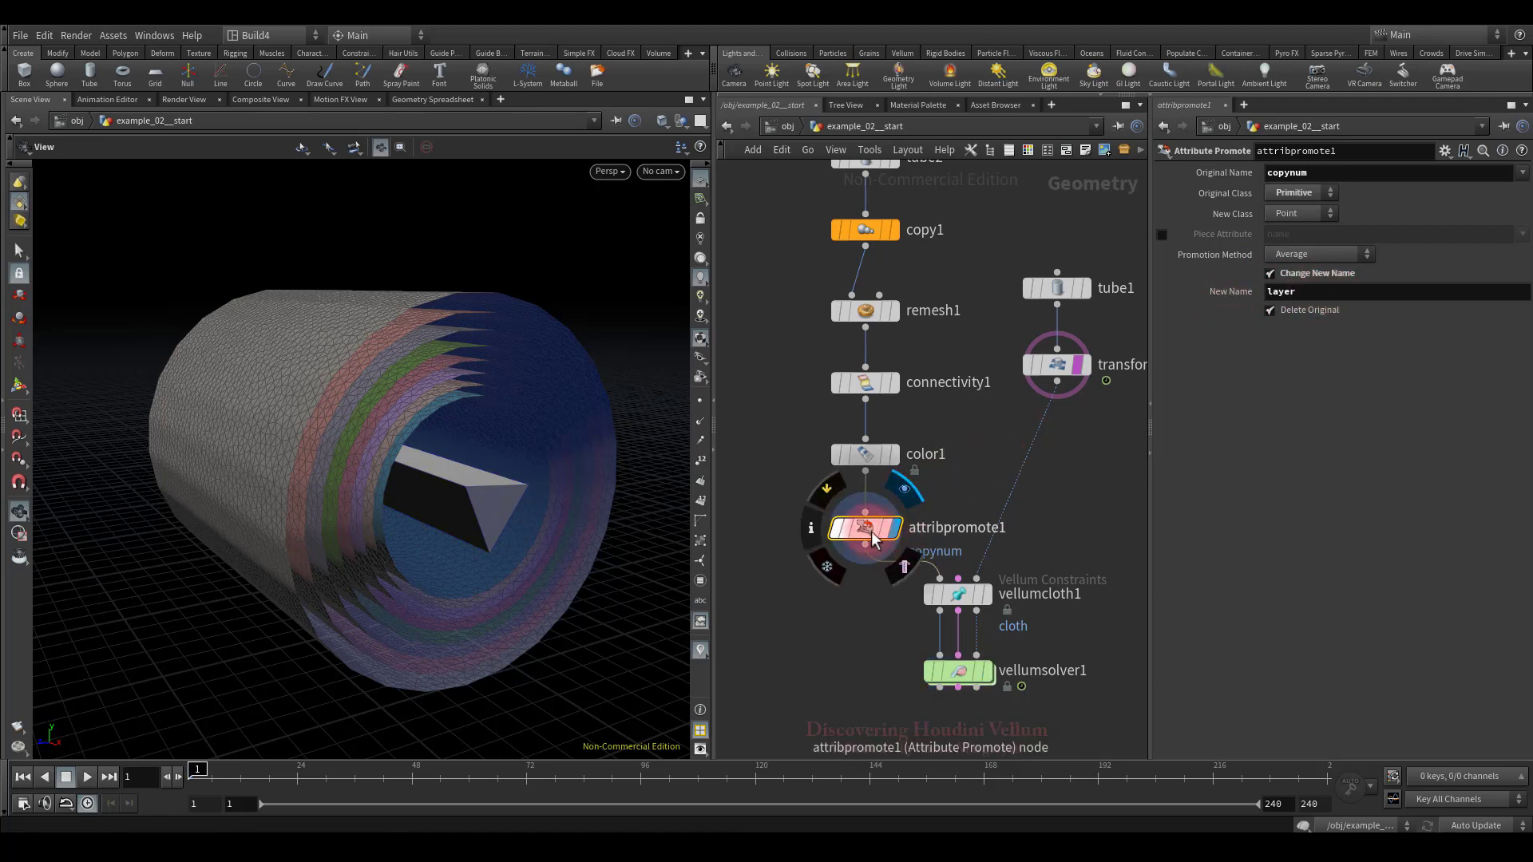
middle_click_drag(867, 533, 697, 648)
left_click(697, 648)
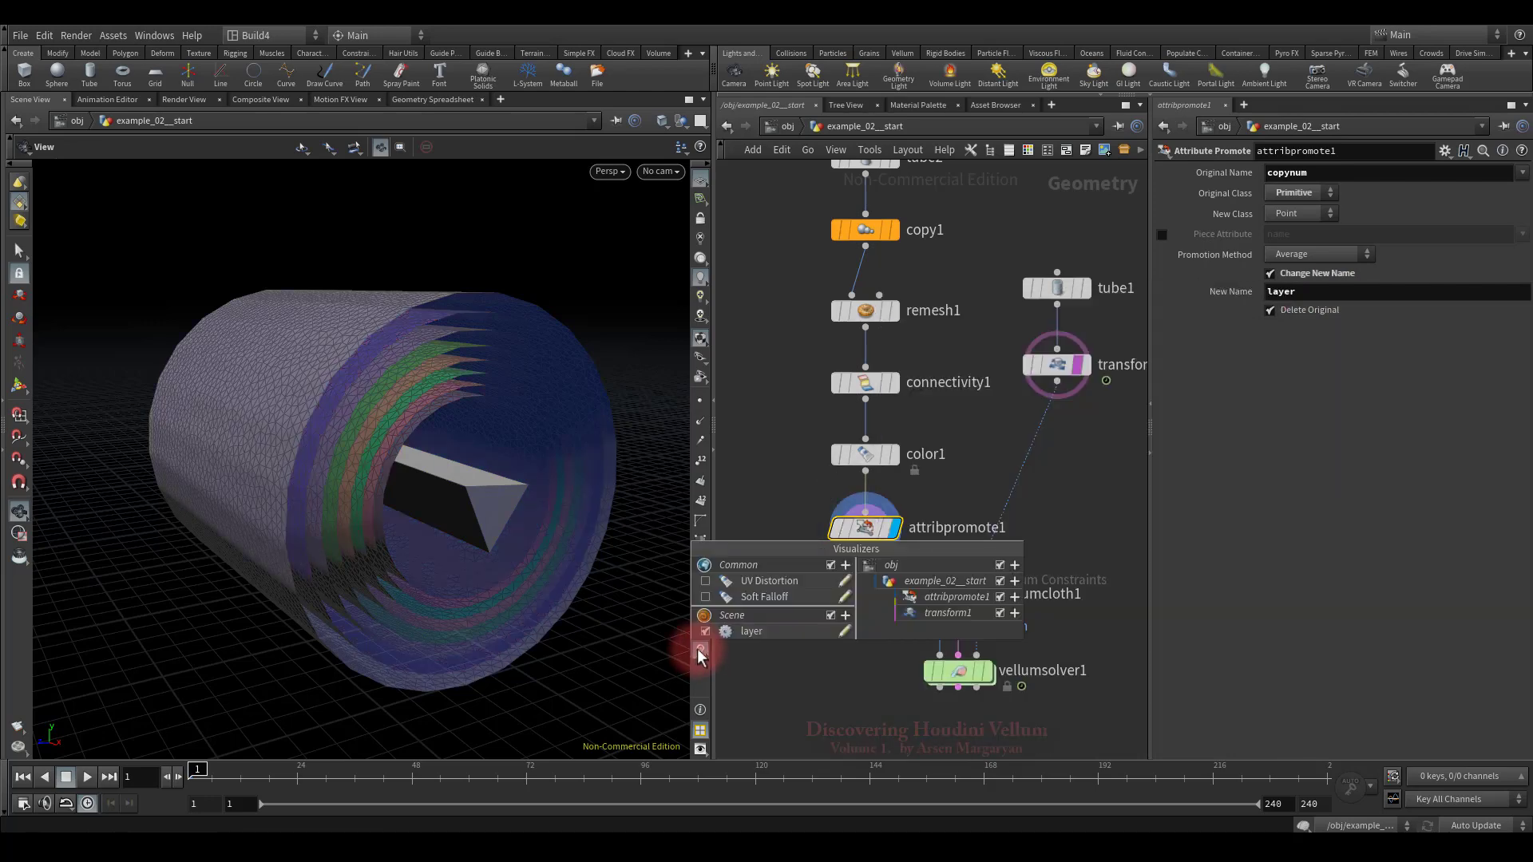
left_click(840, 632)
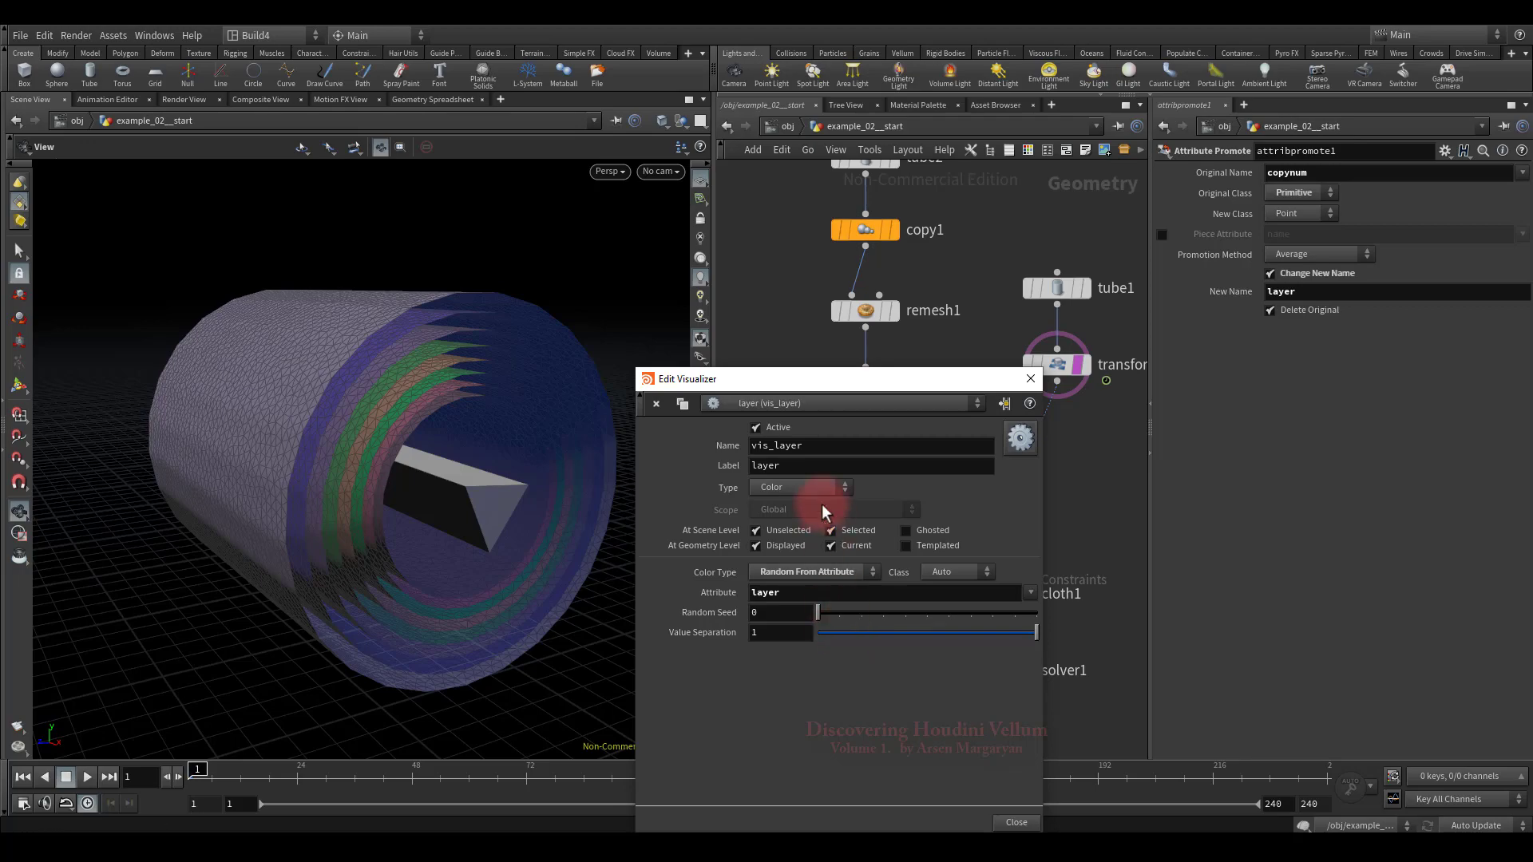
left_click(808, 489)
left_click(798, 505)
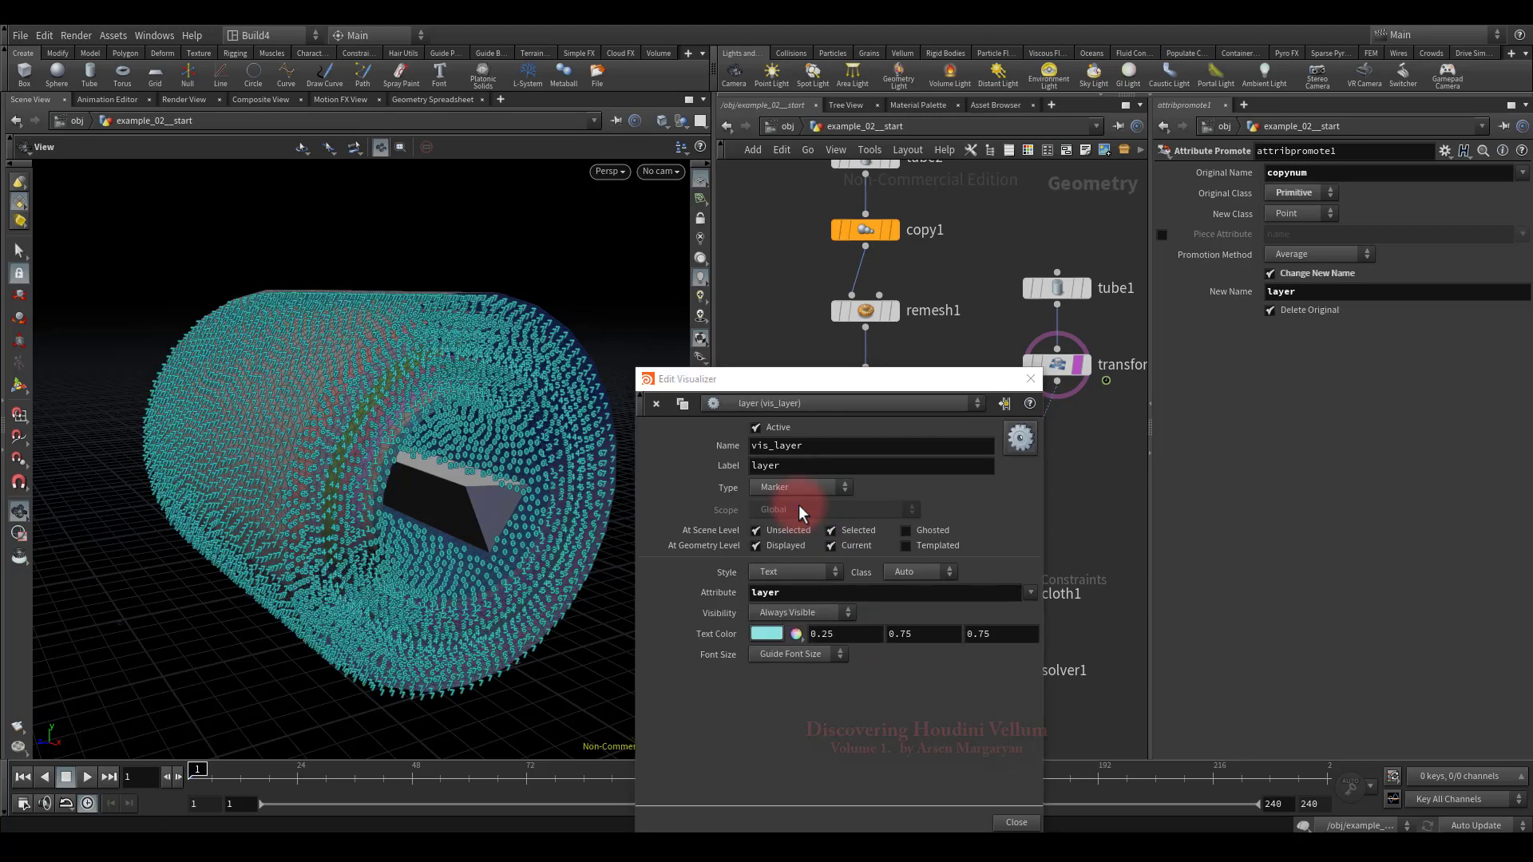
mouse_move(607, 531)
left_mouse_down()
mouse_move(479, 531)
mouse_move(686, 578)
mouse_move(438, 513)
mouse_move(444, 500)
mouse_move(479, 514)
mouse_move(387, 500)
mouse_move(408, 492)
mouse_move(314, 506)
mouse_move(434, 534)
mouse_move(684, 541)
left_mouse_up()
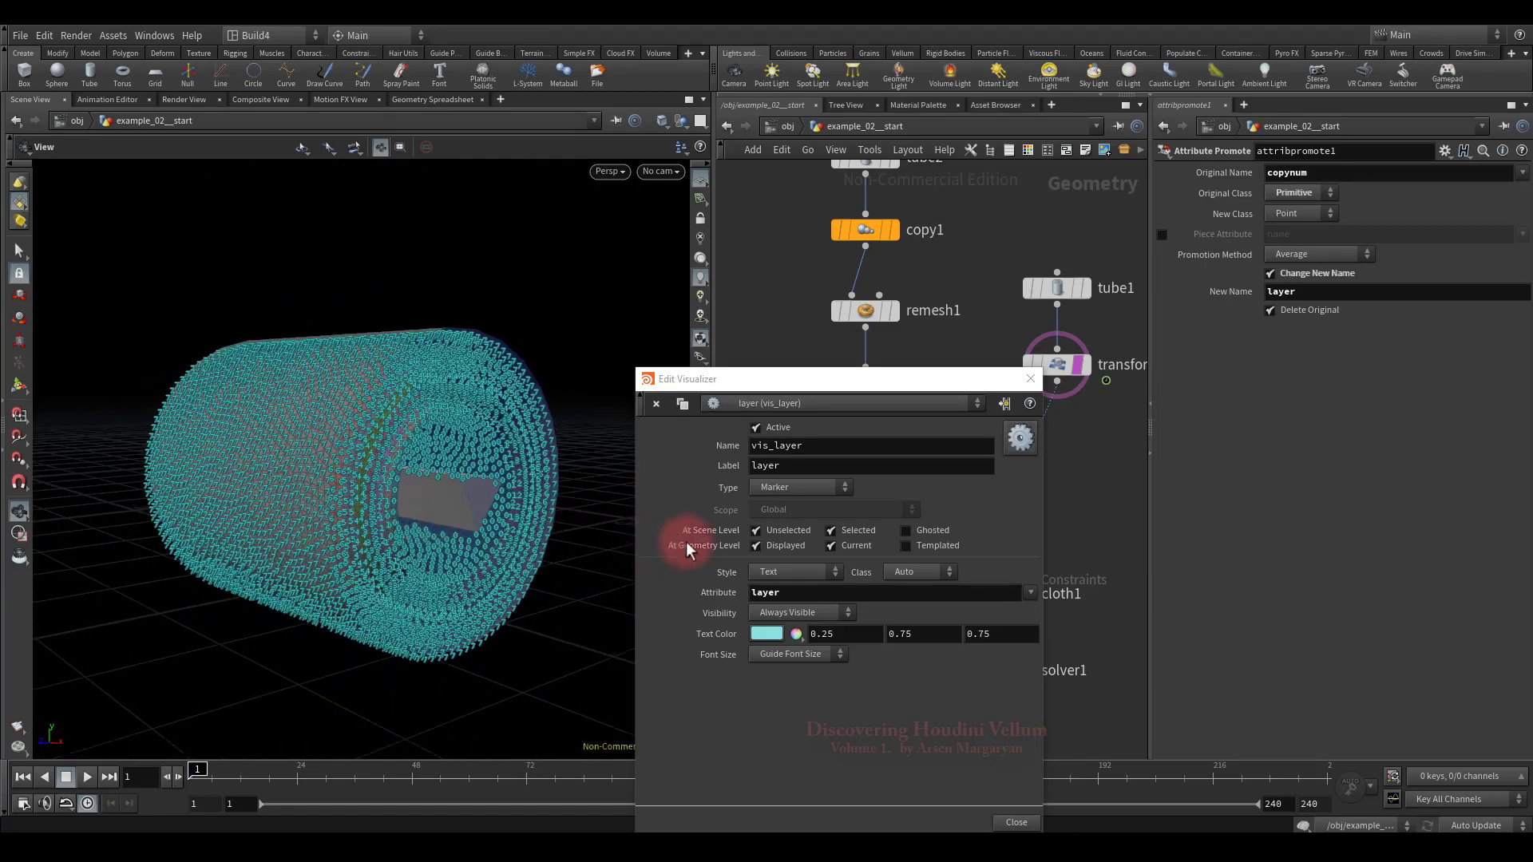
left_click(1031, 378)
Turn off the viewport visualizers and set the display back to vellumsolver1
left_click(701, 651)
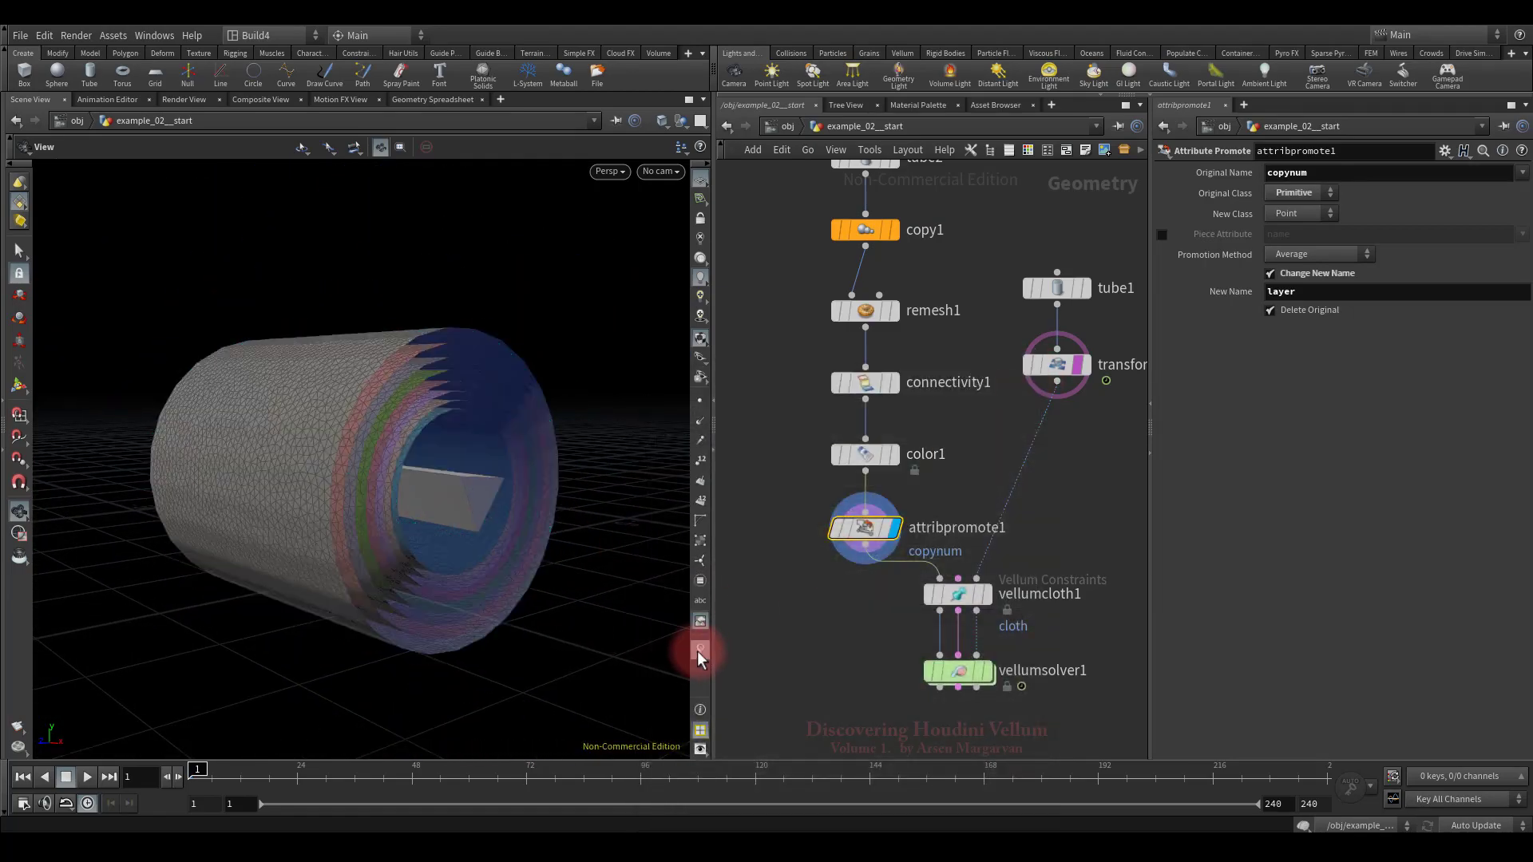
mouse_move(559, 531)
left_mouse_down()
mouse_move(565, 547)
mouse_move(514, 583)
mouse_move(469, 496)
mouse_move(653, 533)
left_mouse_up()
left_click(944, 706)
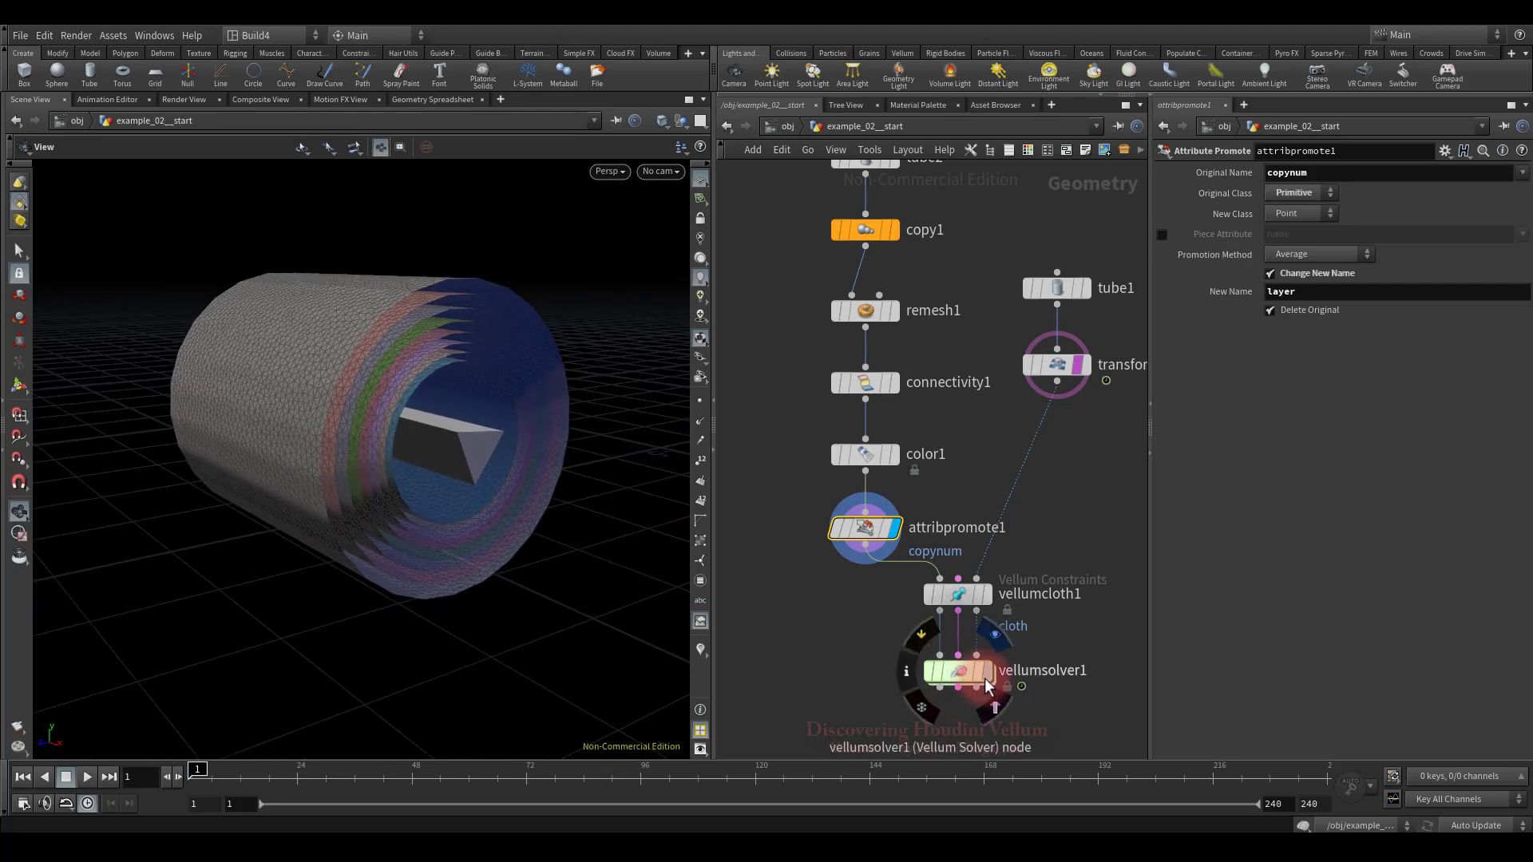
left_click(987, 671)
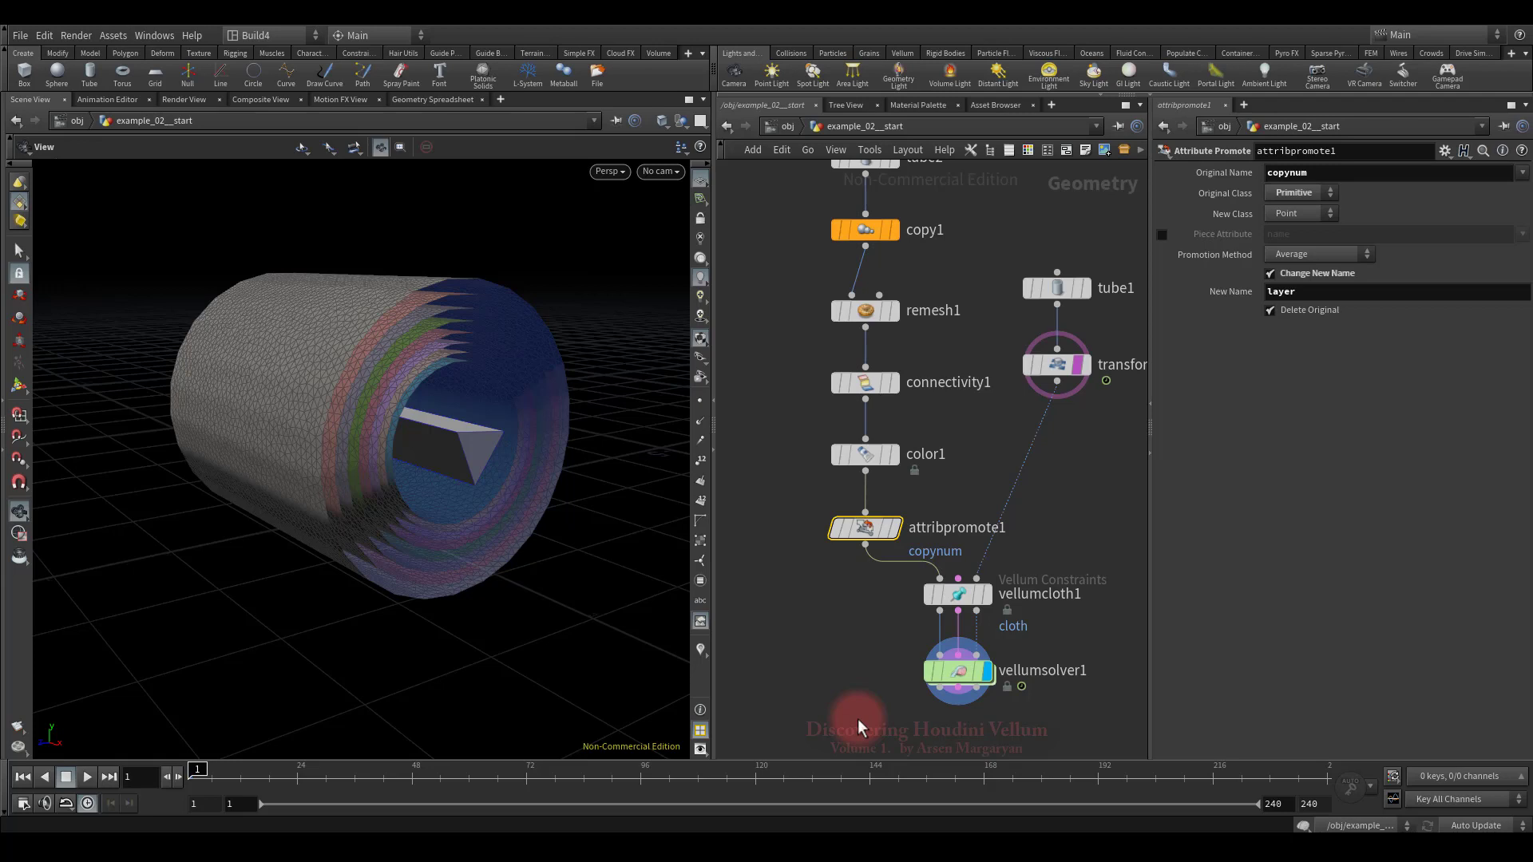
Play the simulation with the layer attribute to frame 186, viewing the cloths from several sides
left_click(88, 777)
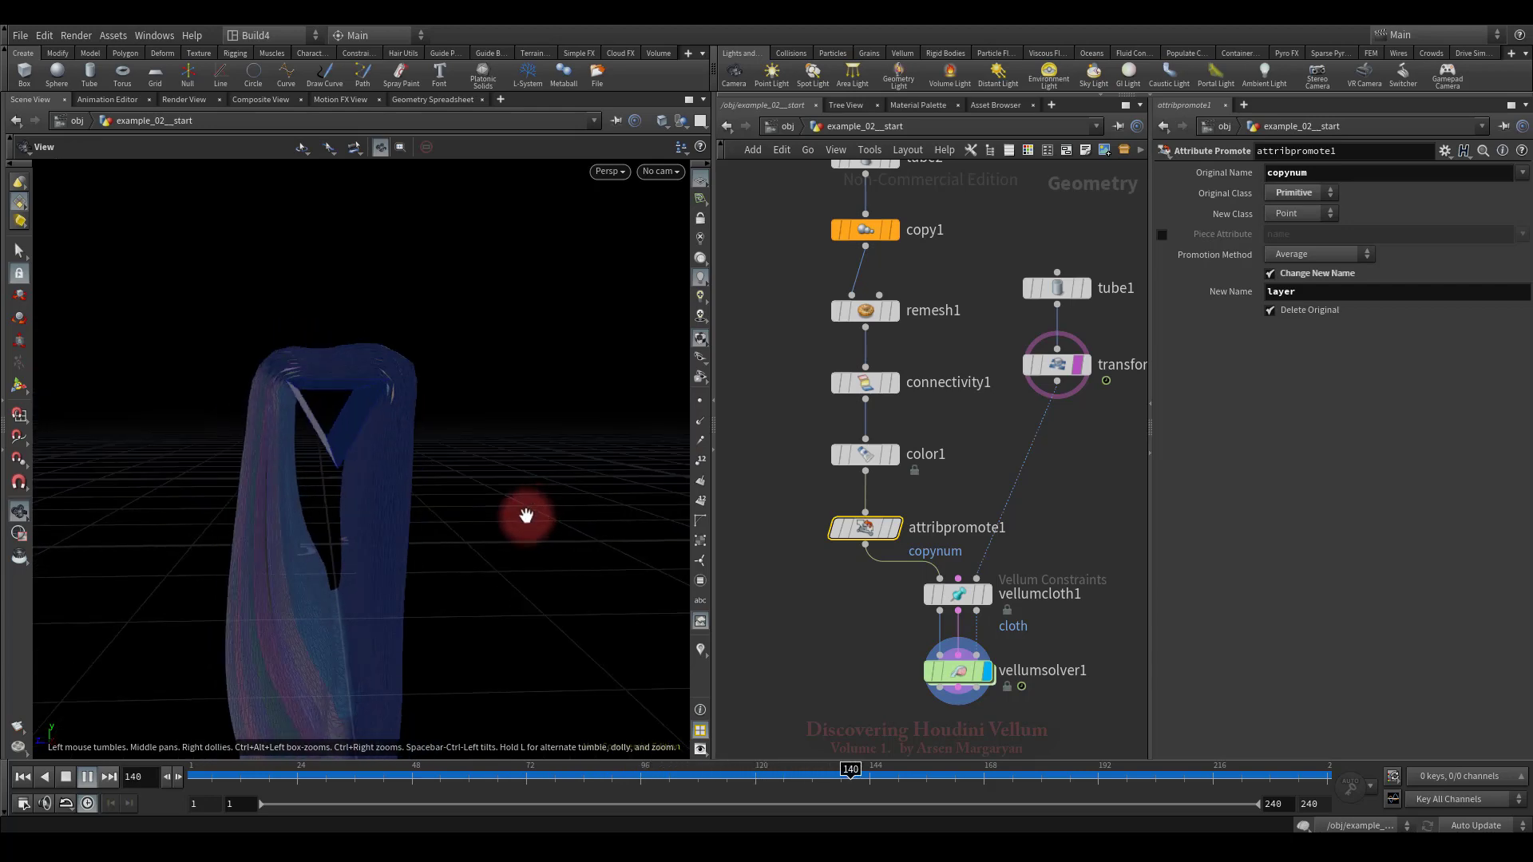
left_click_drag(526, 515, 569, 562)
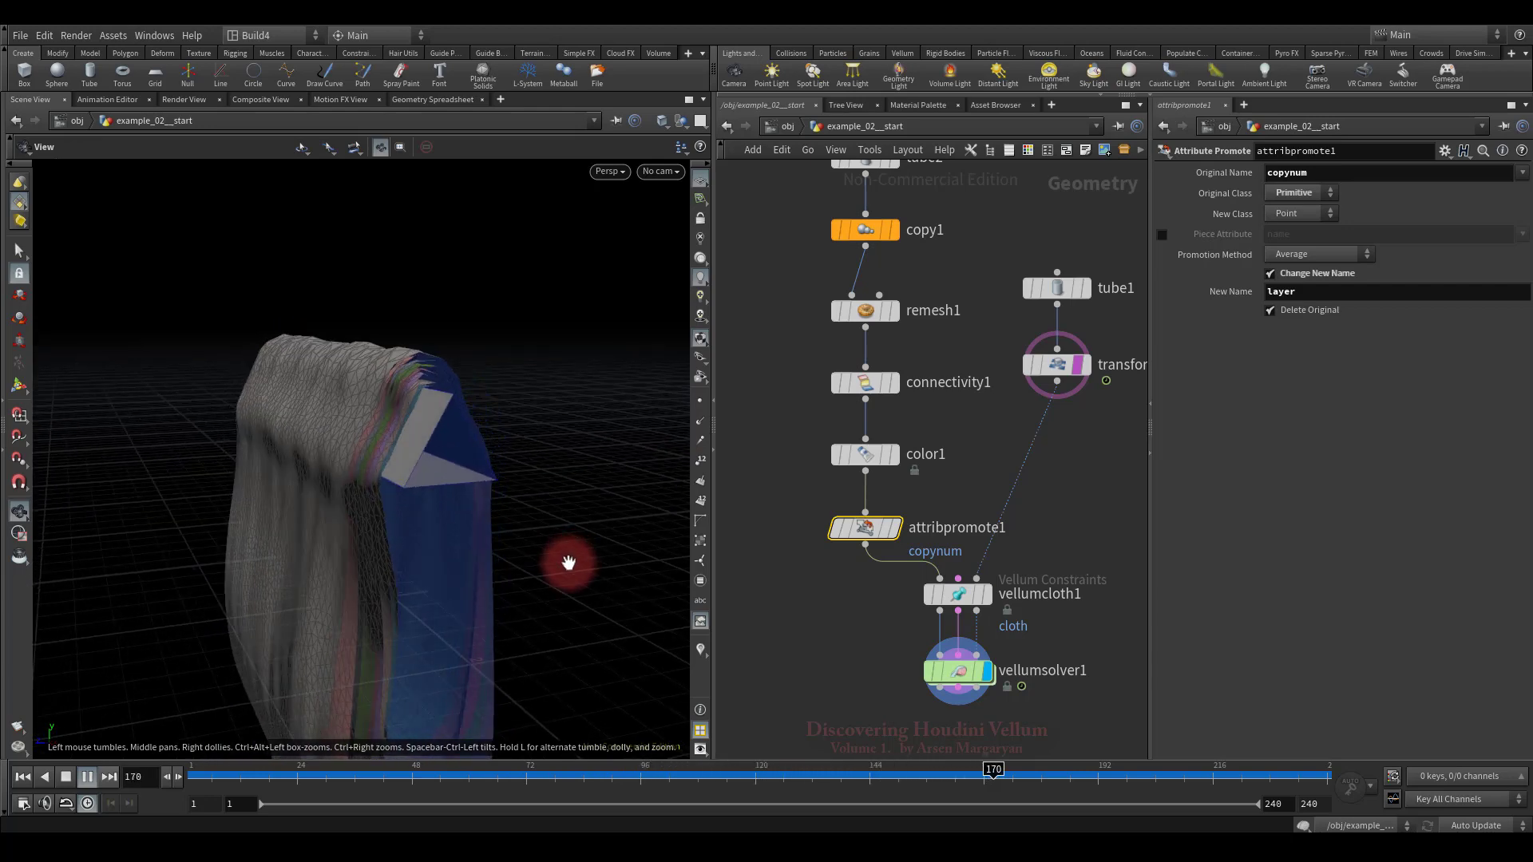
left_click(65, 777)
left_click_drag(335, 582, 448, 565)
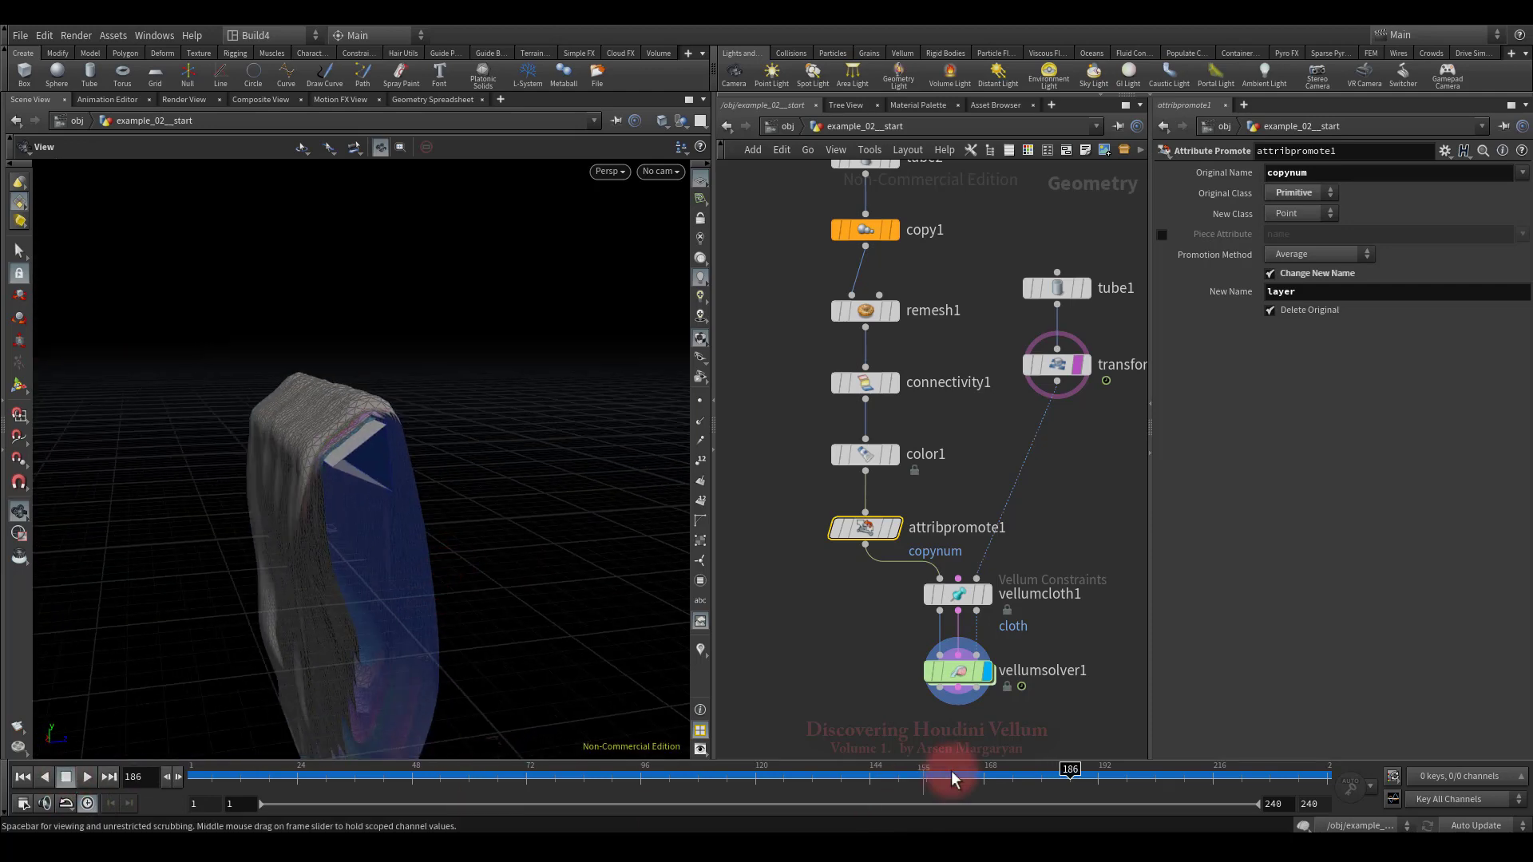
Inspect the layered cloths at earlier frames, including 69 and 45, and return to the first frame
left_click_drag(954, 779, 512, 770)
left_click_drag(488, 427, 471, 467)
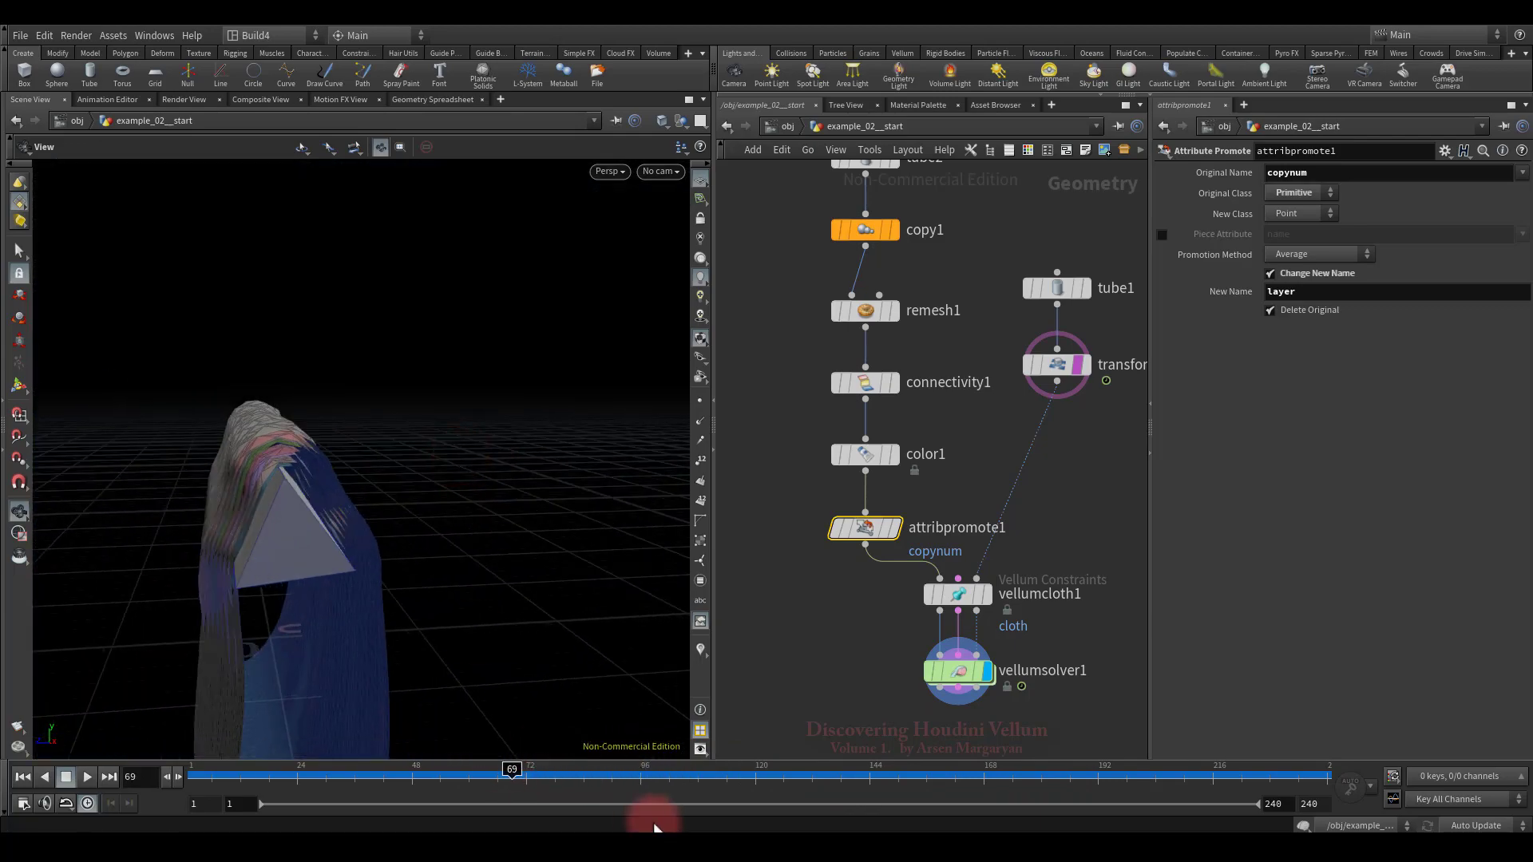
left_click_drag(598, 773, 395, 774)
middle_click_drag(541, 582, 463, 621)
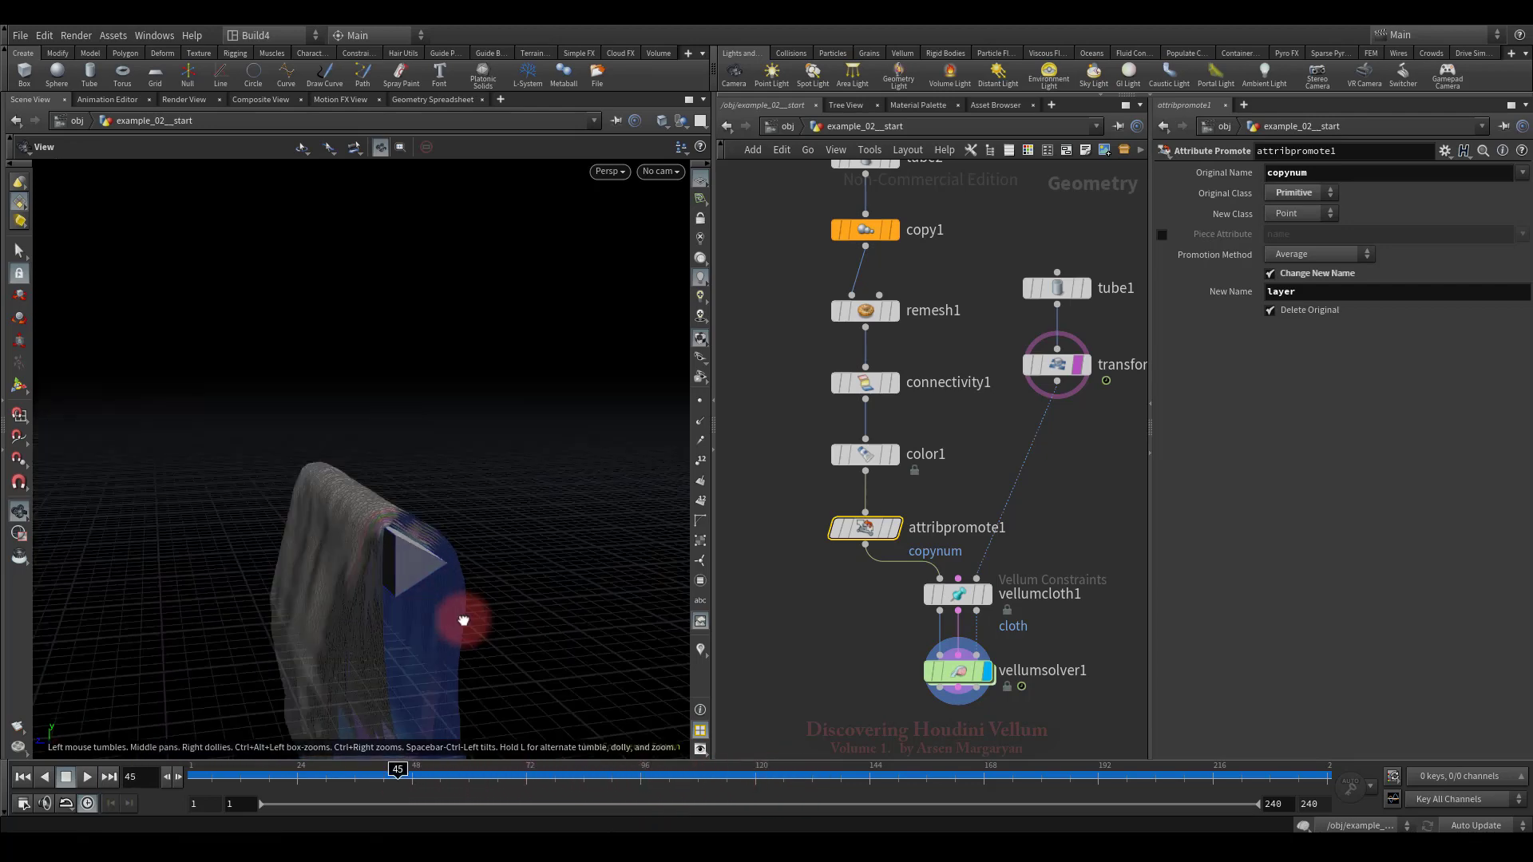
left_click_drag(463, 621, 410, 445)
left_click(23, 778)
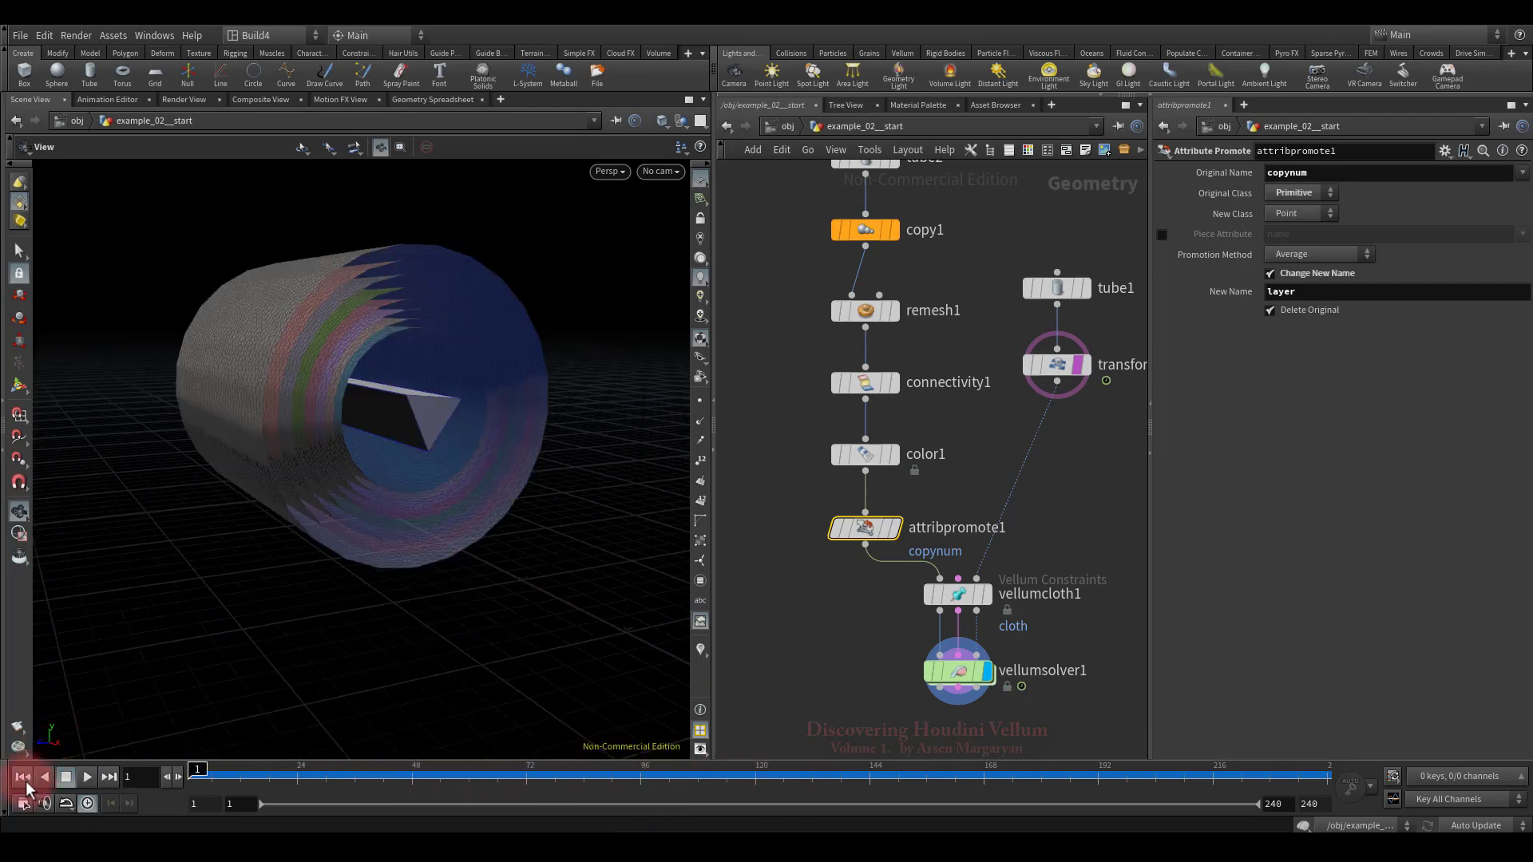
Set Post Collision Passes to 9 on vellumsolver1 and play the simulation to around frame 117
left_click(958, 671)
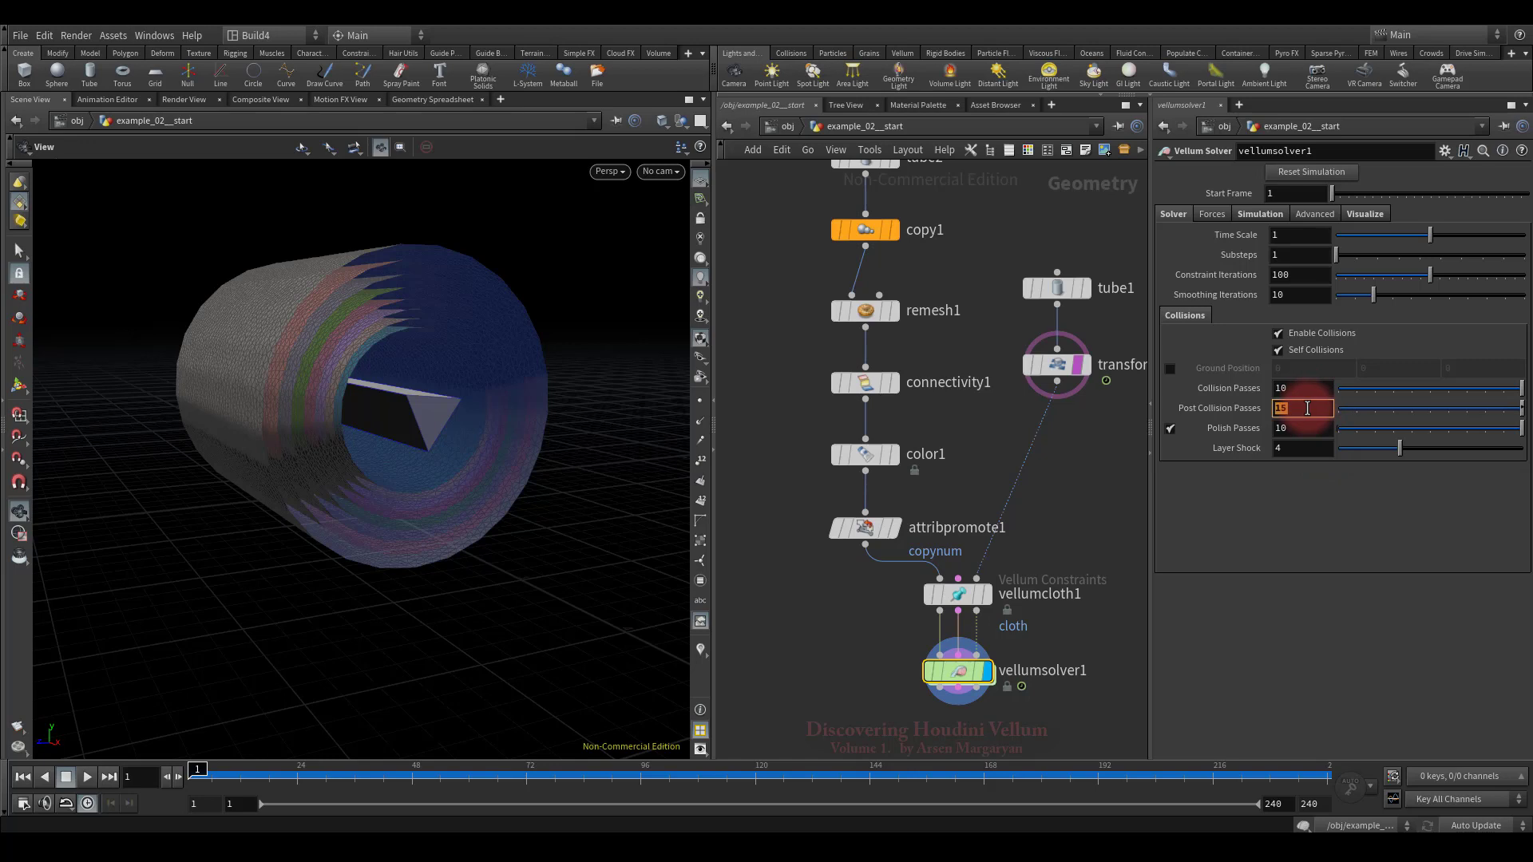
left_click_drag(428, 487, 387, 633)
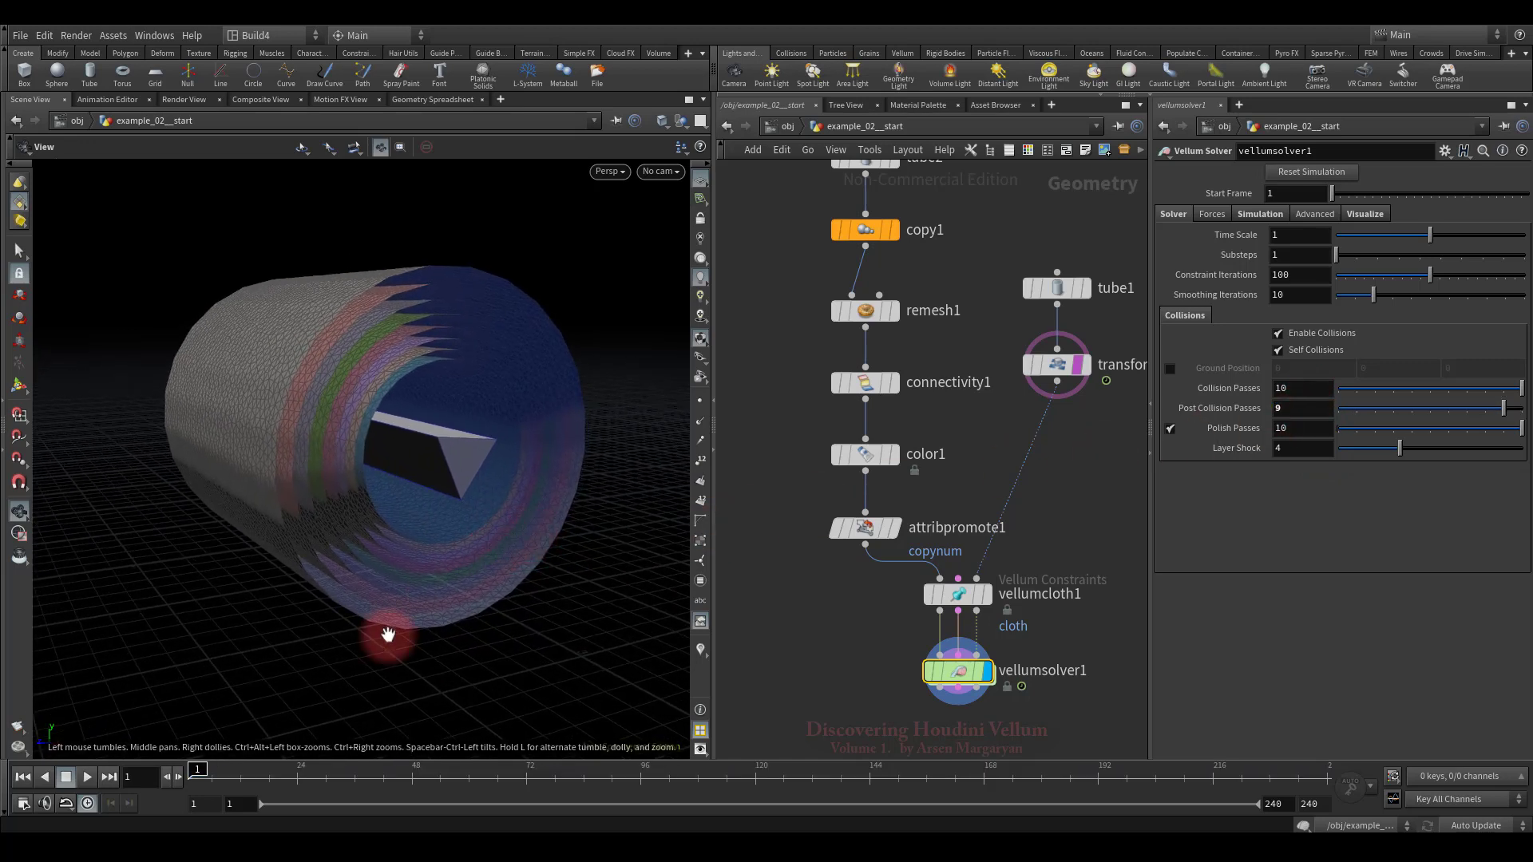
left_click(86, 778)
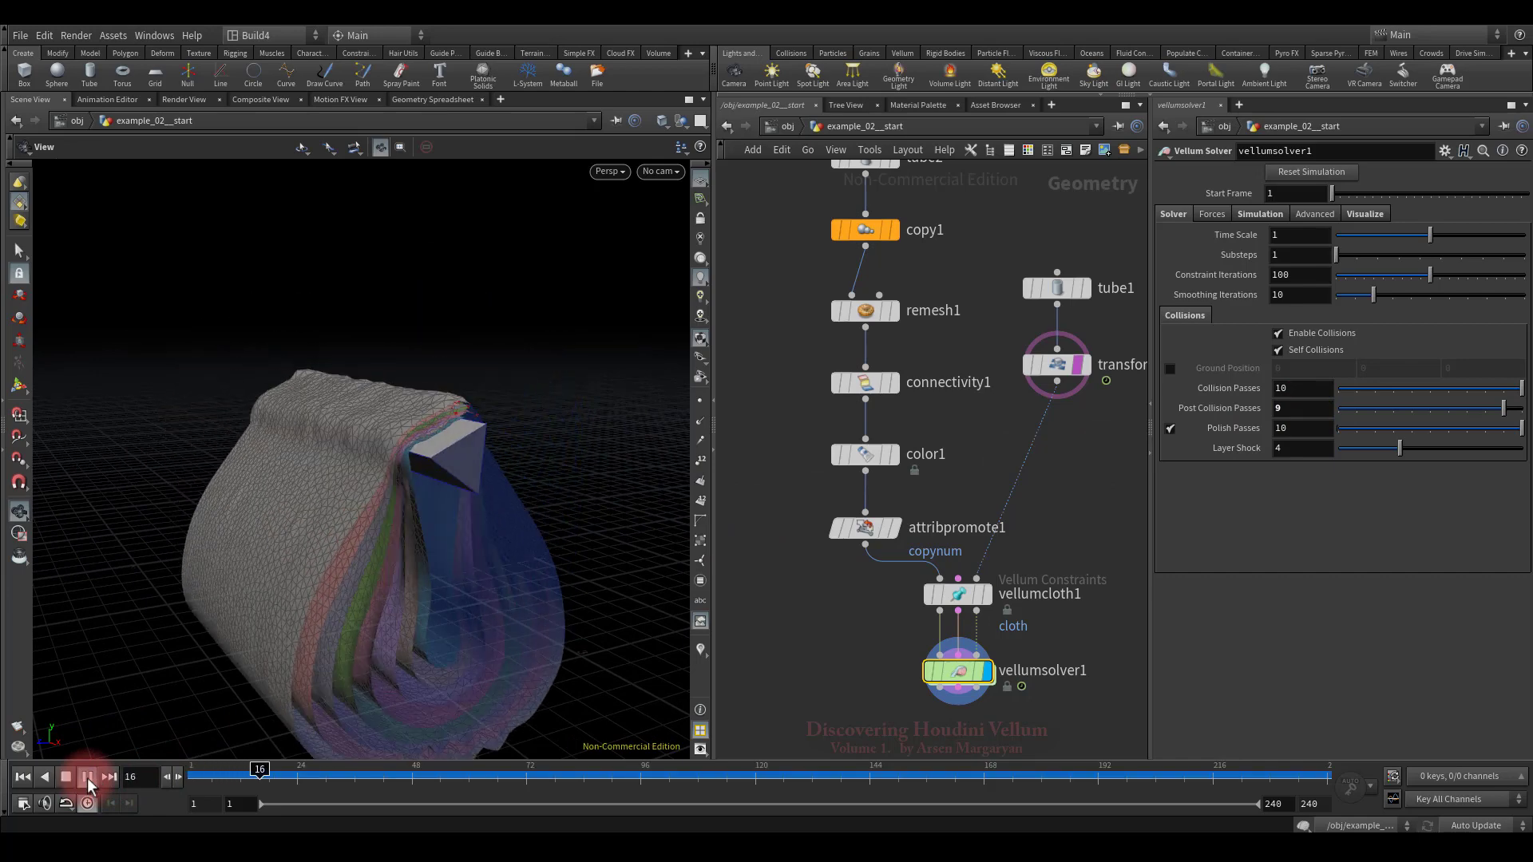
left_click_drag(469, 462, 495, 555)
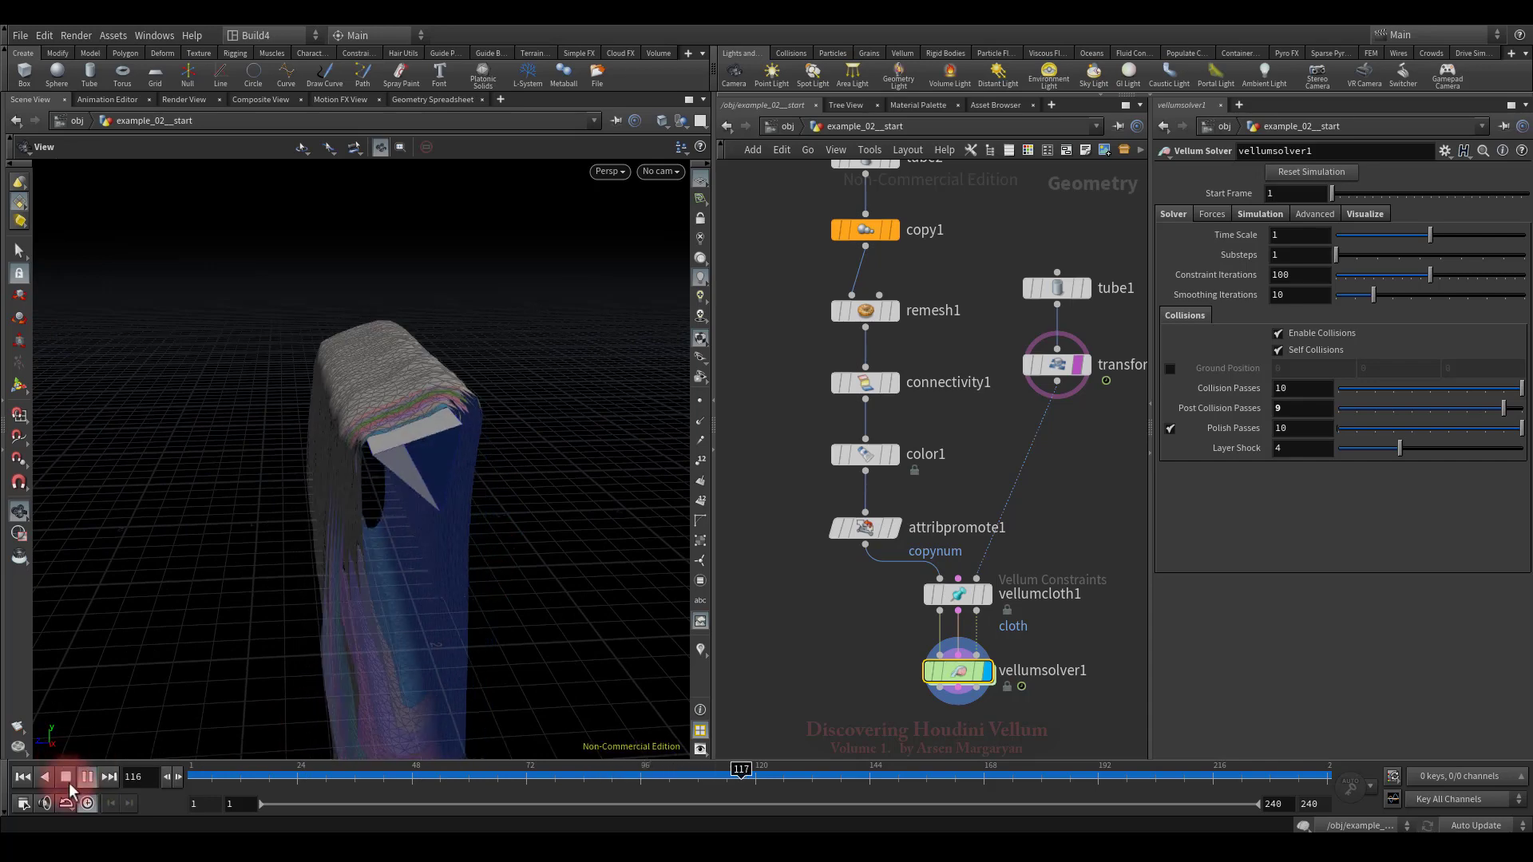
Inspect the layered cloths from the front and the side at several frames, including 99, 68 and 203
left_click(650, 771)
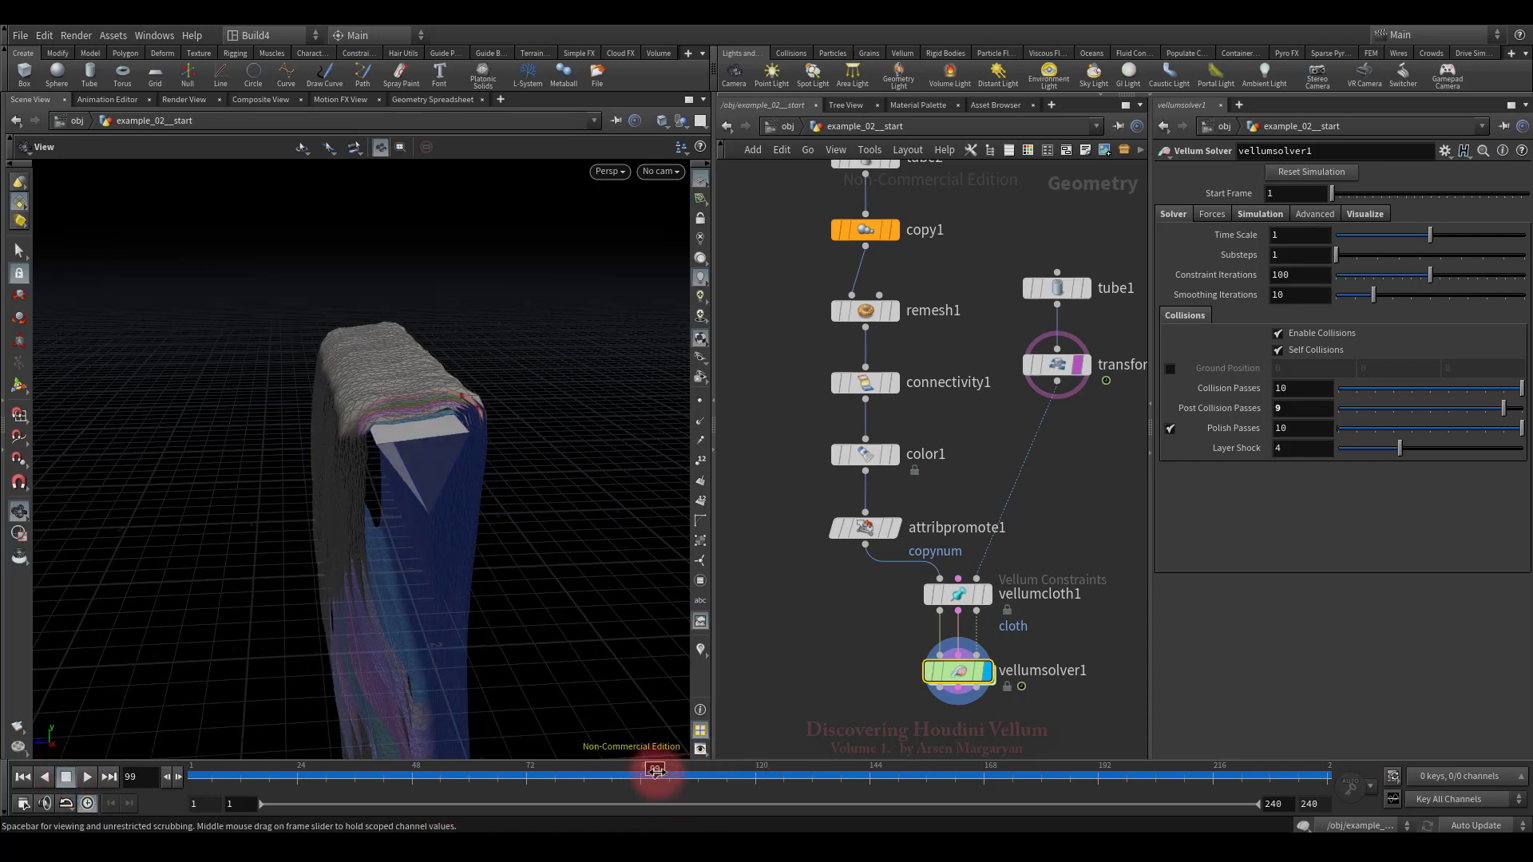
left_click_drag(514, 380, 535, 502)
mouse_move(526, 466)
left_mouse_down()
mouse_move(513, 506)
mouse_move(554, 523)
left_mouse_up()
left_click(648, 778)
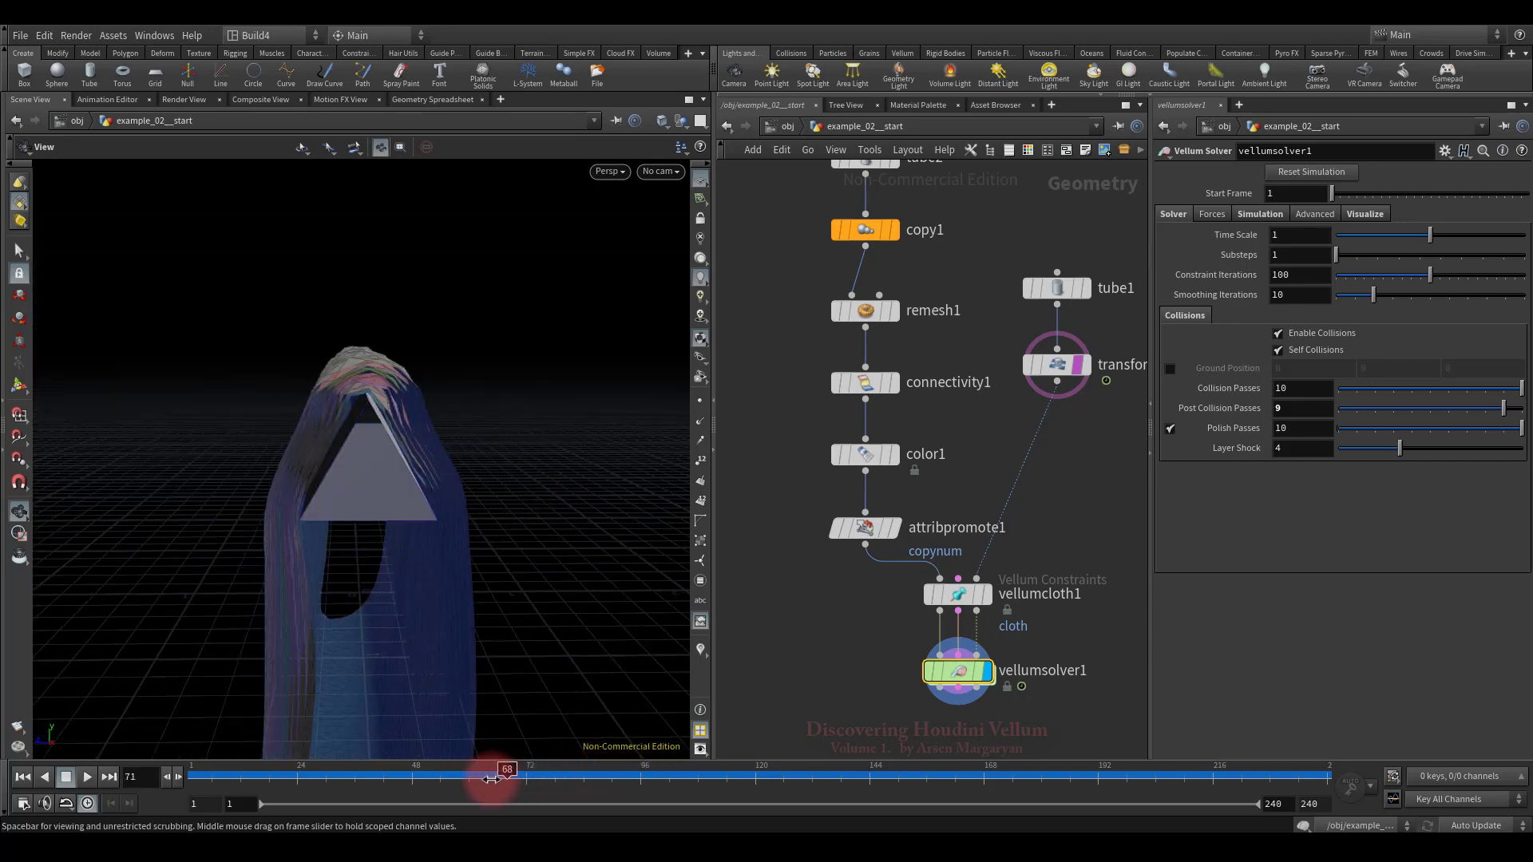
mouse_move(374, 788)
left_mouse_down()
mouse_move(209, 784)
mouse_move(1096, 808)
left_mouse_up()
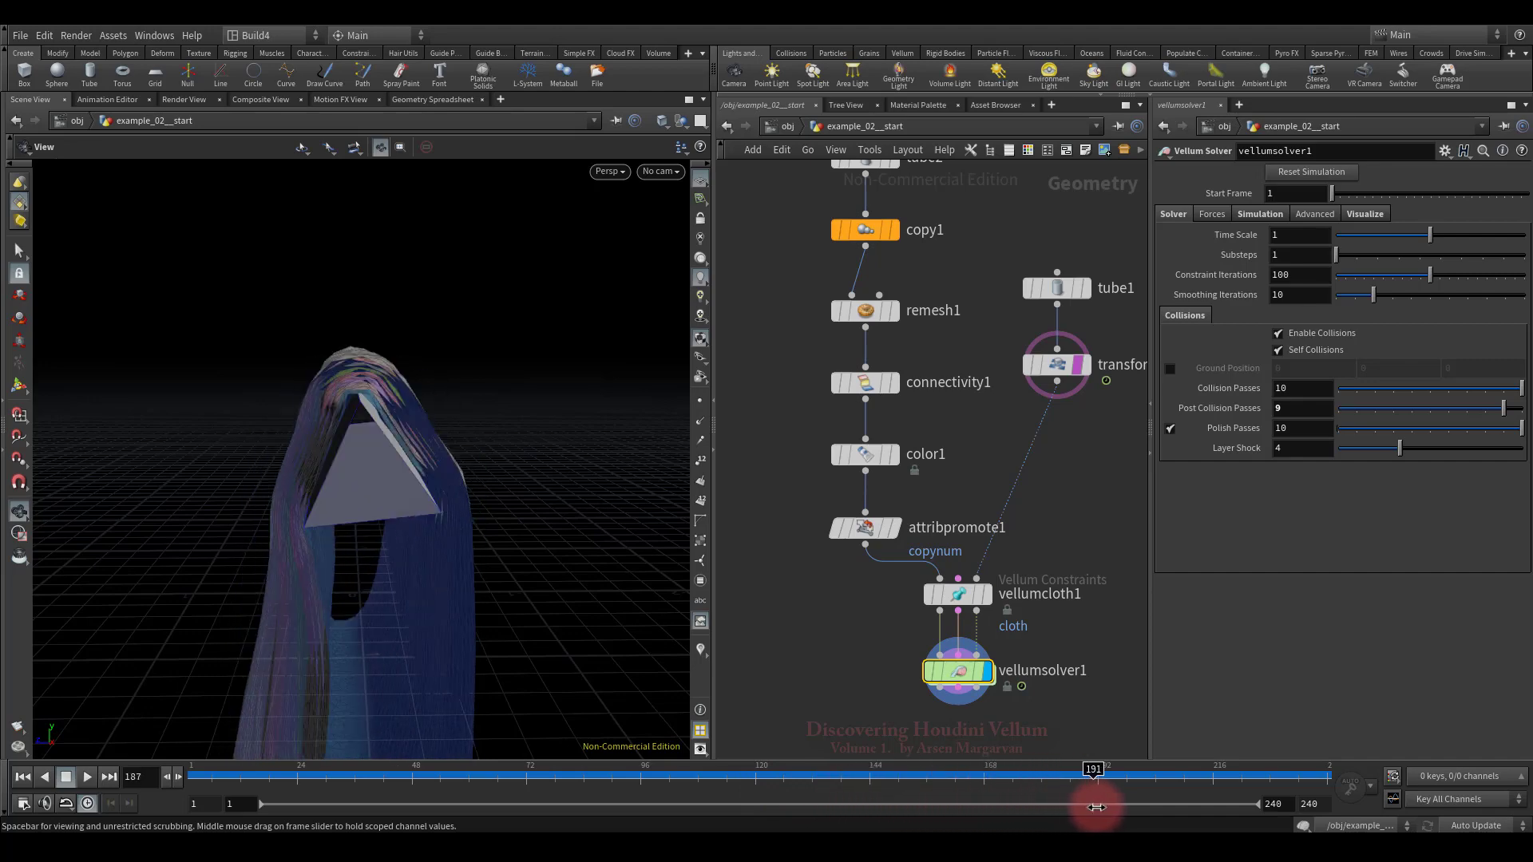
left_click_drag(644, 639, 532, 505)
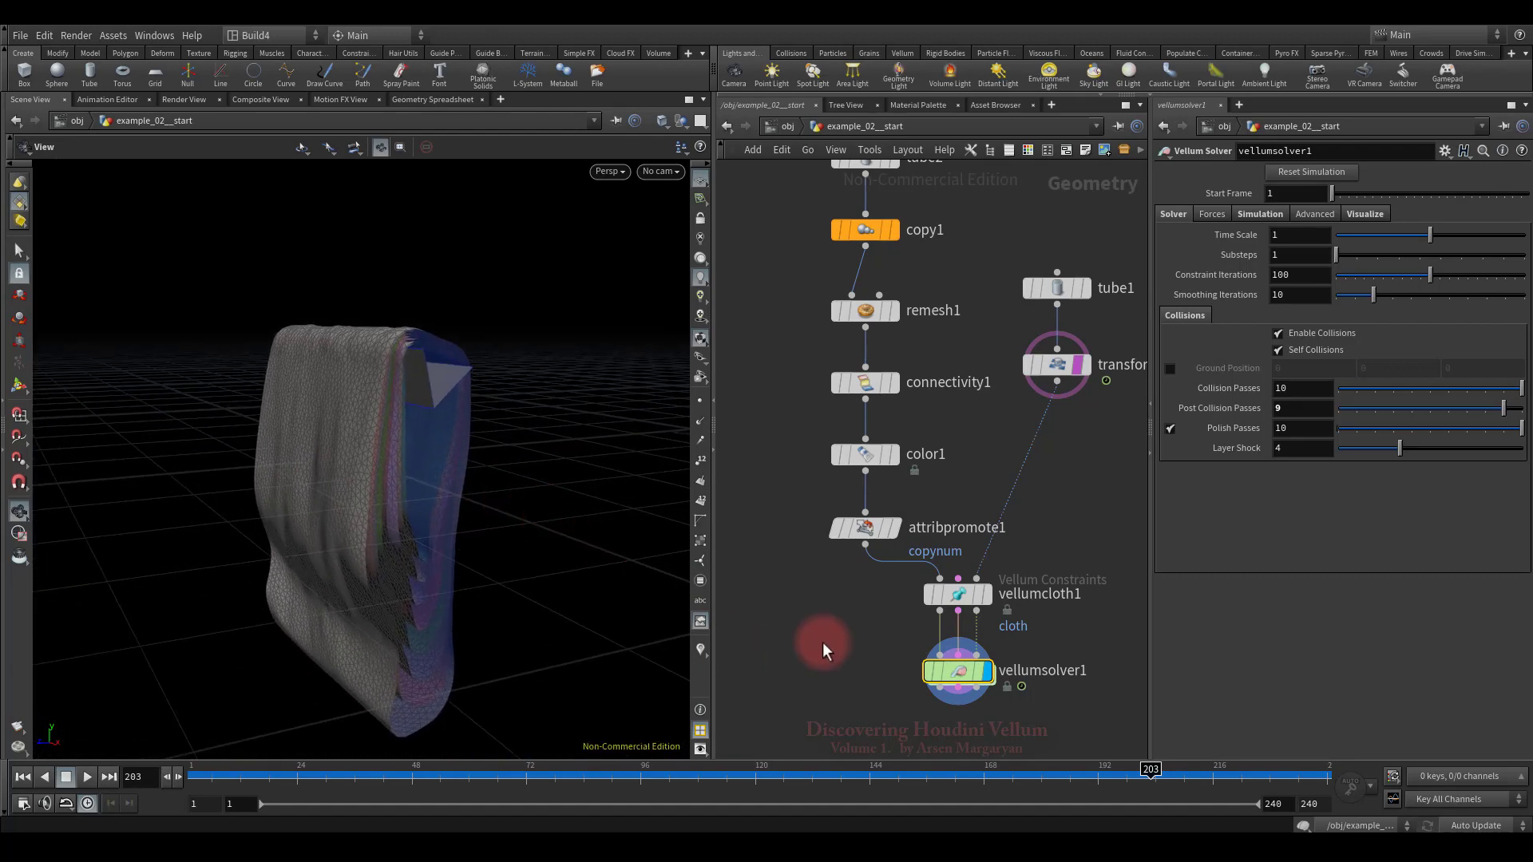
Save the scene, then set vellumsolver1's Layer Shock to 10 and return to the first frame
key("ctrl+s")
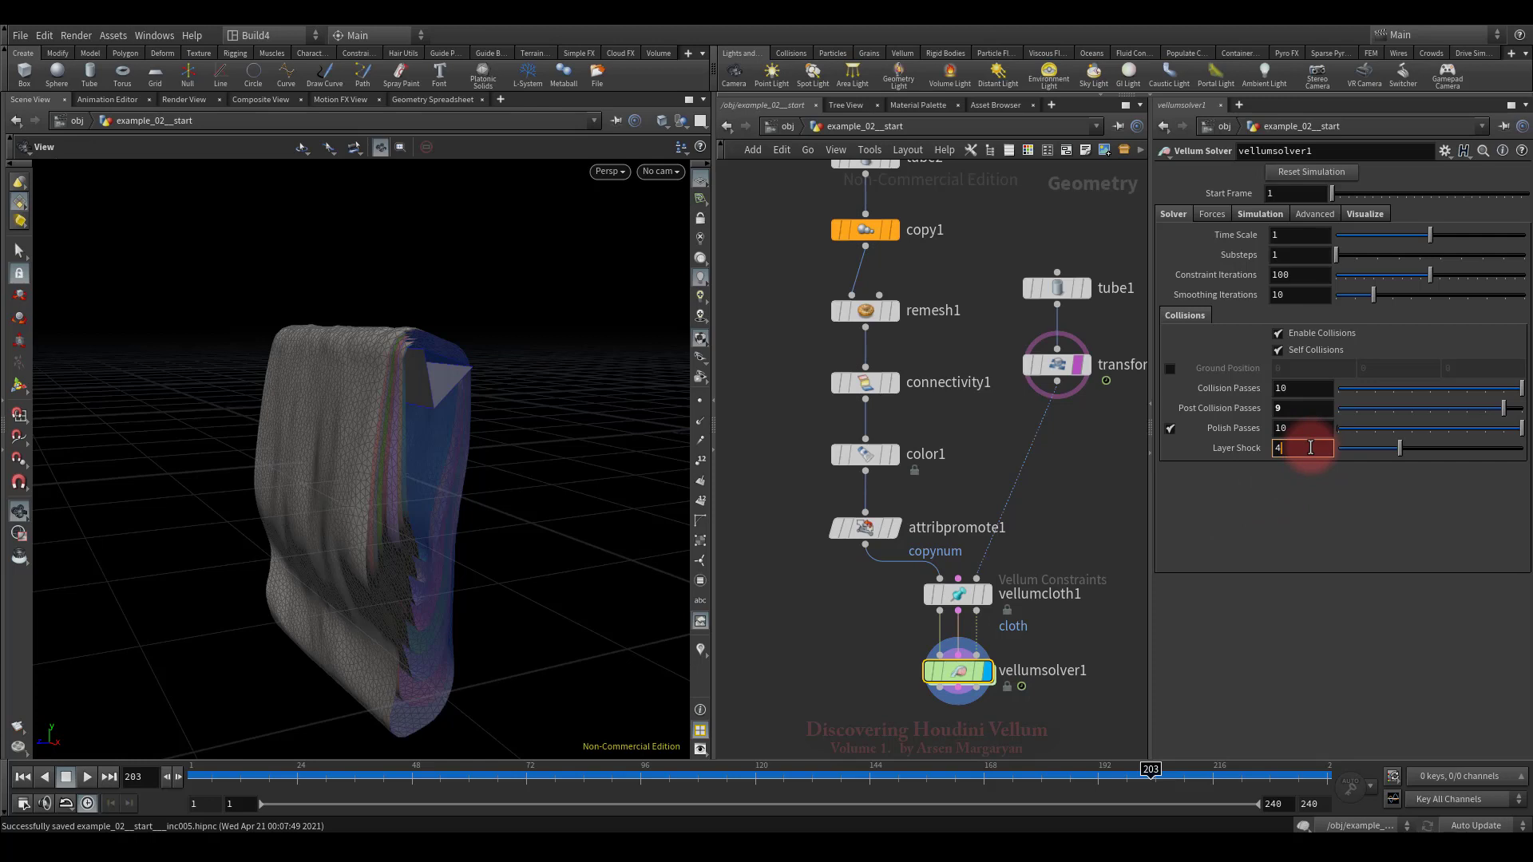
left_click(34, 792)
left_click(24, 778)
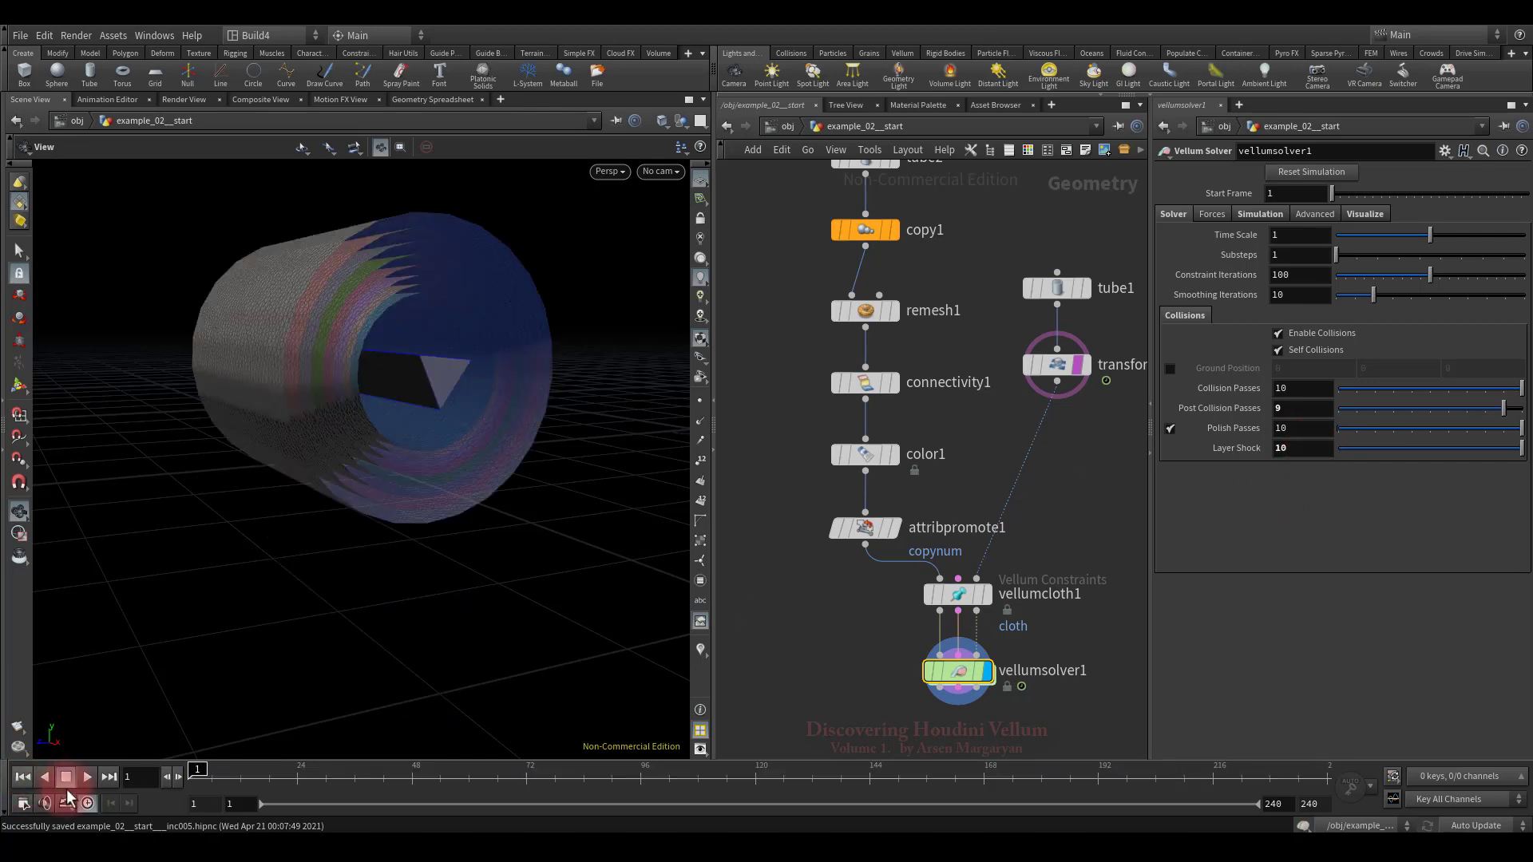
Play the simulation with the higher Layer Shock, view the draping cloths from another angle, and return to the first frame
left_click(88, 778)
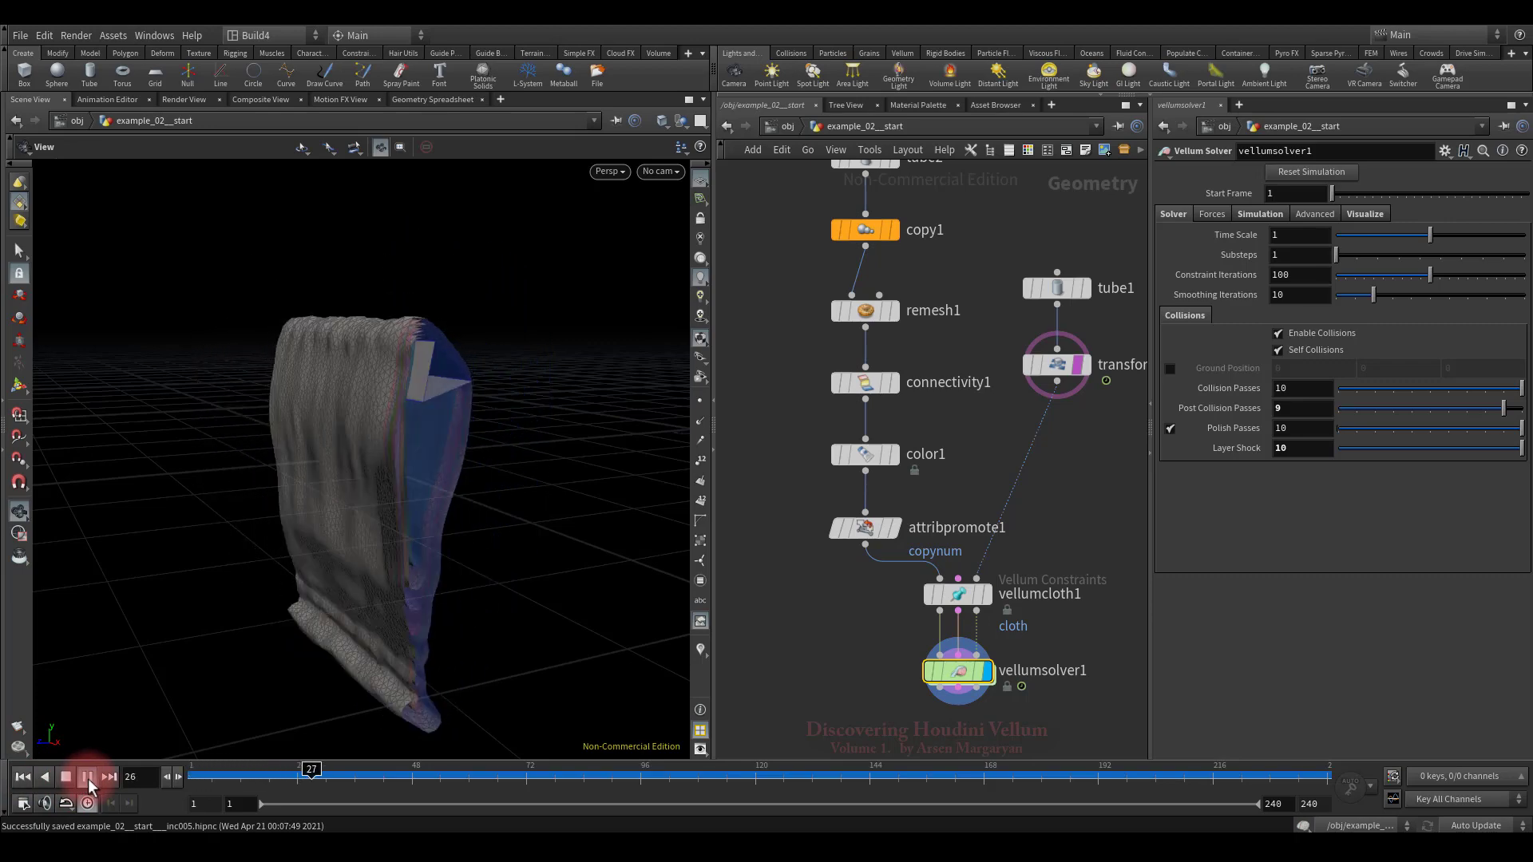
left_click(435, 507)
left_click_drag(435, 507, 538, 537)
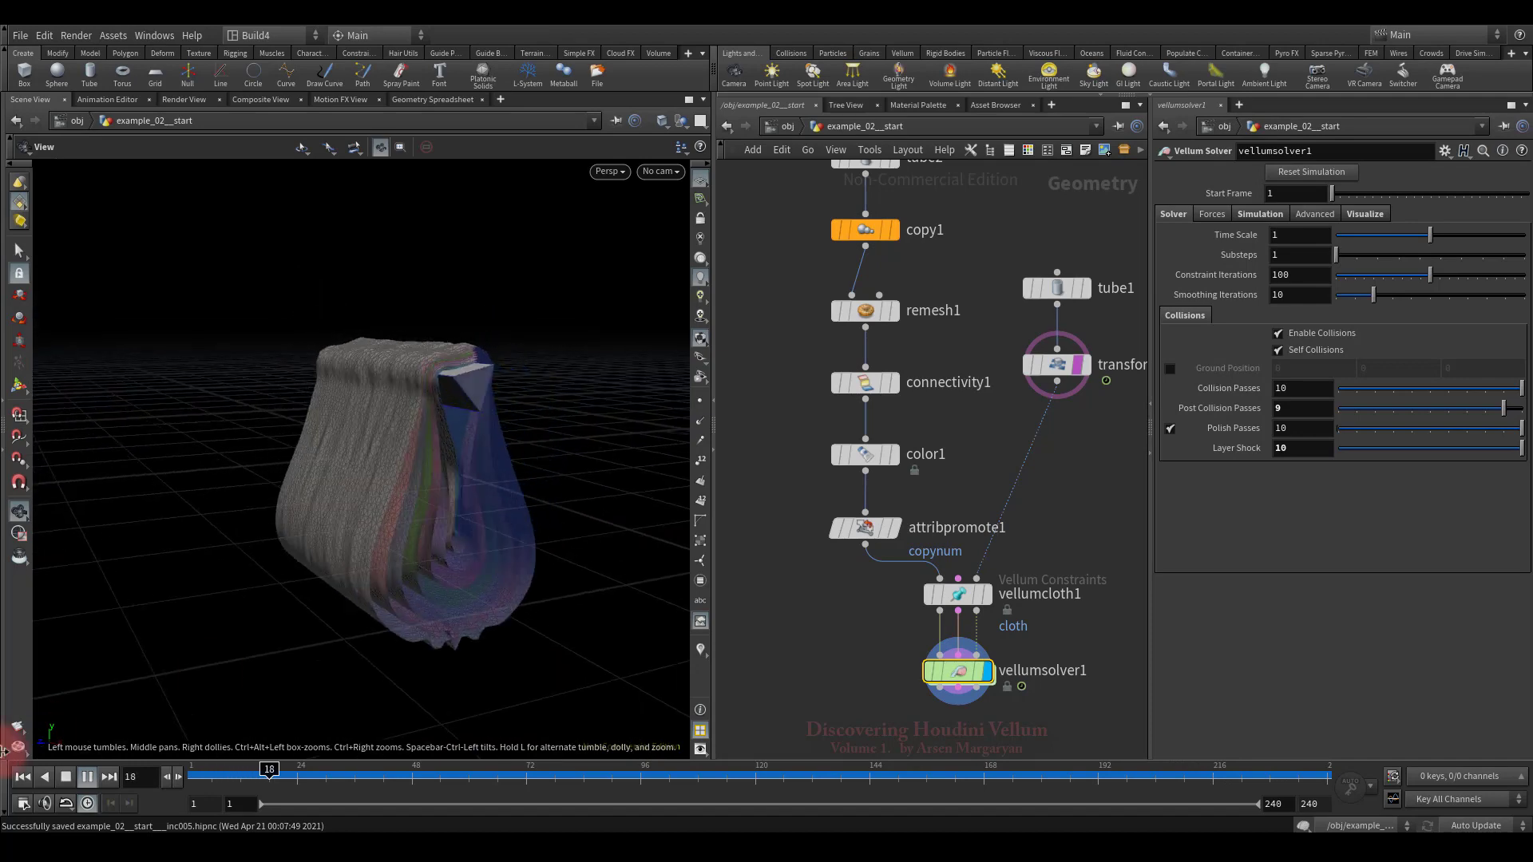
left_click(66, 776)
left_click(22, 777)
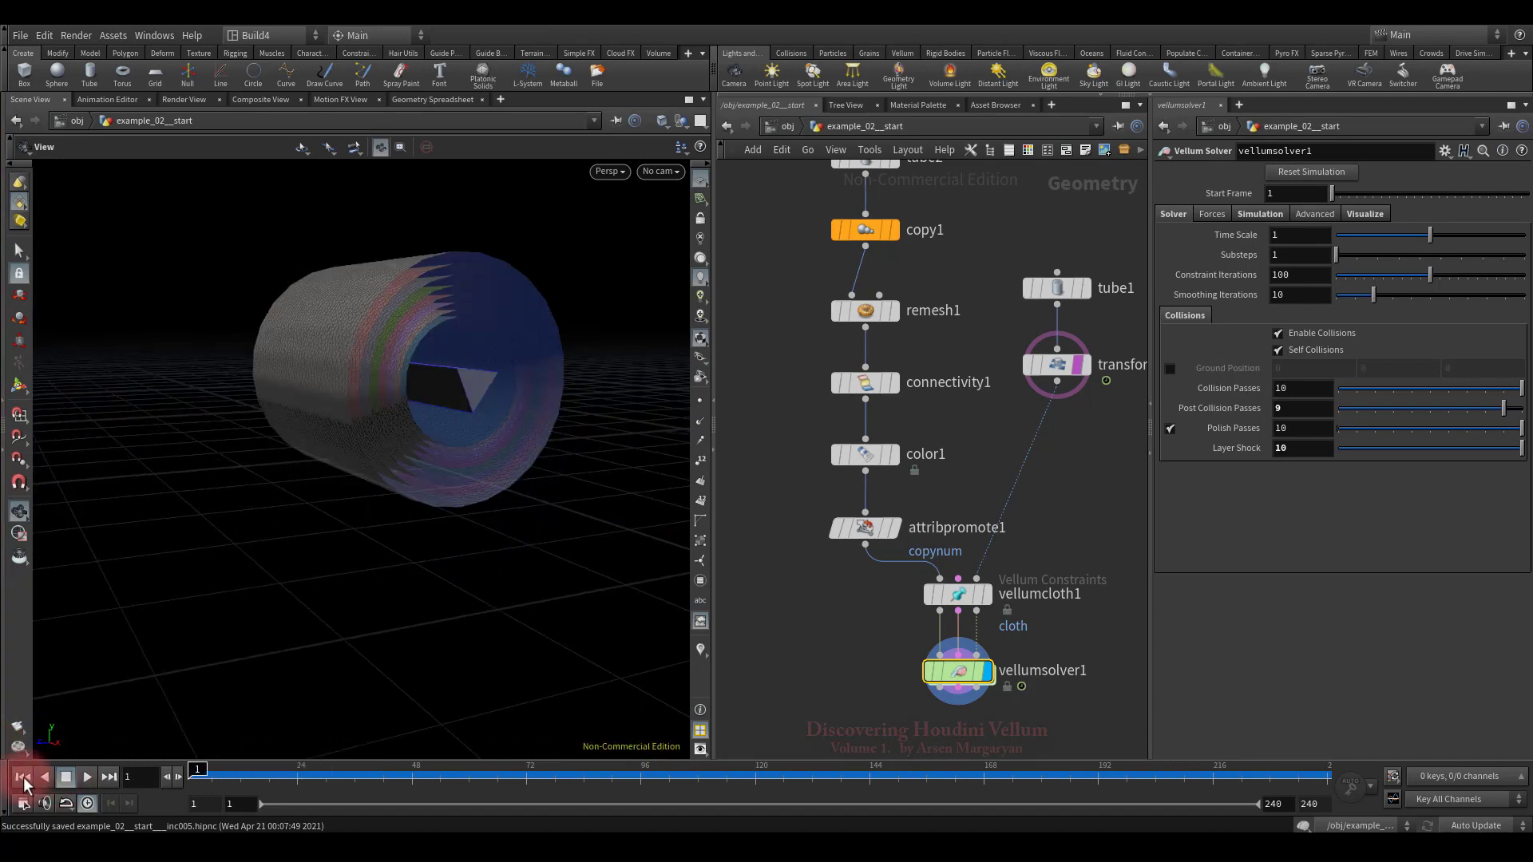
Select the vellumcloth1 node to show its constraint parameters
left_click_drag(876, 586, 1093, 650)
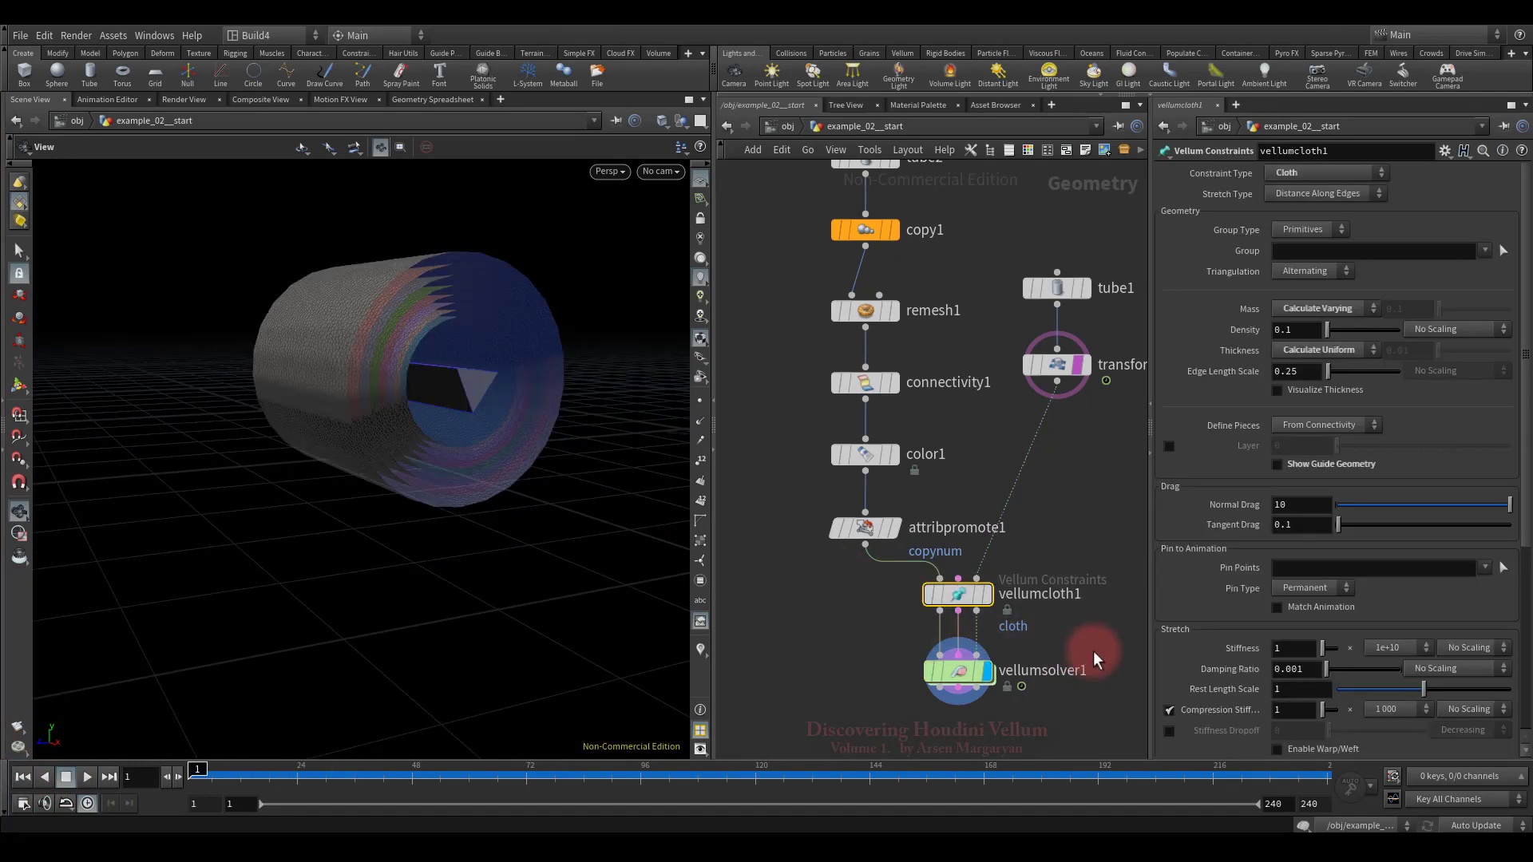